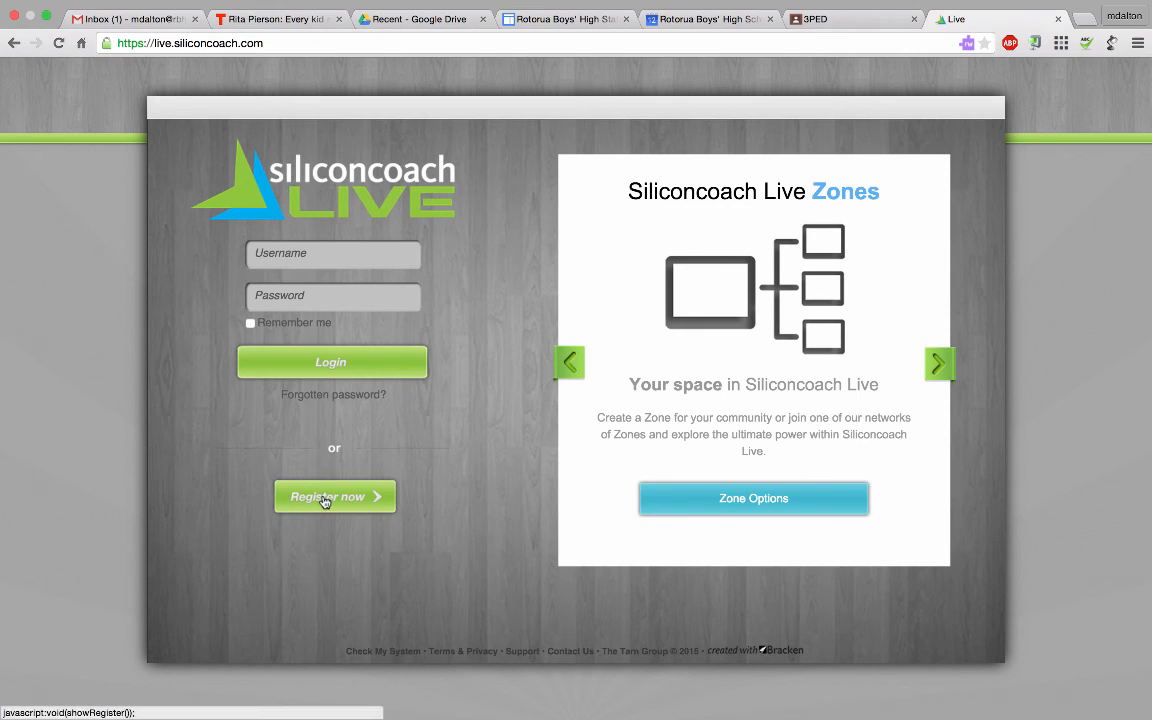
Step: Log in with the autocompleted username and the account password, then open the Lite zone
click(262, 253)
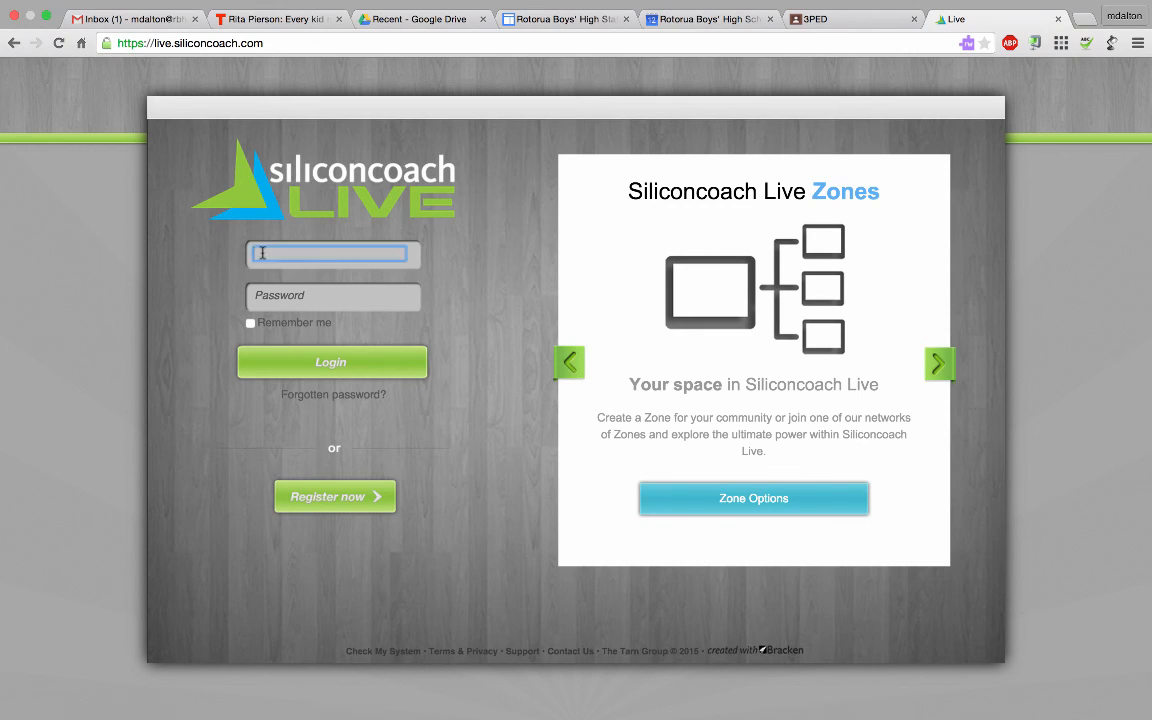
text(mattdal)
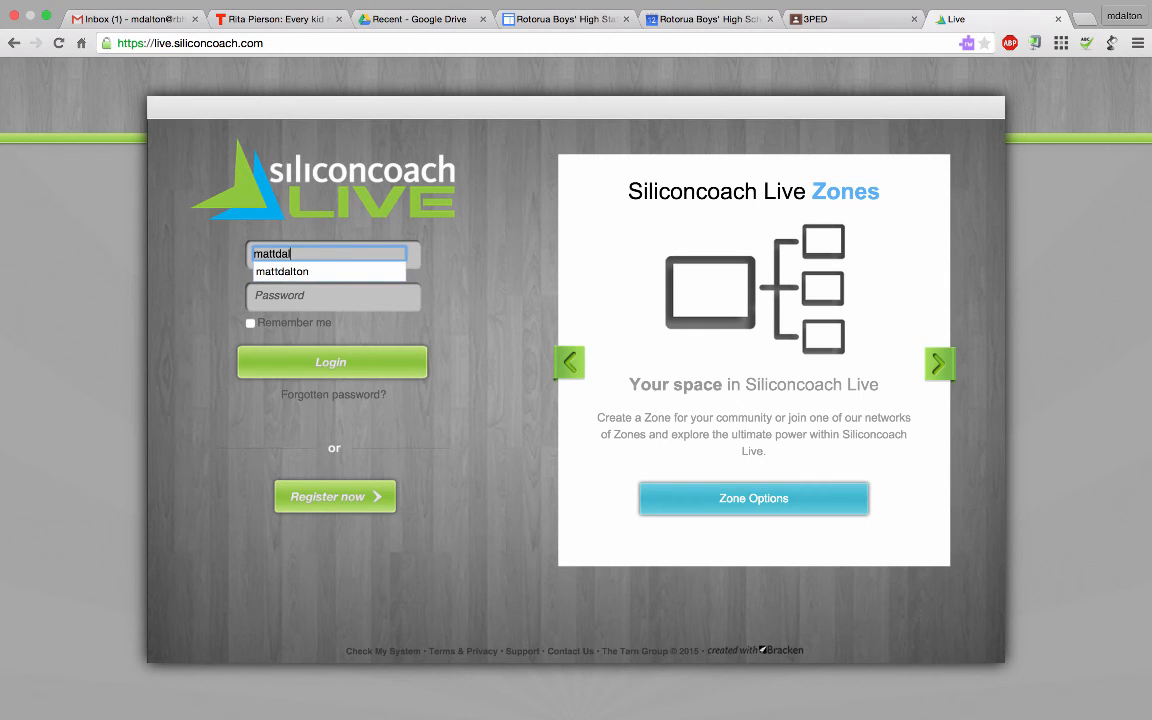
key(Down)
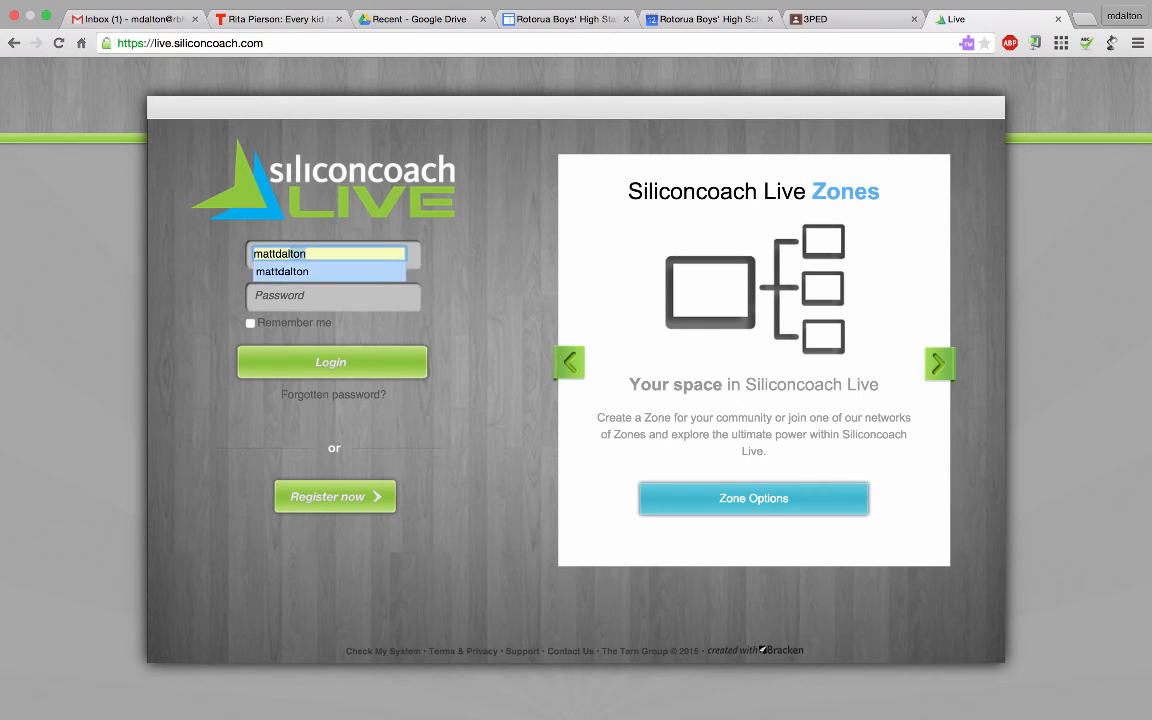
key(Return)
key(Tab)
text(•••••••••)
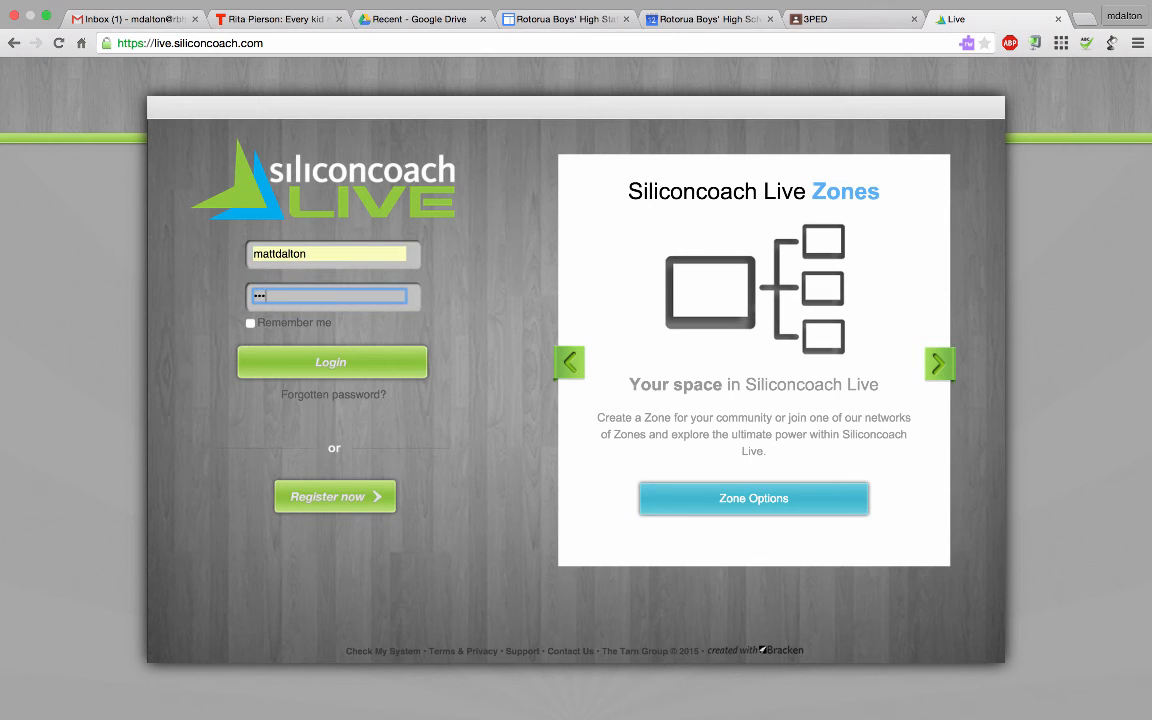
click(312, 368)
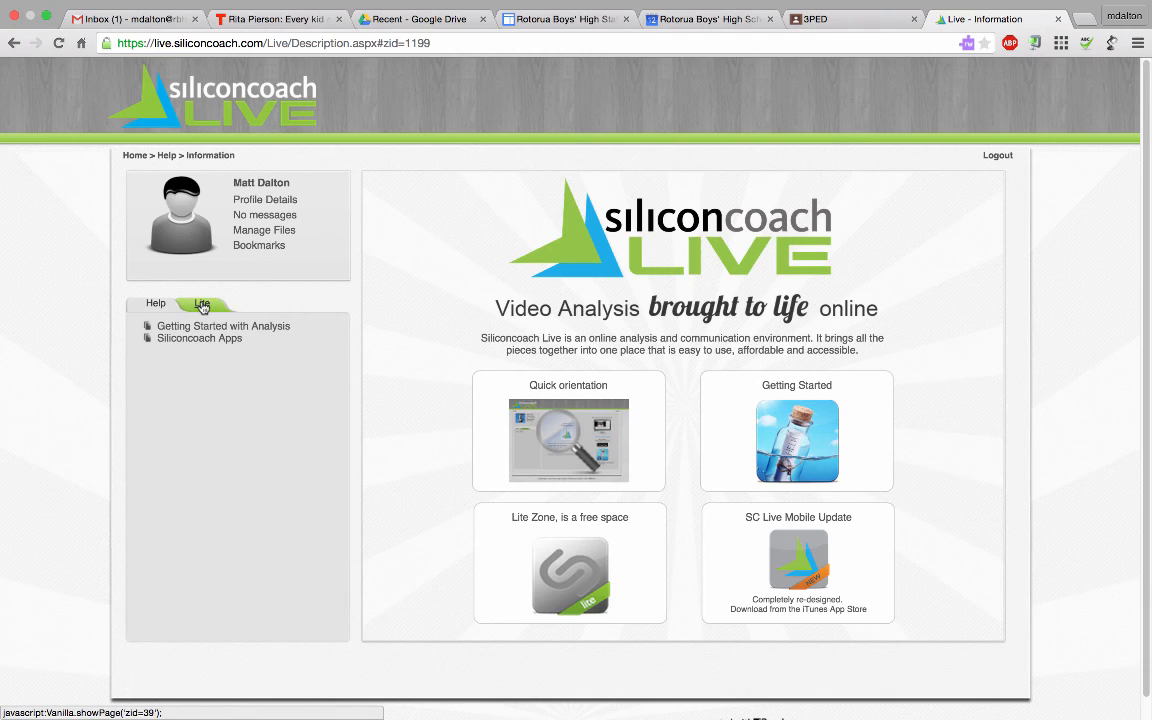
click(202, 303)
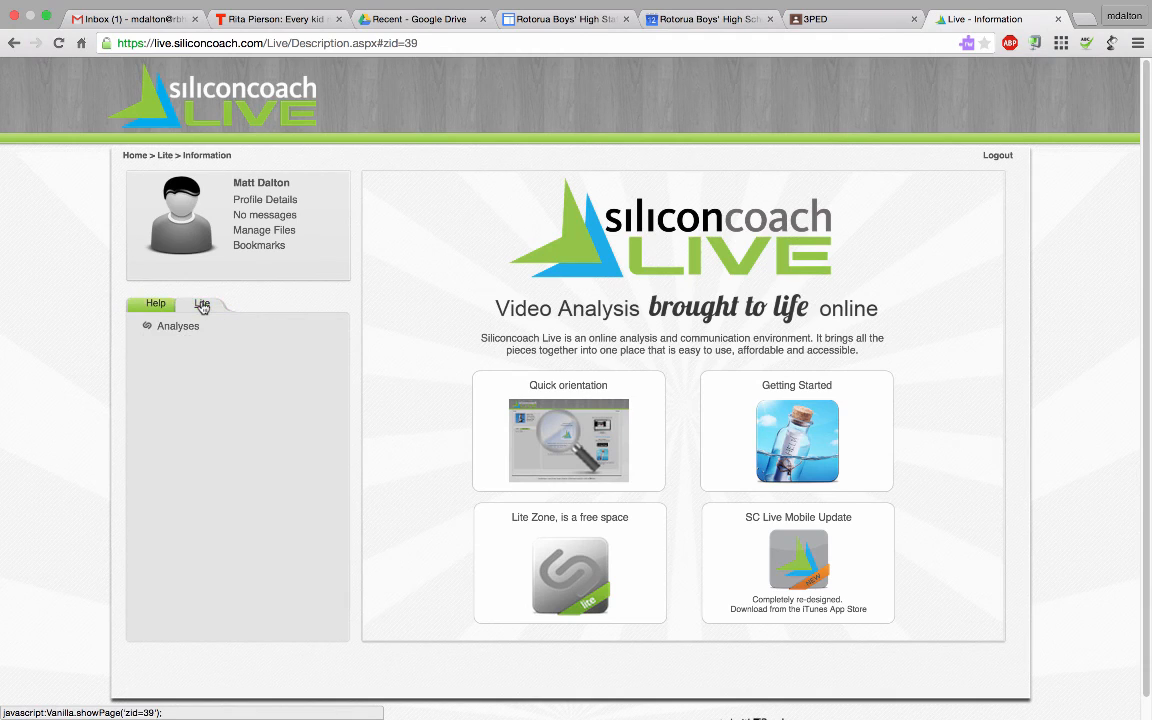
Step: Open the Analyses list and start a new Dual Video analysis
click(176, 332)
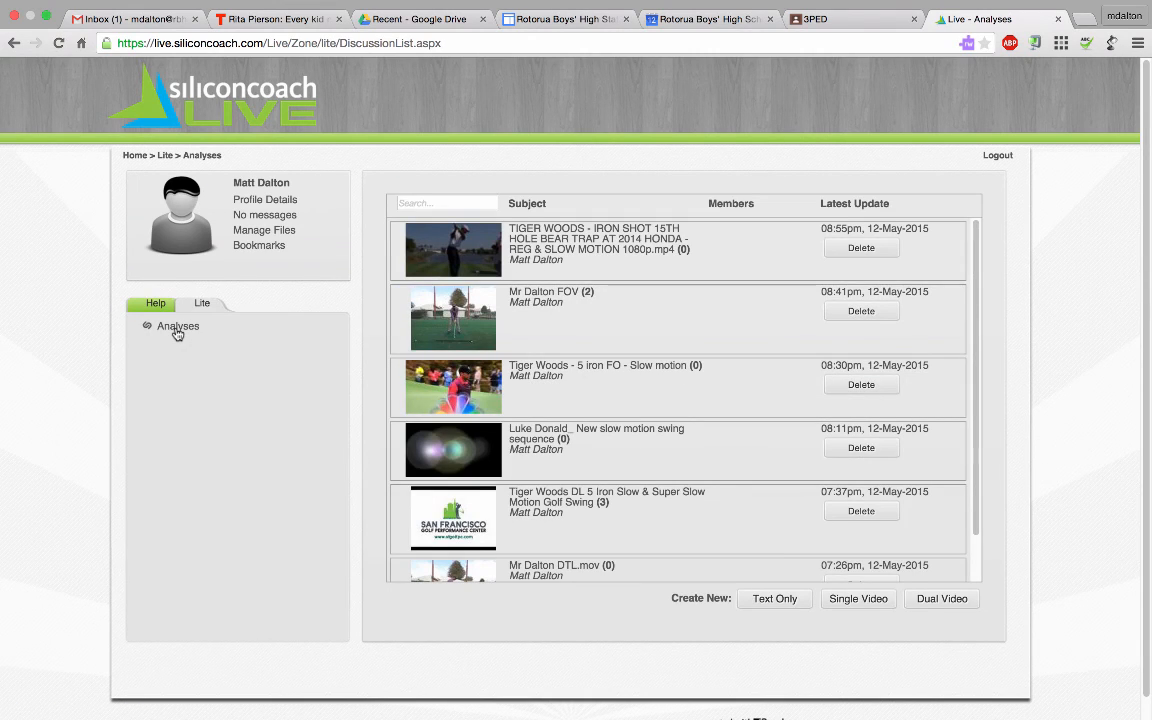
scroll(585, 461, down, 3)
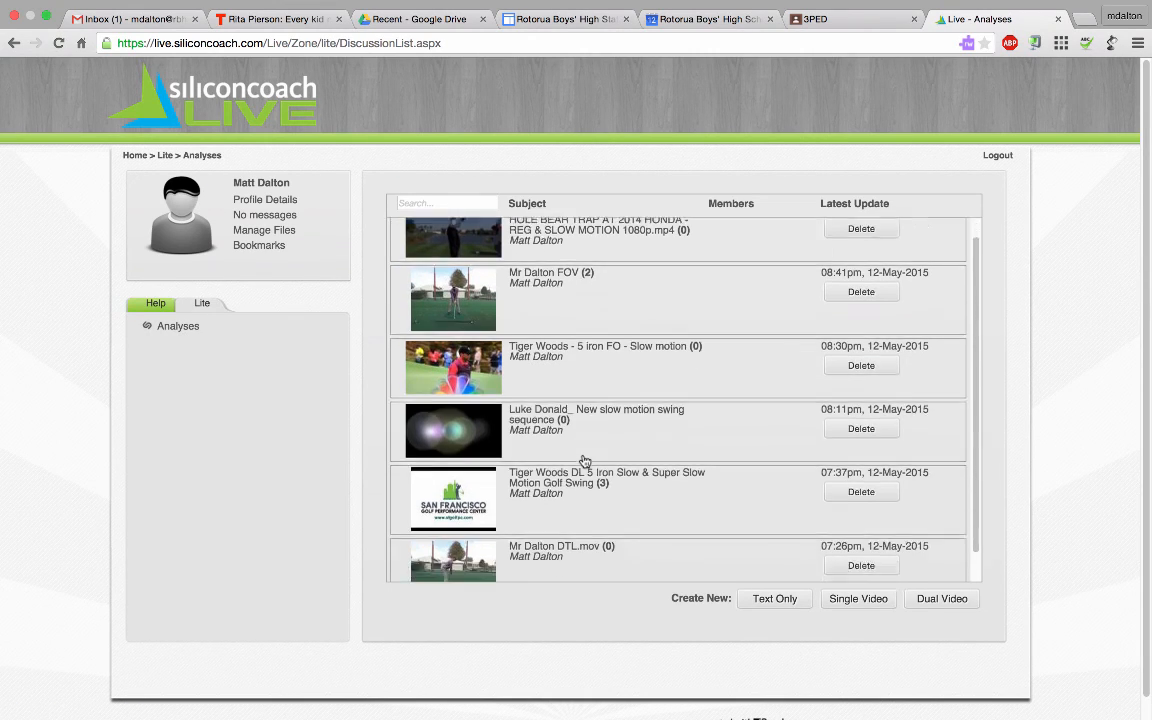
scroll(585, 461, up, 3)
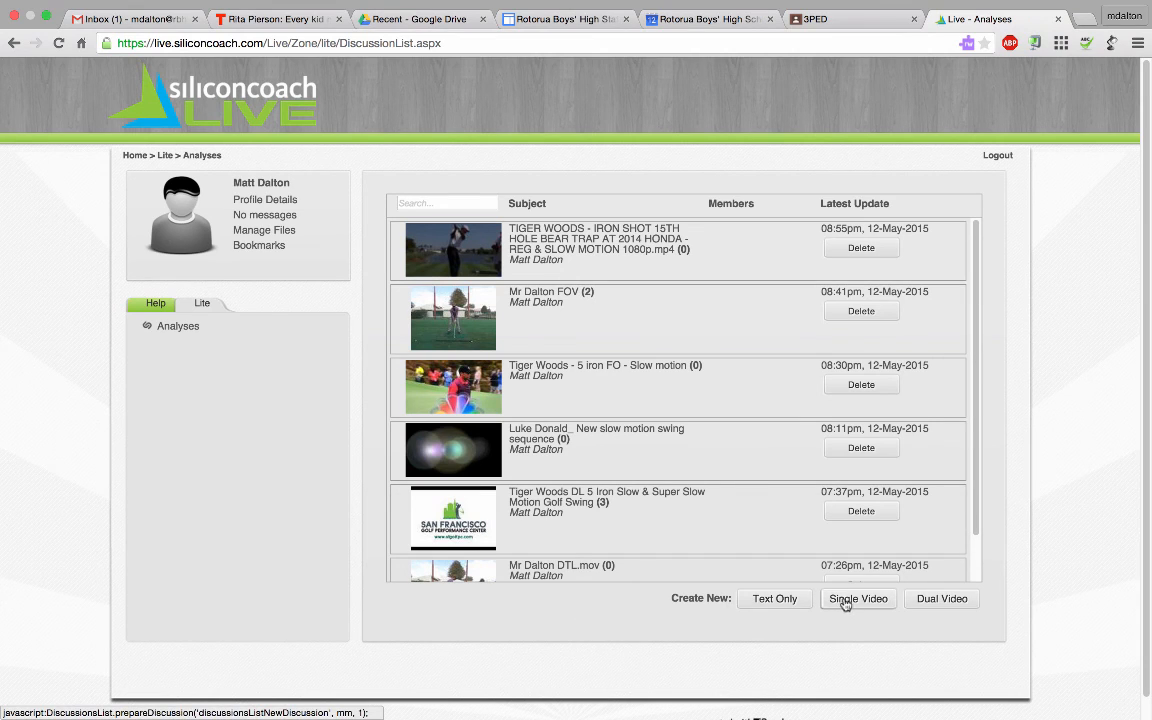
click(928, 599)
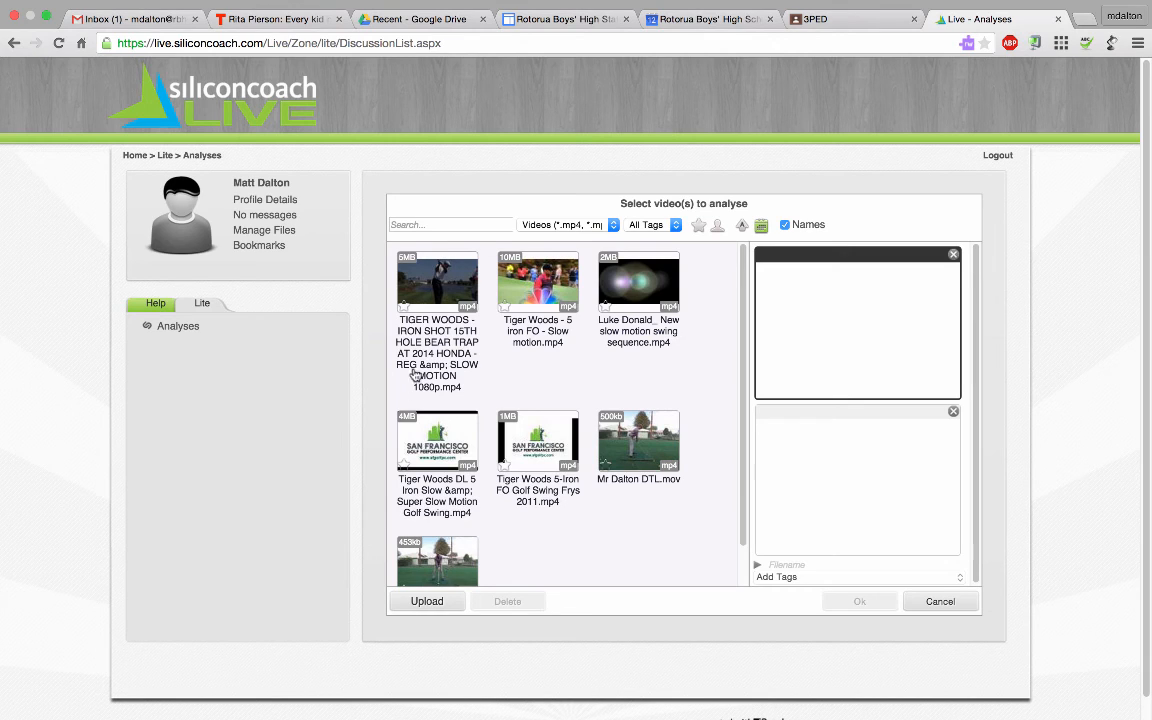
Step: Pair the 2014 Honda iron-shot video with the down-the-line practice swing and create the analysis
click(434, 290)
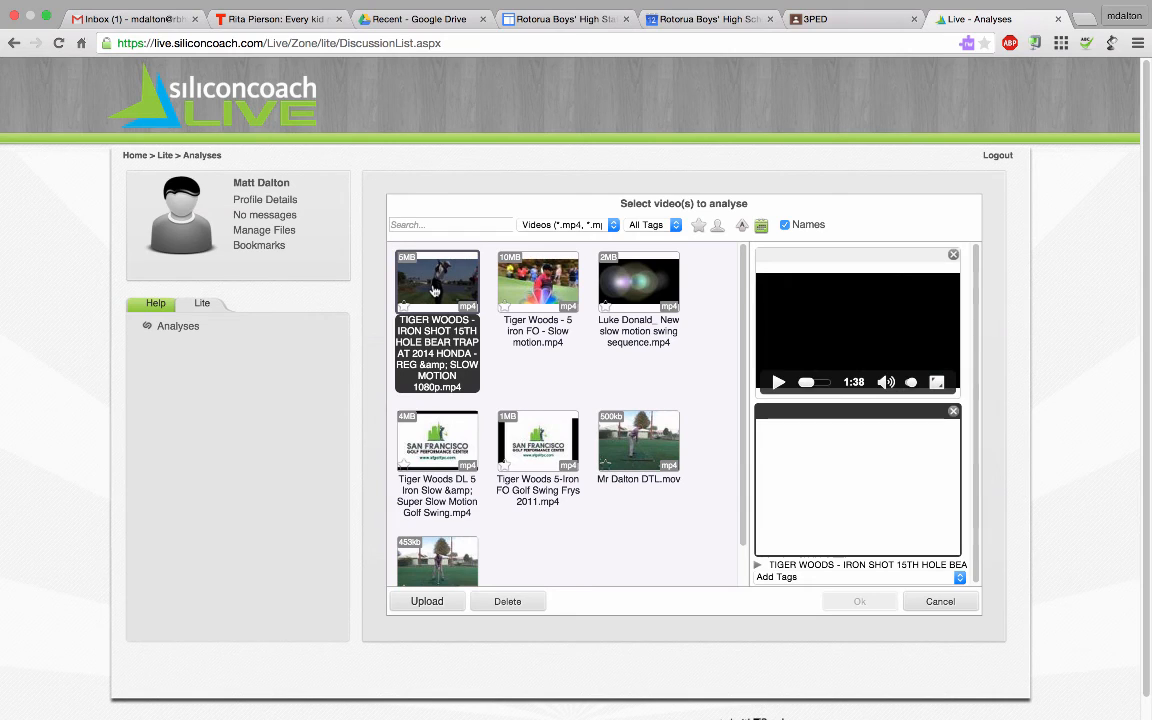
click(641, 443)
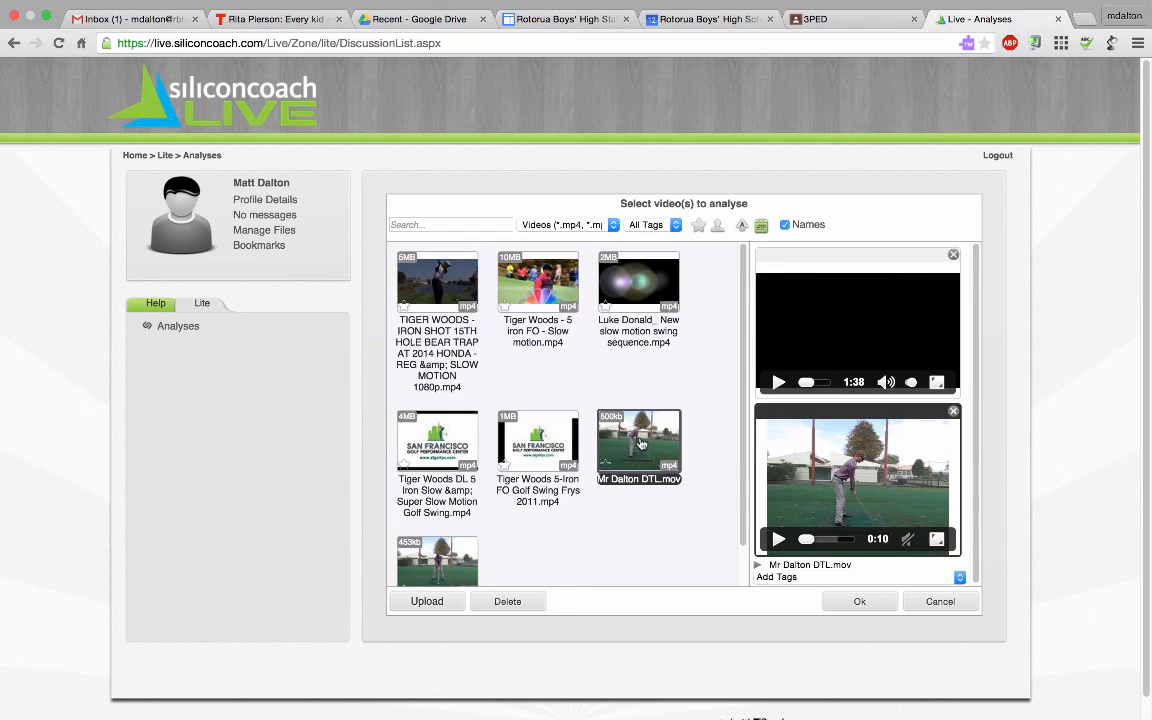
click(860, 603)
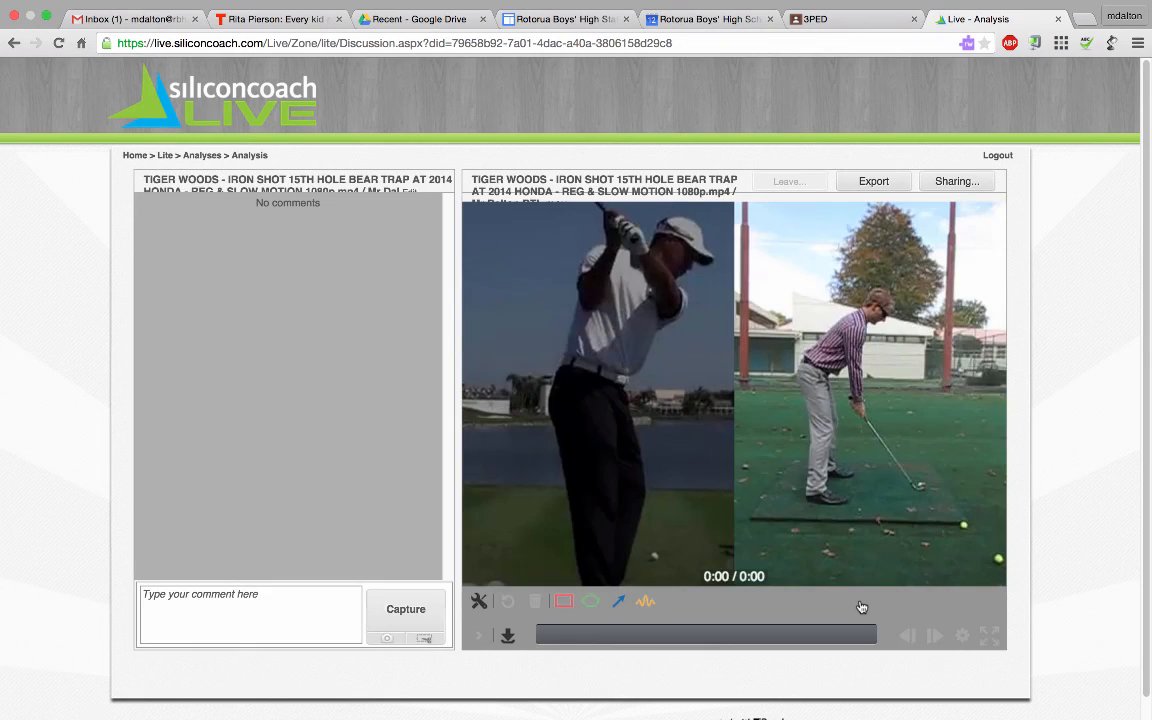
Step: Play both swings, pause at 0:05.46, and enter alignment mode
click(503, 635)
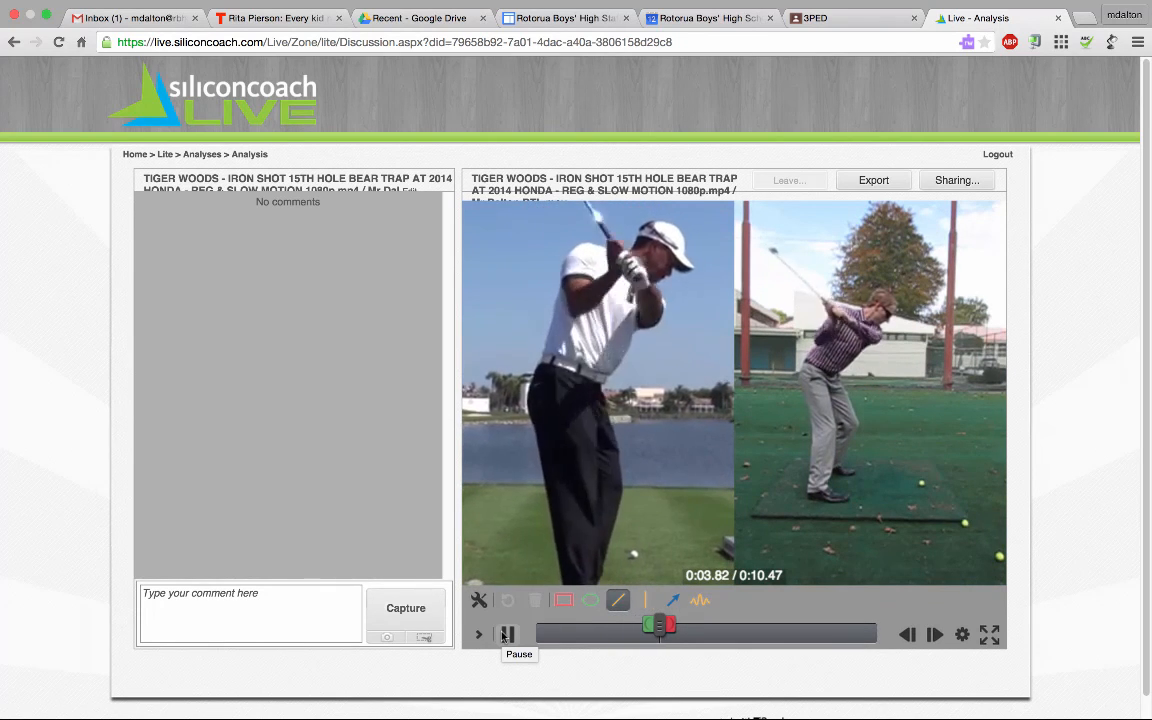
click(504, 635)
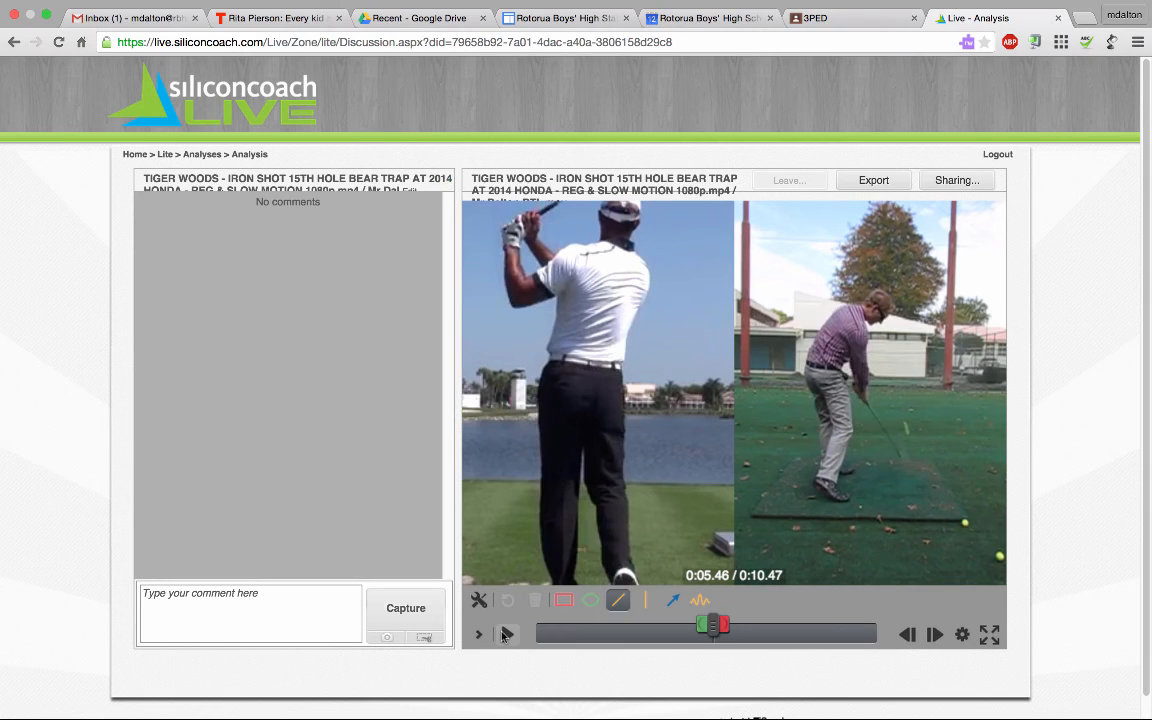
click(962, 635)
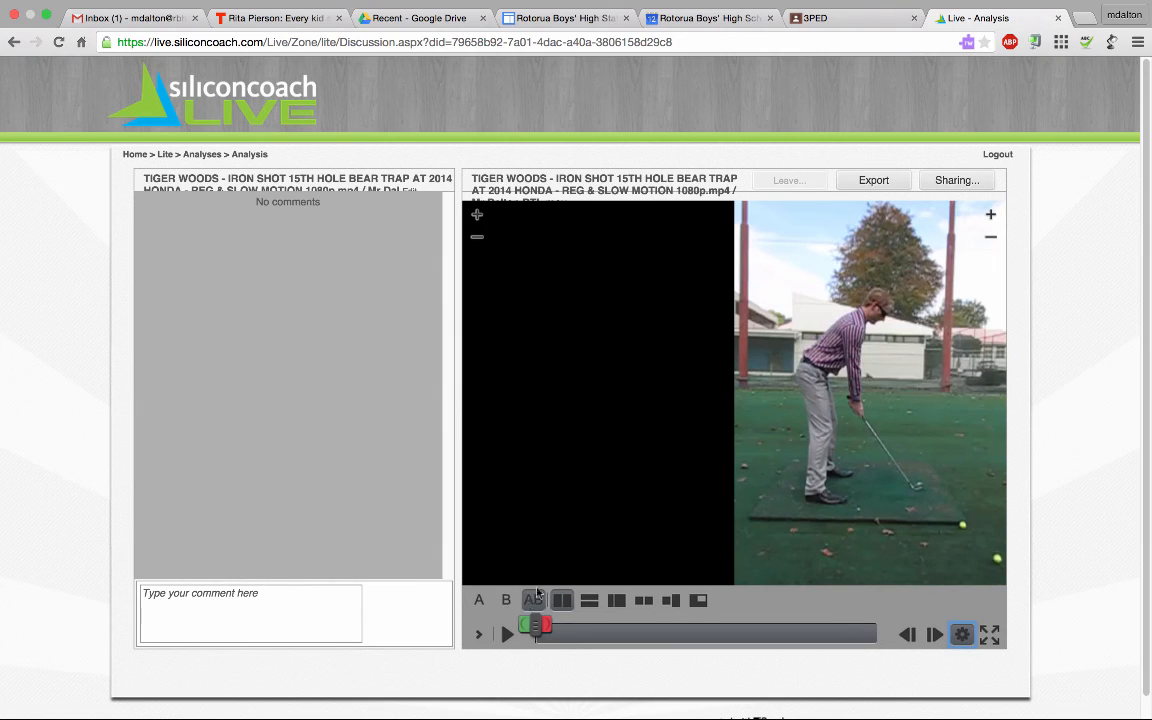
Step: Bring the left video to the address position and shift its golfer right in the pane
click(508, 636)
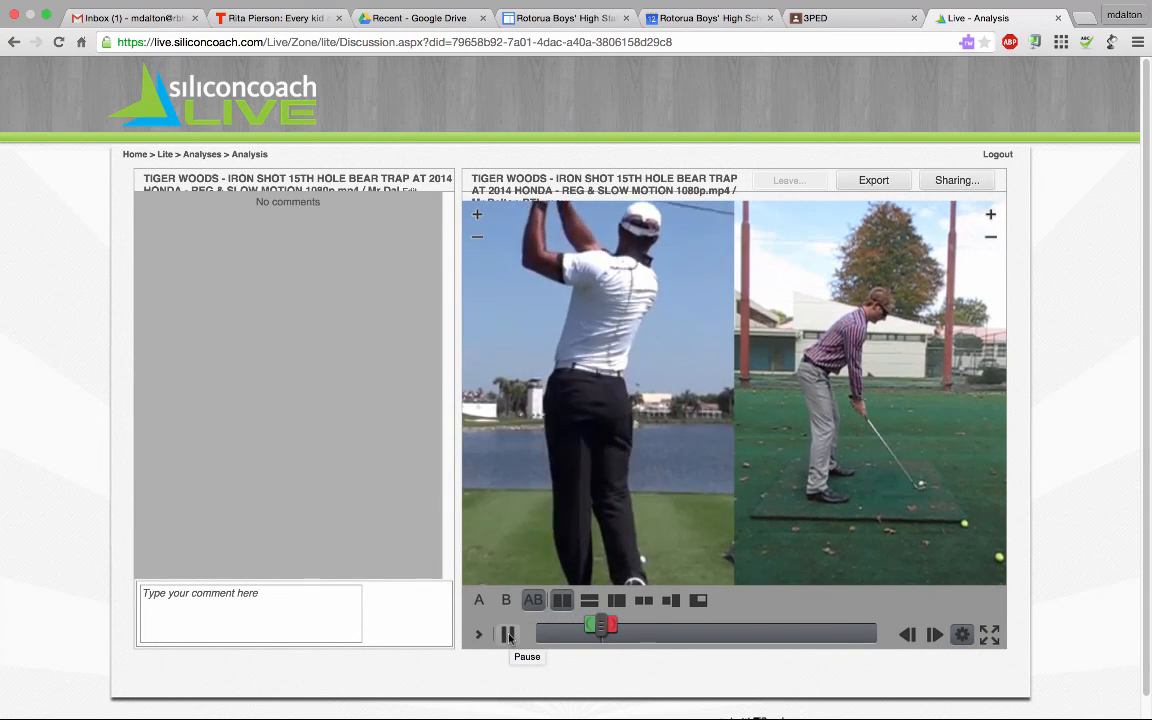
click(508, 636)
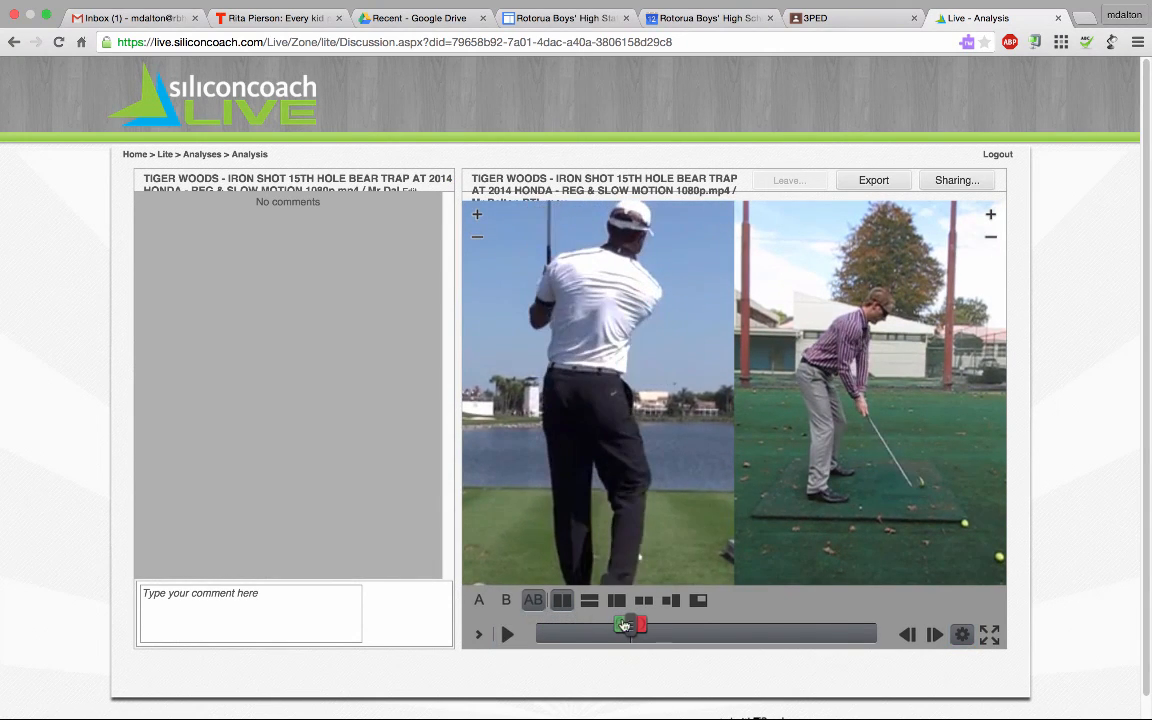
click(476, 600)
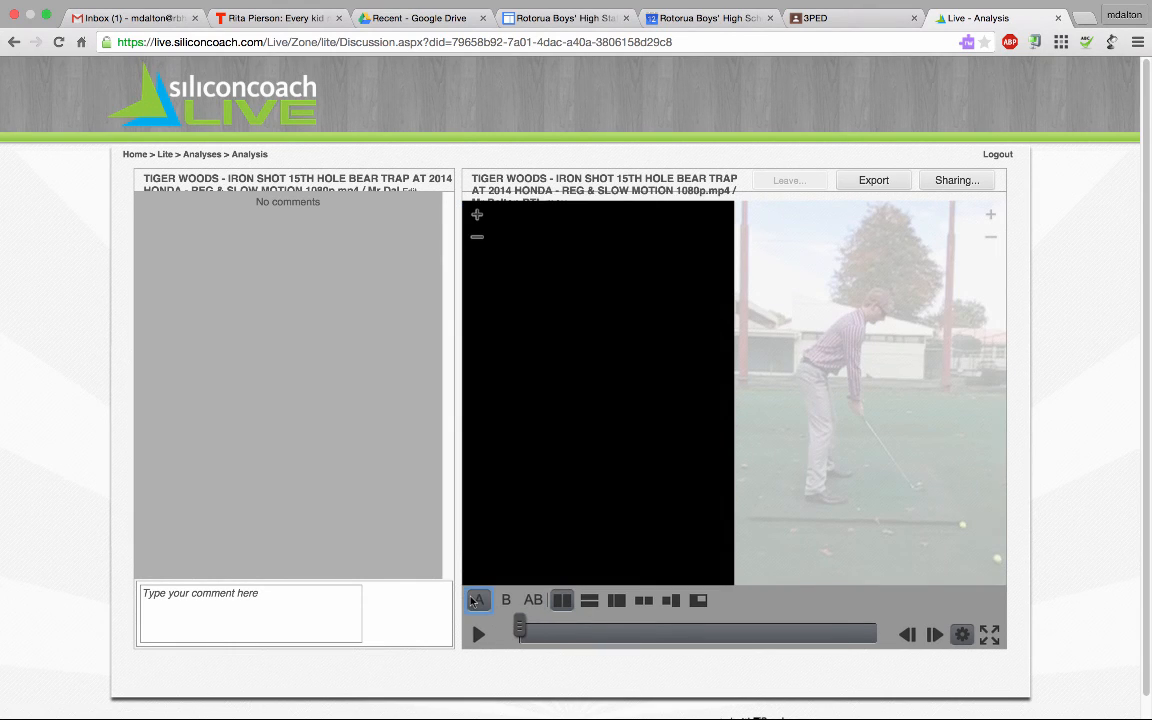
click(506, 600)
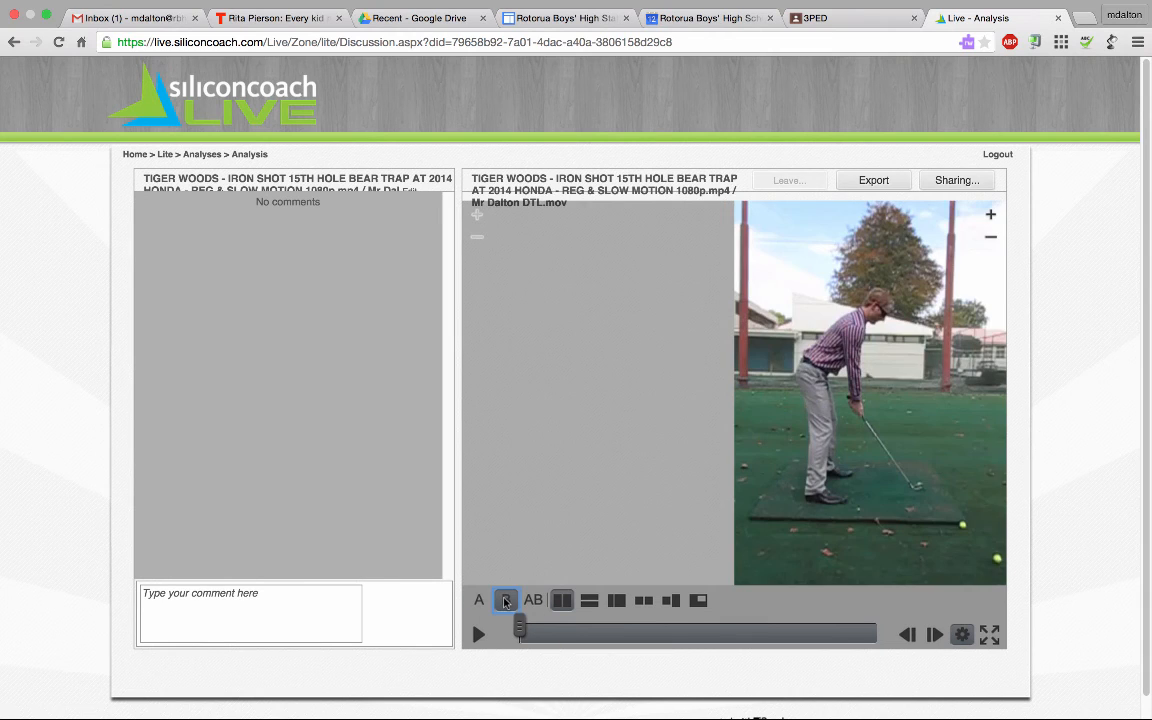
click(478, 600)
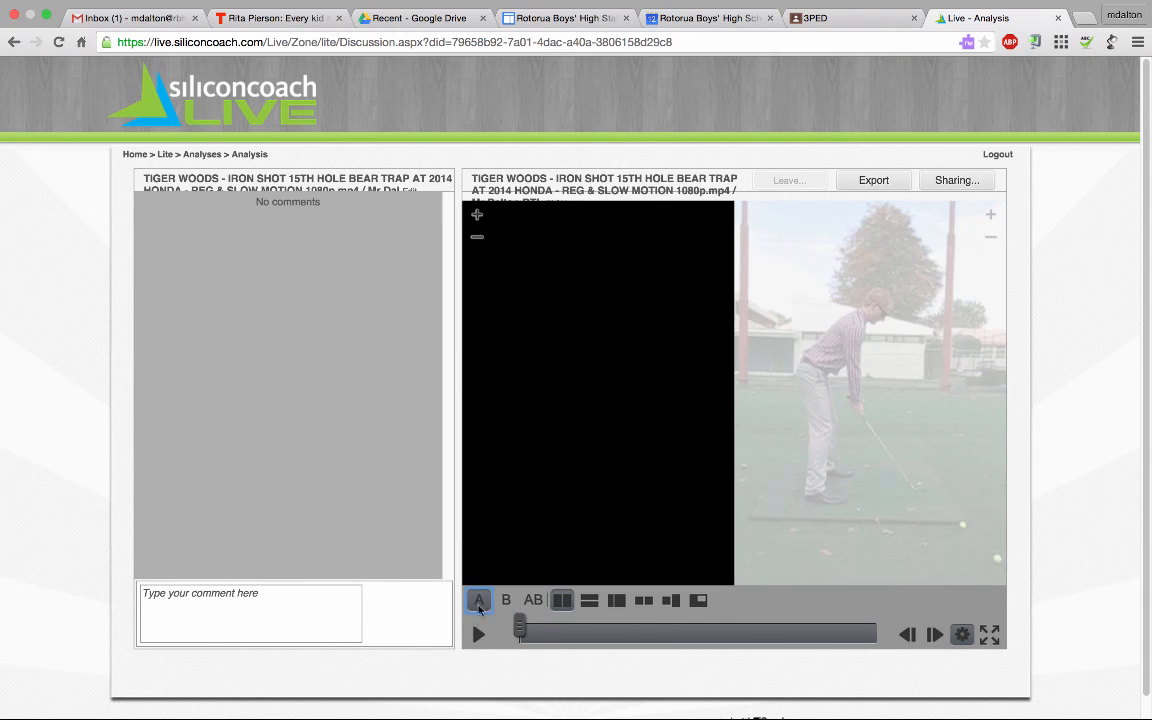
click(478, 634)
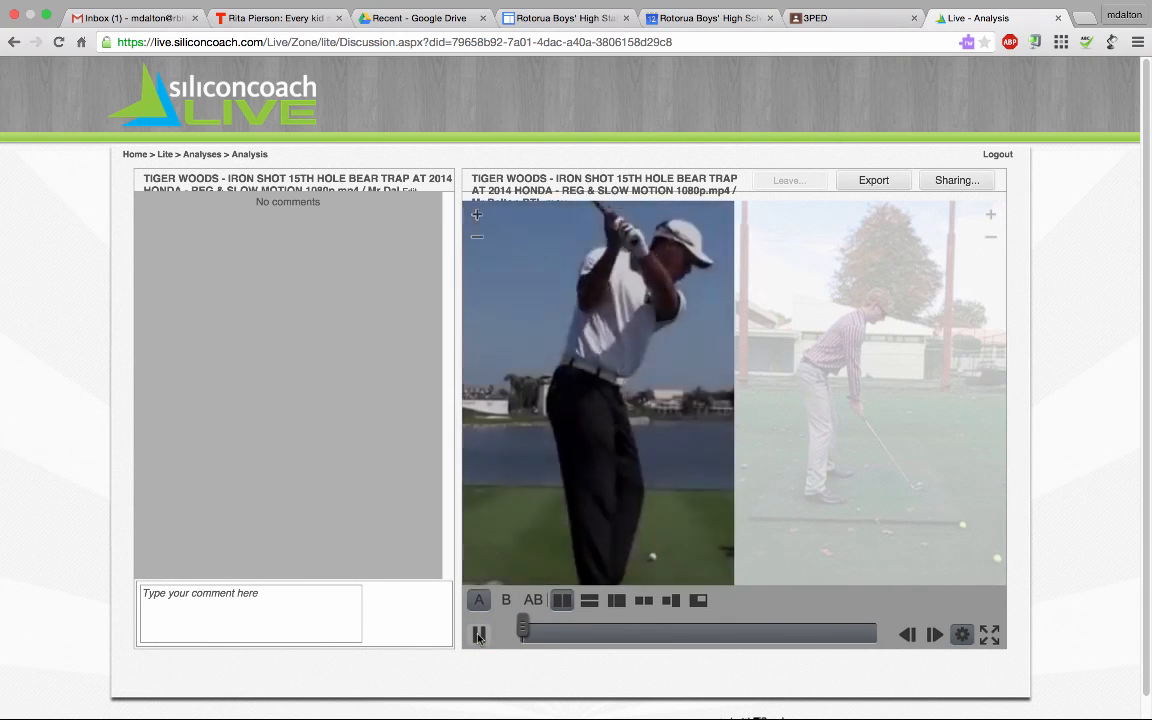
drag(526, 630, 626, 630)
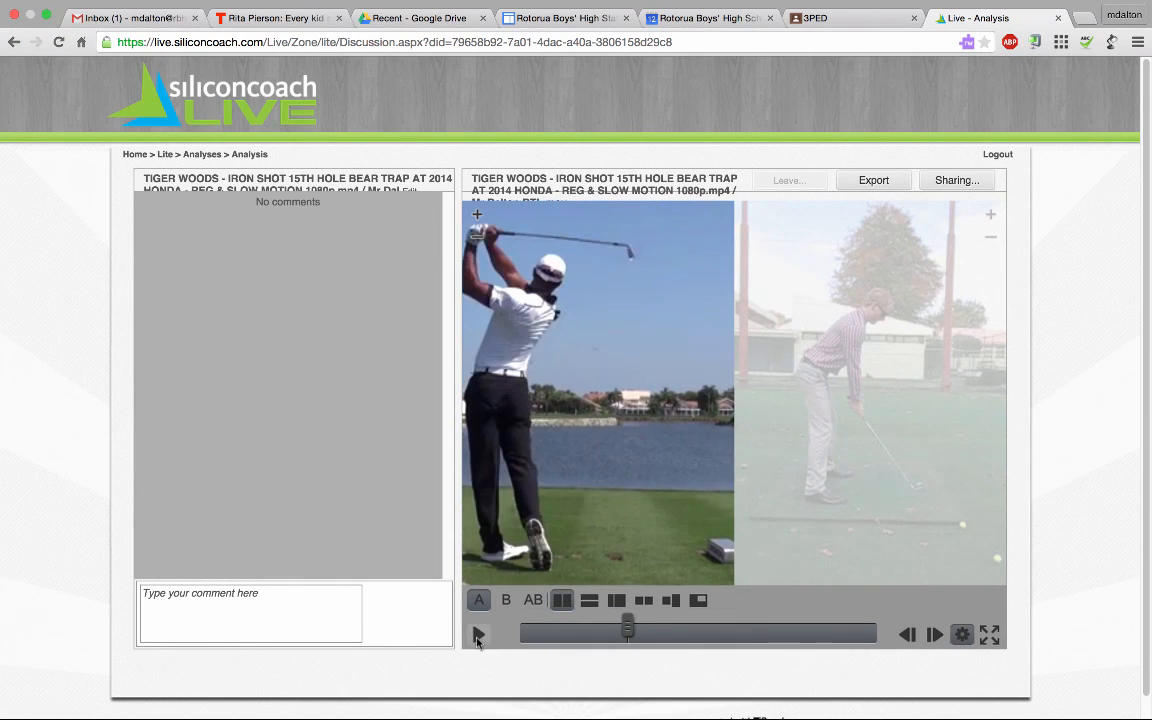
click(478, 634)
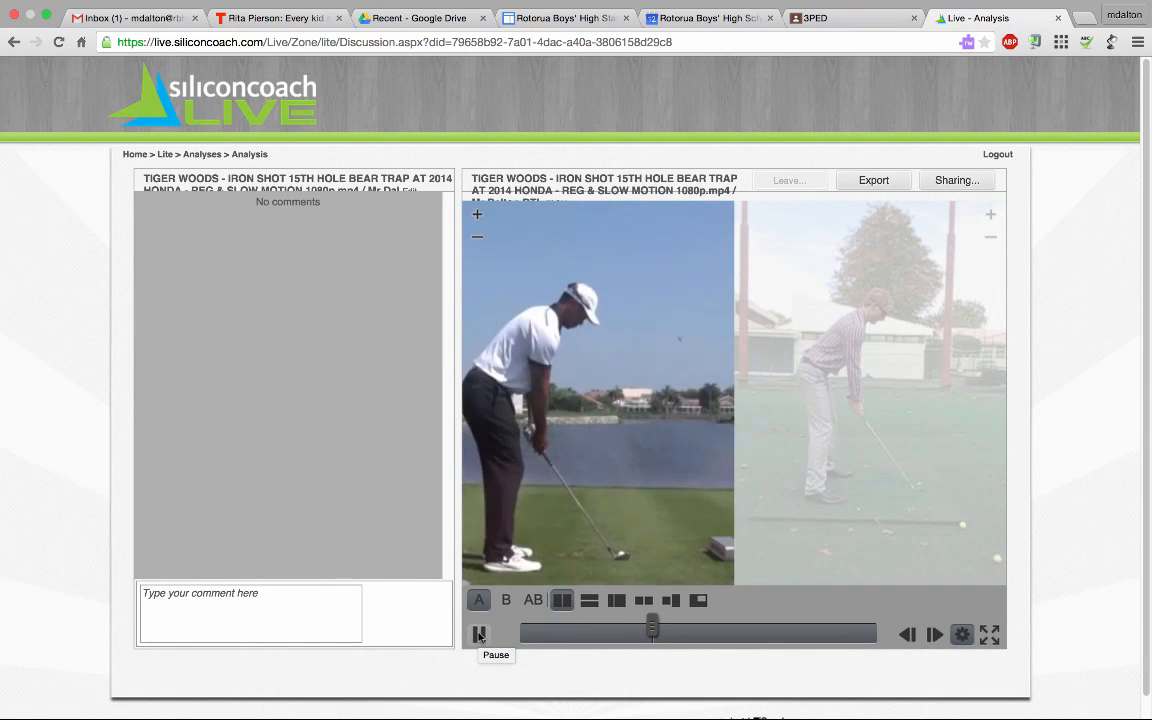
click(479, 635)
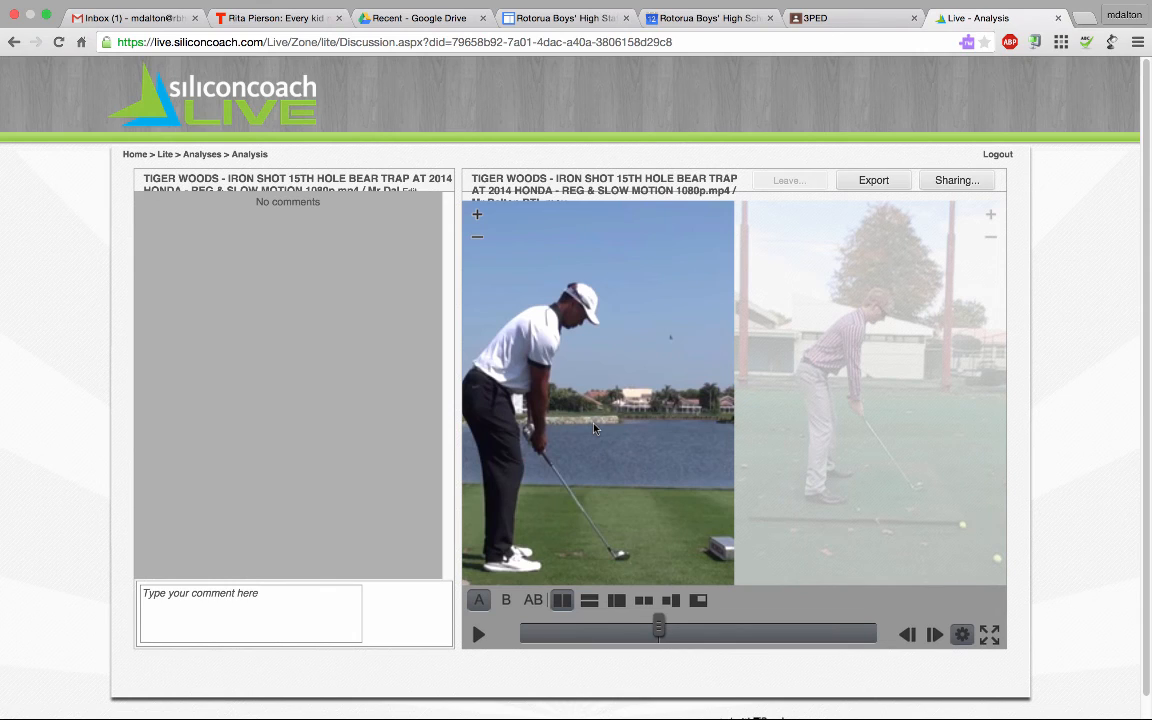
drag(594, 423, 595, 423)
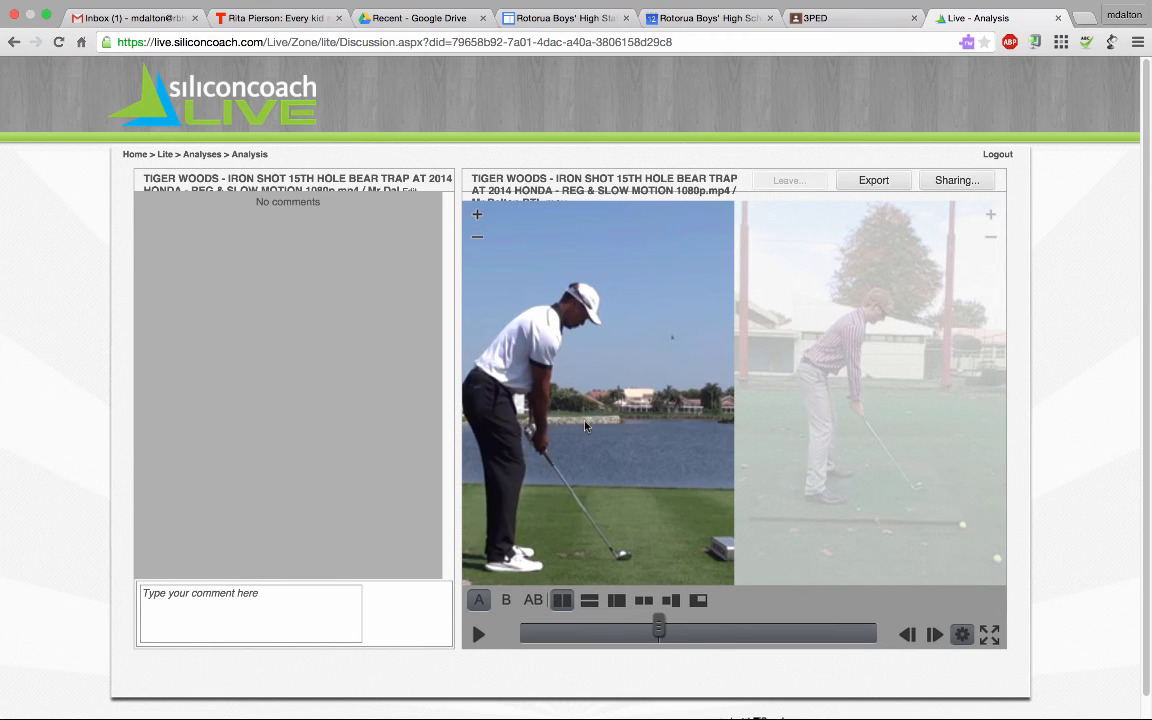
drag(585, 426, 609, 426)
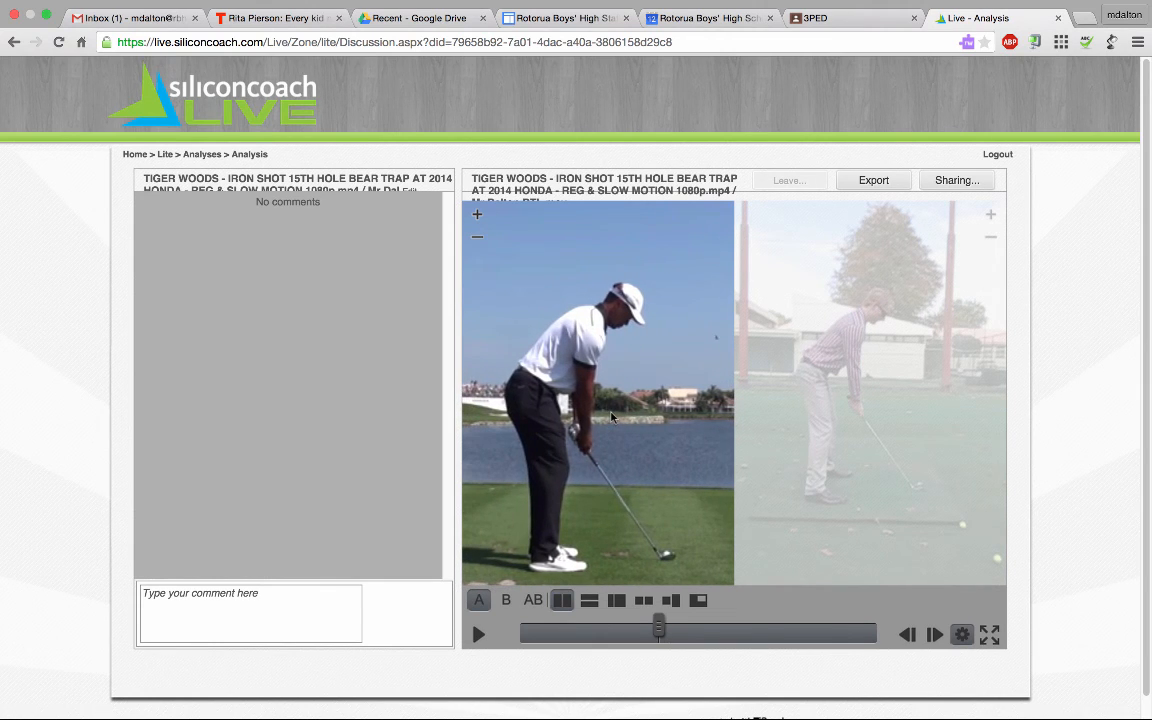
Step: Step the right video back a few frames, then link both videos as AB
click(506, 601)
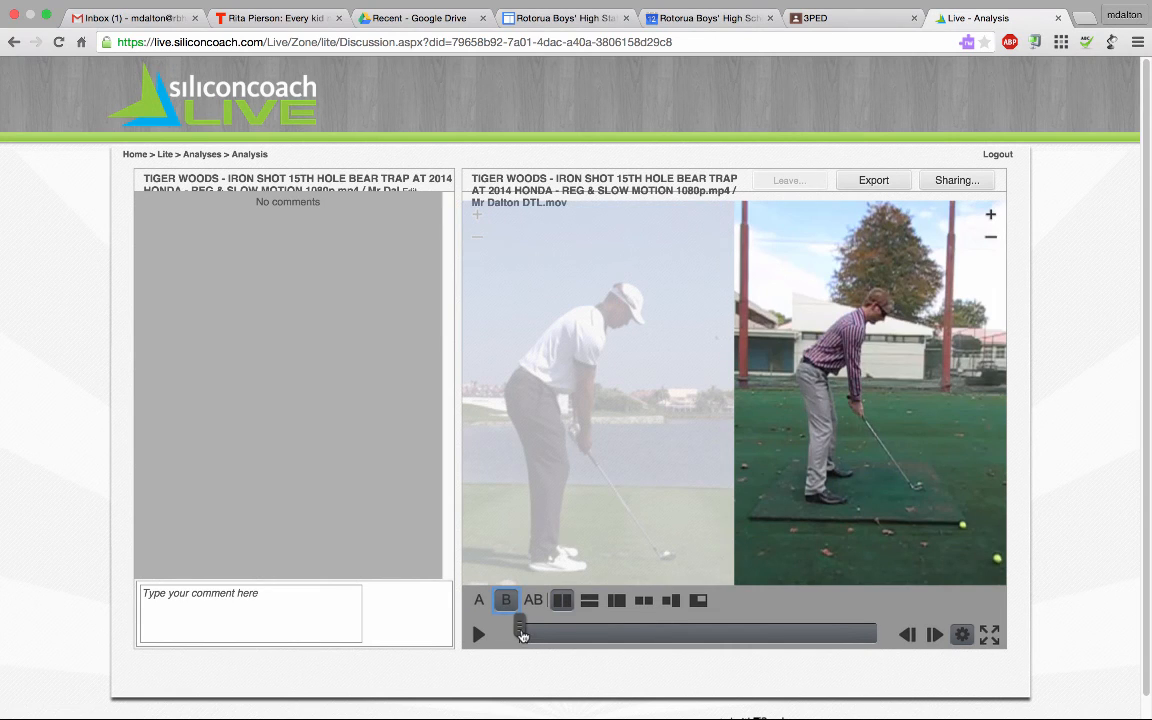
click(479, 635)
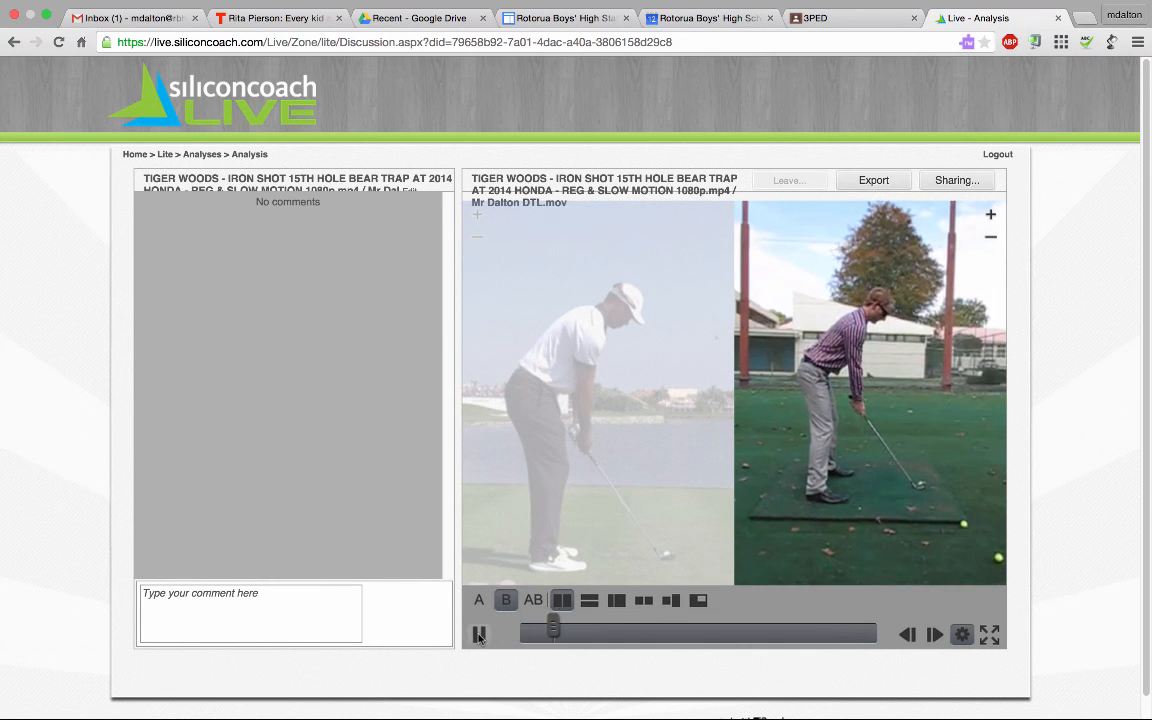
click(479, 635)
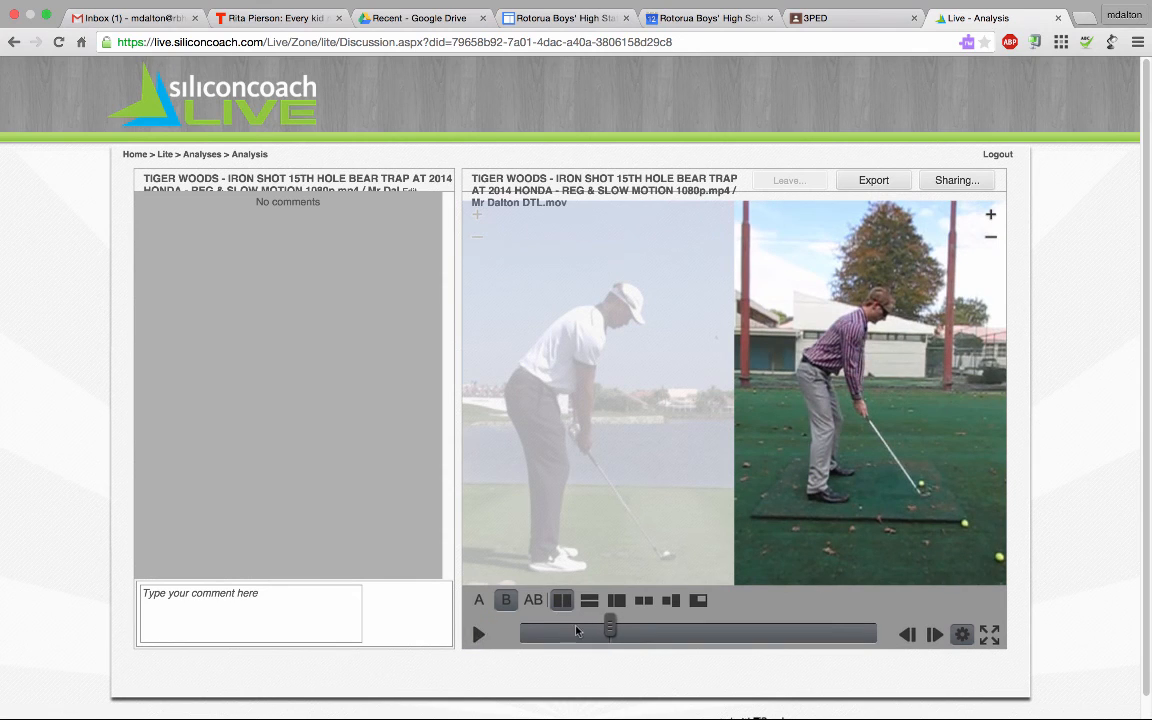
drag(610, 631, 585, 628)
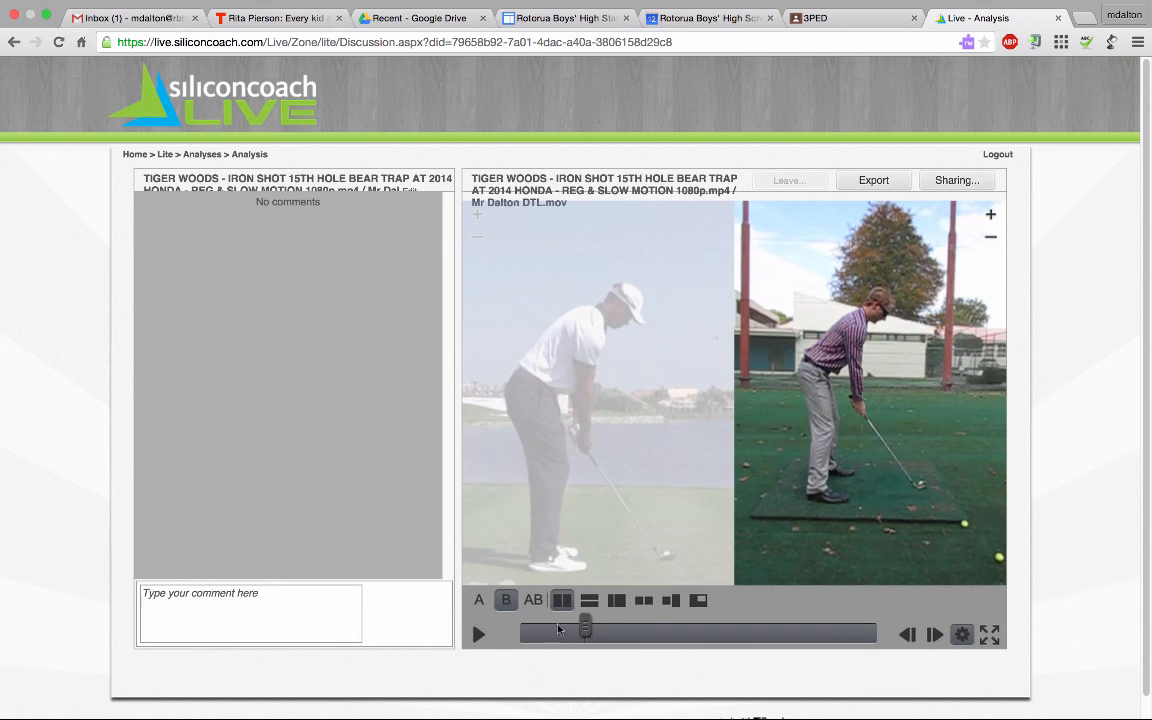
click(532, 601)
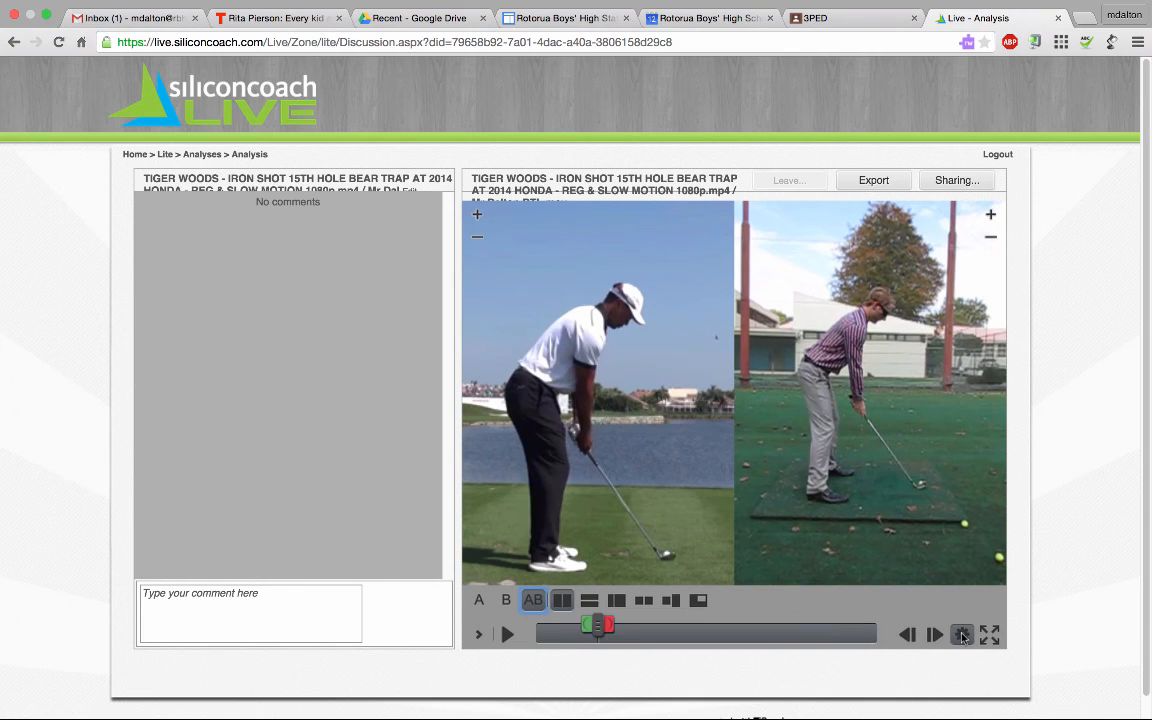
Step: Show the drawing tools and toggle fullscreen on and back off
click(962, 636)
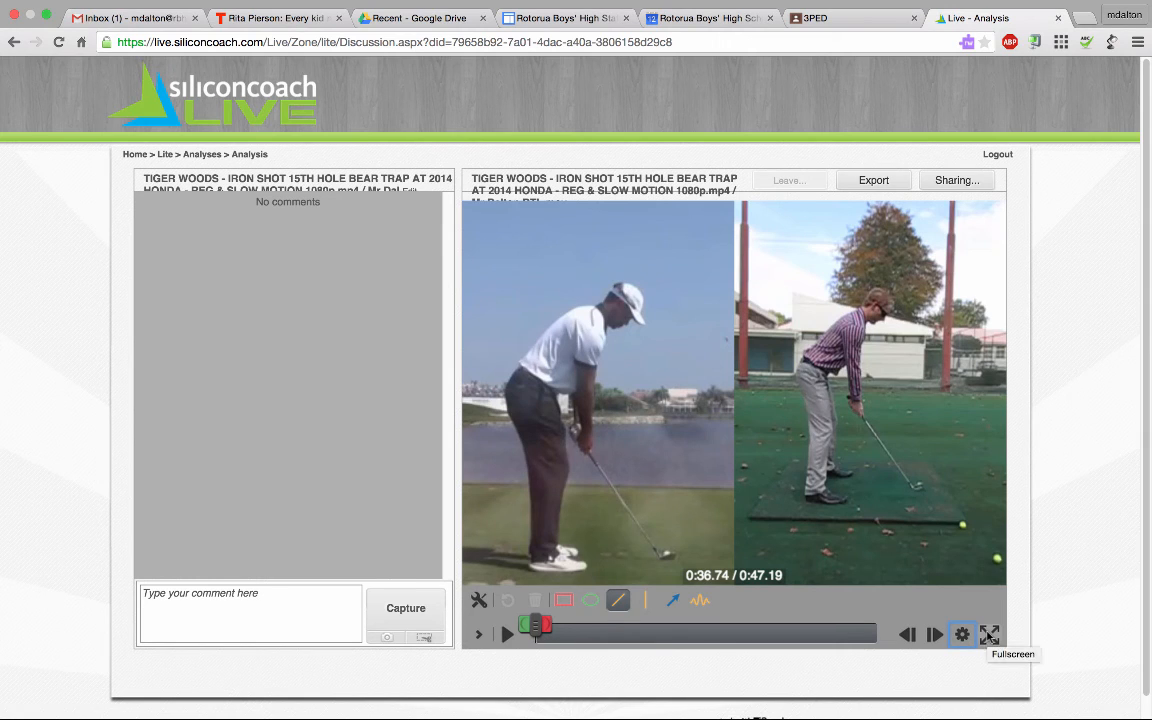
click(989, 636)
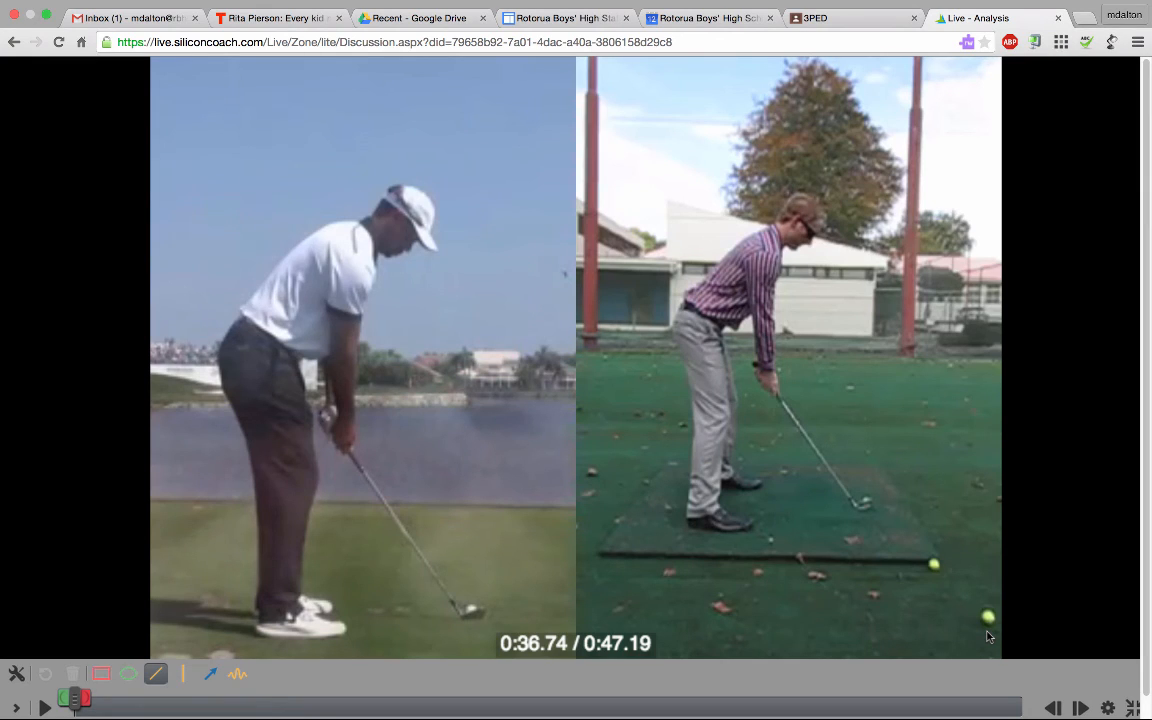
click(1130, 707)
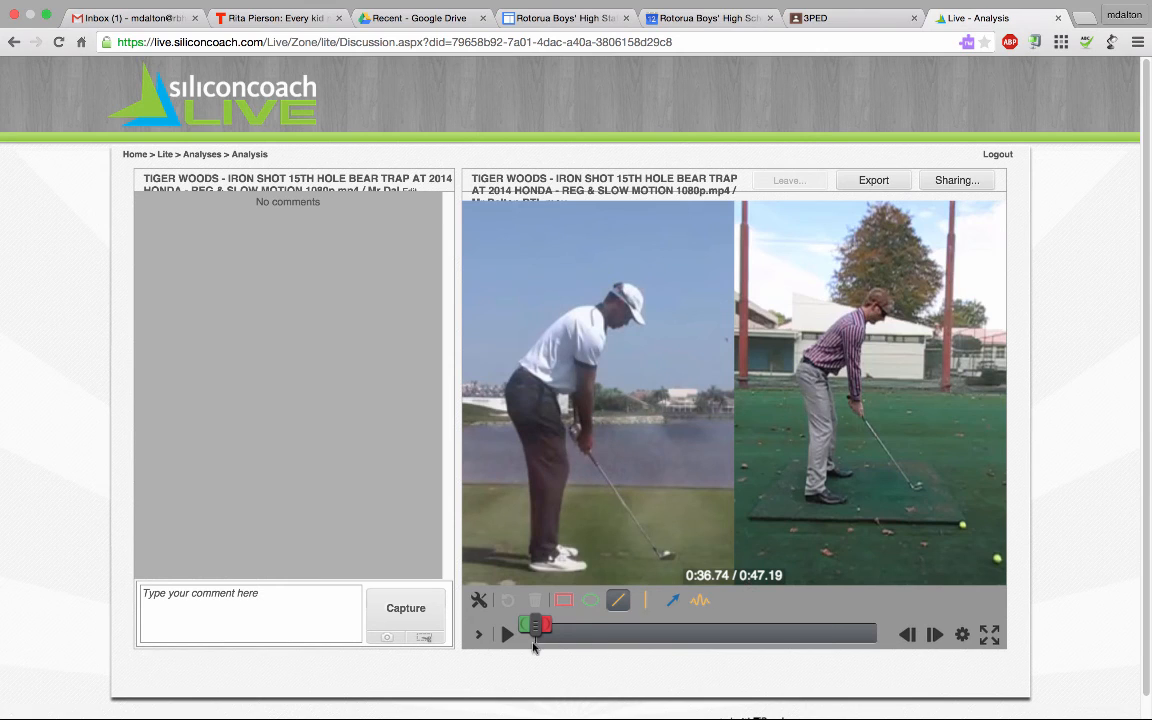
Step: Capture the current frame and post it with the comment 'Preparation Phase Set Up'
click(405, 609)
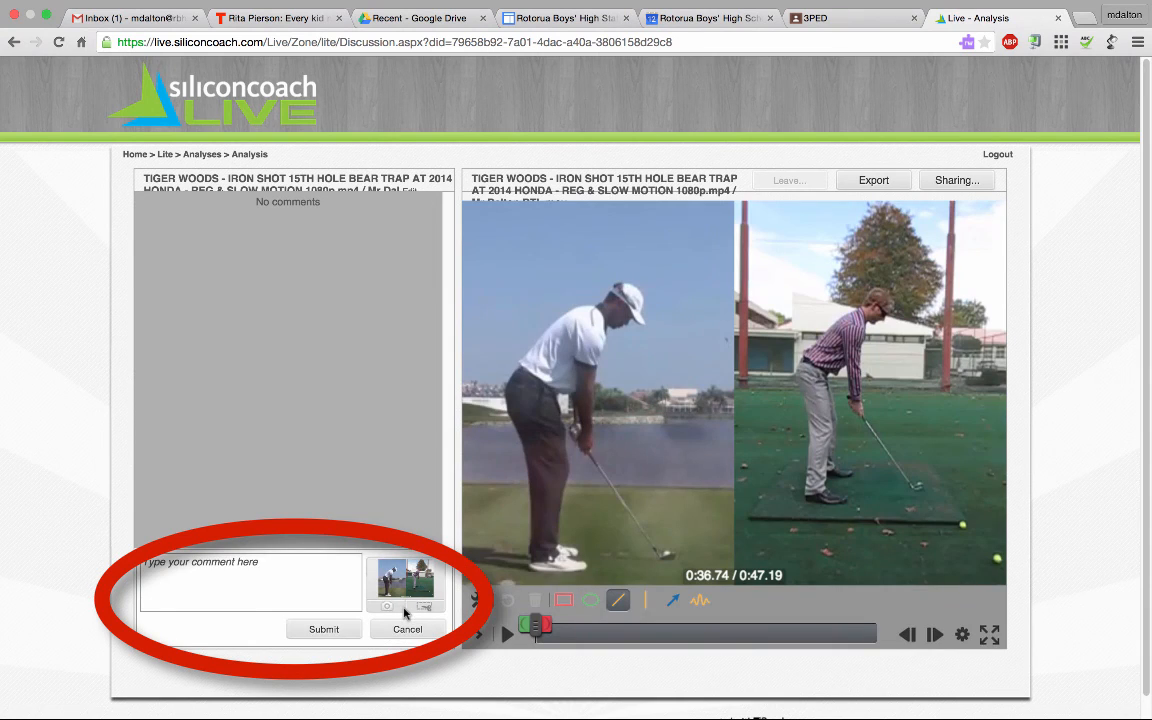
click(237, 570)
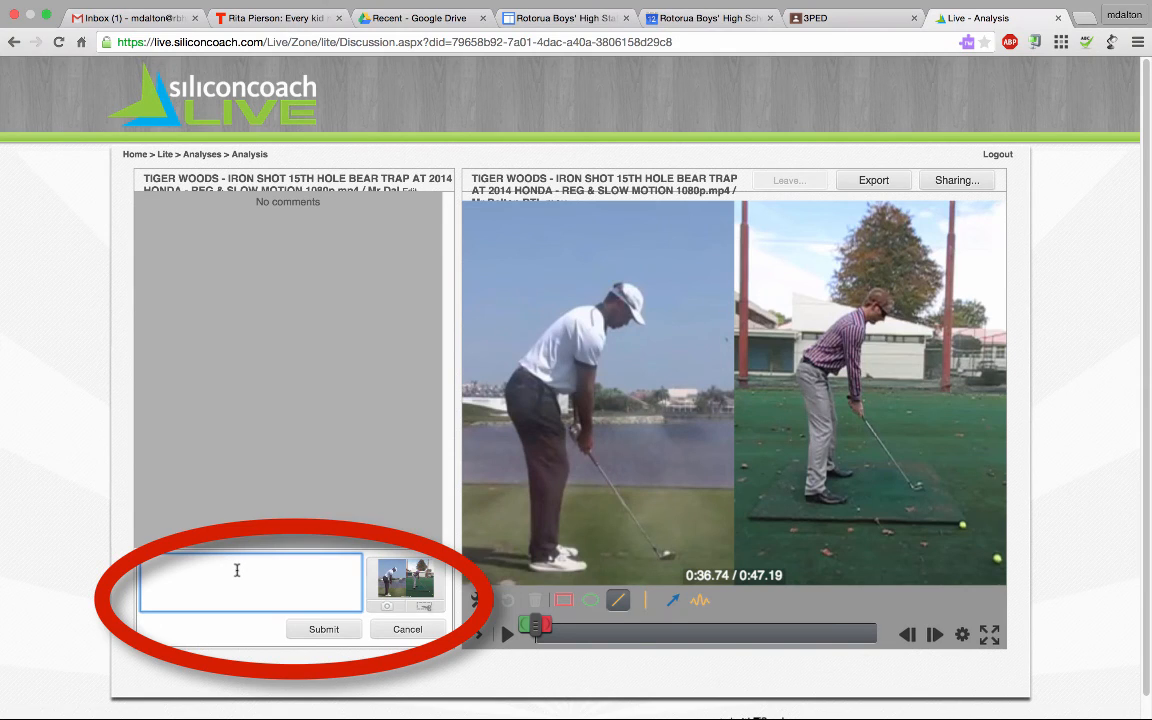
text(Preparation Phase Set Up)
click(320, 627)
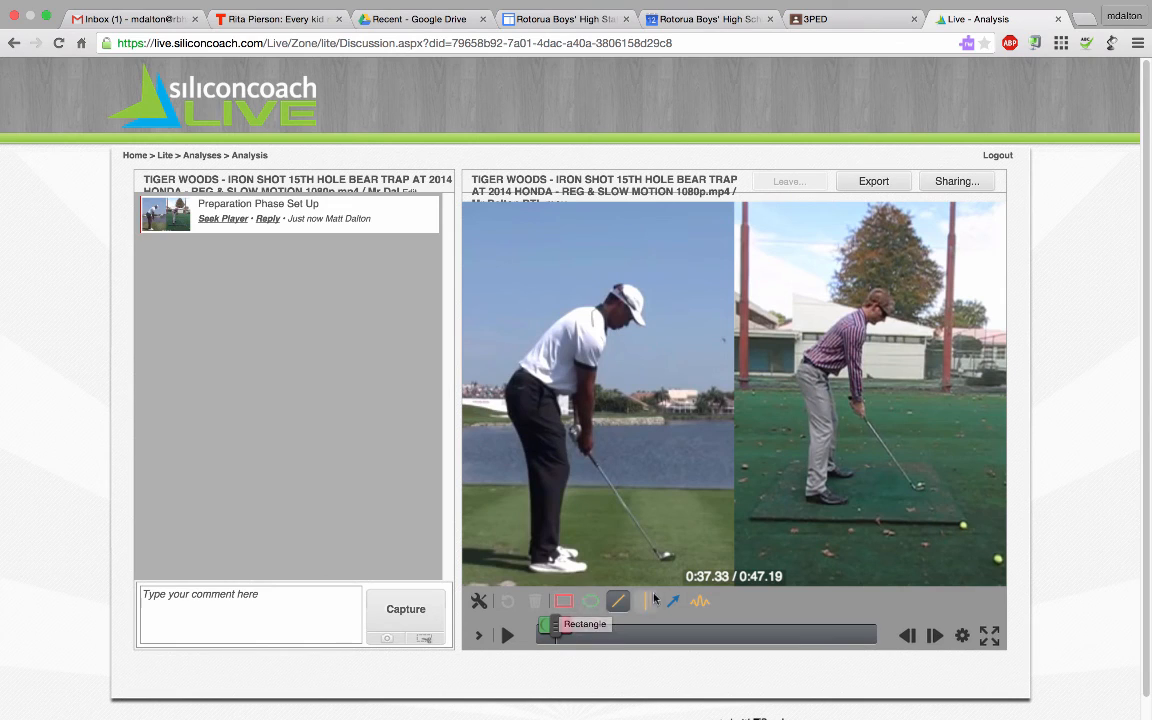
Step: Browse the Tool Selector, close it, and choose the Ellipse tool
click(479, 601)
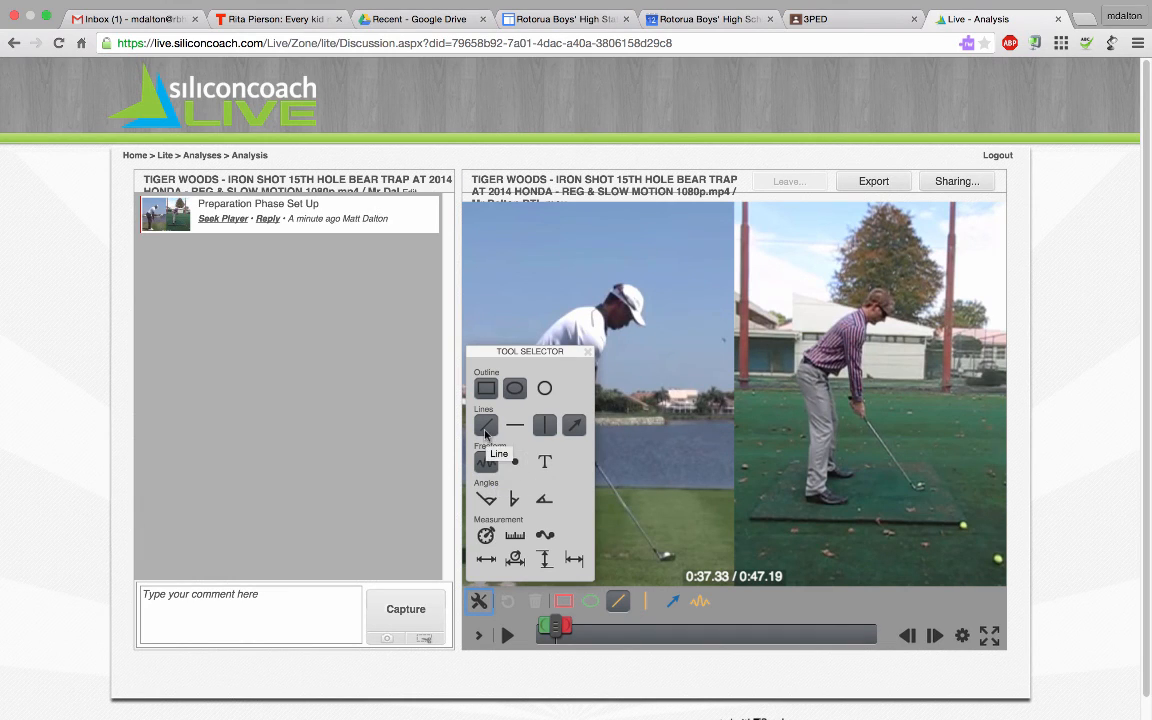
click(588, 352)
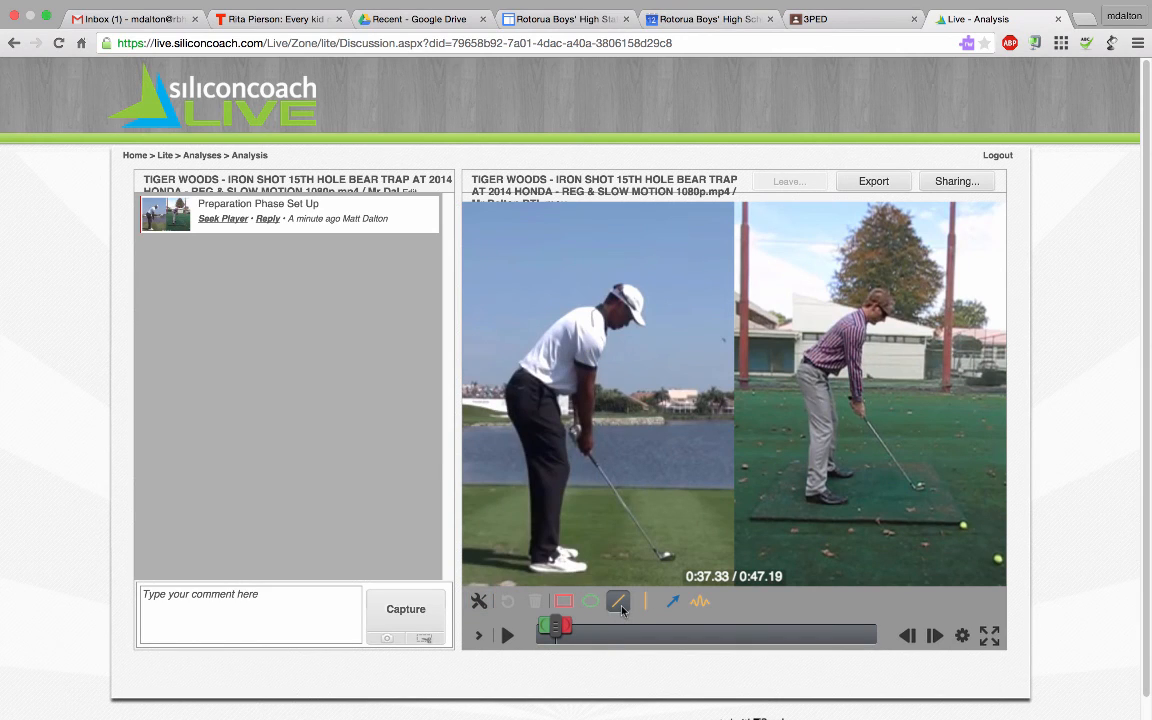
click(589, 602)
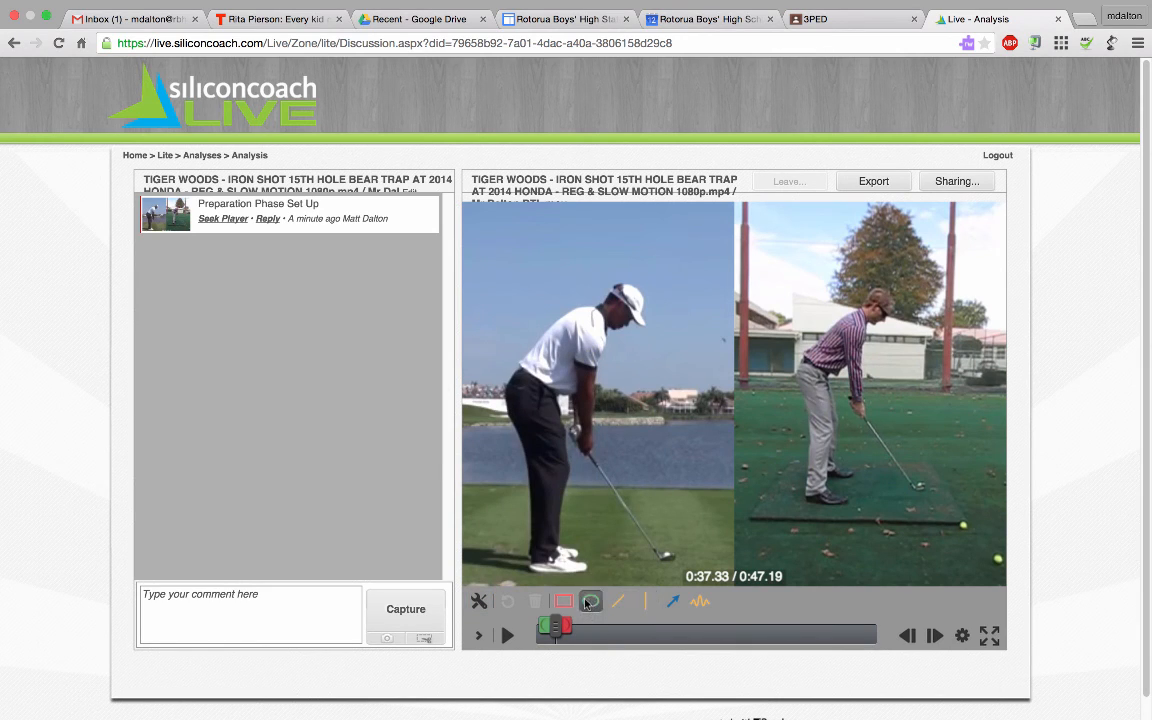
Step: Select the Line tool and set its colour to orange
click(617, 602)
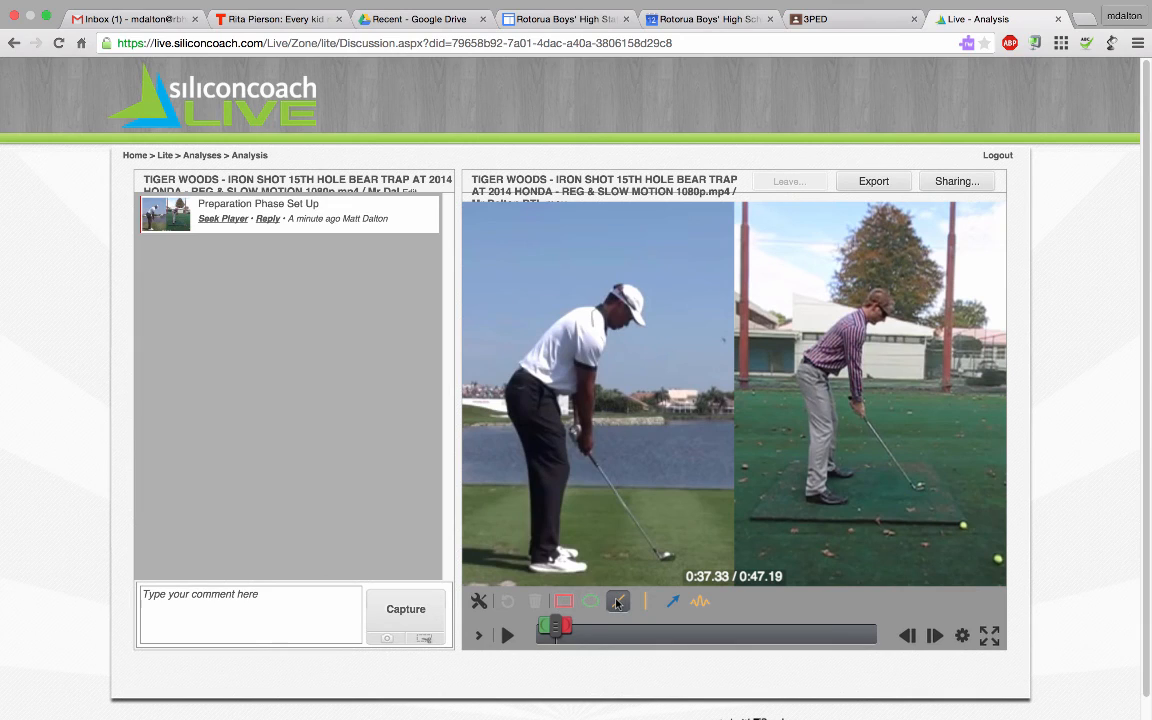
click(617, 602)
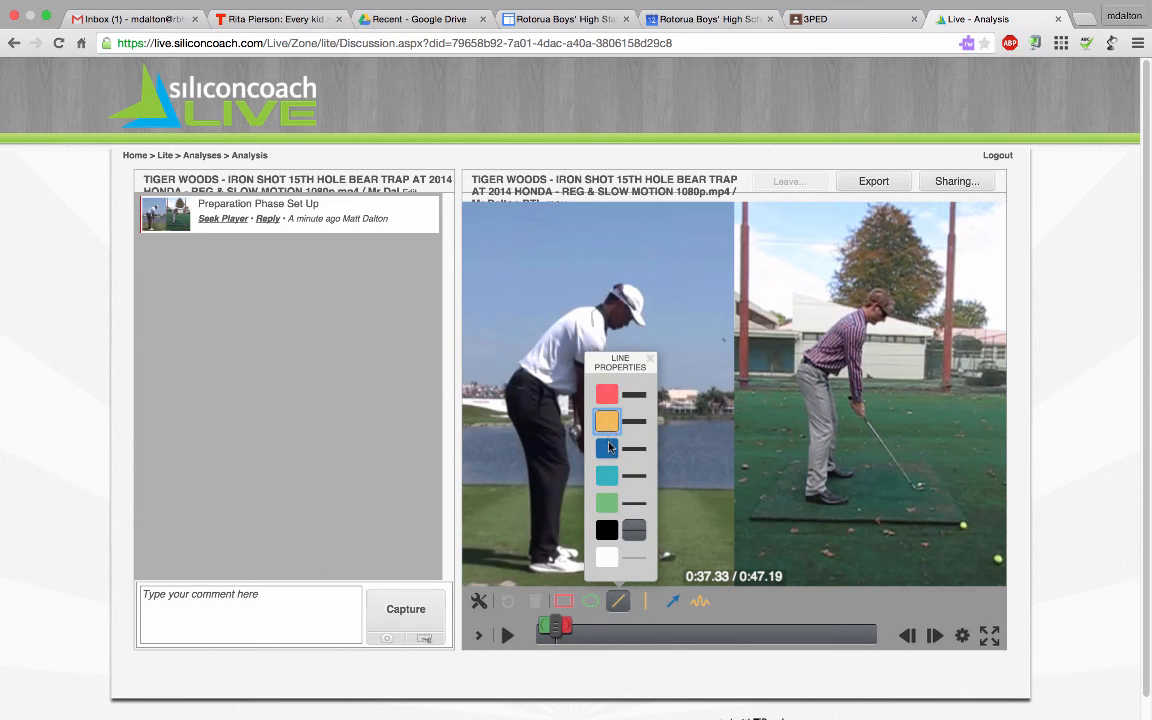
click(605, 448)
click(607, 418)
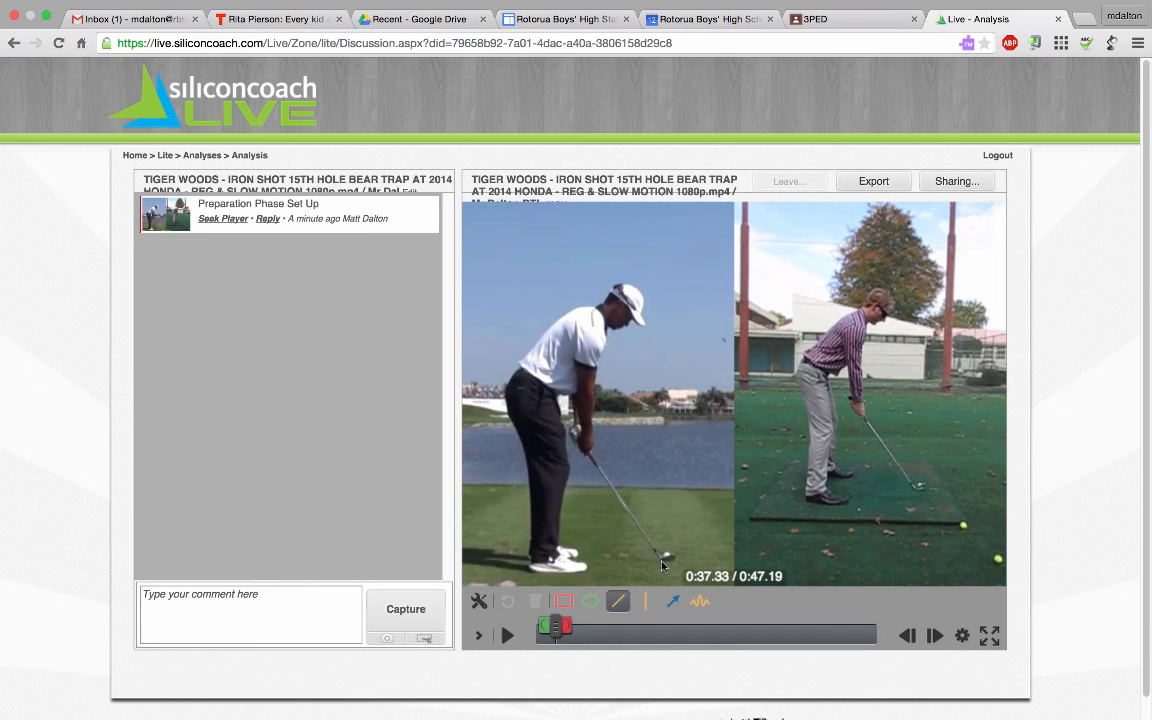
Step: Draw shaft lines from each golfer's clubhead up past the hips on both videos
mouse_move(653, 573)
mouse_down()
mouse_move(662, 566)
mouse_move(472, 352)
mouse_move(466, 338)
mouse_move(484, 306)
mouse_up()
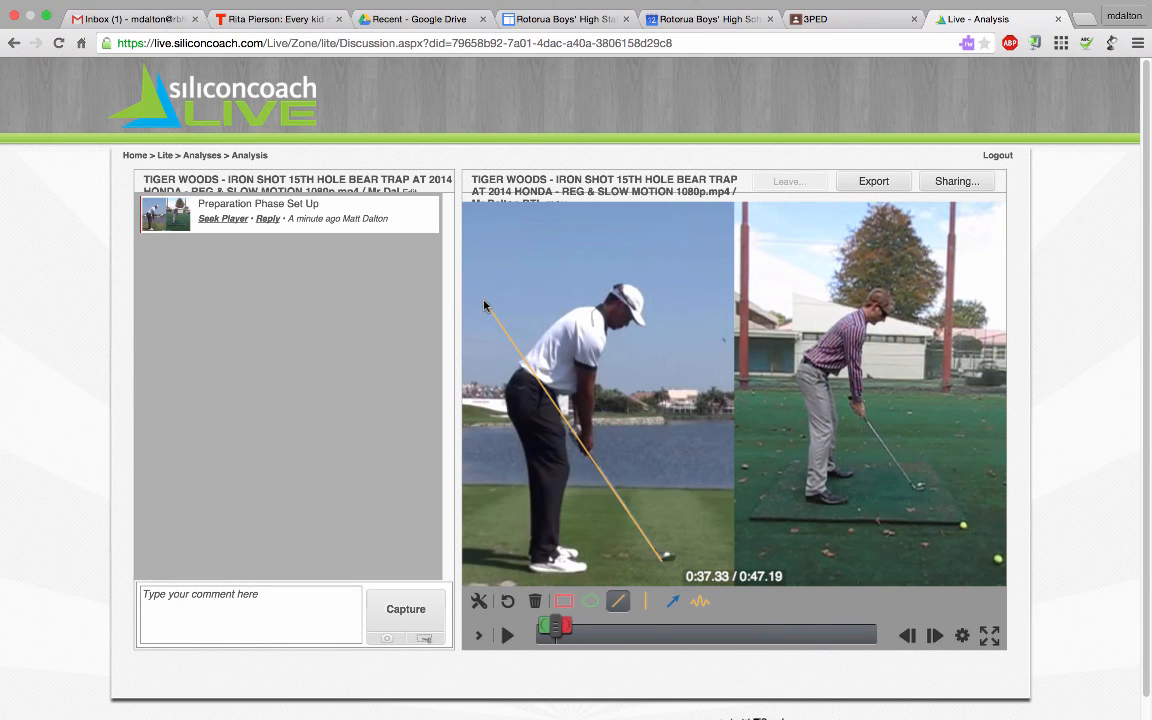
drag(484, 306, 416, 246)
mouse_move(915, 487)
mouse_down()
mouse_move(700, 315)
mouse_move(676, 258)
mouse_move(754, 265)
mouse_move(762, 278)
mouse_up()
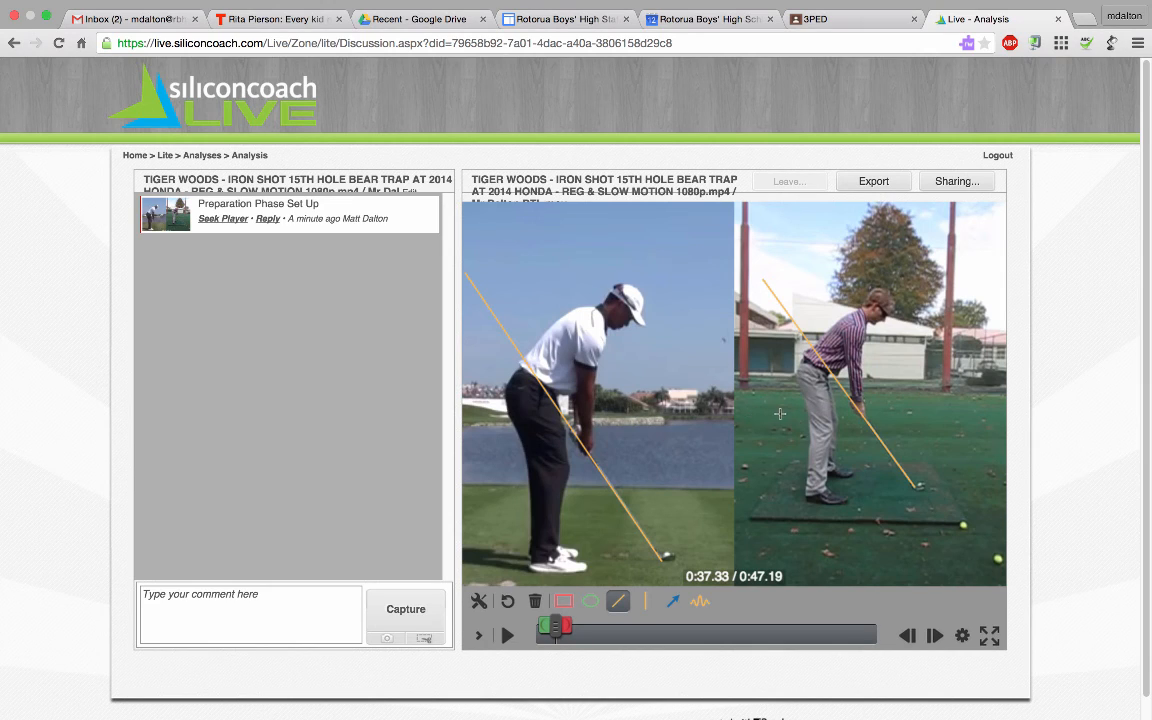
Step: Draw short vertical lines marking each golfer's backside
click(645, 601)
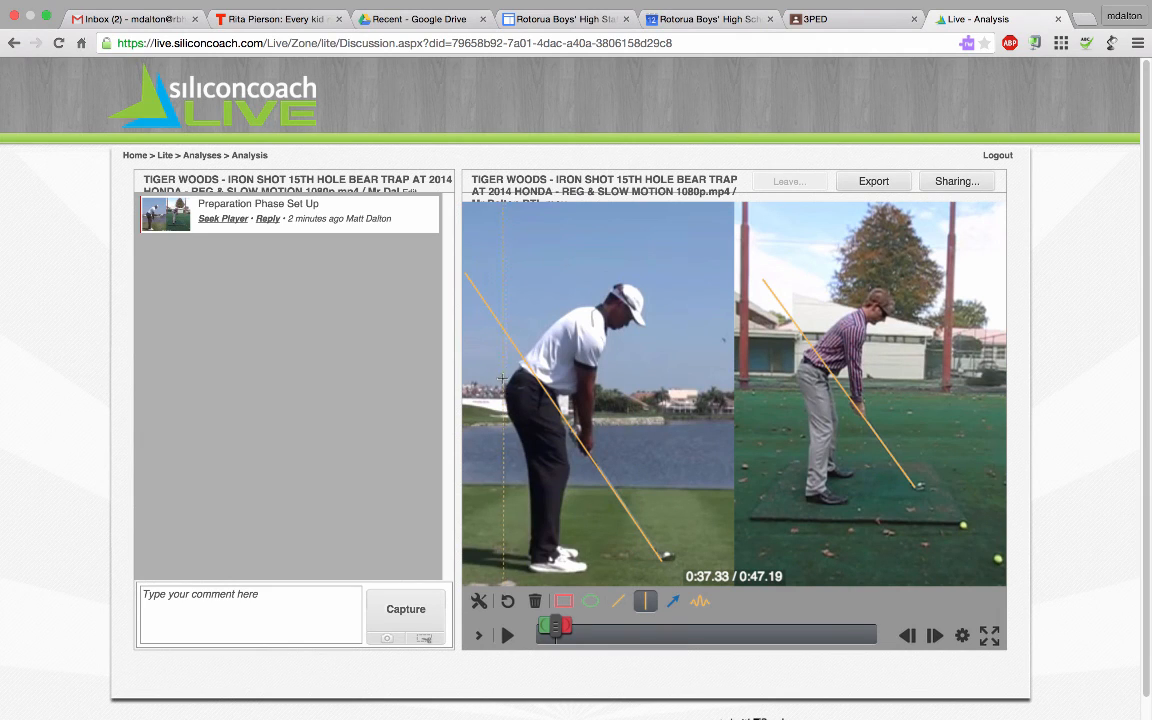
drag(503, 379, 507, 432)
drag(793, 367, 795, 403)
Step: Make the lines thicker and draw a vertical line down the left golfer's arms
click(652, 592)
click(663, 531)
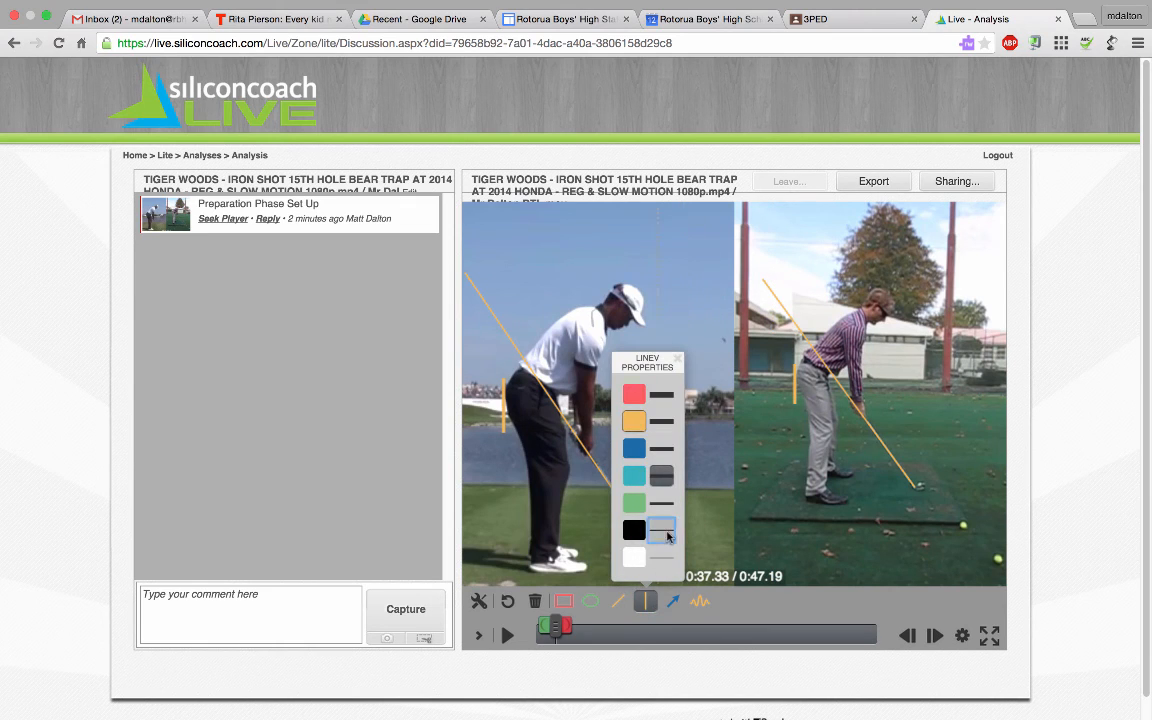
click(681, 362)
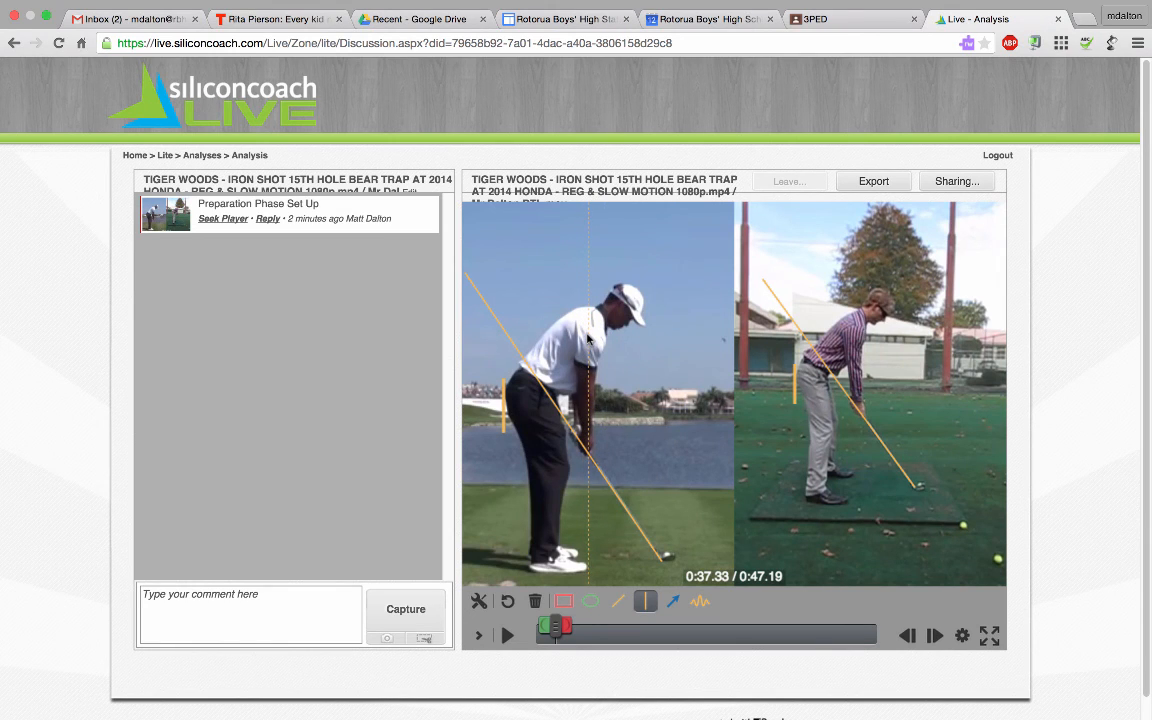
drag(588, 345, 588, 428)
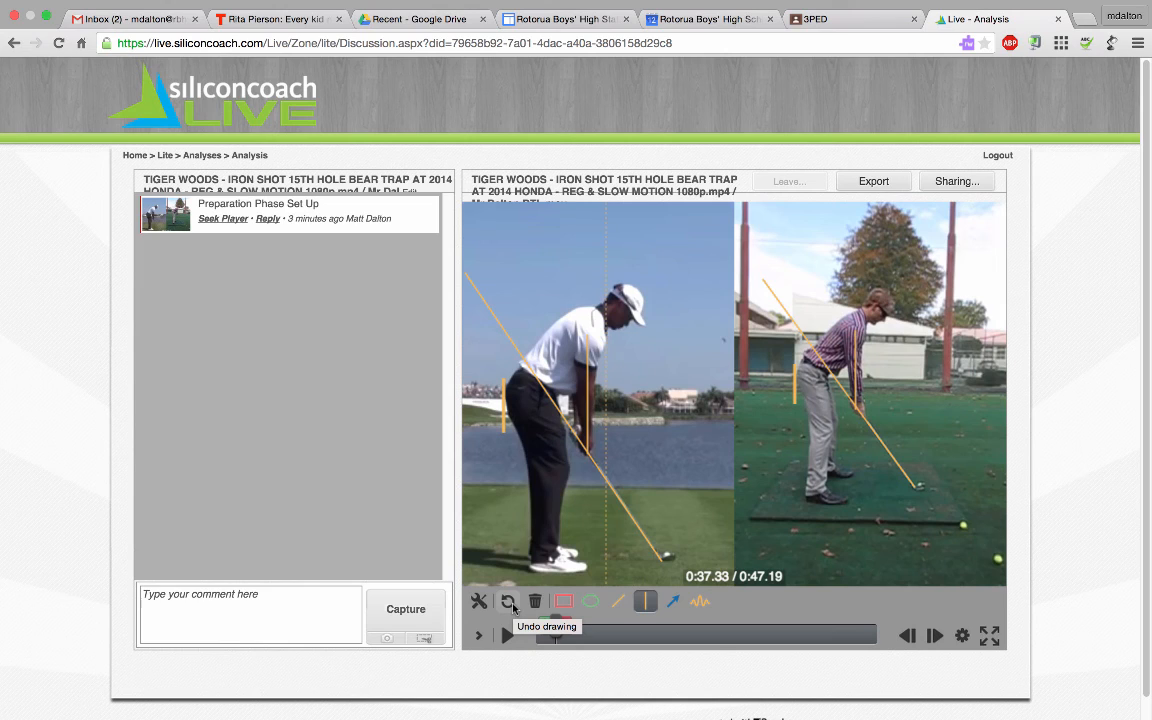
Step: Undo the vertical arm line, then draw trial spine lines on both golfers and undo them
click(509, 601)
click(509, 601)
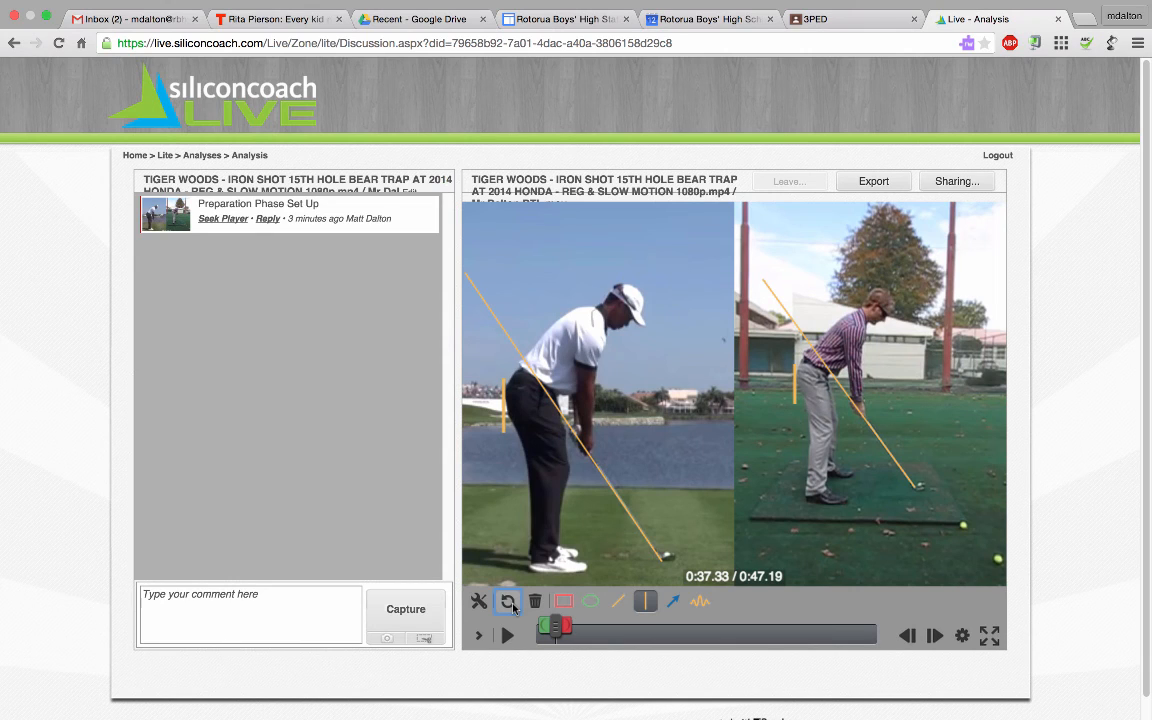
click(618, 601)
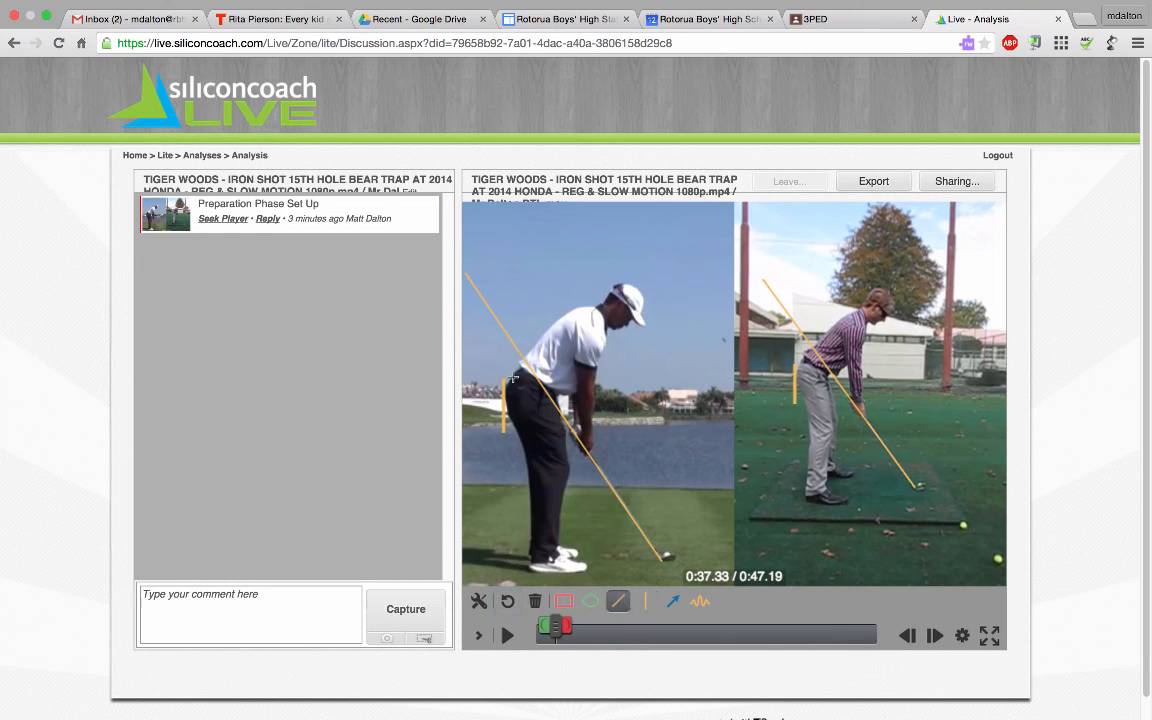
drag(506, 379, 589, 286)
drag(800, 355, 870, 290)
click(504, 612)
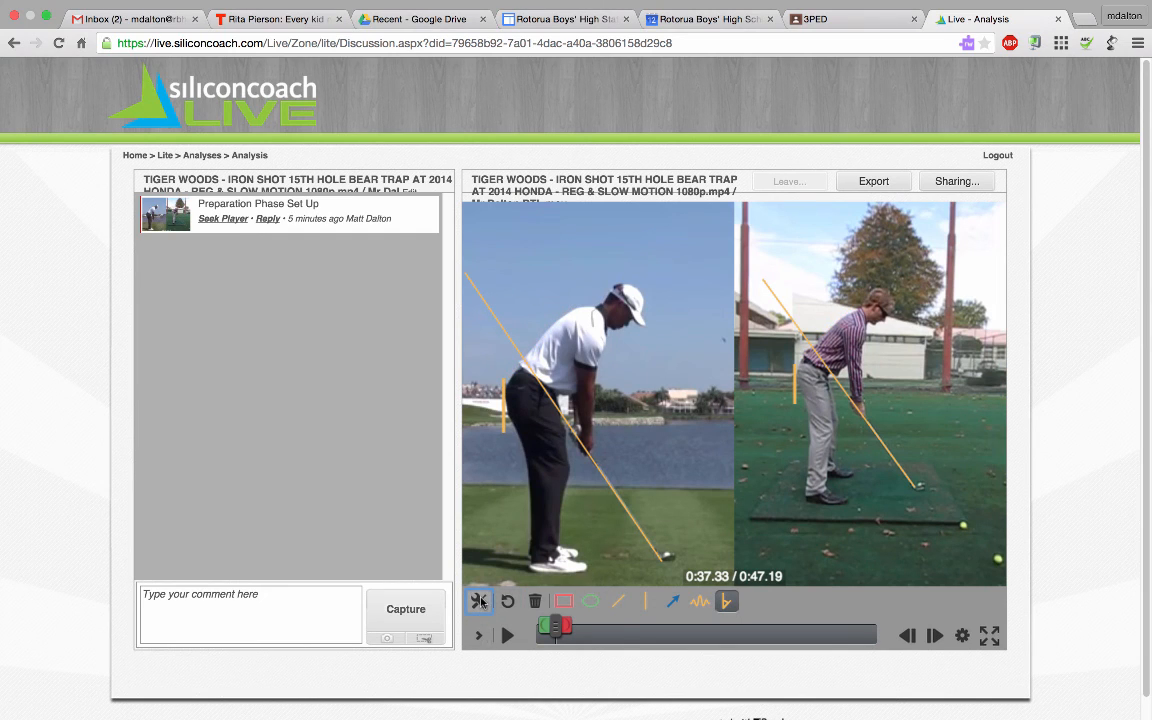
click(479, 601)
click(514, 499)
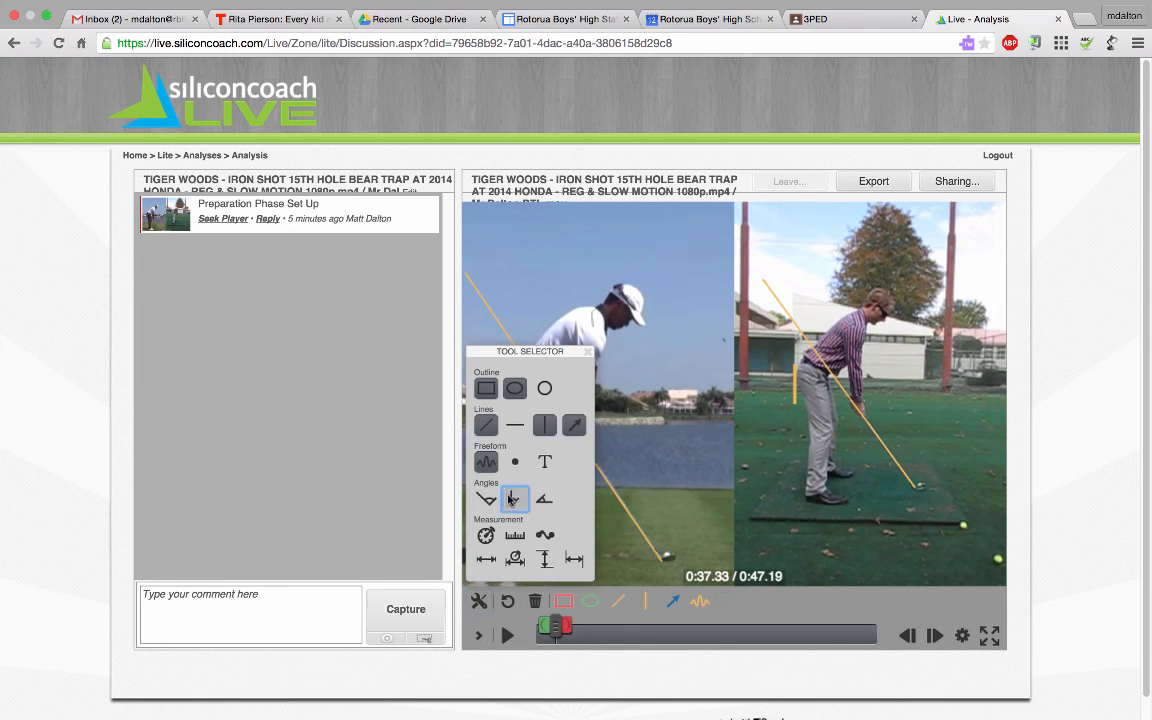
click(588, 352)
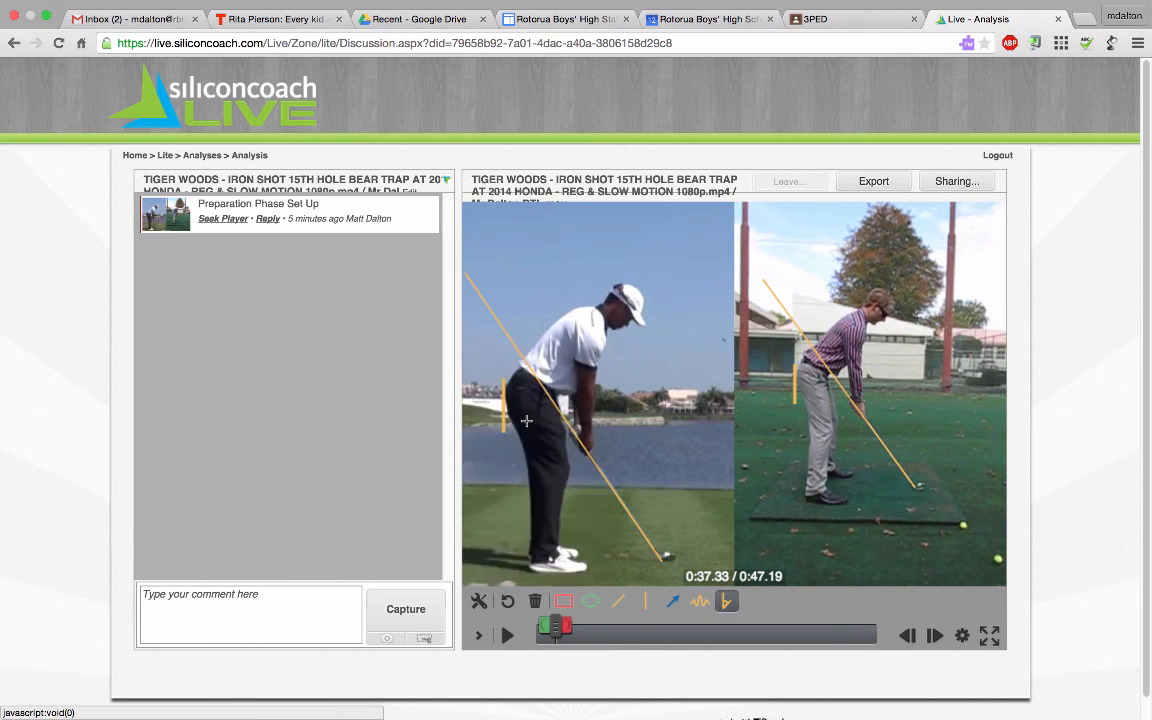
click(504, 387)
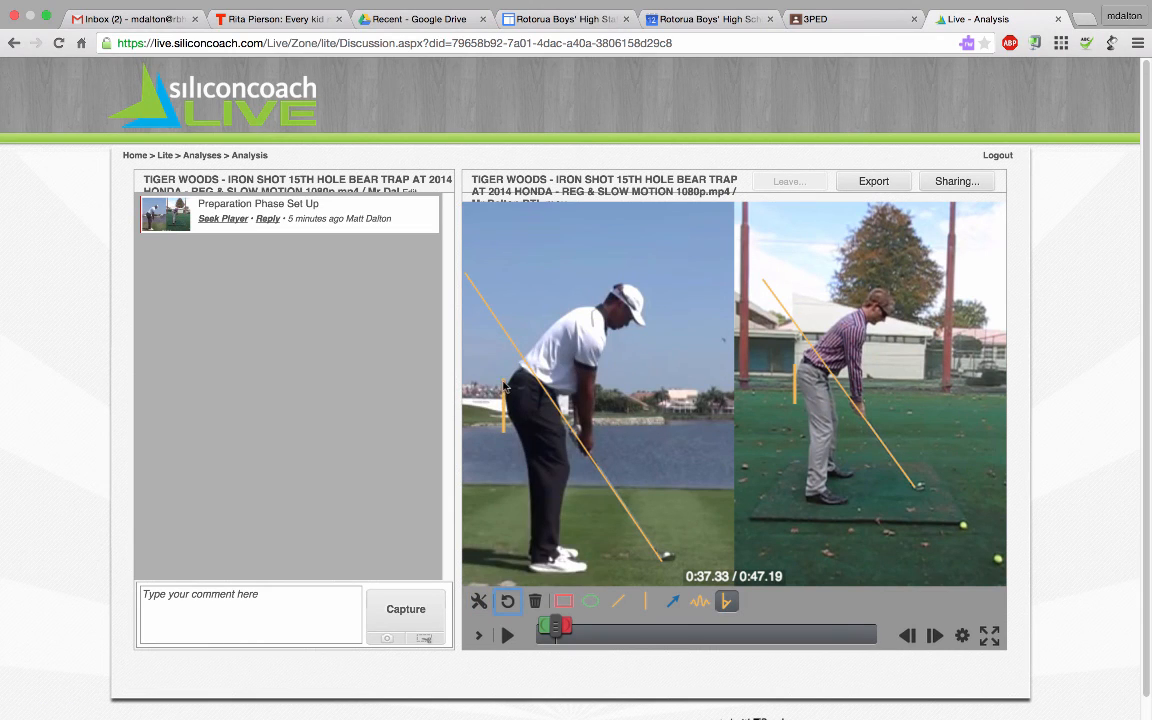
mouse_move(504, 387)
mouse_down()
mouse_move(475, 304)
mouse_move(517, 268)
mouse_move(579, 297)
mouse_up()
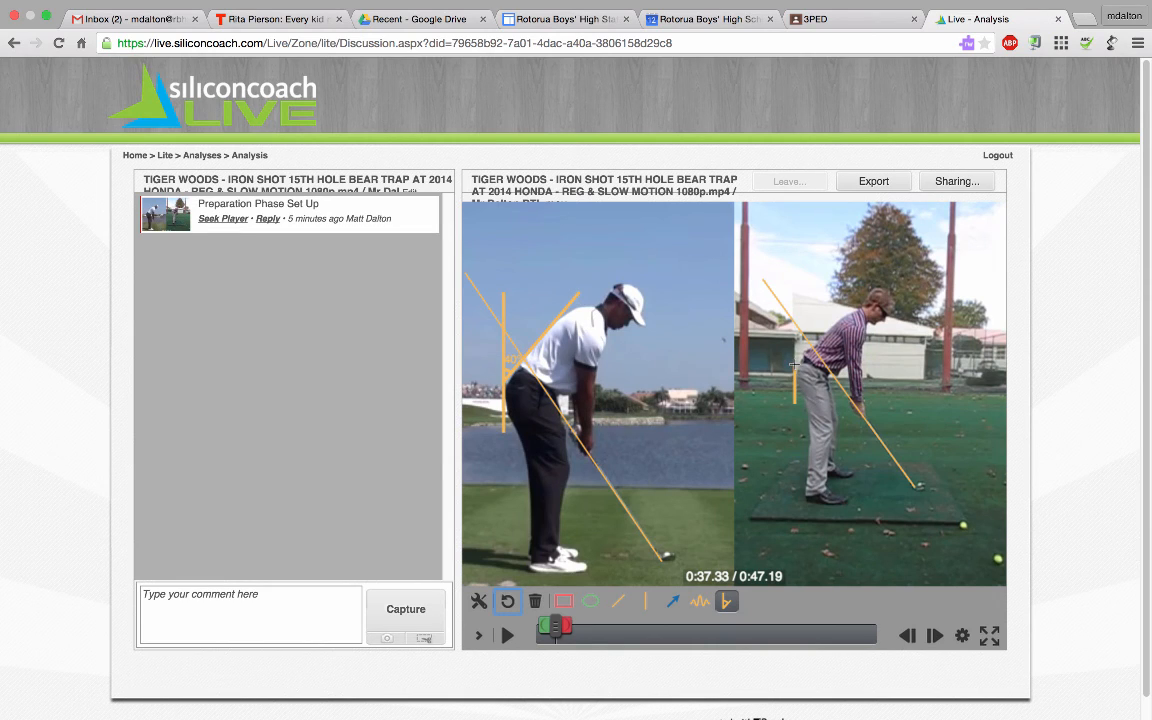
mouse_move(793, 364)
mouse_down()
mouse_move(818, 312)
mouse_move(868, 287)
mouse_up()
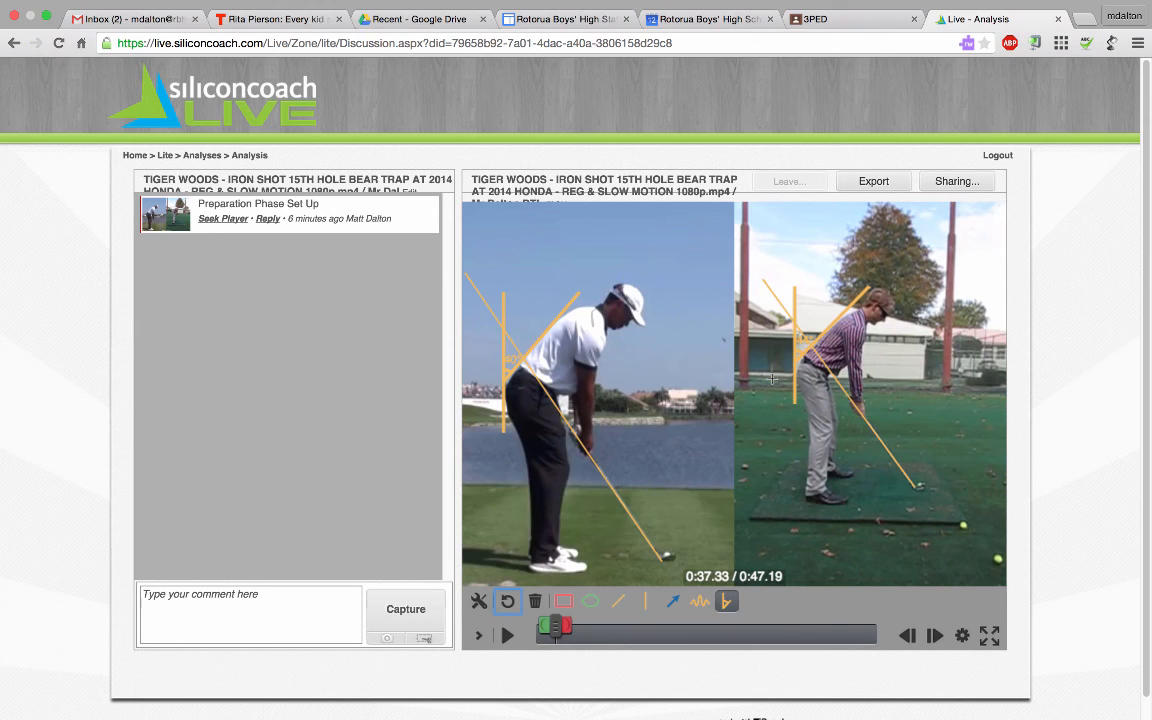
click(507, 603)
click(505, 605)
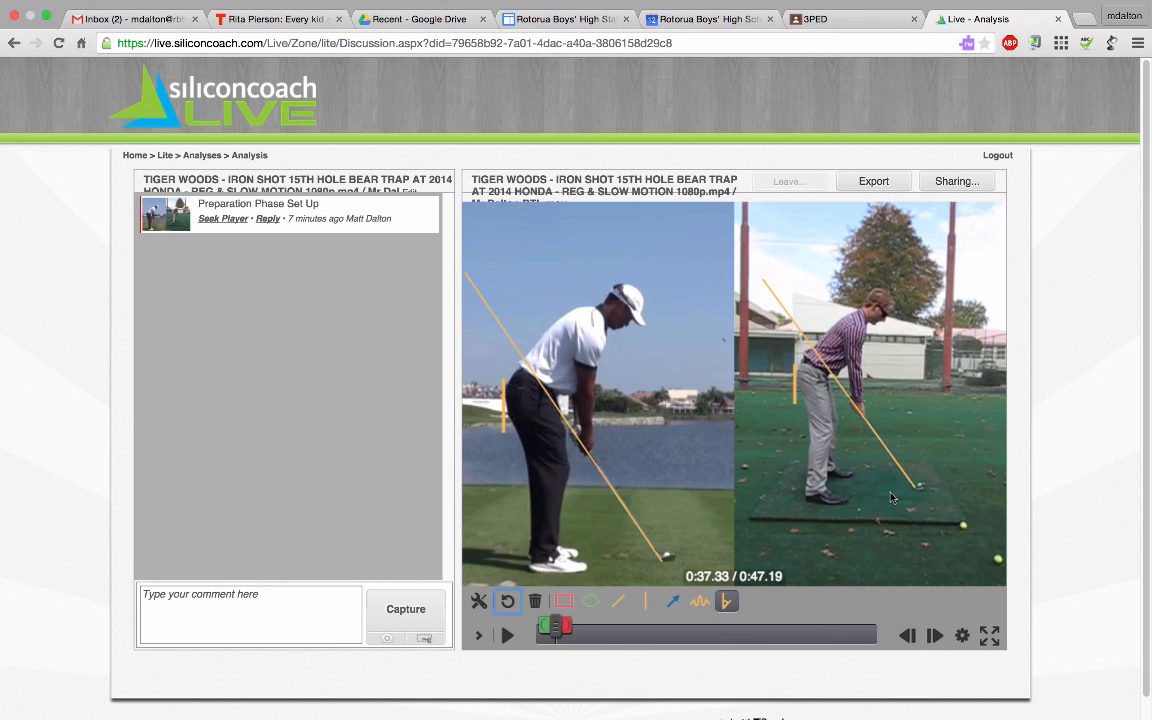
Step: Set the Line tool to dark blue with the thinnest line weight
click(619, 601)
click(619, 601)
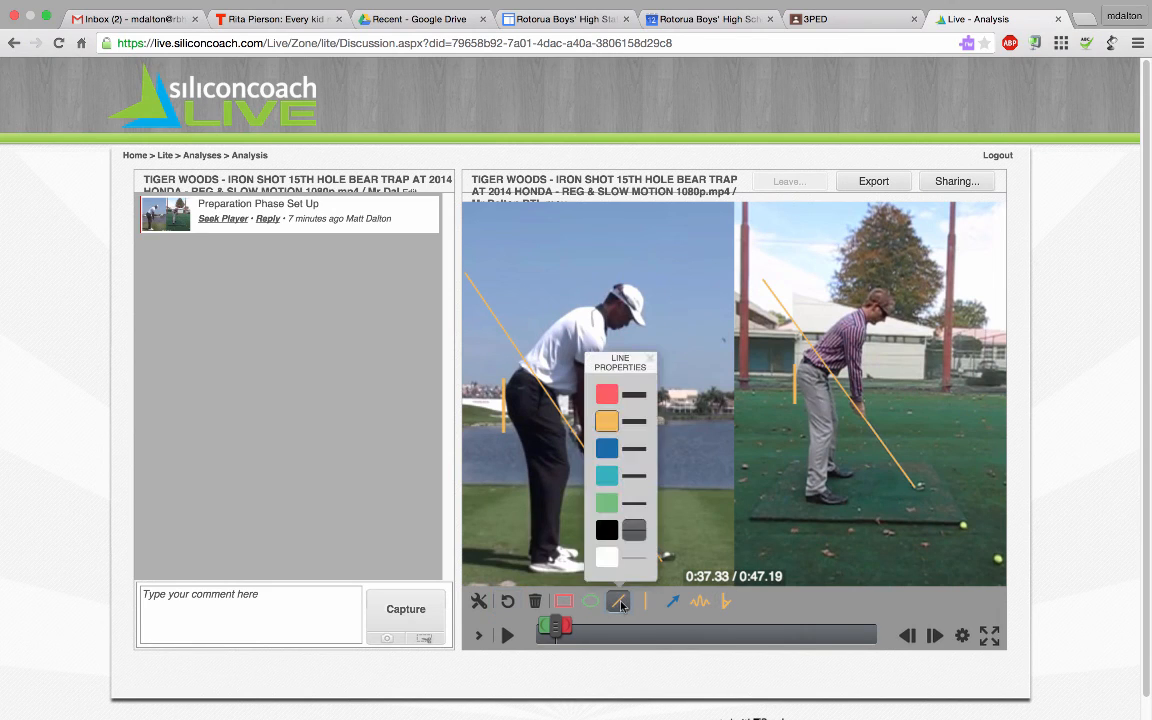
click(607, 449)
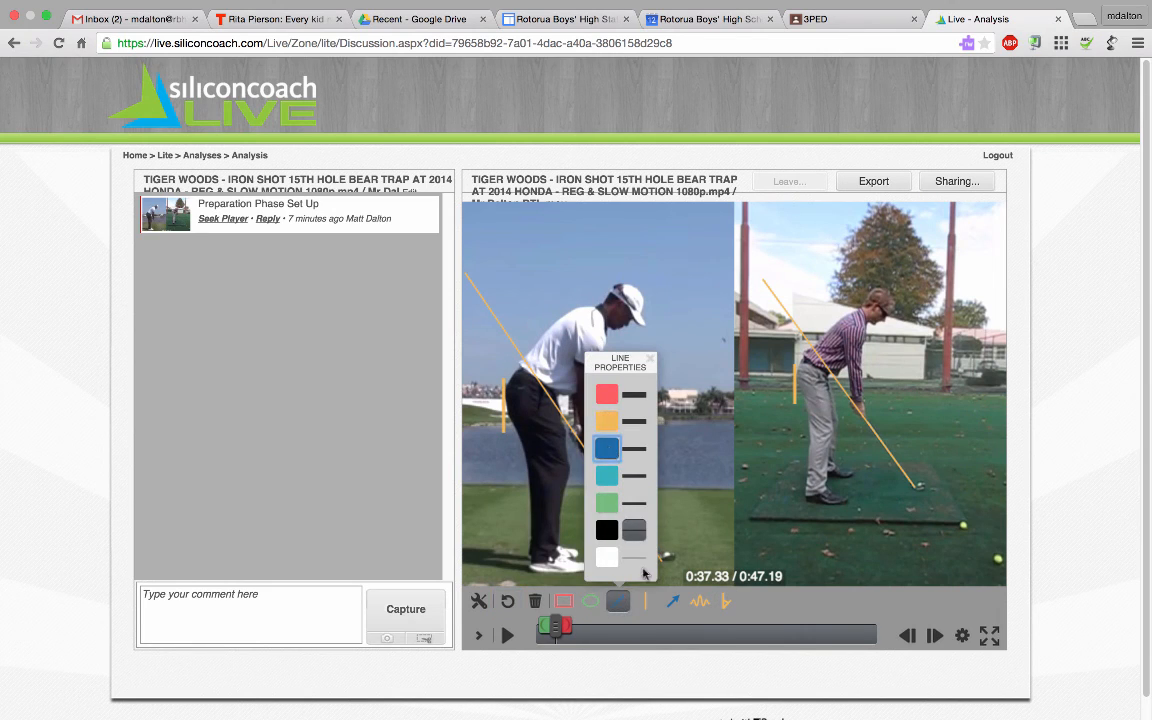
click(636, 558)
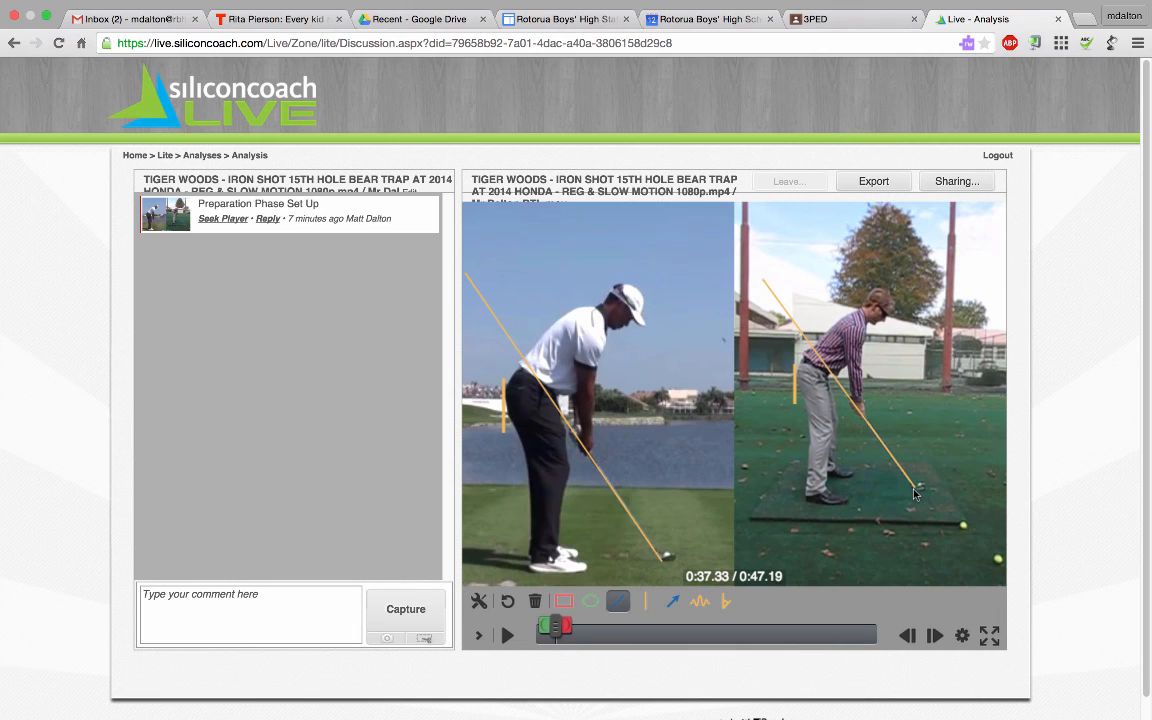
Step: Draw thin blue lines from each golfer's ball up past the head
drag(913, 489, 757, 290)
drag(915, 486, 823, 242)
drag(661, 557, 463, 265)
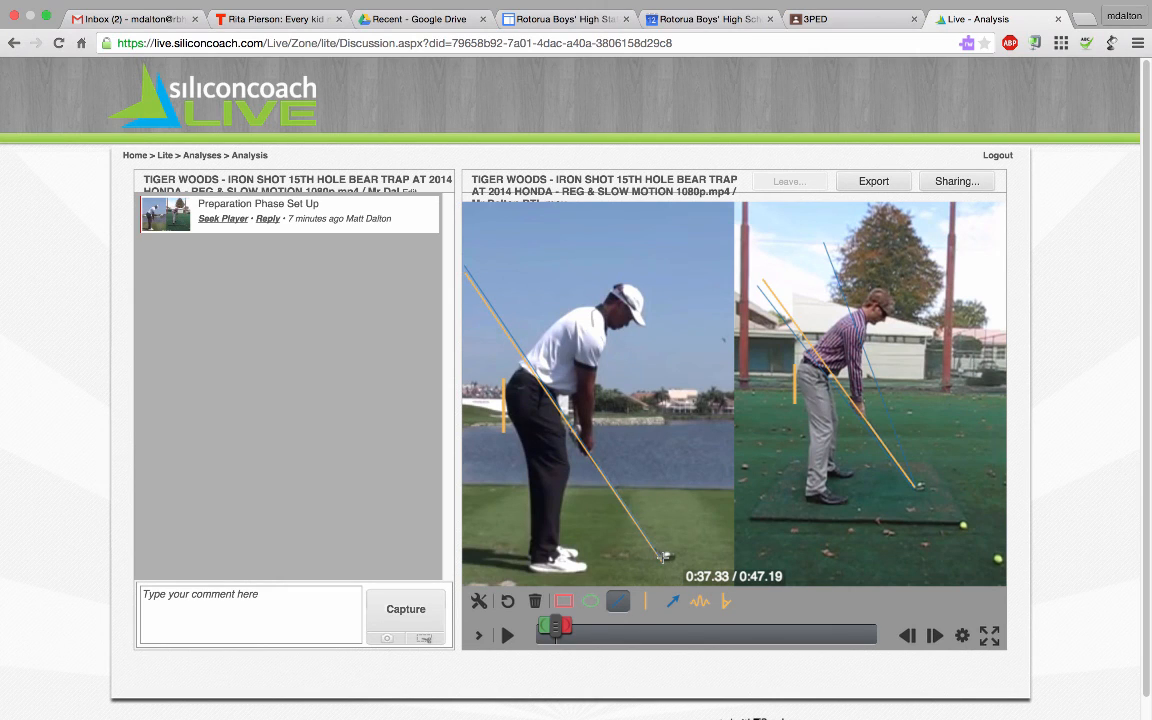
drag(663, 556, 555, 236)
Step: Play and pause the swings, step forward two frames, then enter Align mode
click(509, 638)
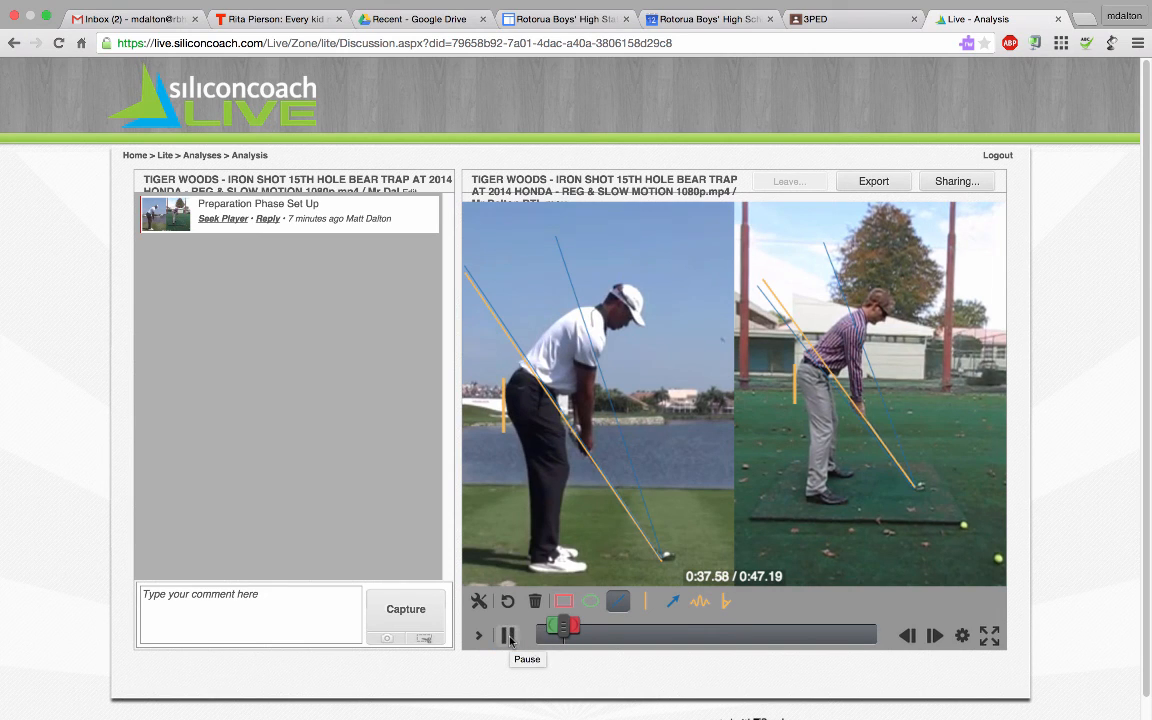
click(509, 638)
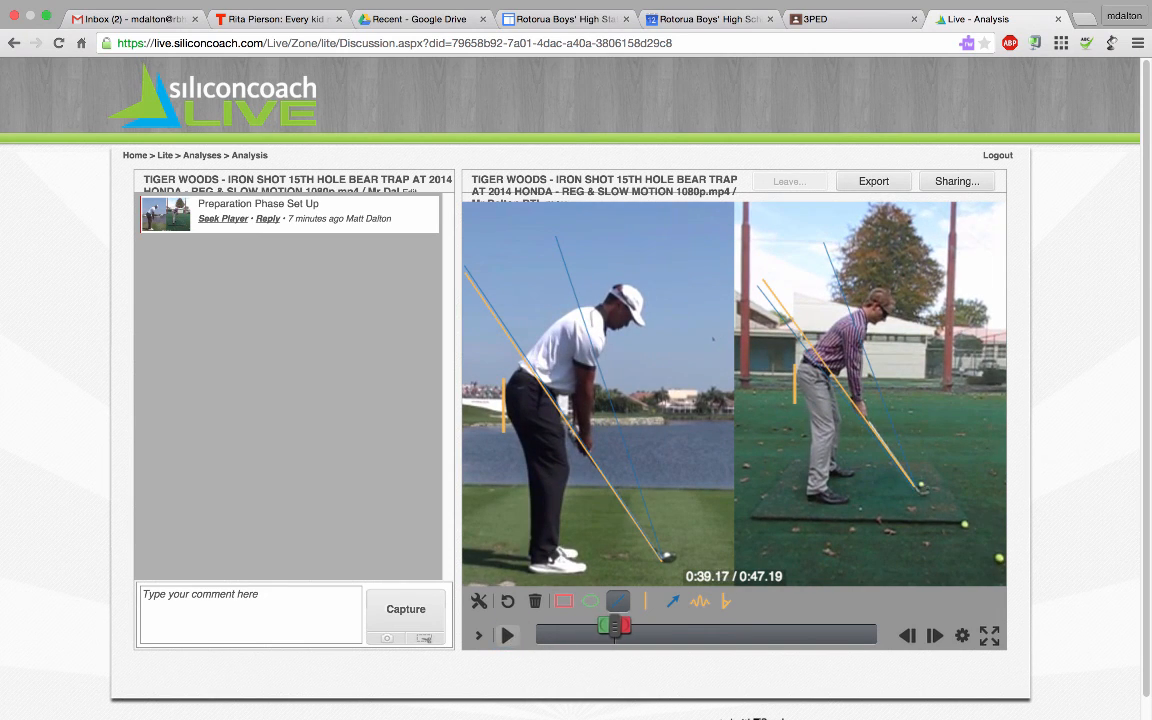
key(Right)
key(Right)
key(Right)
key(Right)
key(Right)
key(Right)
key(Right)
key(Right)
key(Right)
key(Right)
key(Right)
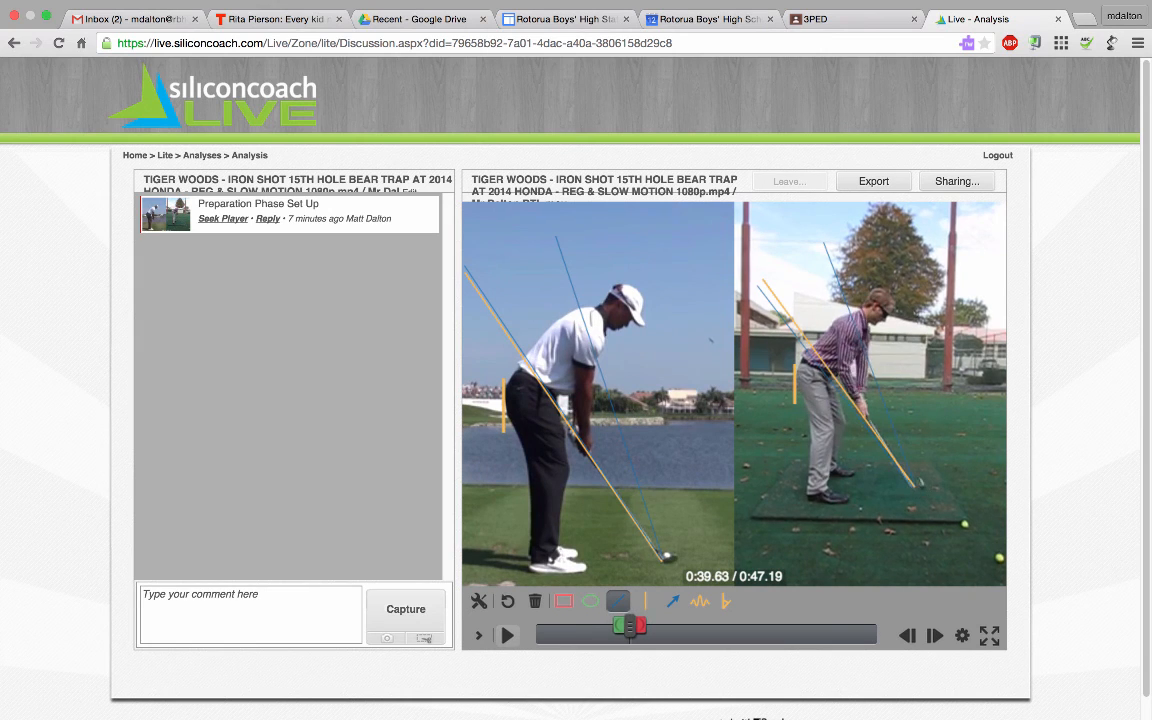
key(Right)
key(Right)
key(Right)
key(Right)
key(Right)
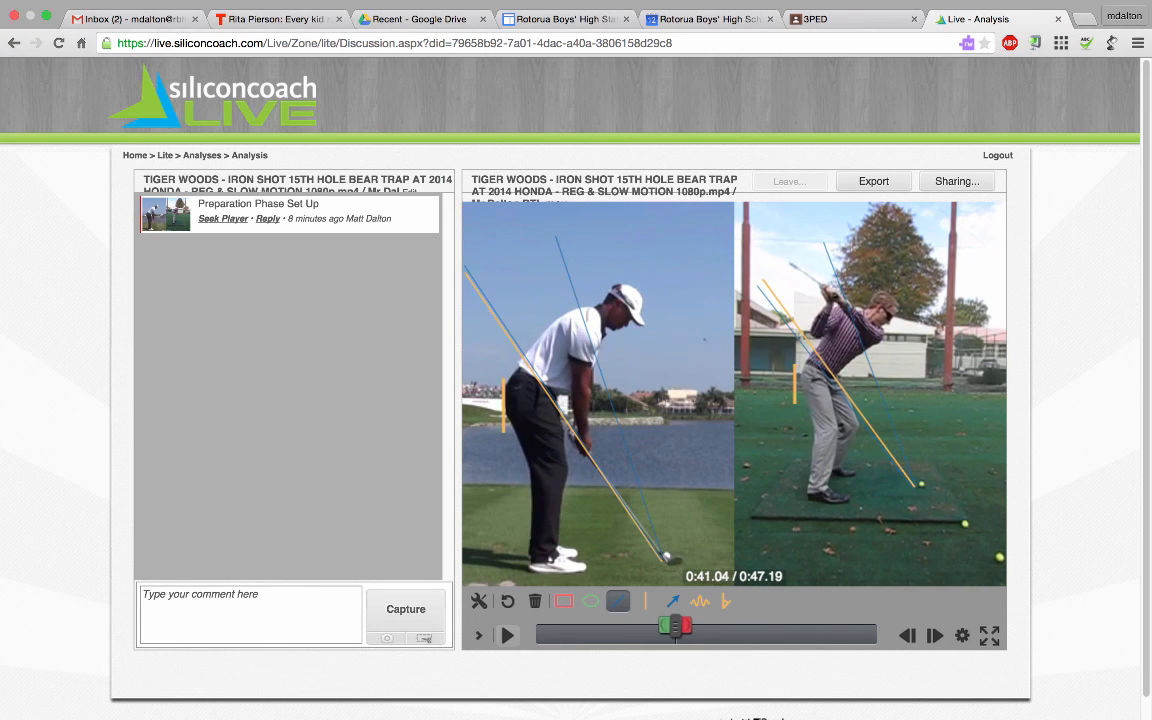
click(962, 635)
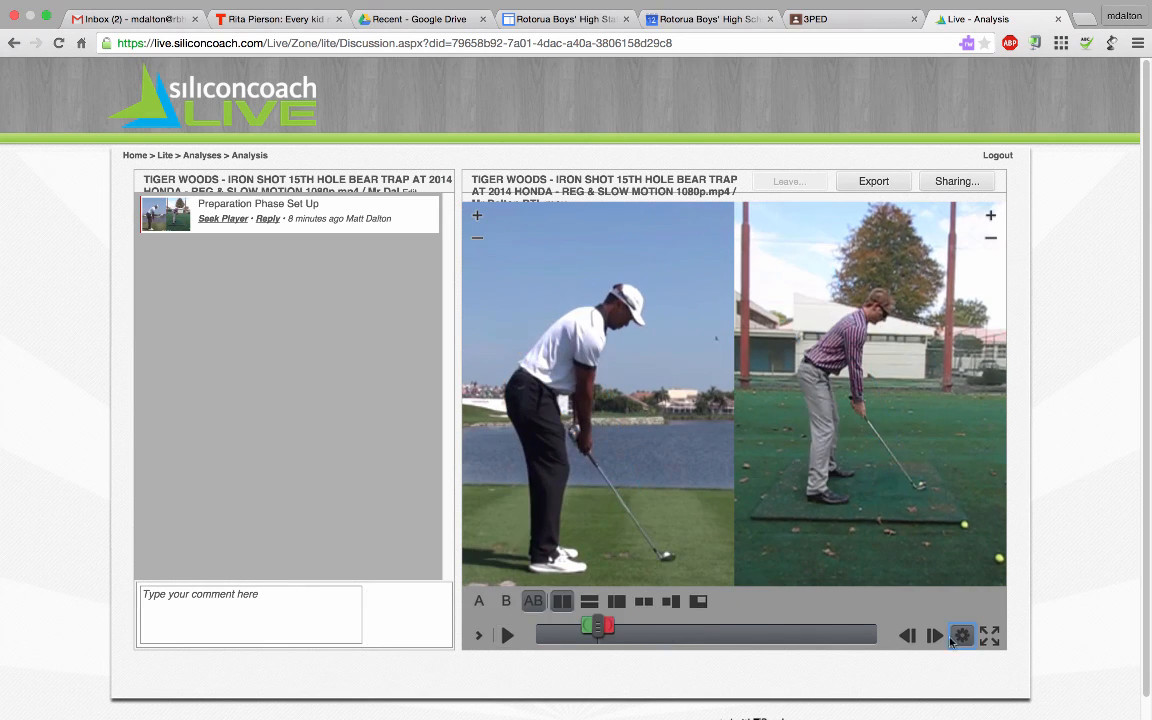
Step: Move the left video alone to the top of the backswing and set its alignment point
click(479, 601)
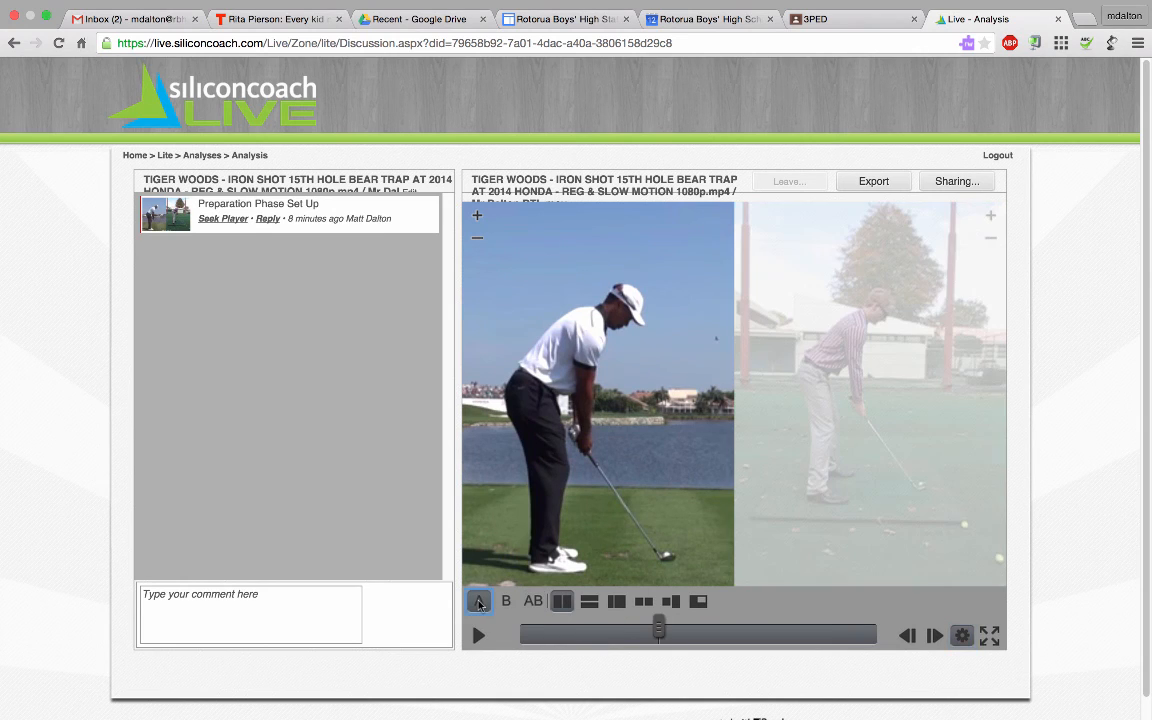
mouse_move(658, 630)
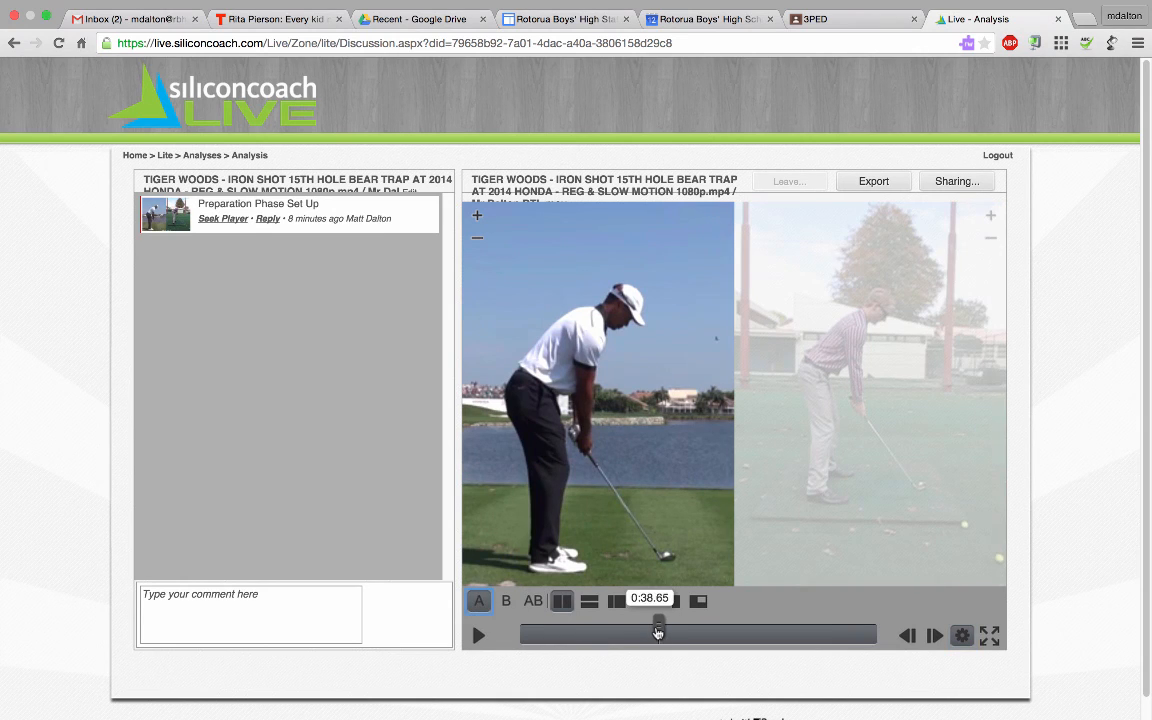
drag(658, 630, 698, 630)
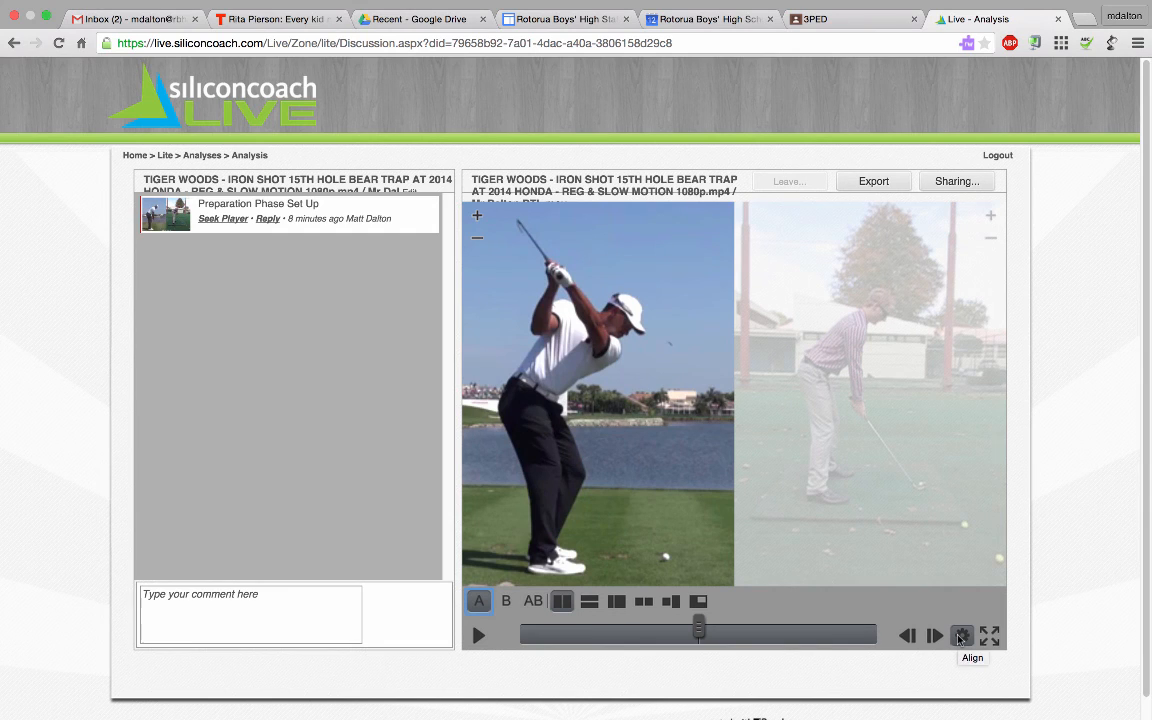
click(960, 637)
Step: Scrub the right video to the same backswing point, link both as AB, and exit Align mode
click(533, 601)
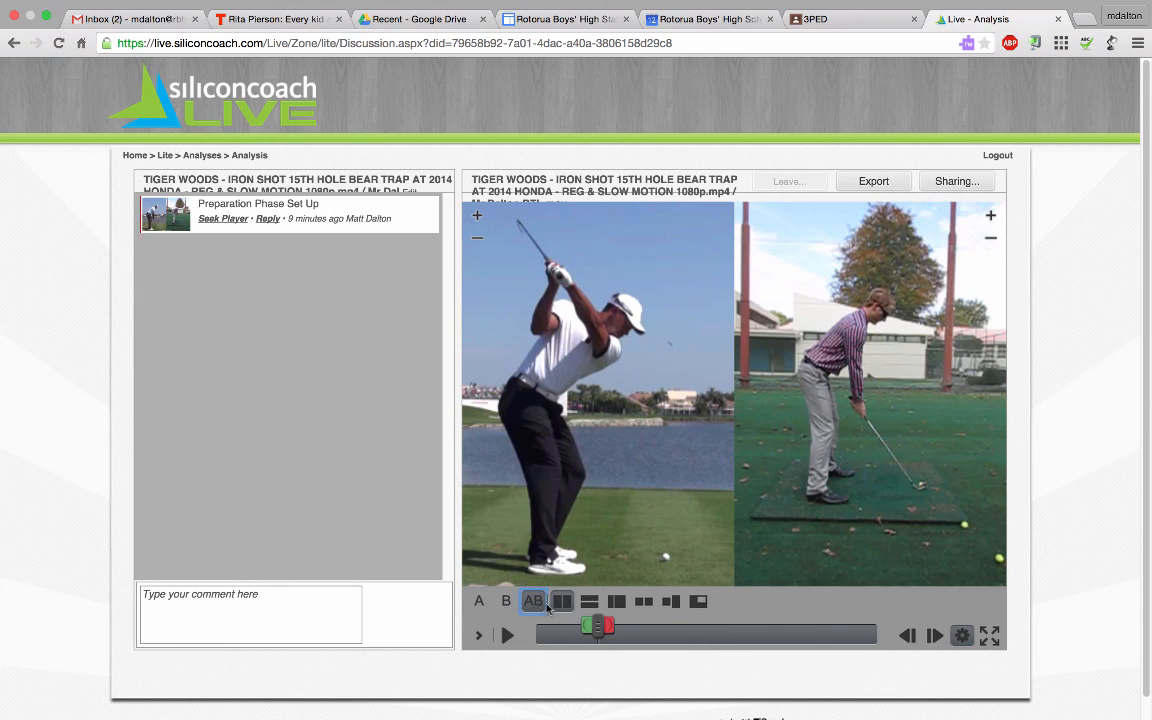
click(507, 601)
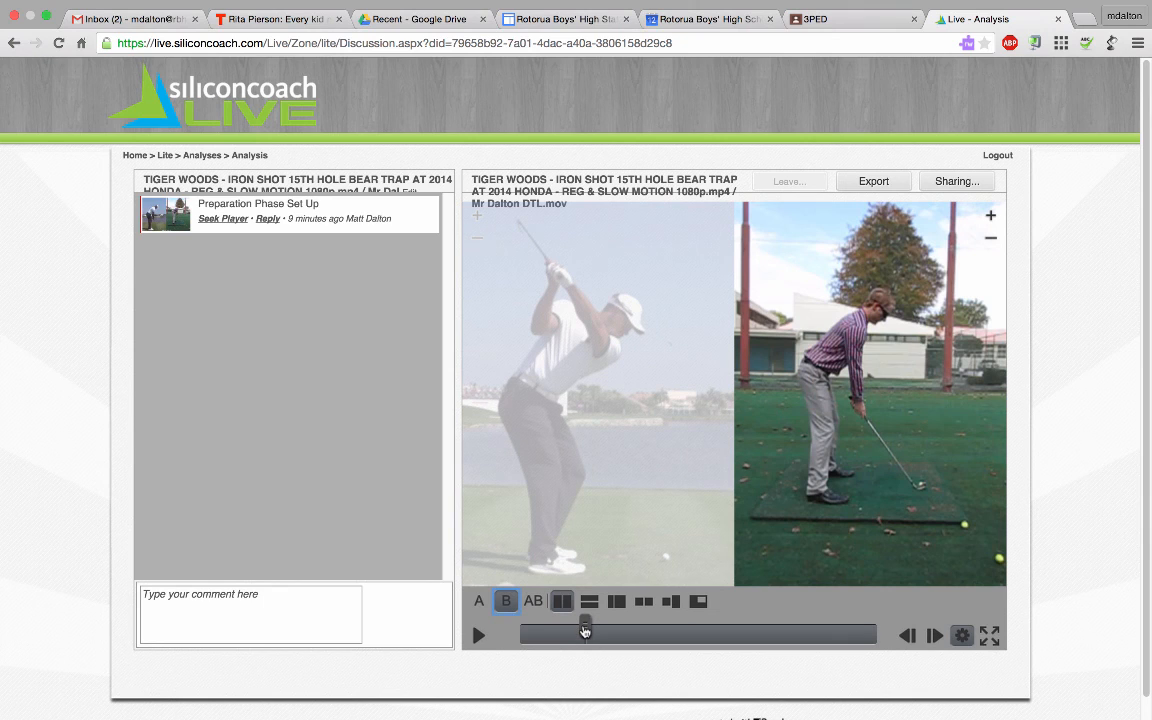
drag(585, 630, 668, 628)
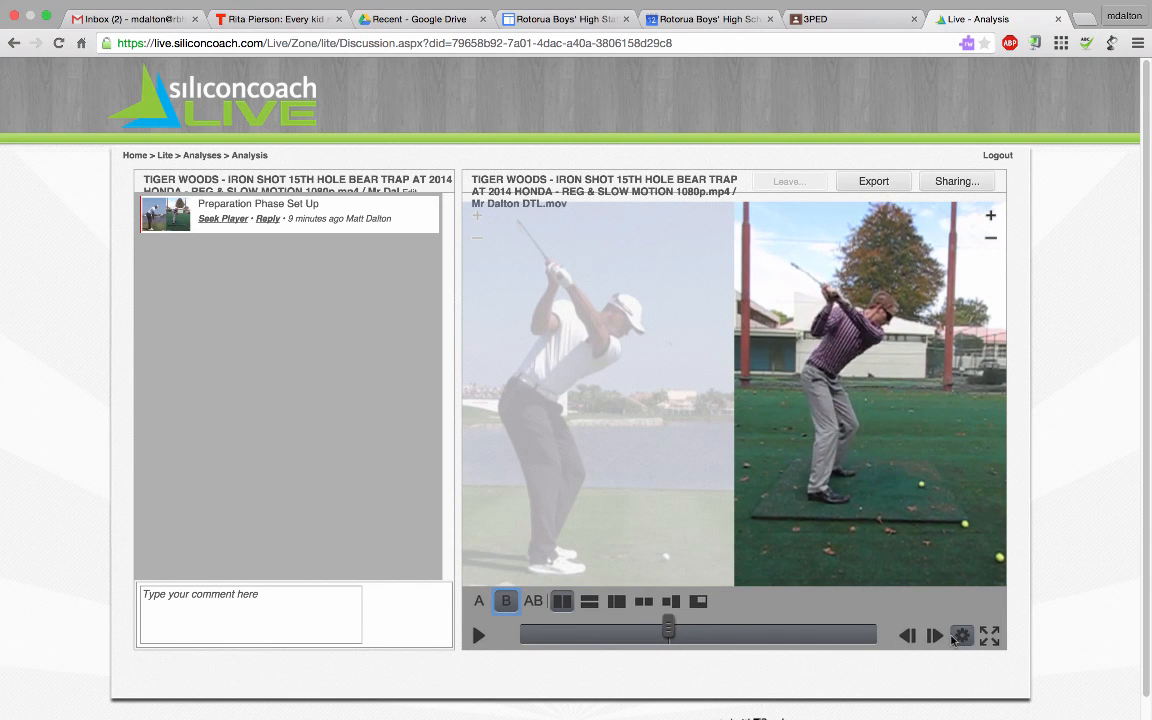
click(534, 601)
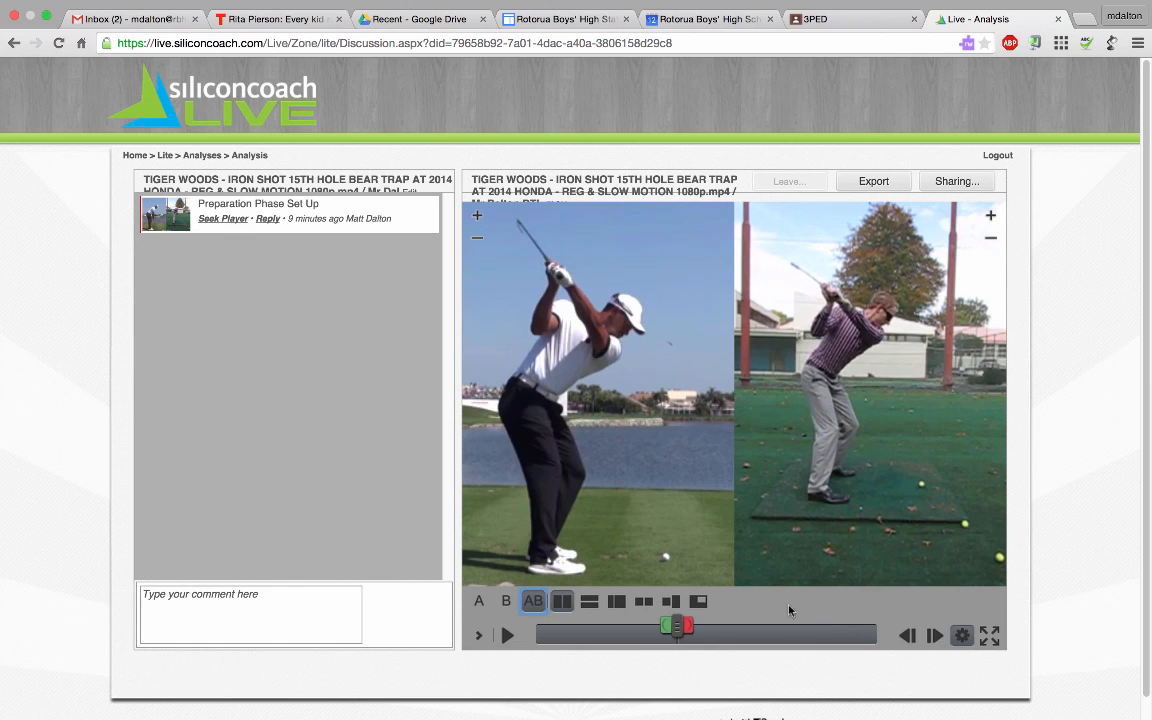
click(962, 636)
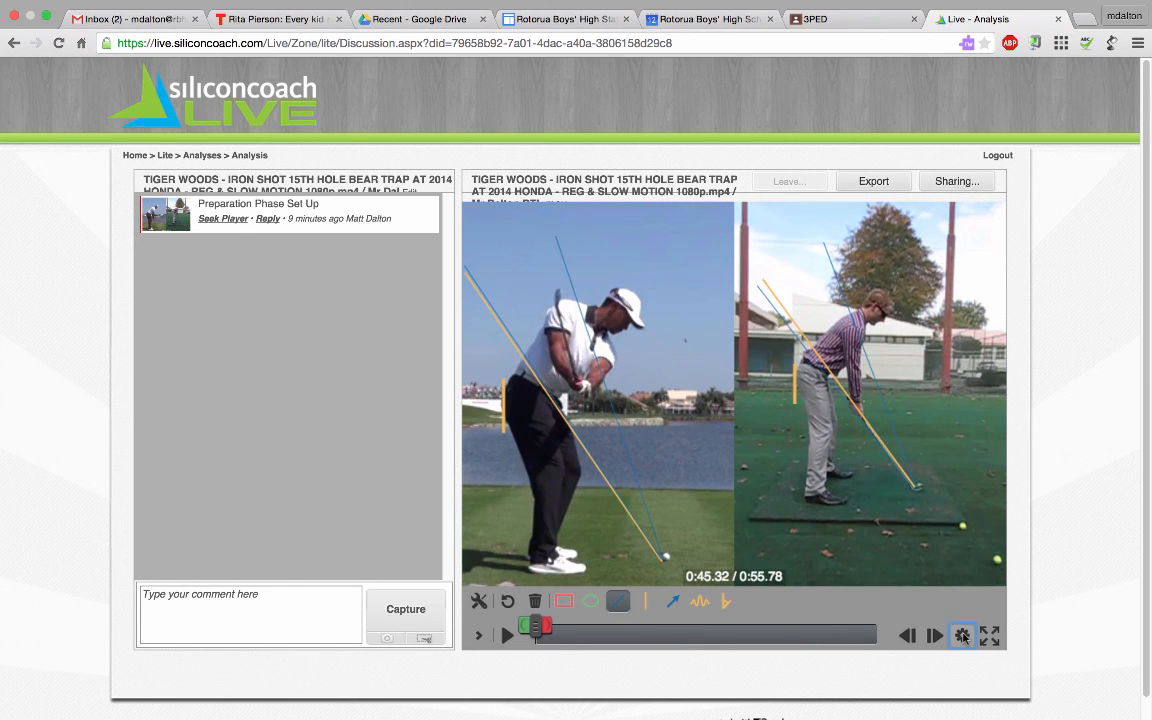
Step: Play both swings and pause at the top of the backswing, fine-tuning by single frames
click(507, 636)
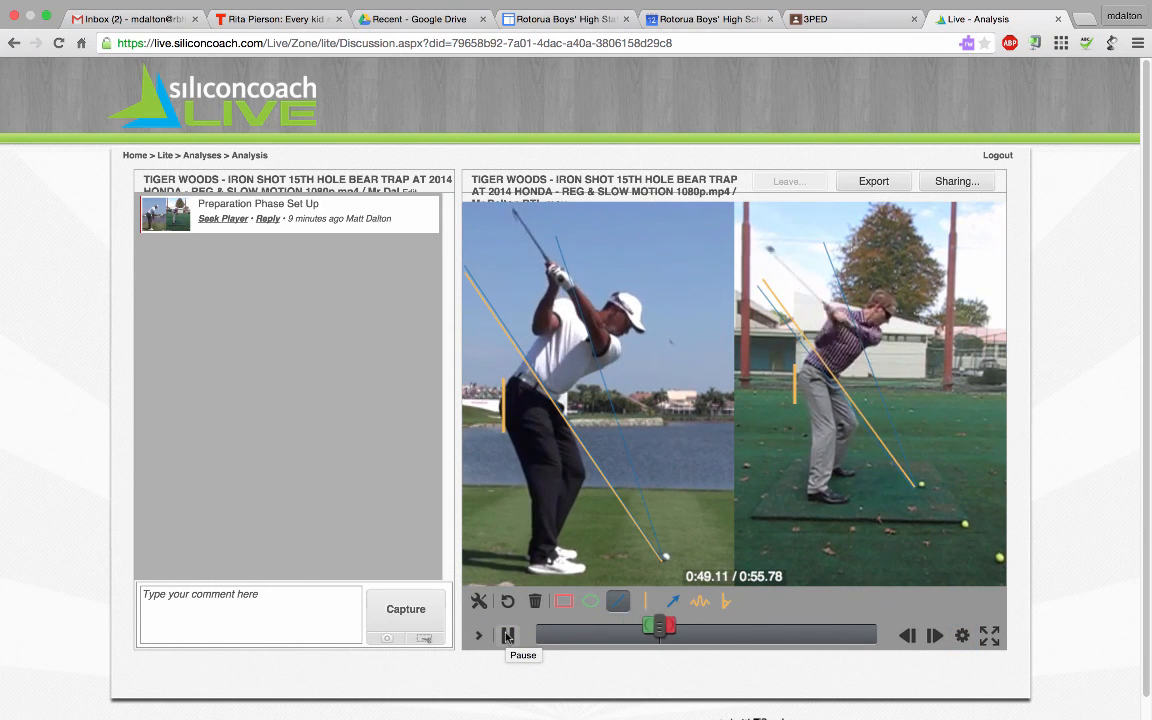
click(507, 636)
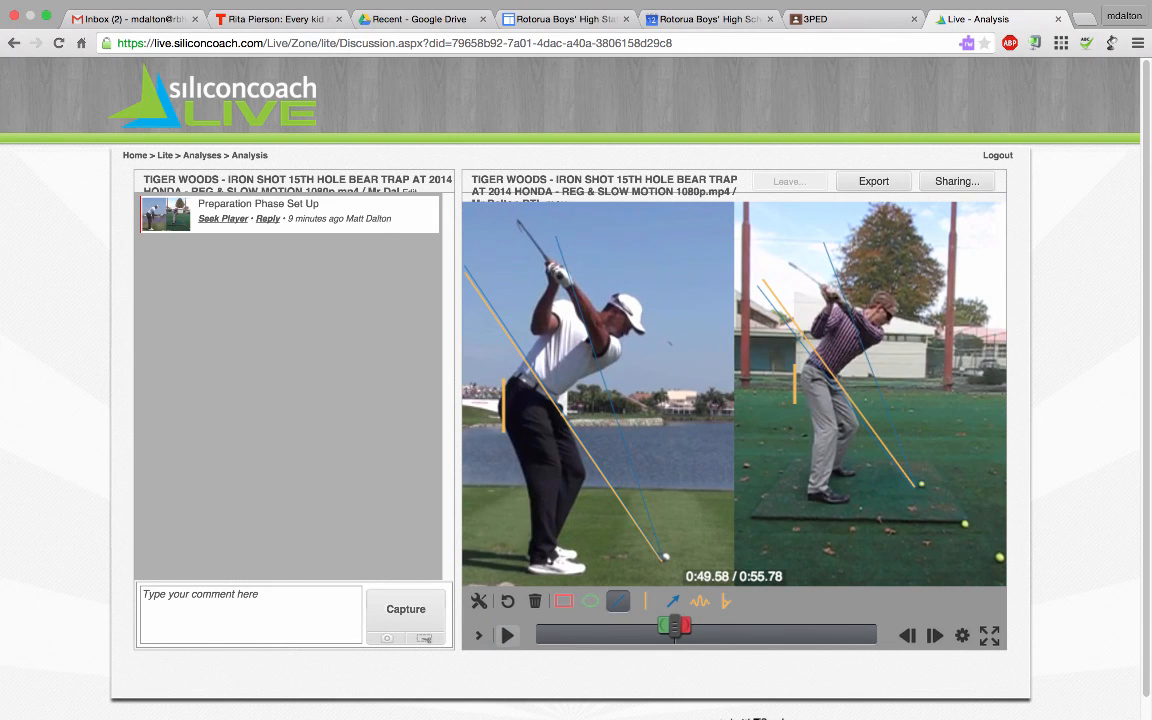
key(Right)
key(Right)
key(Right)
key(Right)
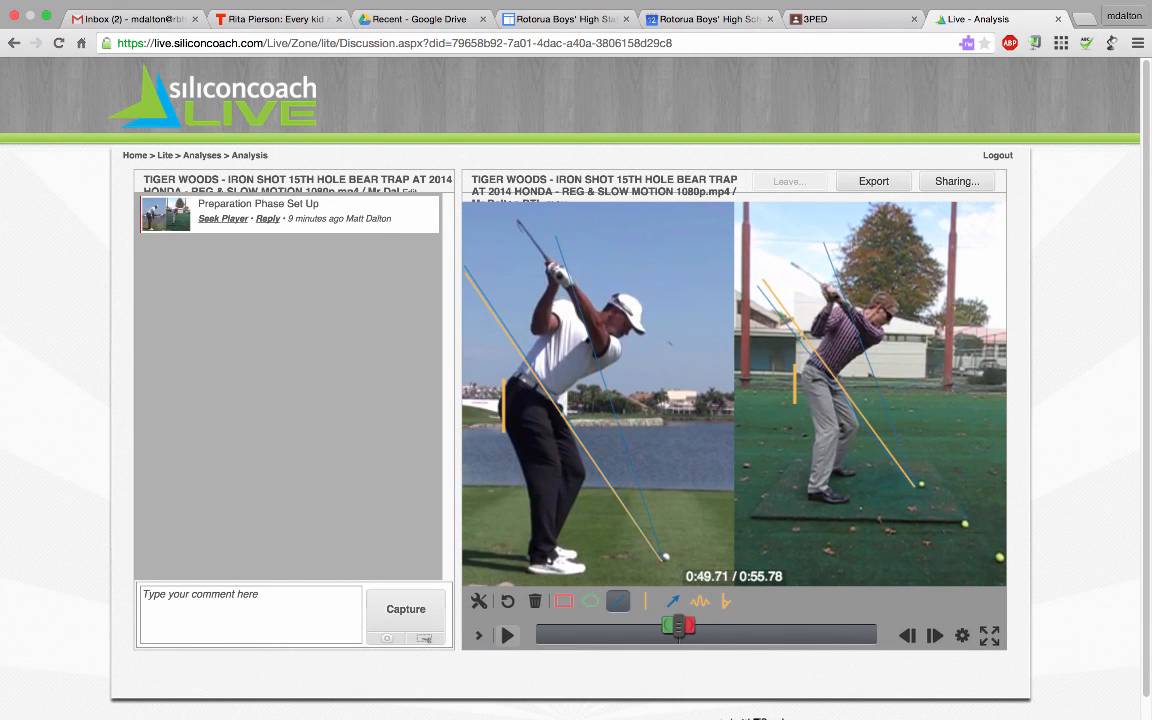
key(Right)
key(Left)
key(Left)
key(Left)
Step: Draw orange lines along both golfers' club shafts
click(620, 601)
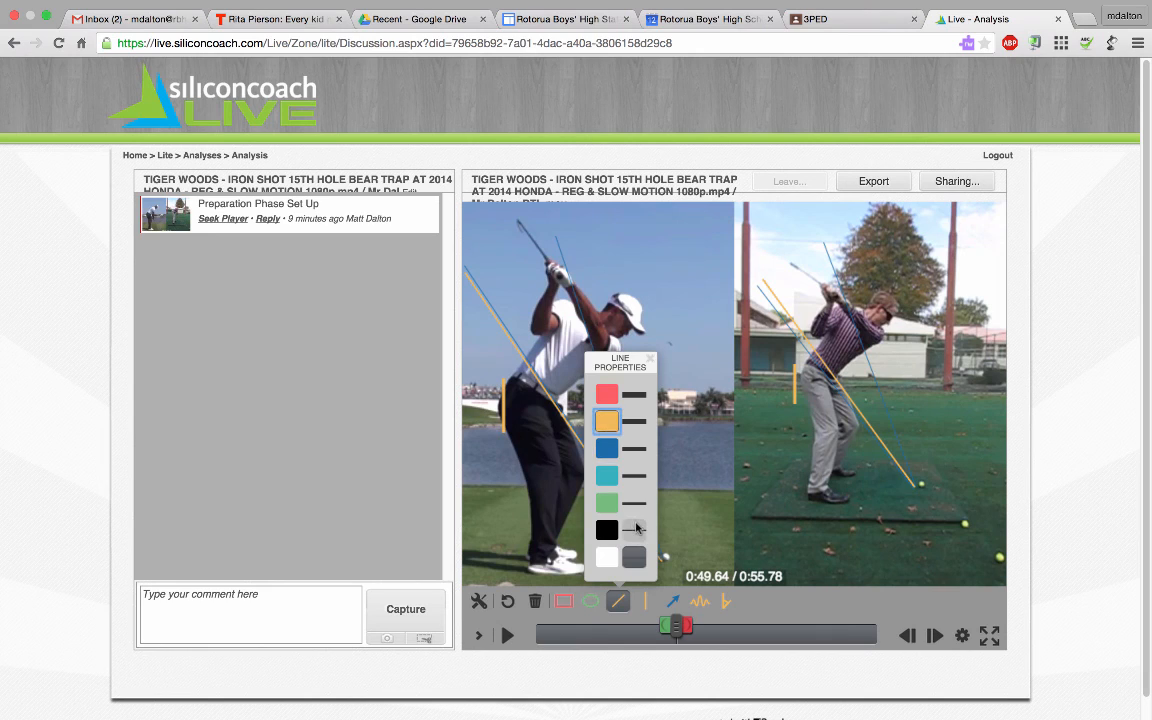
click(607, 423)
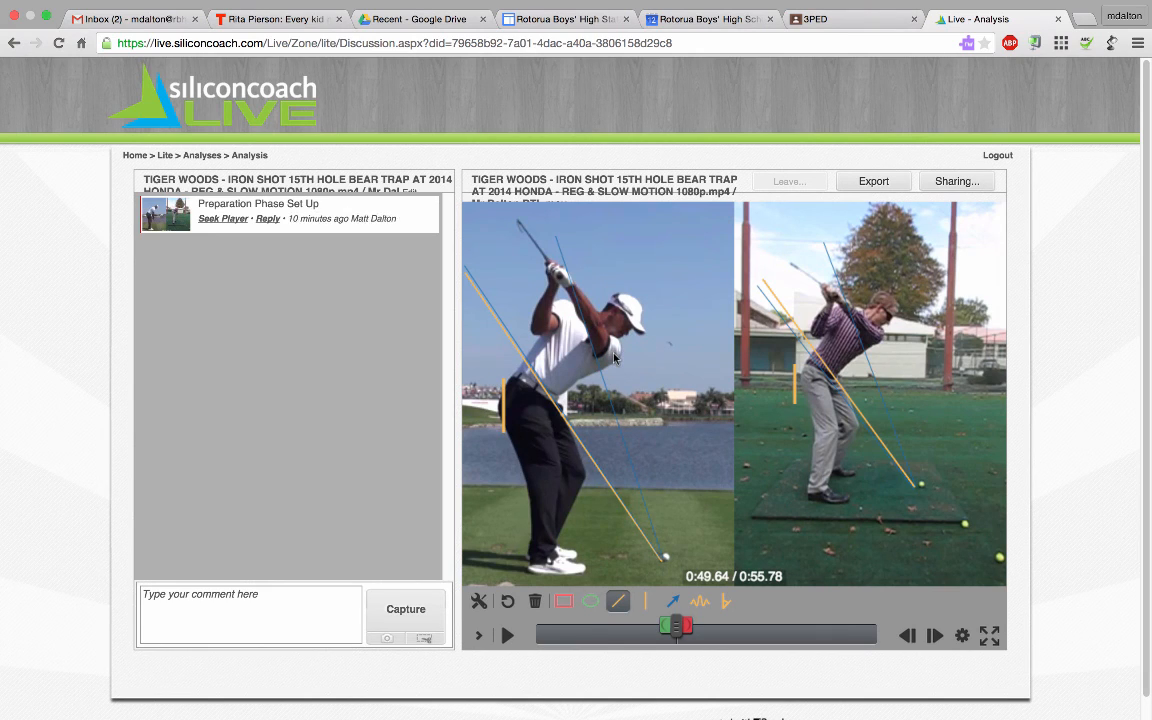
mouse_move(614, 358)
mouse_down()
mouse_move(497, 240)
mouse_move(526, 242)
mouse_move(492, 216)
mouse_move(508, 206)
mouse_up()
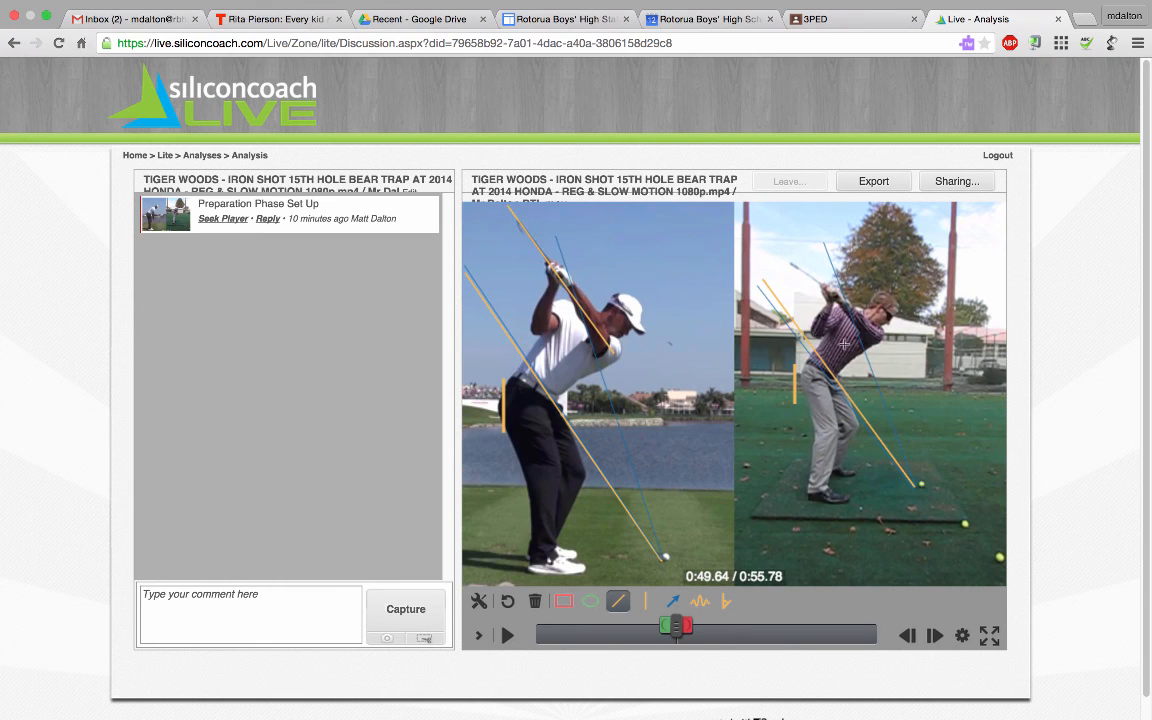
mouse_move(876, 337)
mouse_down()
mouse_move(710, 229)
mouse_move(790, 251)
mouse_up()
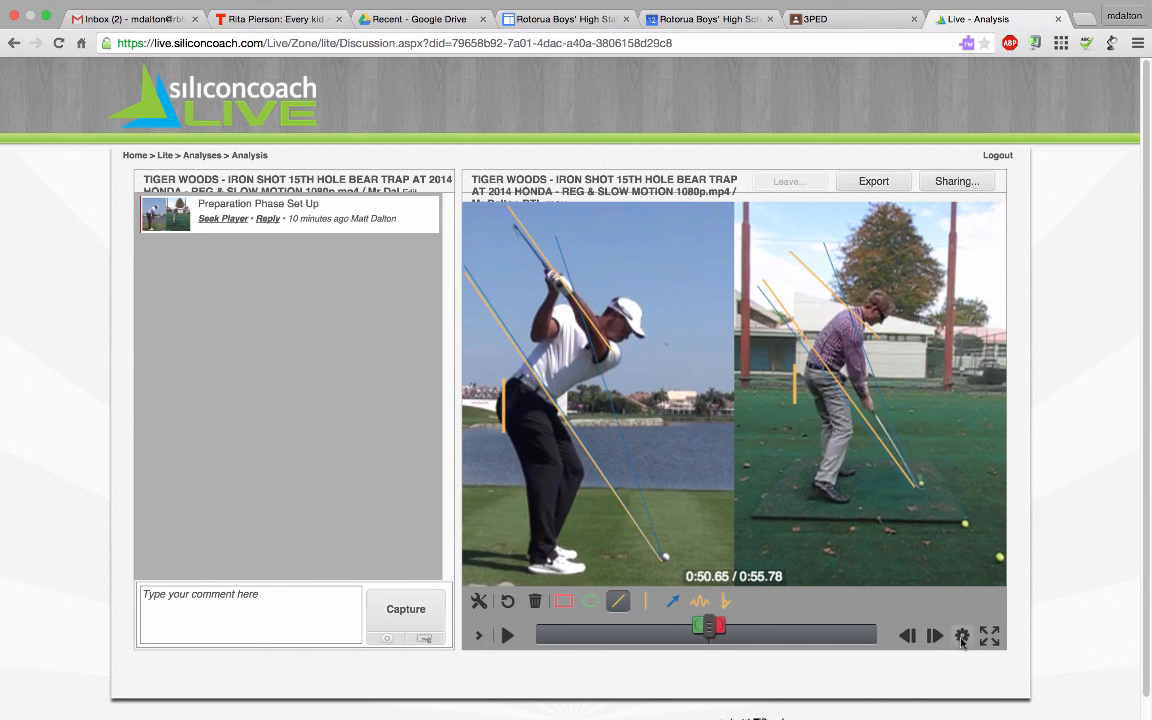
Step: In Align mode, move the left video alone back to address
click(962, 639)
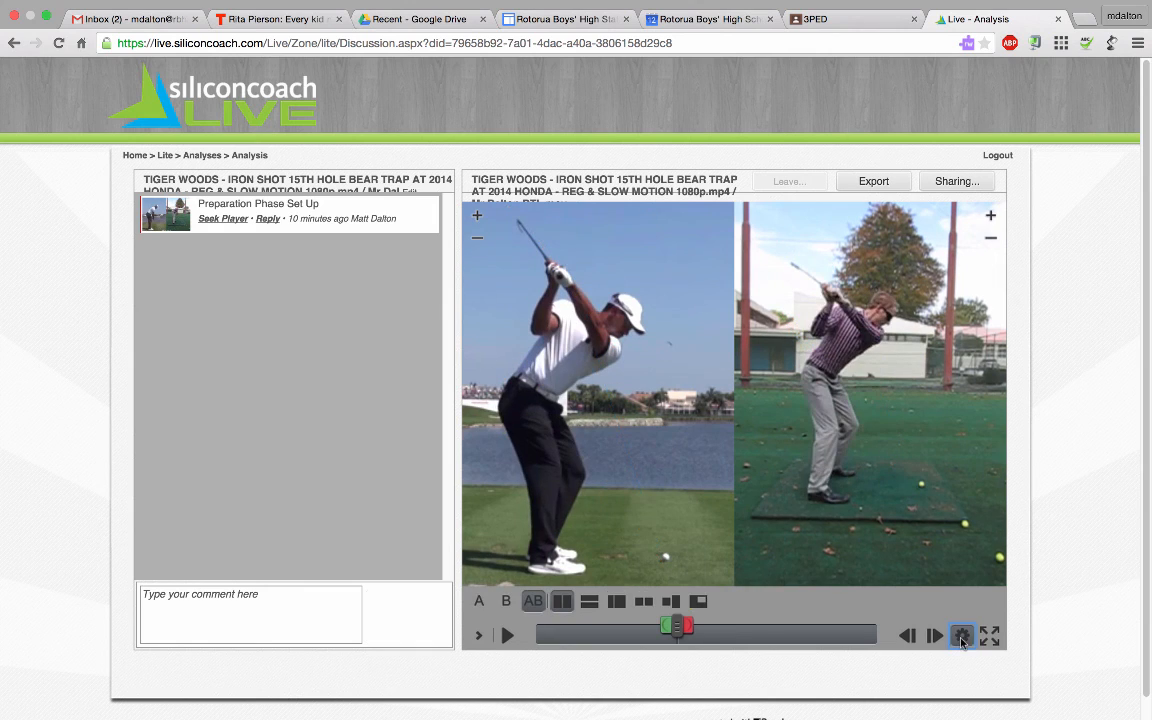
click(507, 601)
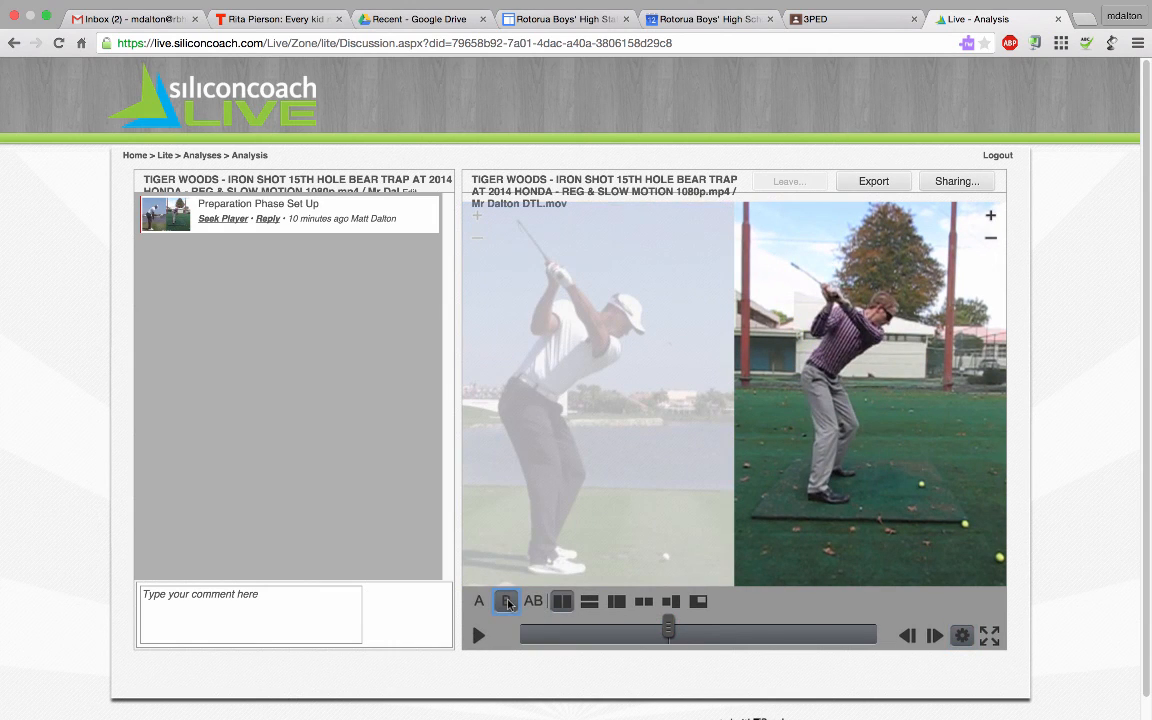
click(479, 601)
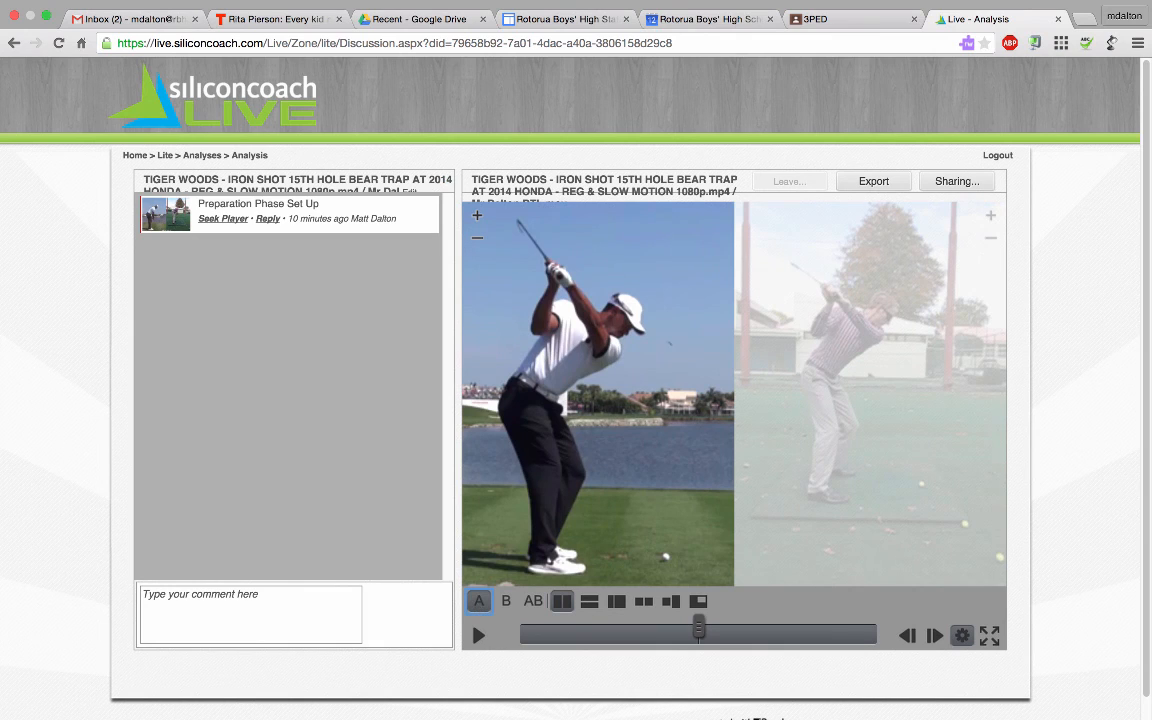
drag(698, 630, 713, 632)
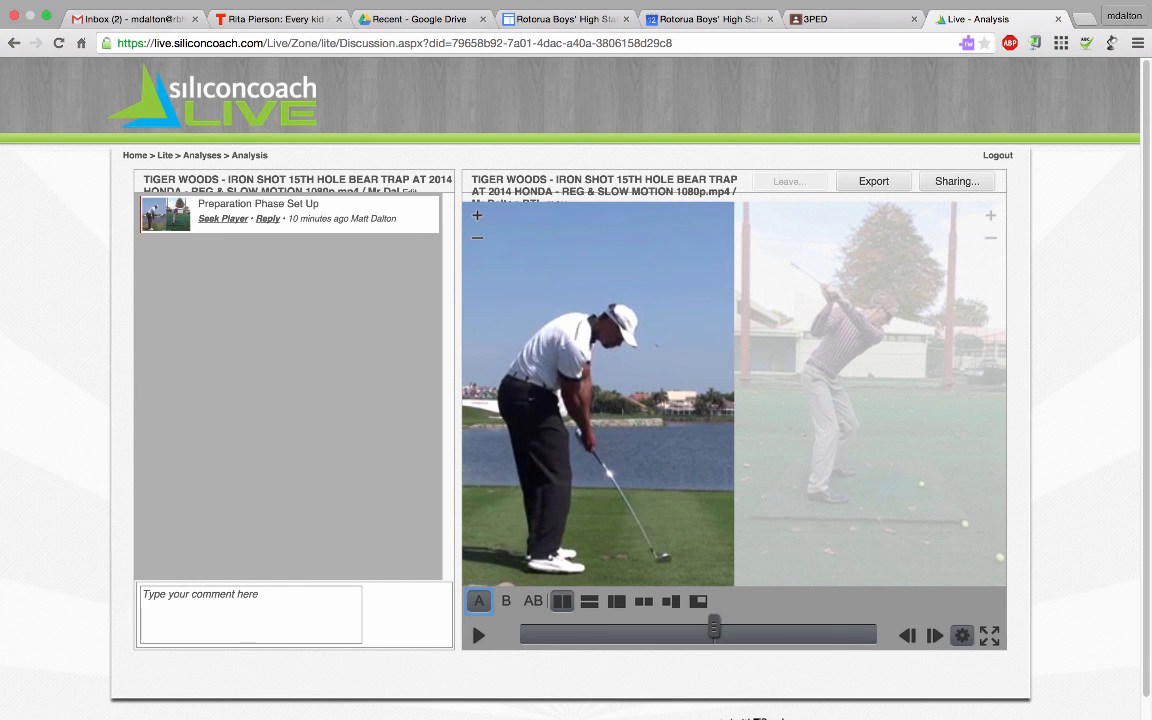
Step: Step the right video alone forward two frames
click(533, 601)
click(506, 601)
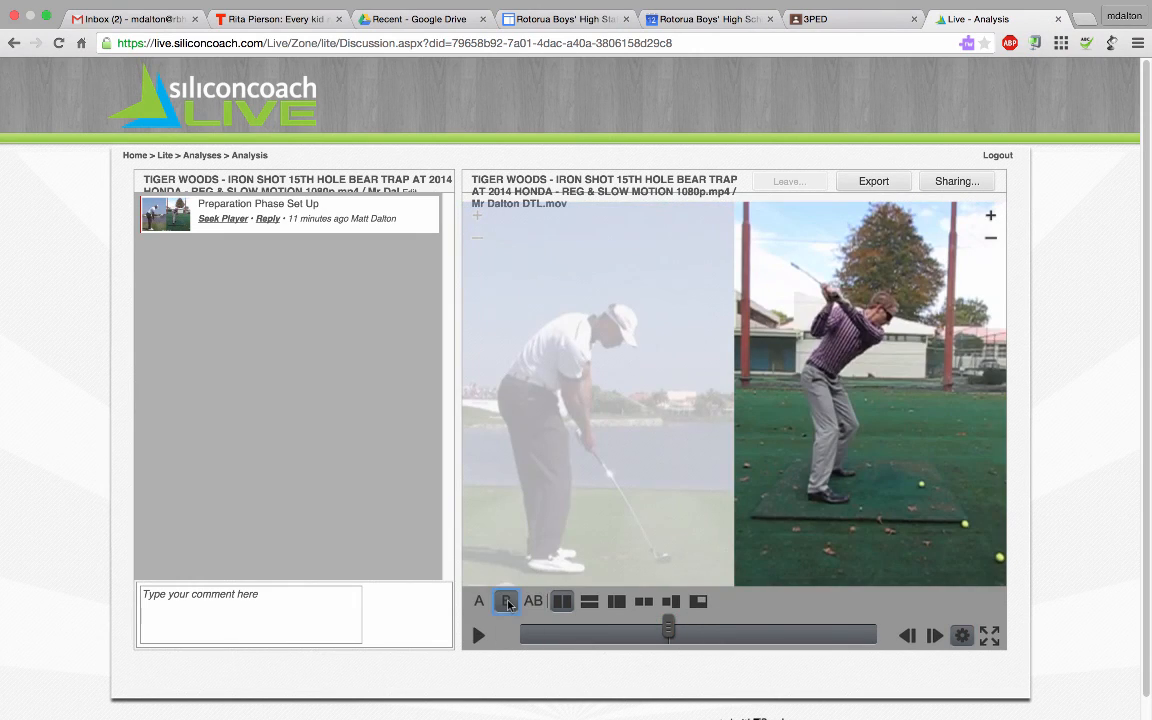
key(Right)
key(Right)
key(Right)
key(Right)
key(Right)
key(Right)
key(Right)
key(Right)
key(Right)
key(Right)
key(Right)
key(Right)
key(Right)
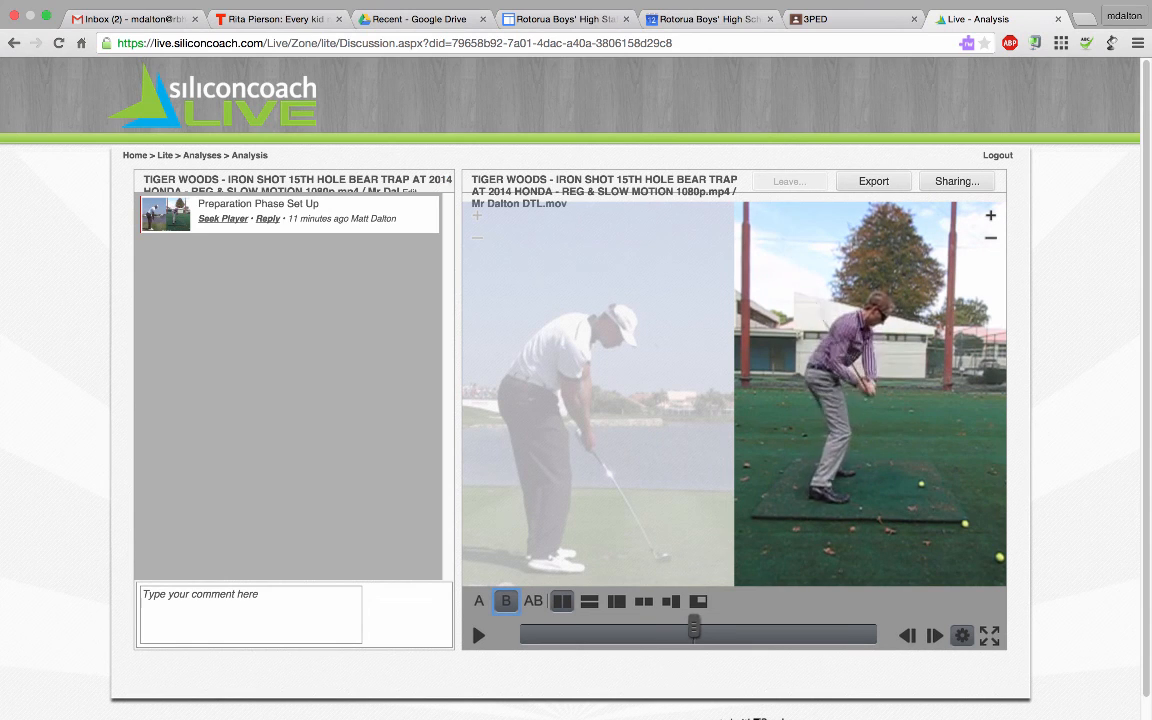
key(Right)
key(Right)
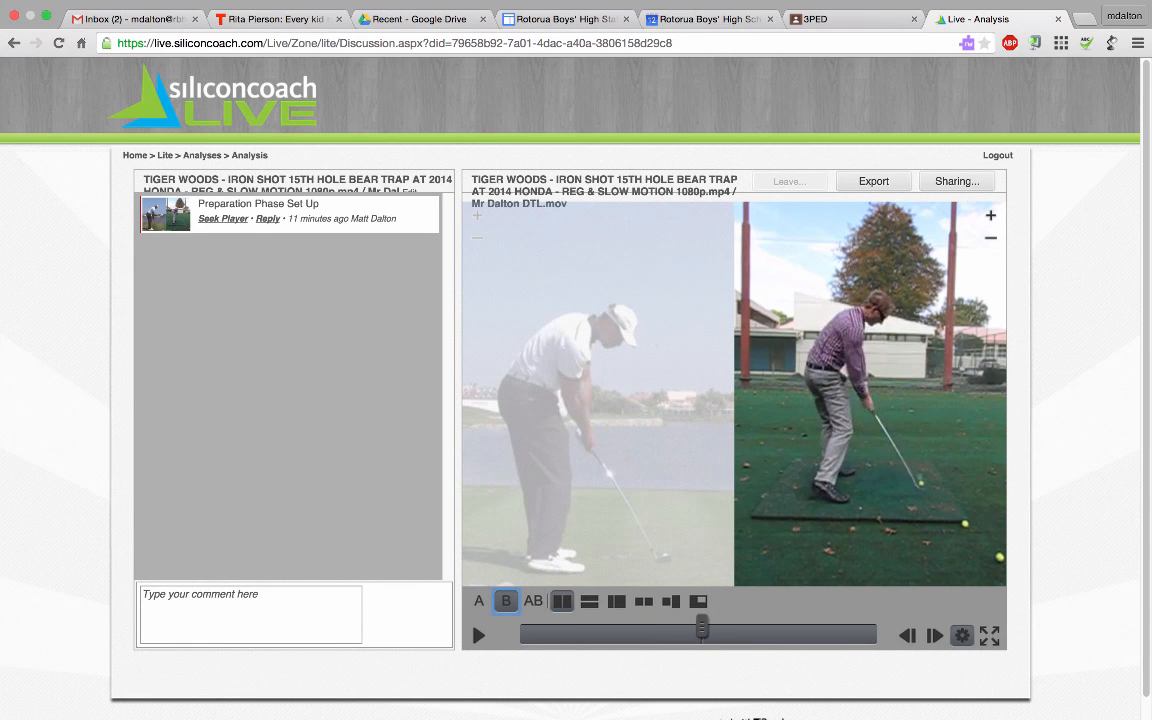
Step: Match the left video's club-at-ball frame, link both videos as AB, and exit Align mode
click(480, 601)
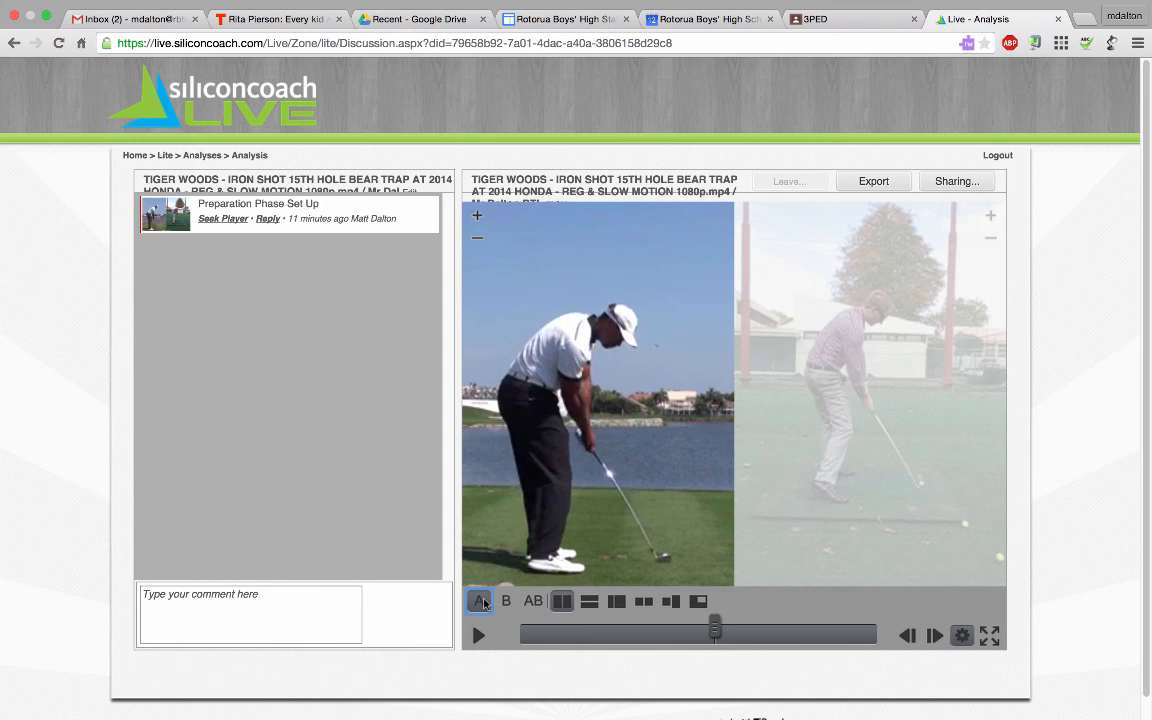
key(Left)
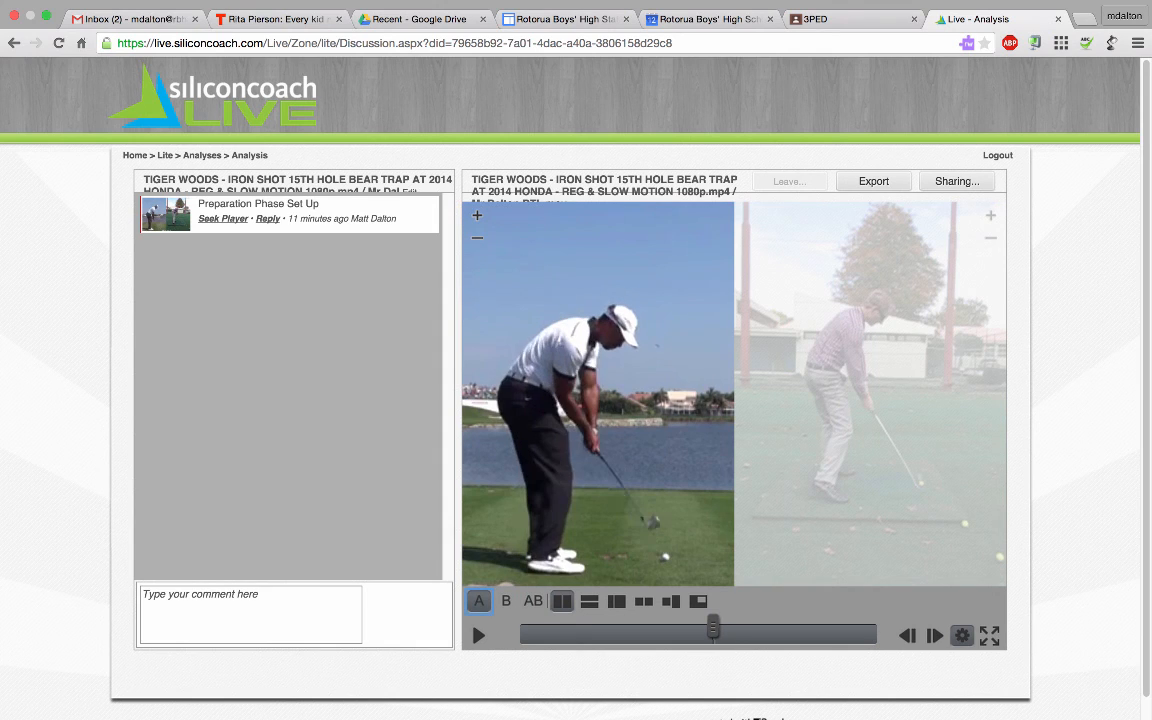
key(Right)
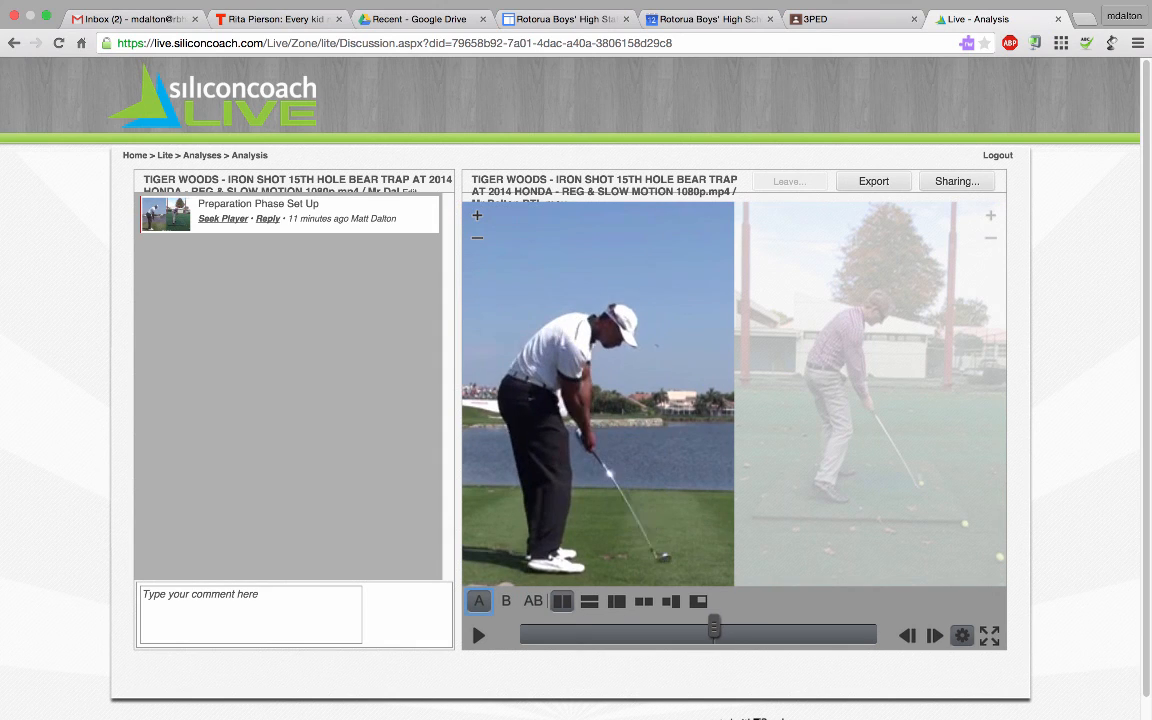
click(535, 602)
click(962, 636)
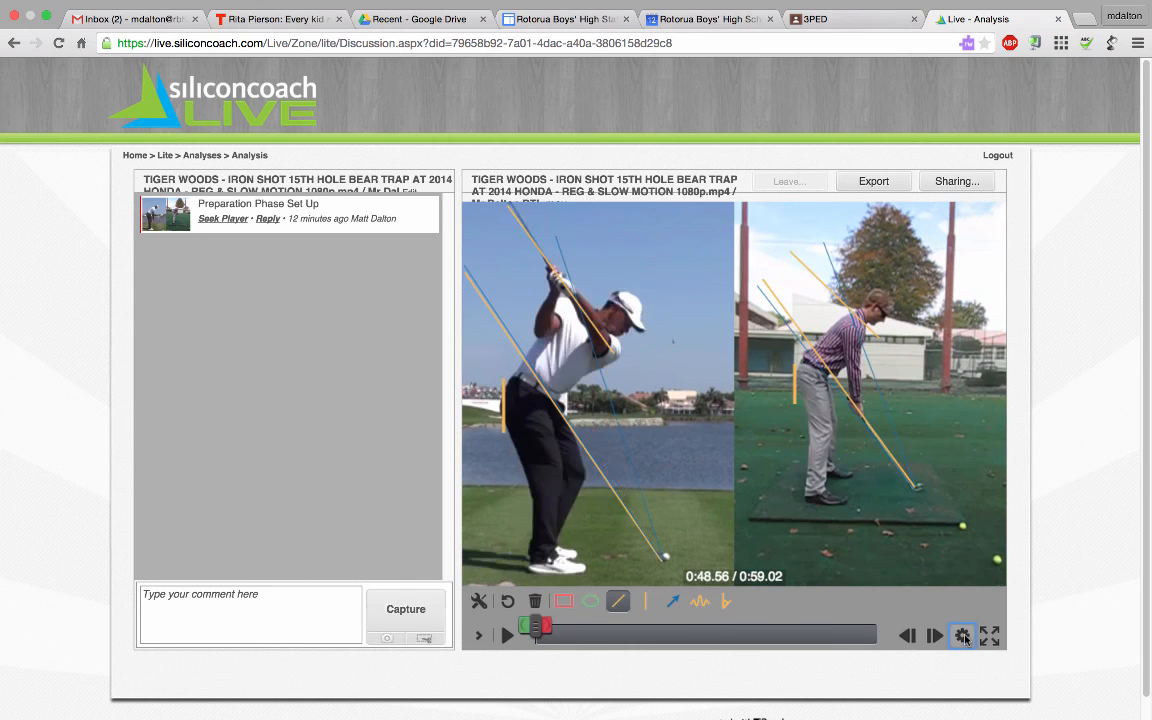
Step: Step both synced swings forward eight frames and back one, to 0:53.88
key(Right)
key(Right)
key(Right)
key(Right)
key(Right)
key(Right)
key(Right)
key(Right)
key(Right)
key(Right)
key(Right)
key(Right)
key(Right)
key(Right)
key(Right)
key(Right)
key(Right)
key(Right)
key(Right)
key(Right)
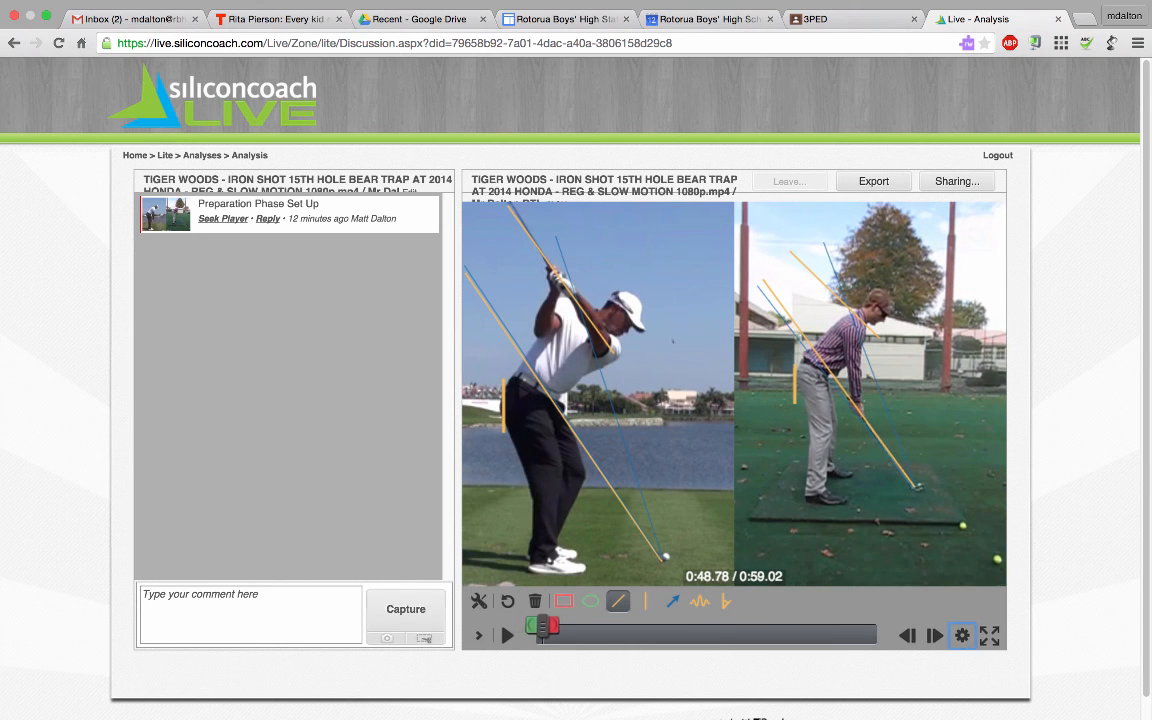
key(Right)
key(Right)
key(Right)
key(Right)
key(Right)
key(Right)
key(Right)
key(Right)
key(Right)
key(Right)
key(Right)
key(Right)
key(Right)
key(Right)
key(Right)
key(Right)
key(Right)
key(Right)
key(Right)
key(Right)
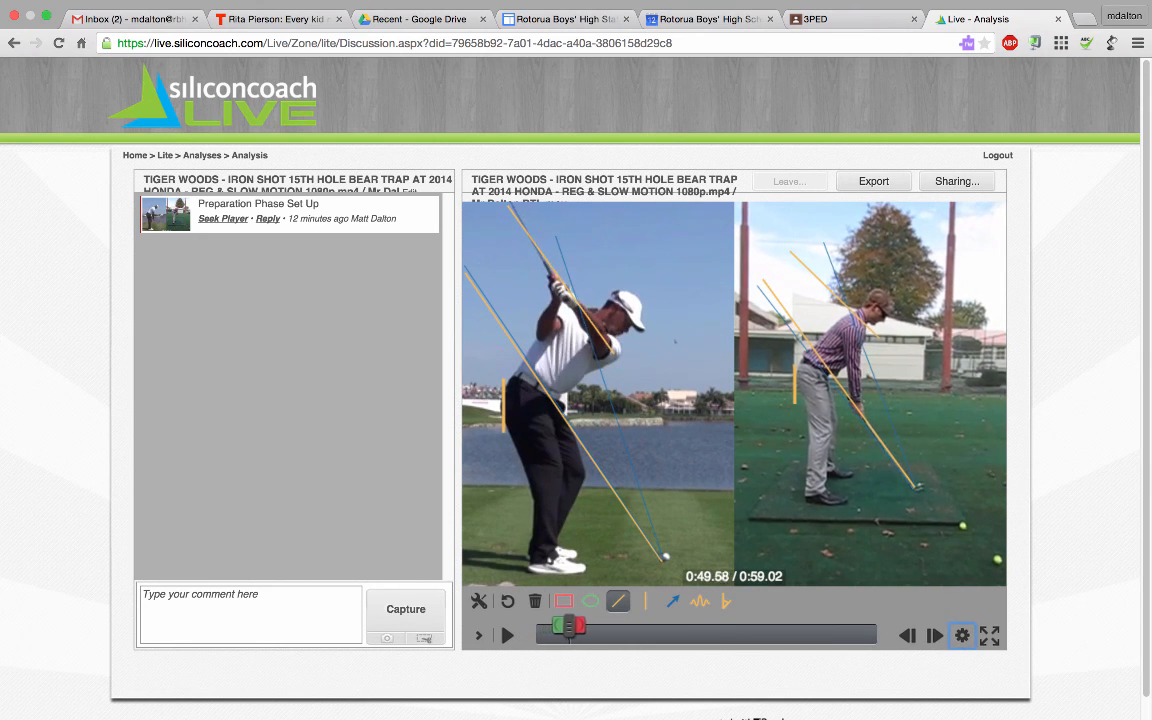
key(Right)
key(Right)
key(Right)
key(Right)
key(Right)
key(Right)
key(Right)
key(Right)
key(Right)
key(Right)
key(Right)
key(Right)
key(Right)
key(Right)
key(Right)
key(Right)
key(Right)
key(Right)
key(Right)
key(Right)
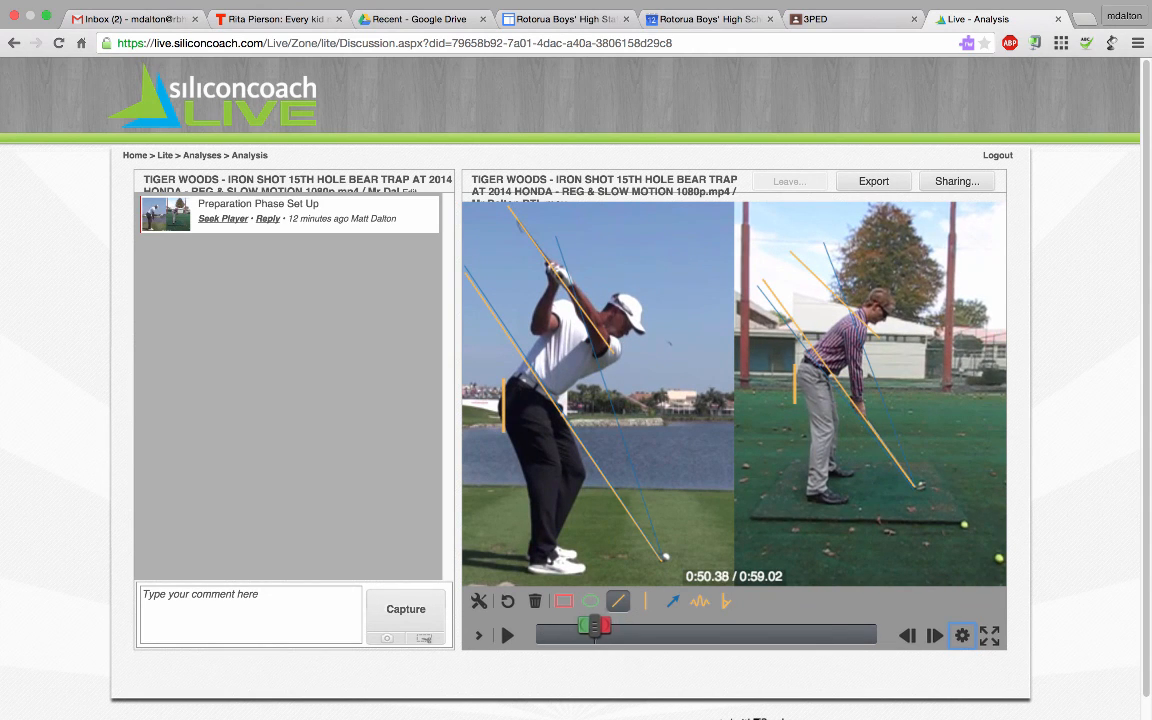
key(Right)
key(Right)
key(Right)
key(Right)
key(Right)
key(Right)
key(Right)
key(Right)
key(Right)
key(Right)
key(Right)
key(Right)
key(Right)
key(Right)
key(Right)
key(Right)
key(Right)
key(Right)
key(Right)
key(Right)
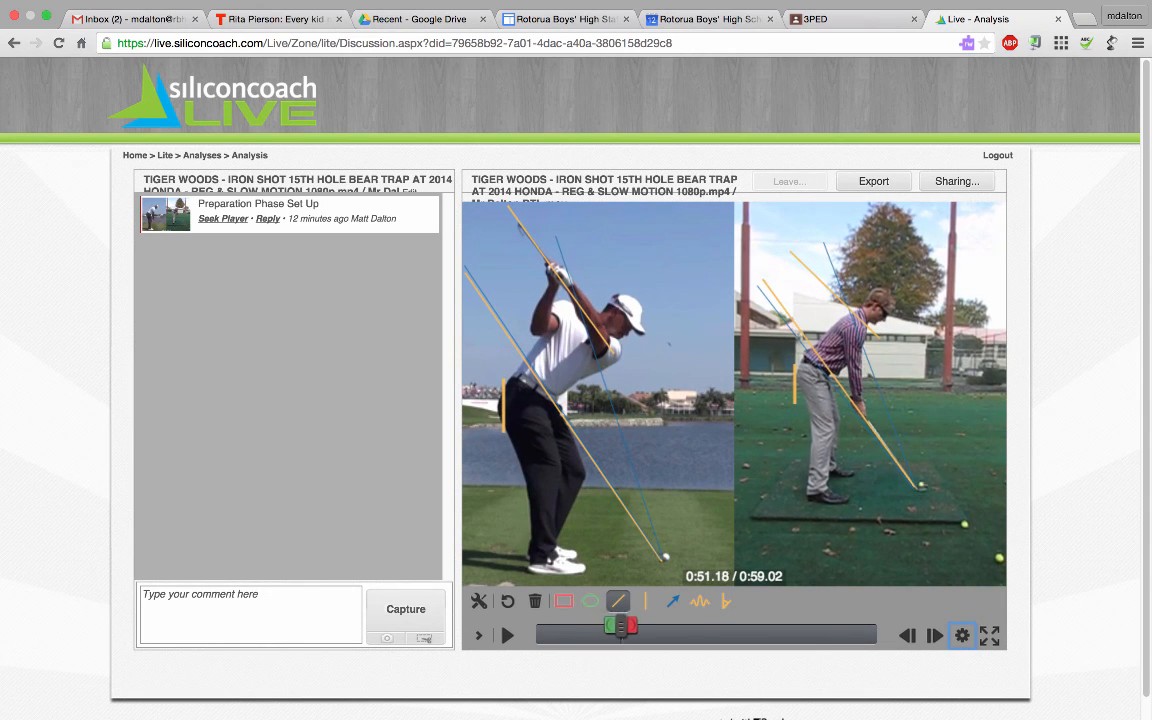
key(Right)
key(Right)
key(Right)
key(Right)
key(Right)
key(Right)
key(Right)
key(Right)
key(Right)
key(Right)
key(Right)
key(Right)
key(Right)
key(Right)
key(Right)
key(Right)
key(Right)
key(Right)
key(Right)
key(Right)
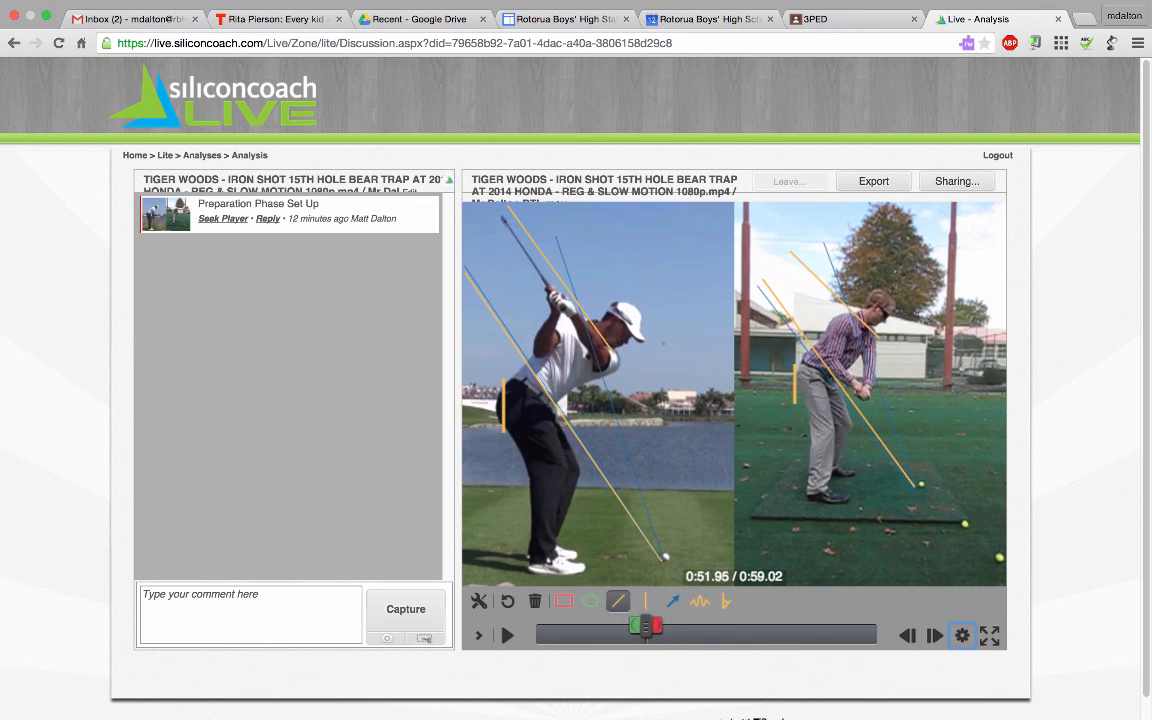
key(Right)
key(Right)
key(Right)
key(Right)
key(Right)
key(Right)
key(Right)
key(Right)
key(Right)
key(Right)
key(Right)
key(Right)
key(Right)
key(Right)
key(Right)
key(Right)
key(Right)
key(Right)
key(Right)
key(Right)
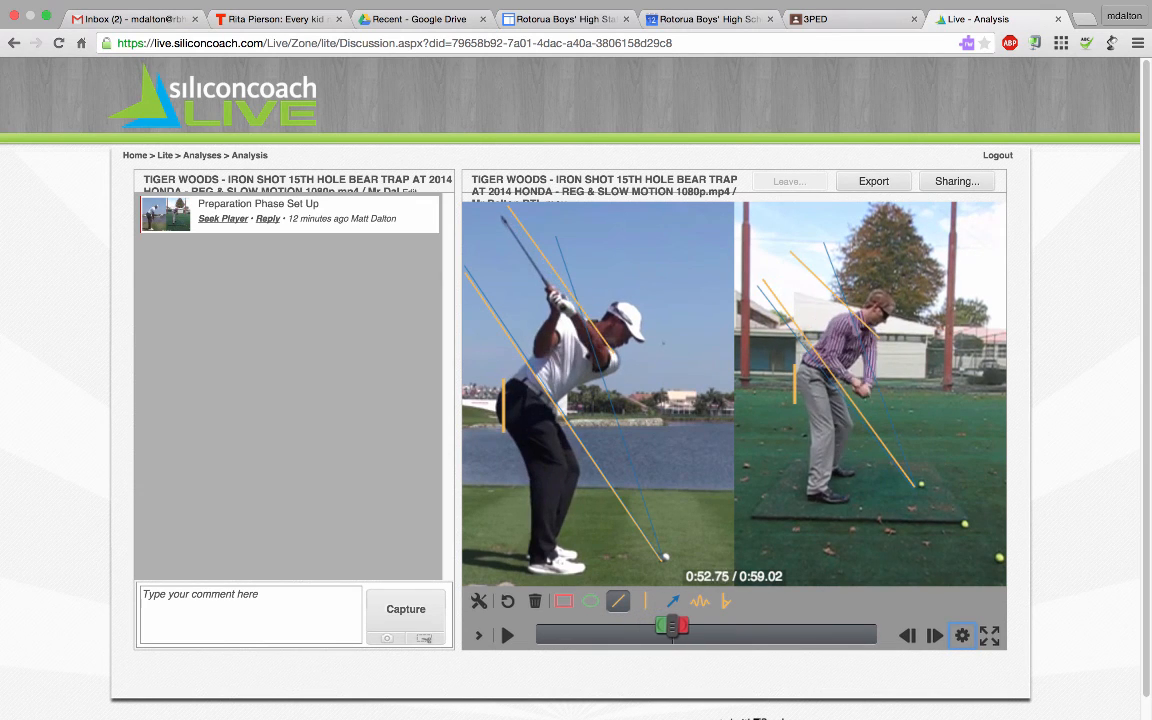
key(Right)
key(Right)
key(Right)
key(Right)
key(Right)
key(Right)
key(Right)
key(Right)
key(Right)
key(Right)
key(Right)
key(Right)
key(Right)
key(Right)
key(Right)
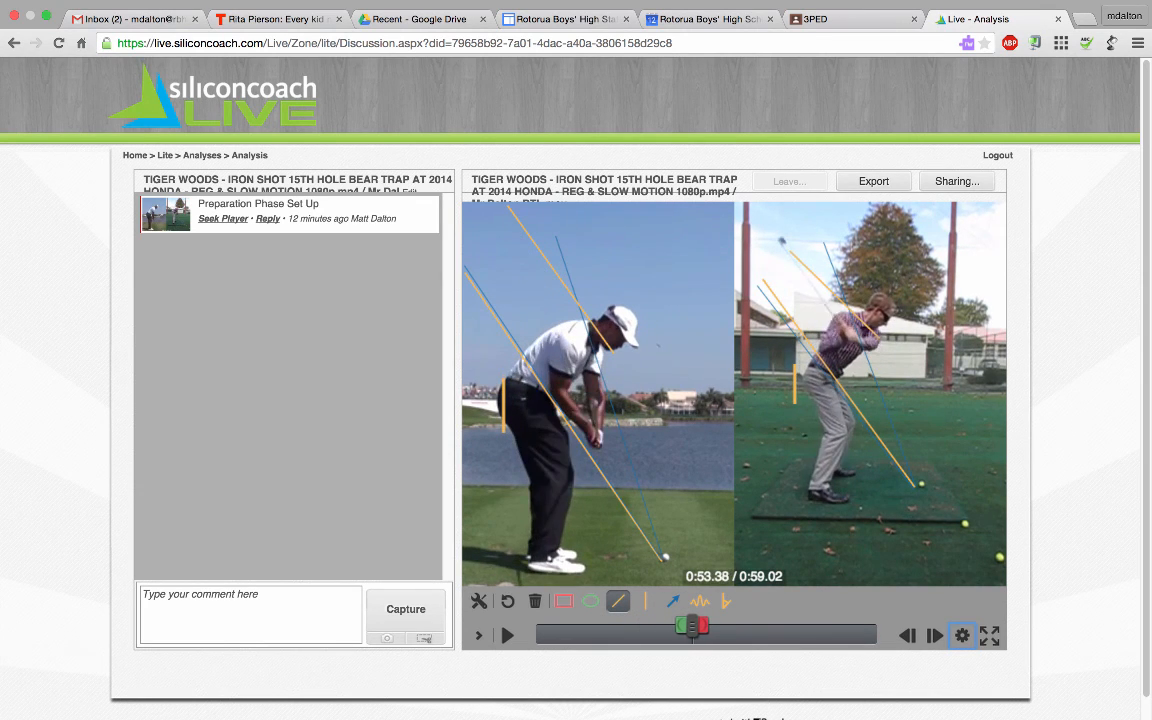
key(Right)
key(Right)
key(Right)
key(Right)
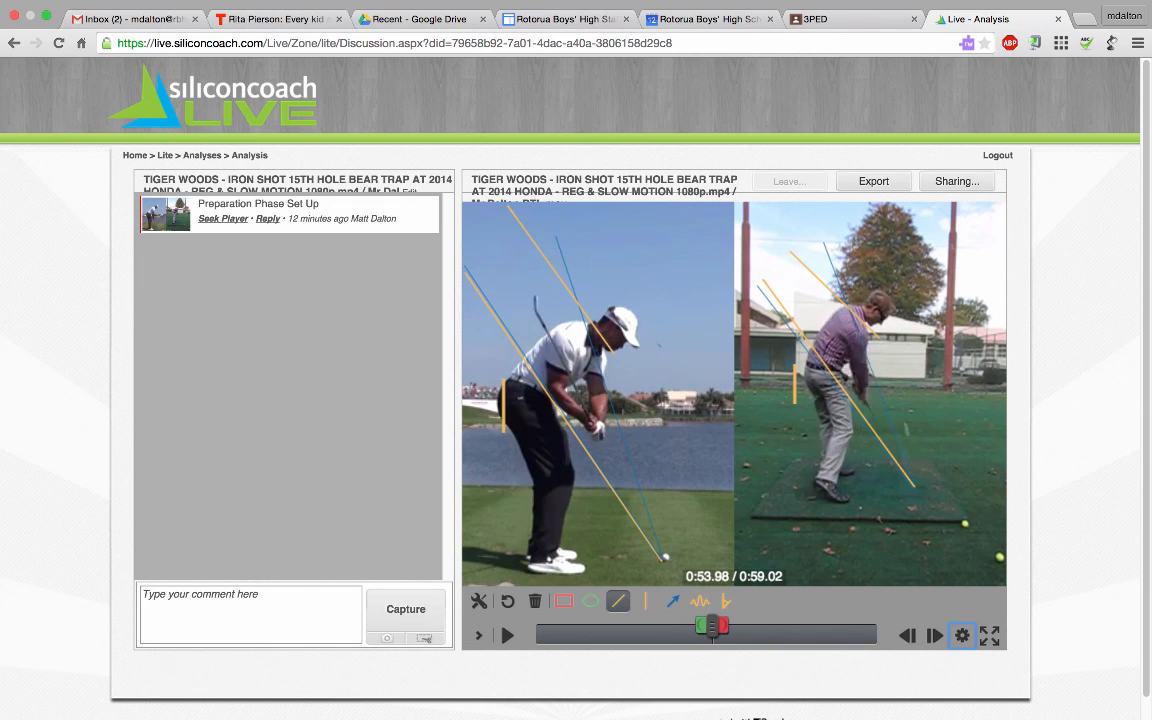
key(Left)
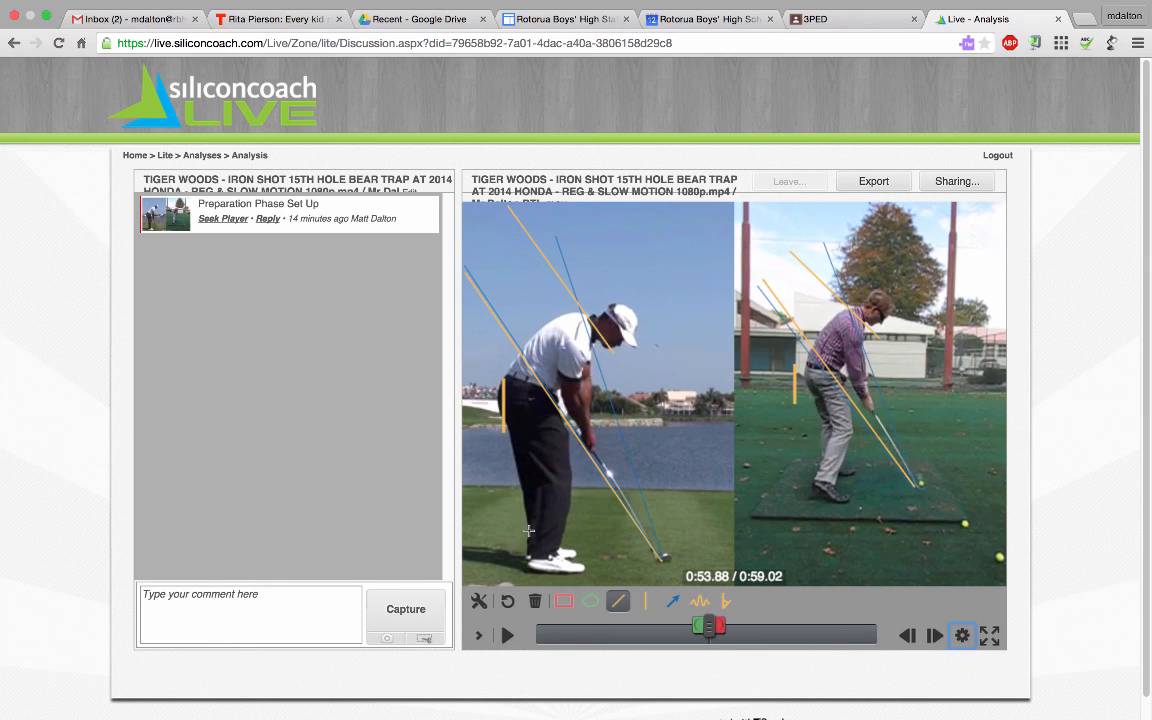
Step: Capture the annotated 0:53.88 side-by-side frame and attach it to a new comment
click(405, 609)
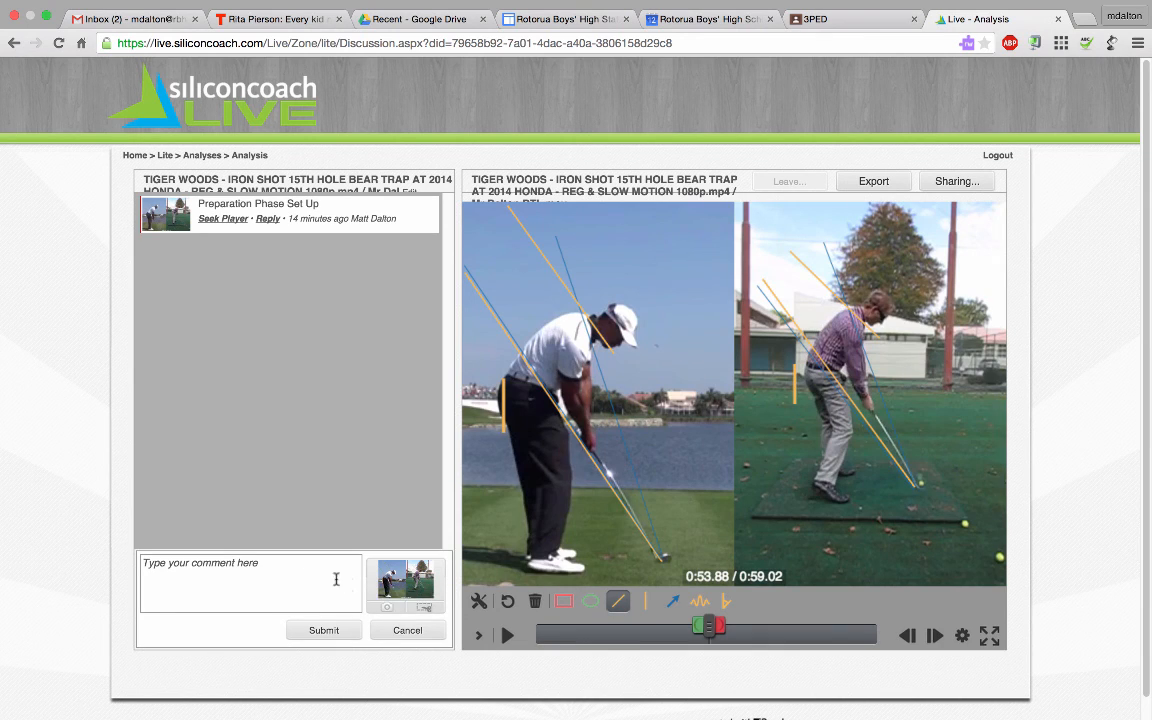
click(313, 631)
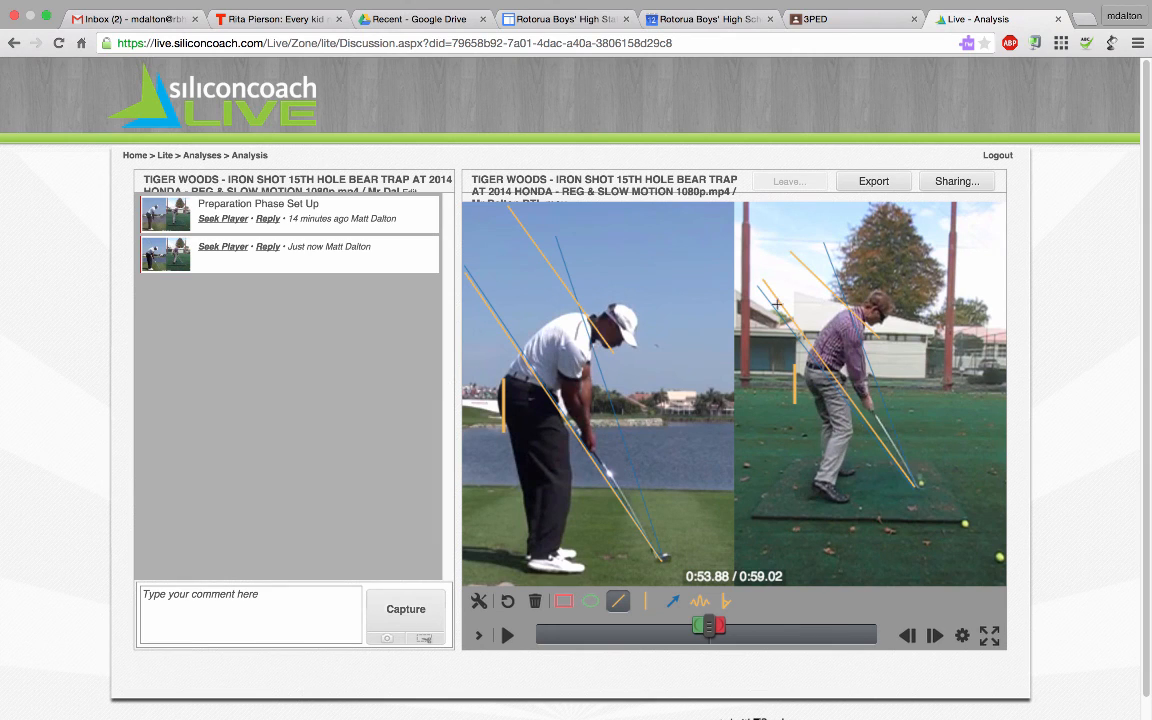
Step: Export the analysis as a 241 KB zip and extract it in Downloads
click(881, 189)
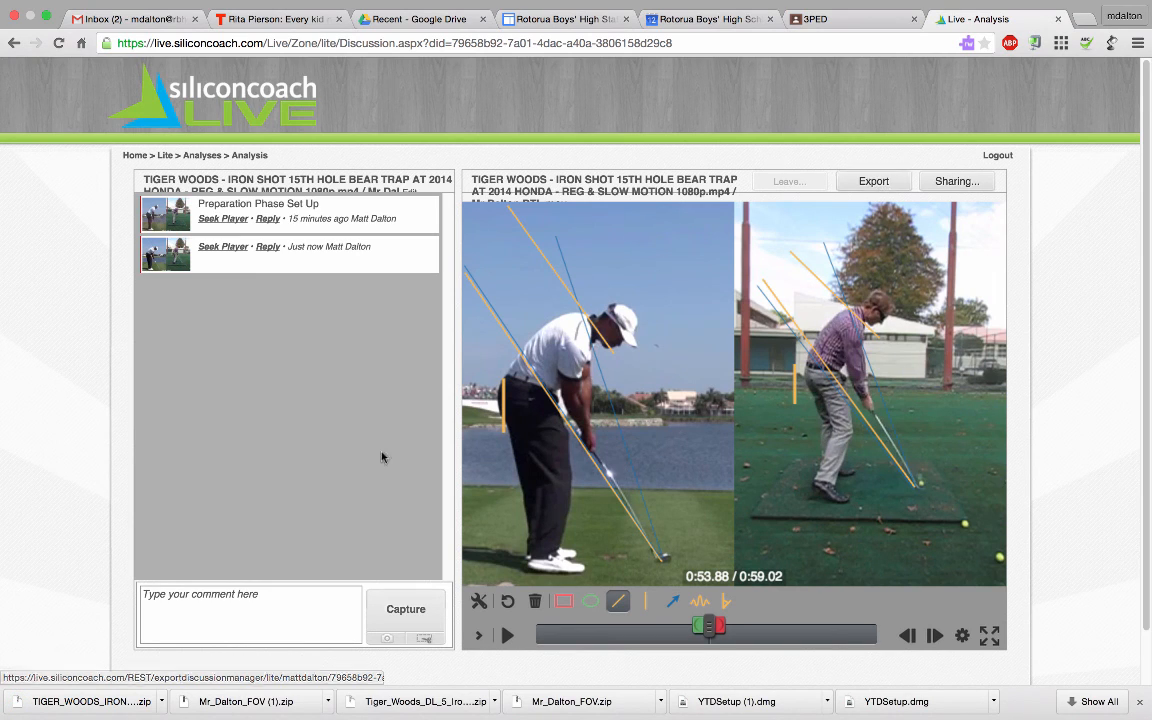
click(99, 703)
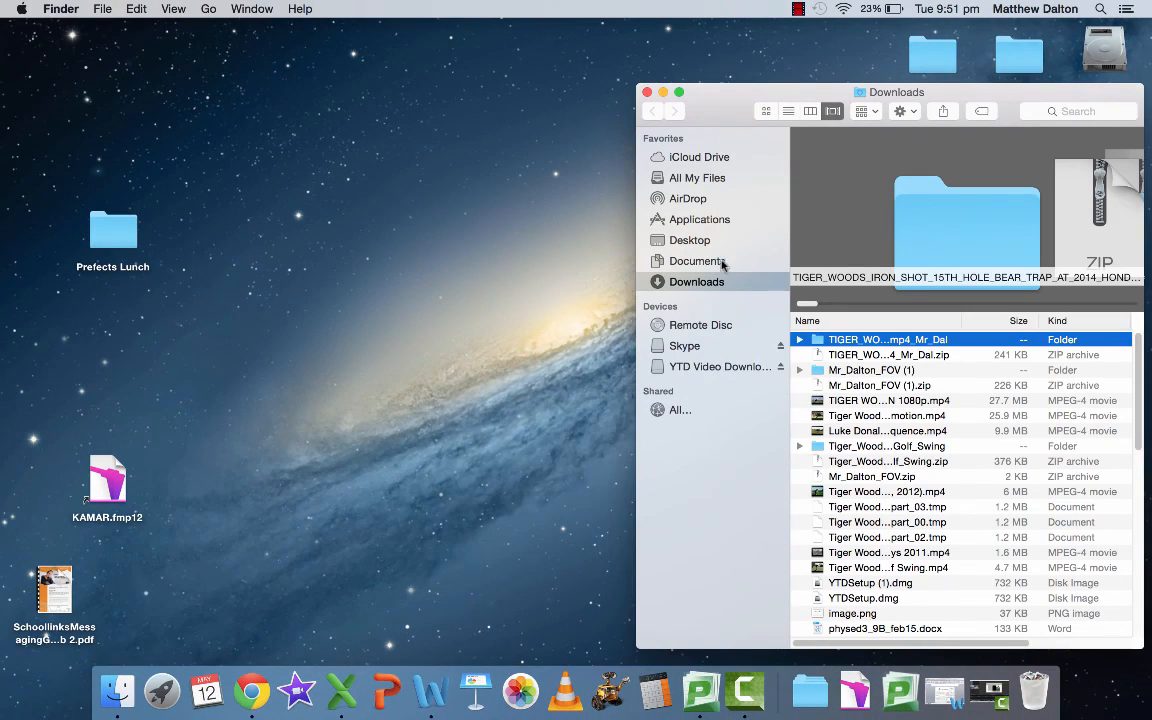
Step: Open the exported images folder and preview Image 2.jpg and Image 1.jpg
double_click(862, 340)
double_click(848, 340)
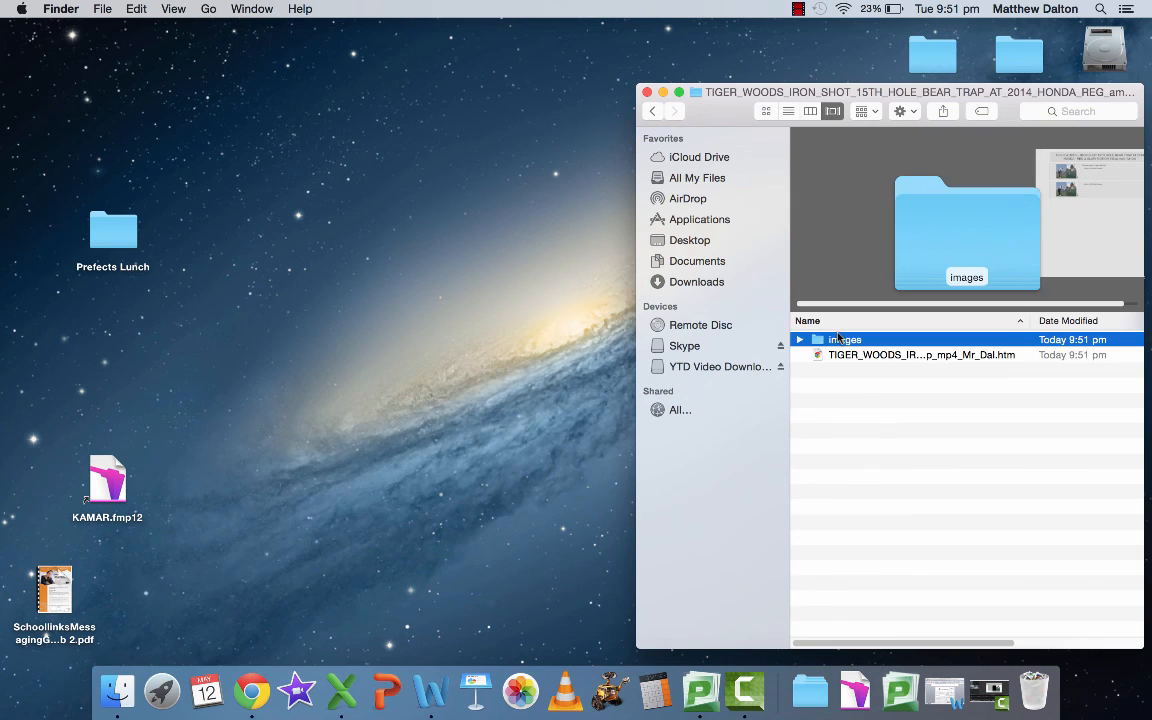
double_click(845, 356)
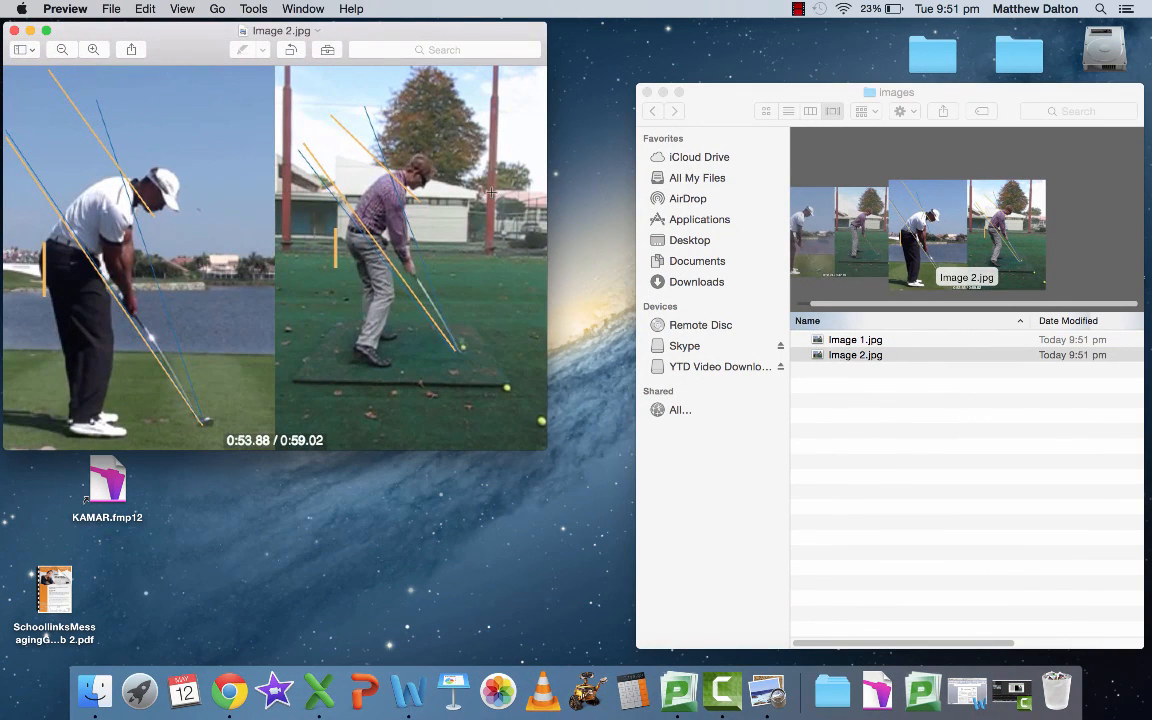
click(14, 31)
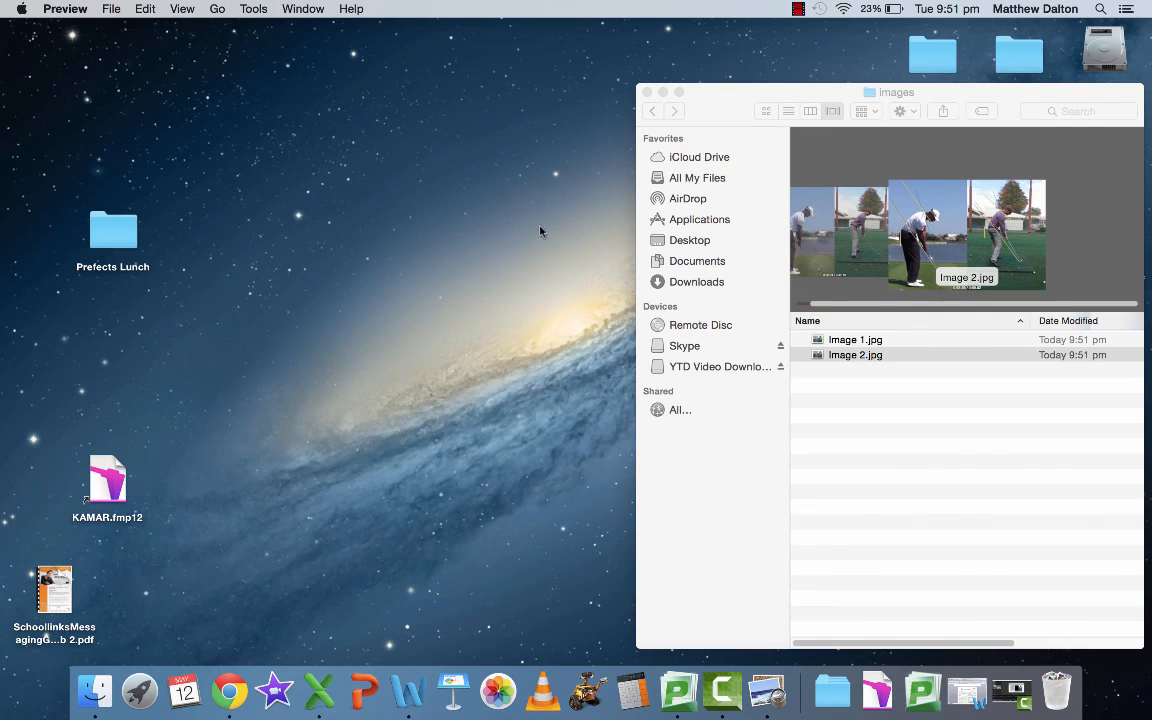
double_click(826, 342)
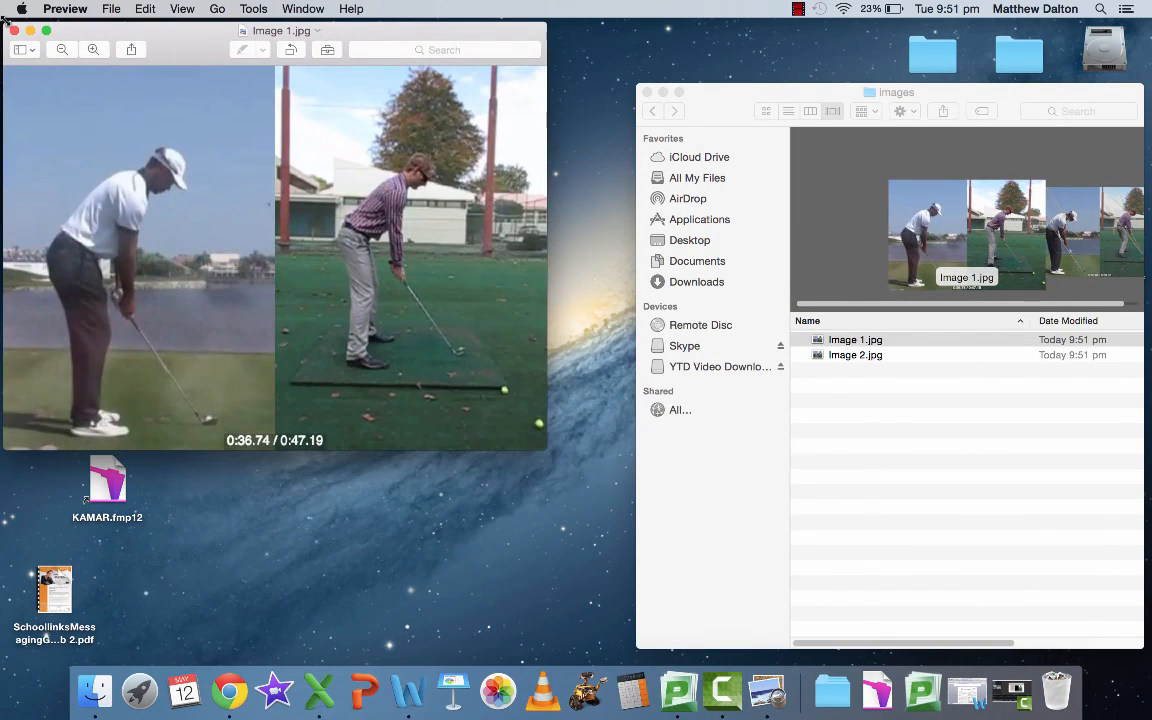
click(14, 31)
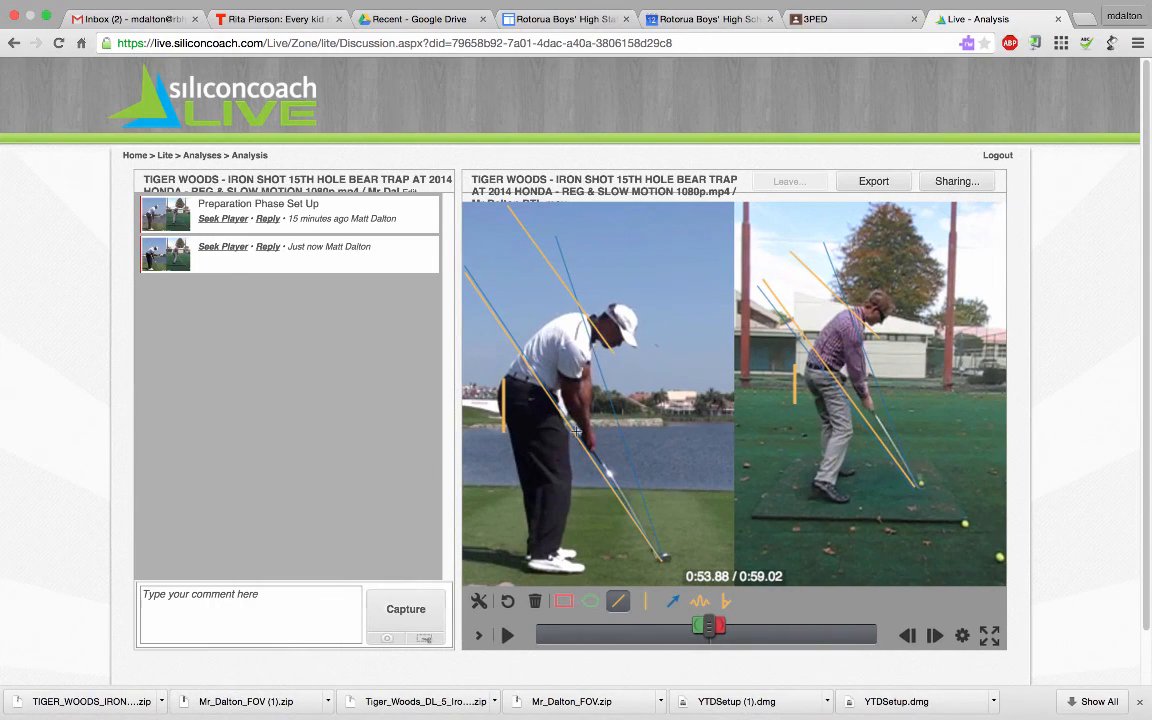
Step: Undo and delete all line drawings, then reopen the newest dual analysis and return to the Analyses list
click(509, 602)
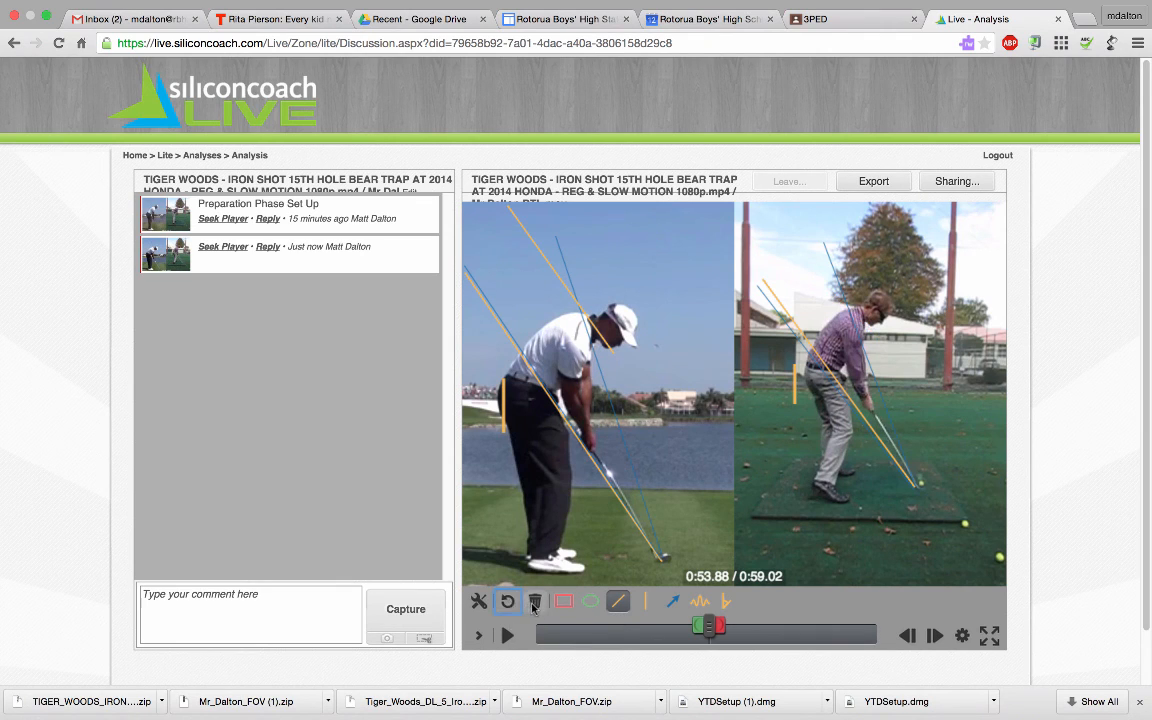
click(533, 603)
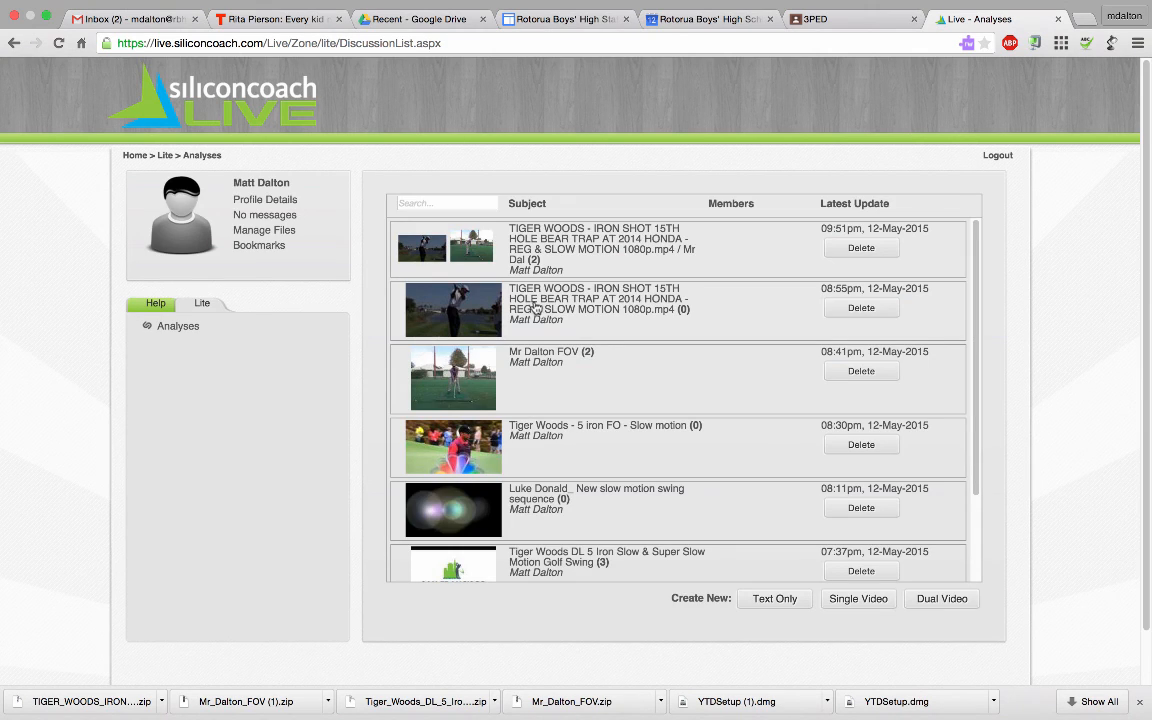
click(581, 248)
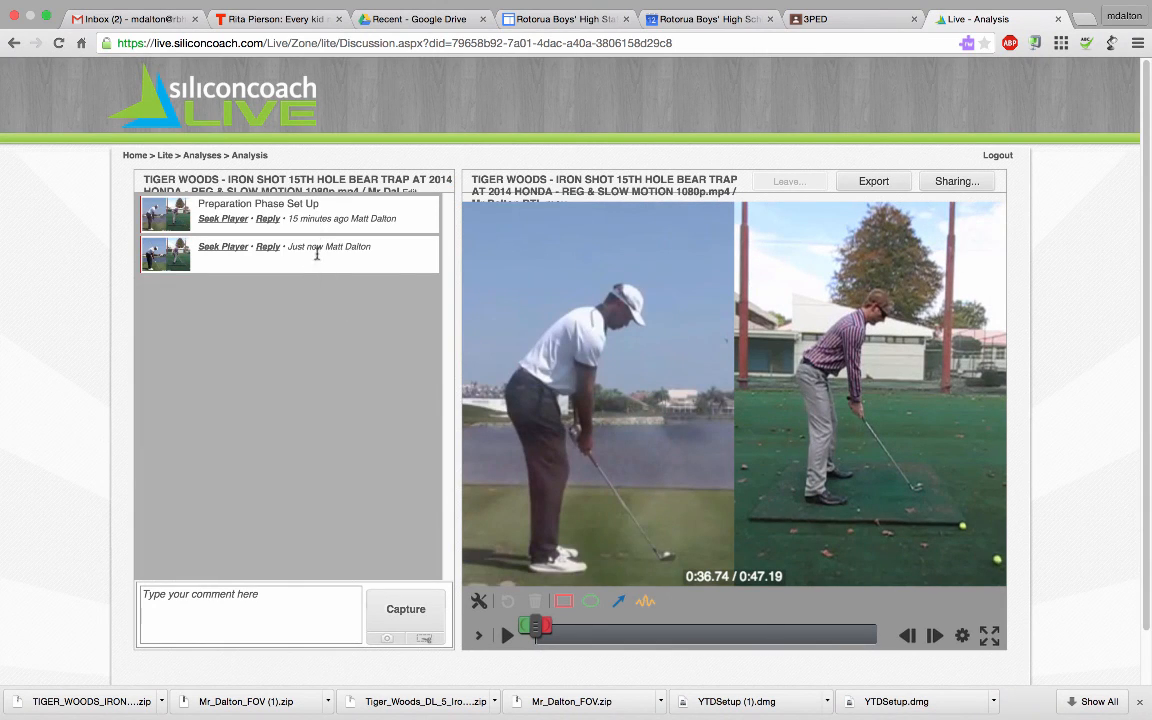
click(202, 158)
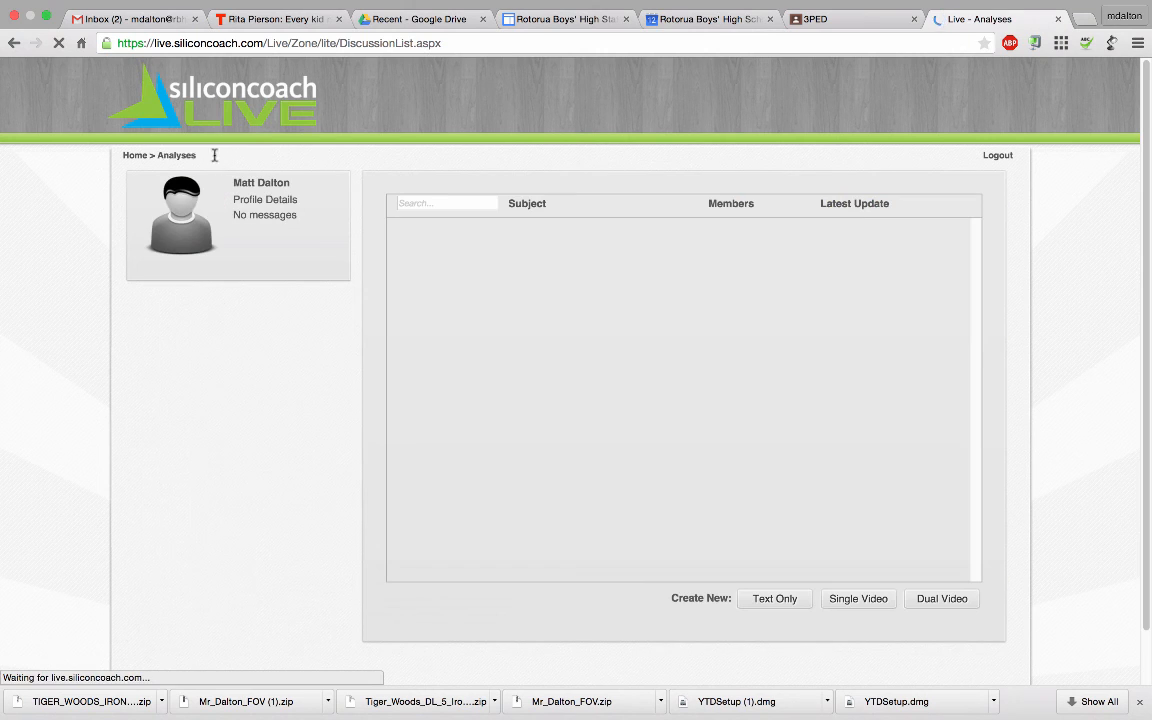
scroll(540, 362, down, 2)
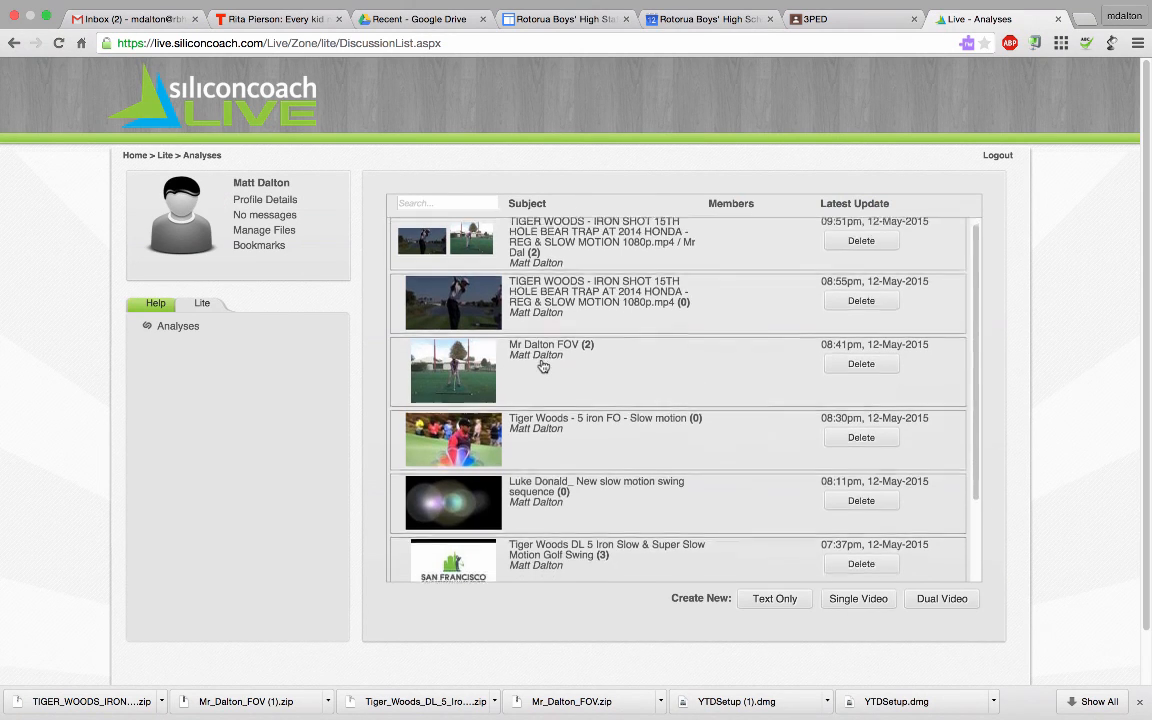
scroll(540, 364, up, 2)
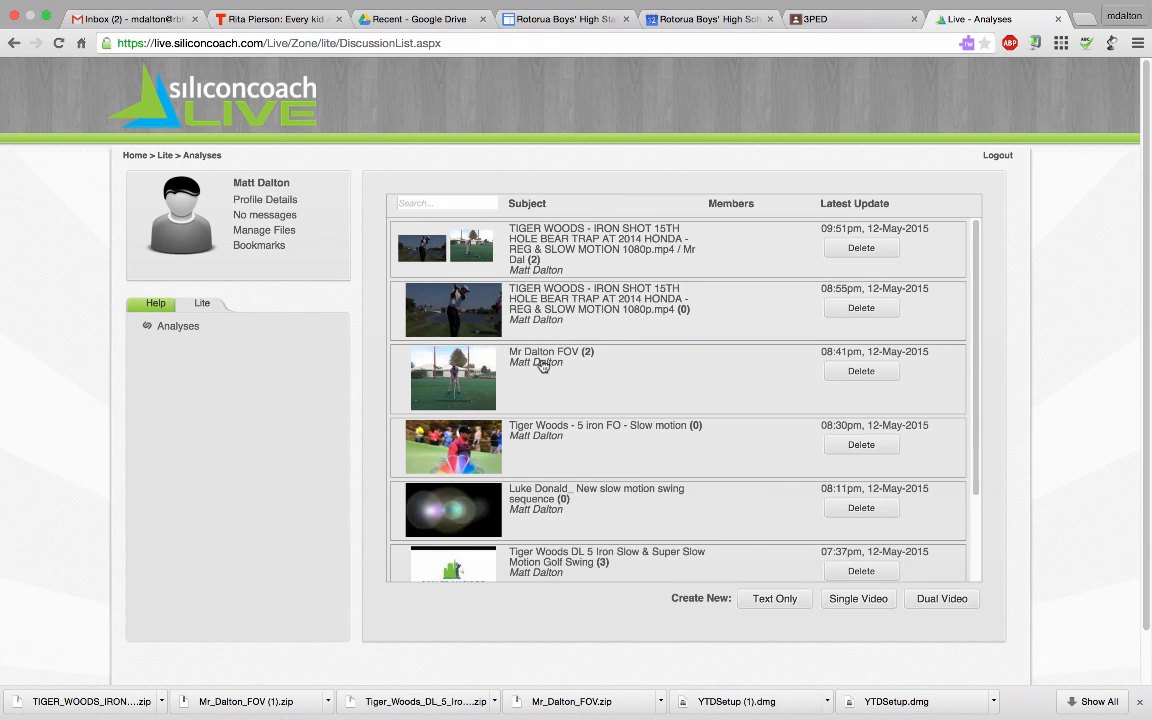
Step: Start a new single-video analysis of the first library clip and scrub it to about 0:37.56
click(849, 605)
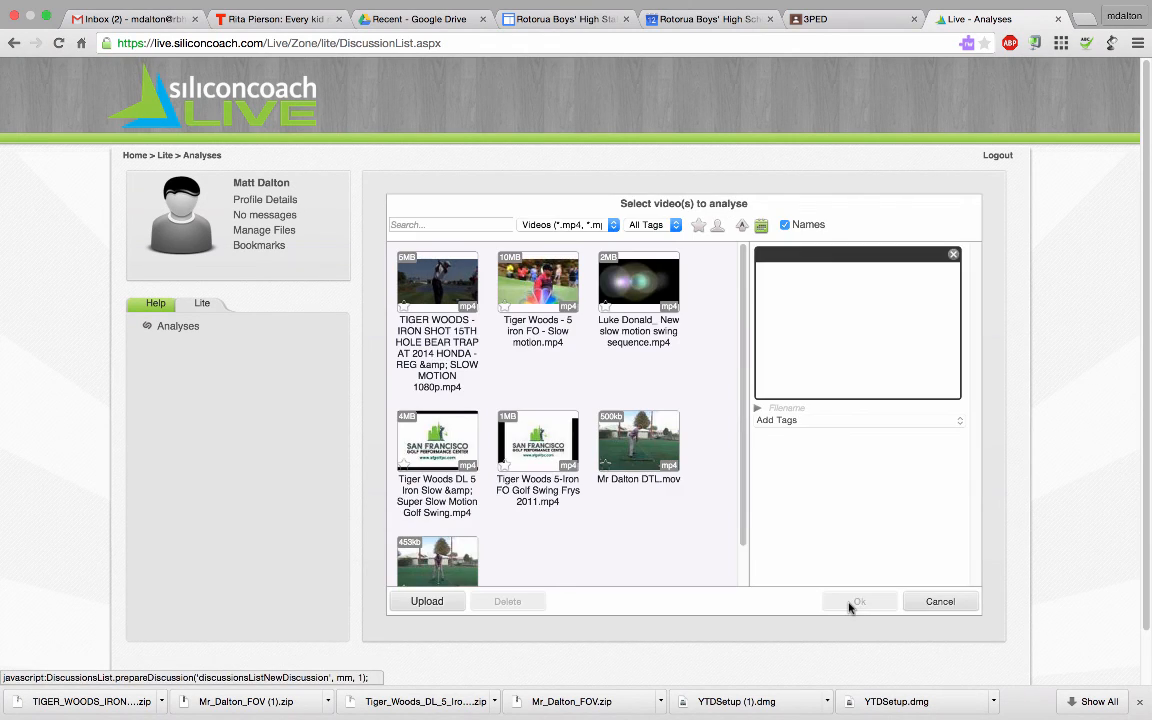
click(437, 284)
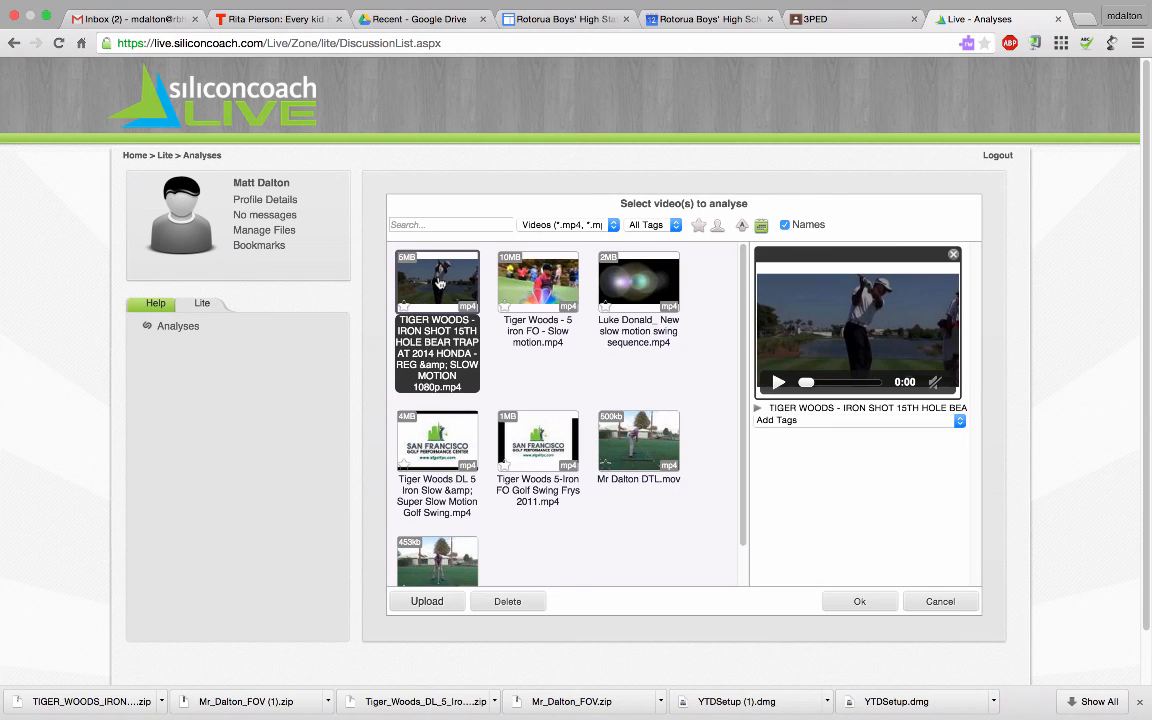
click(876, 607)
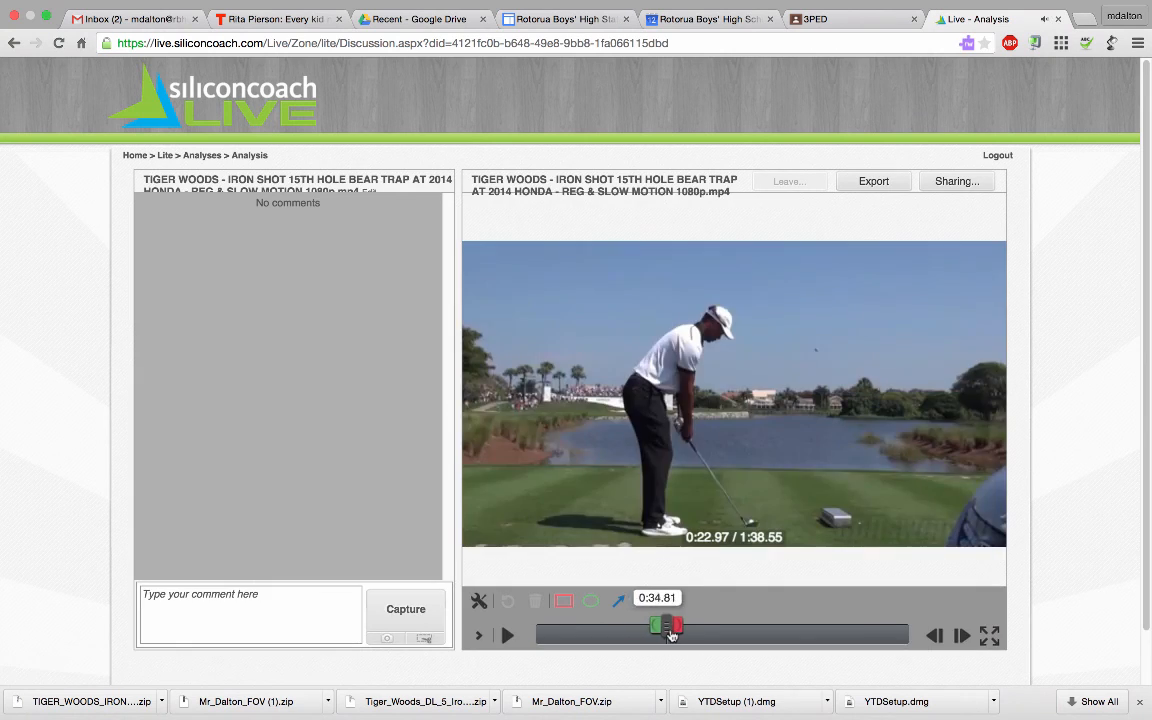
drag(671, 636, 680, 636)
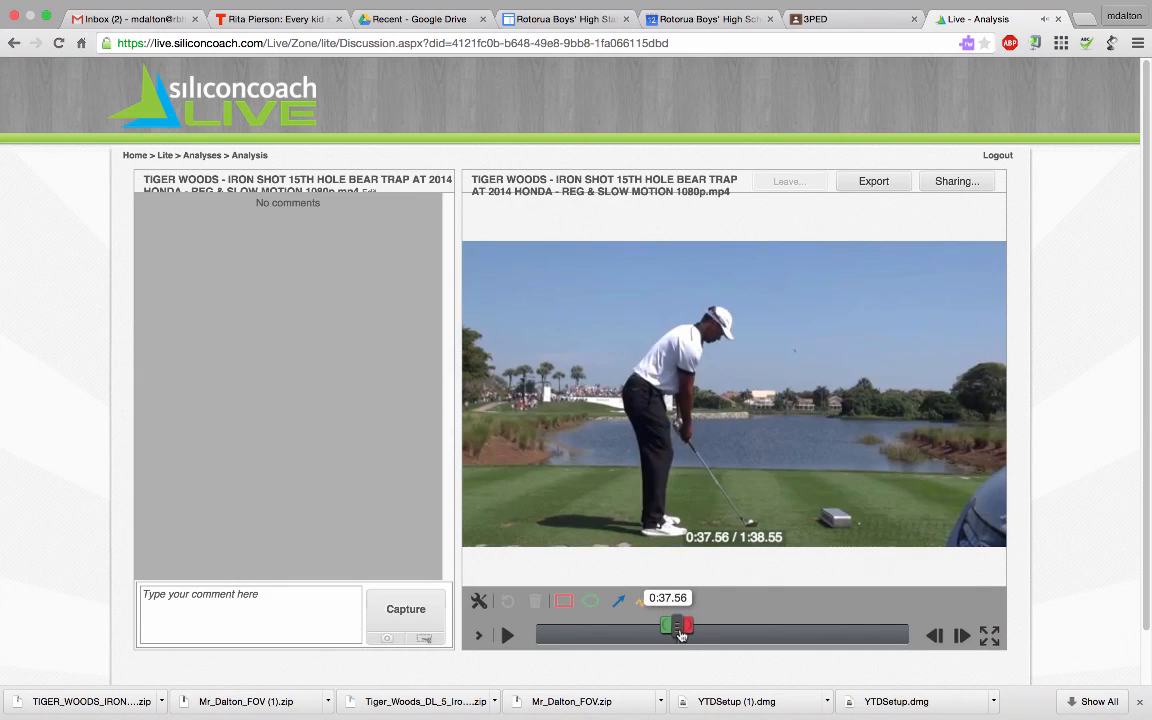
scroll(680, 636, down, 2)
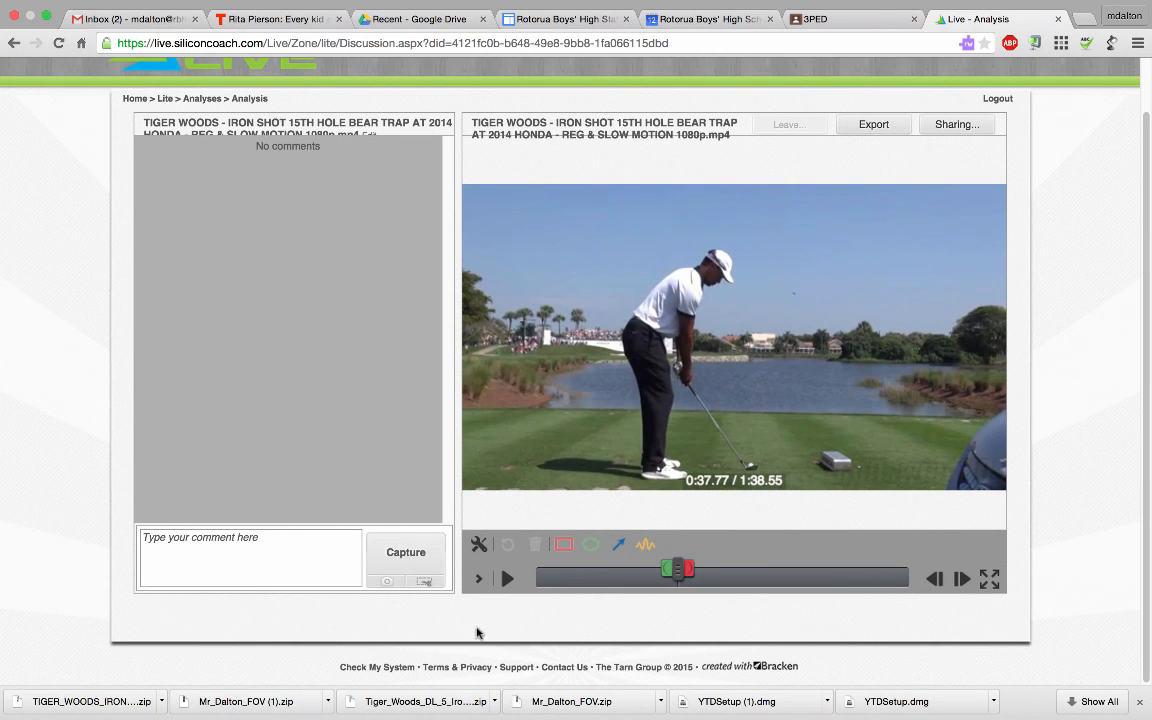
Step: Pause at 0:38.76 and draw a thin orange swing-plane line up from the ball
click(508, 579)
click(508, 579)
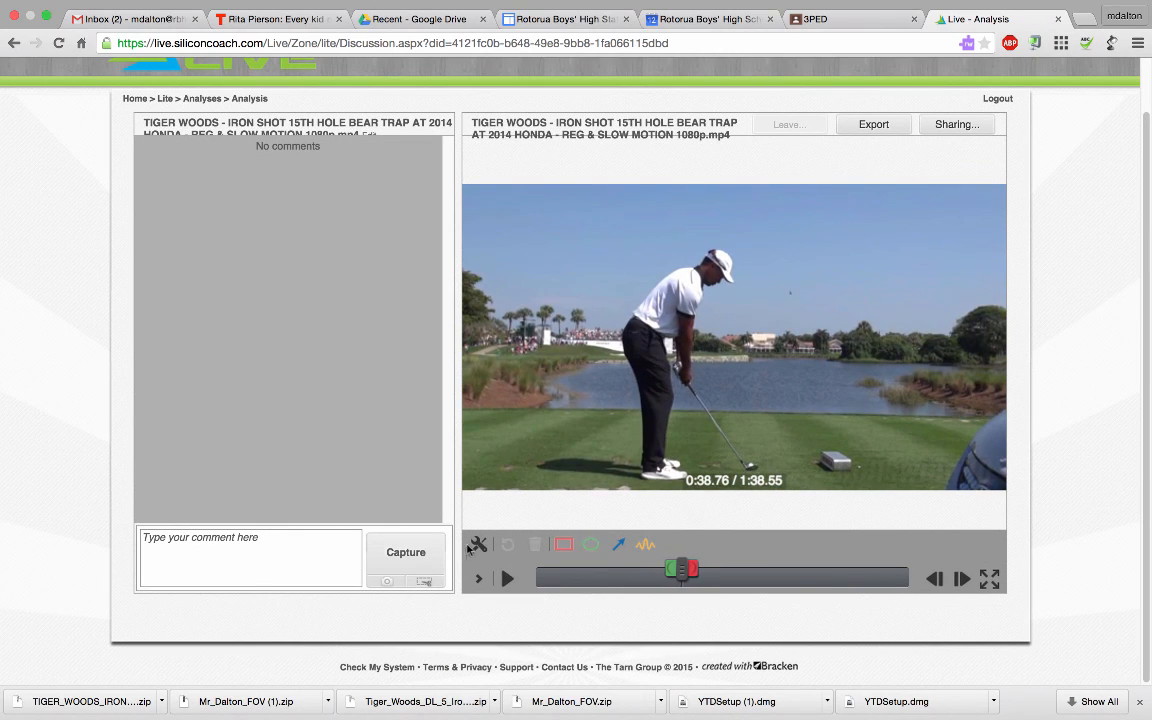
click(479, 544)
click(483, 370)
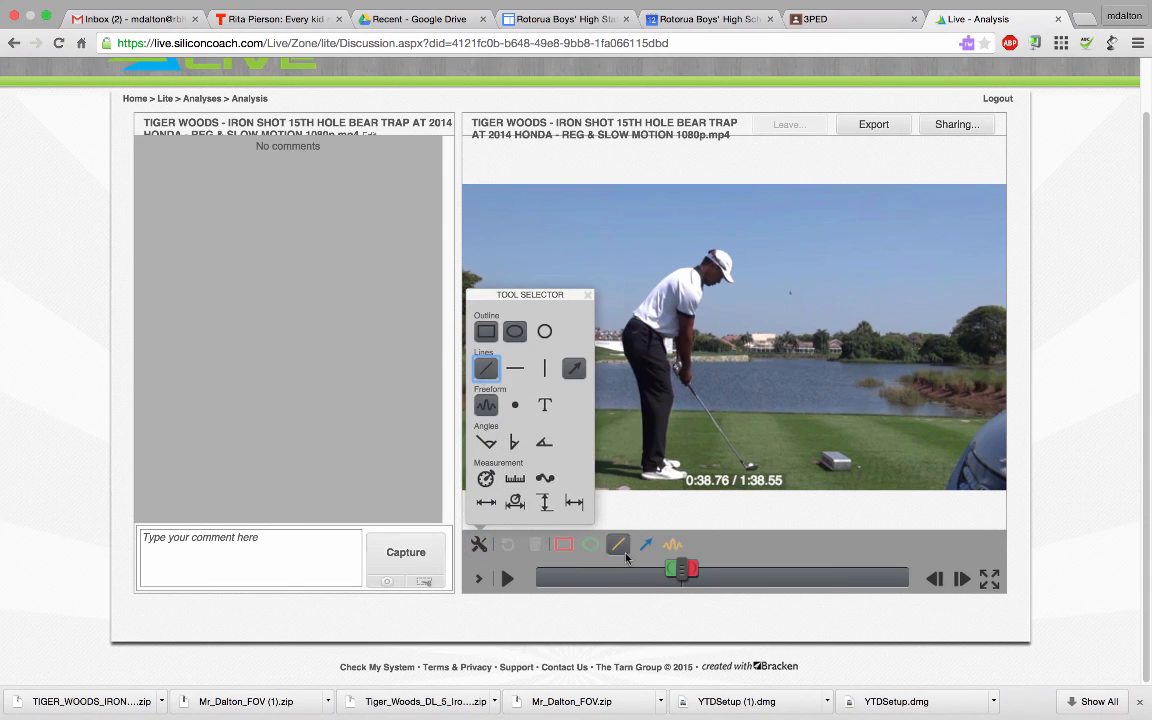
click(620, 543)
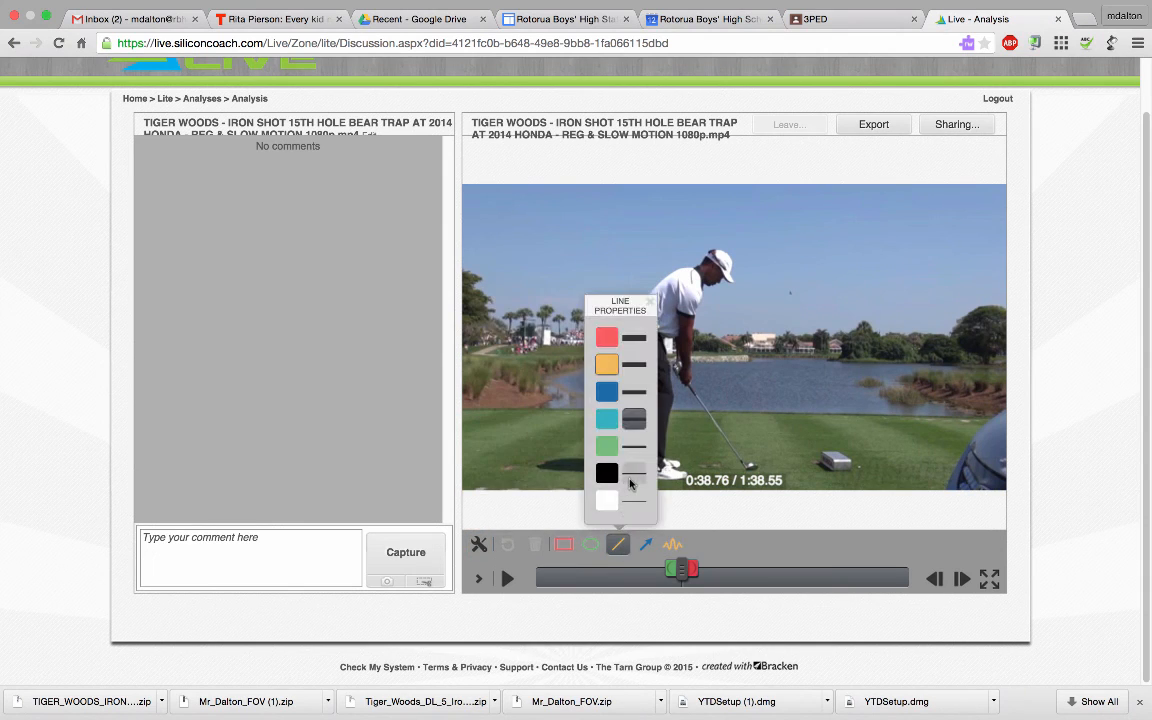
click(635, 473)
click(599, 366)
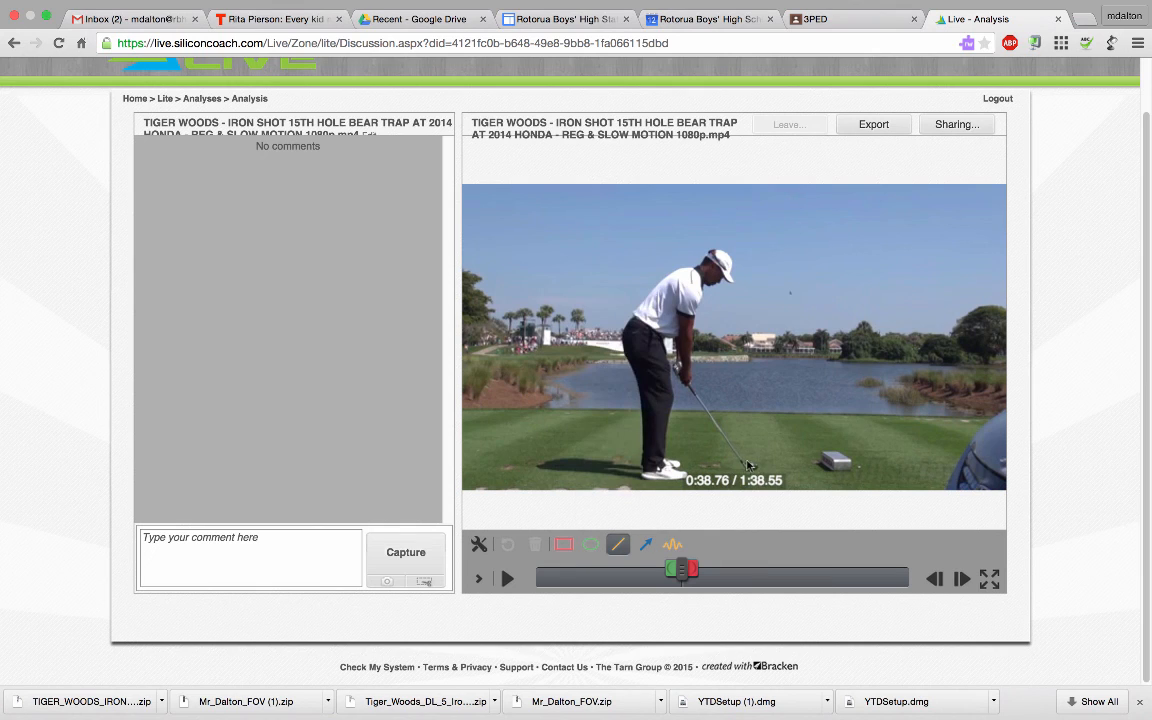
mouse_move(748, 470)
mouse_down()
mouse_move(593, 274)
mouse_move(572, 281)
mouse_move(601, 265)
mouse_up()
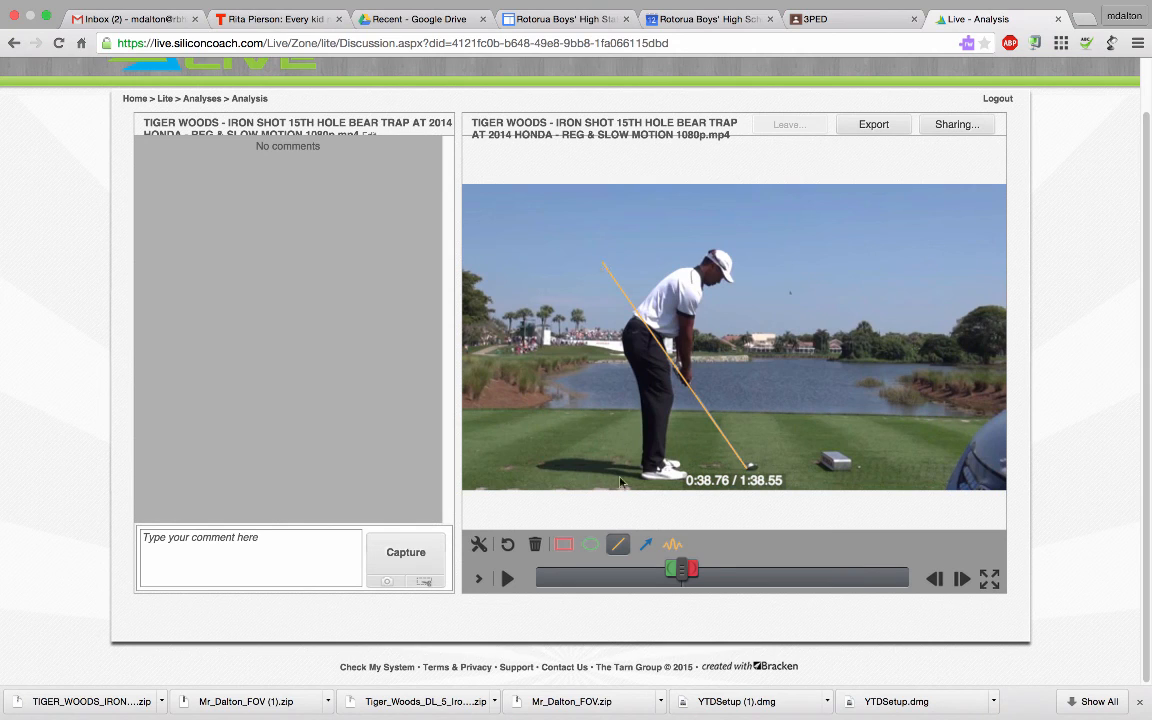
Step: Add a short vertical line at the golfer's hip
click(479, 544)
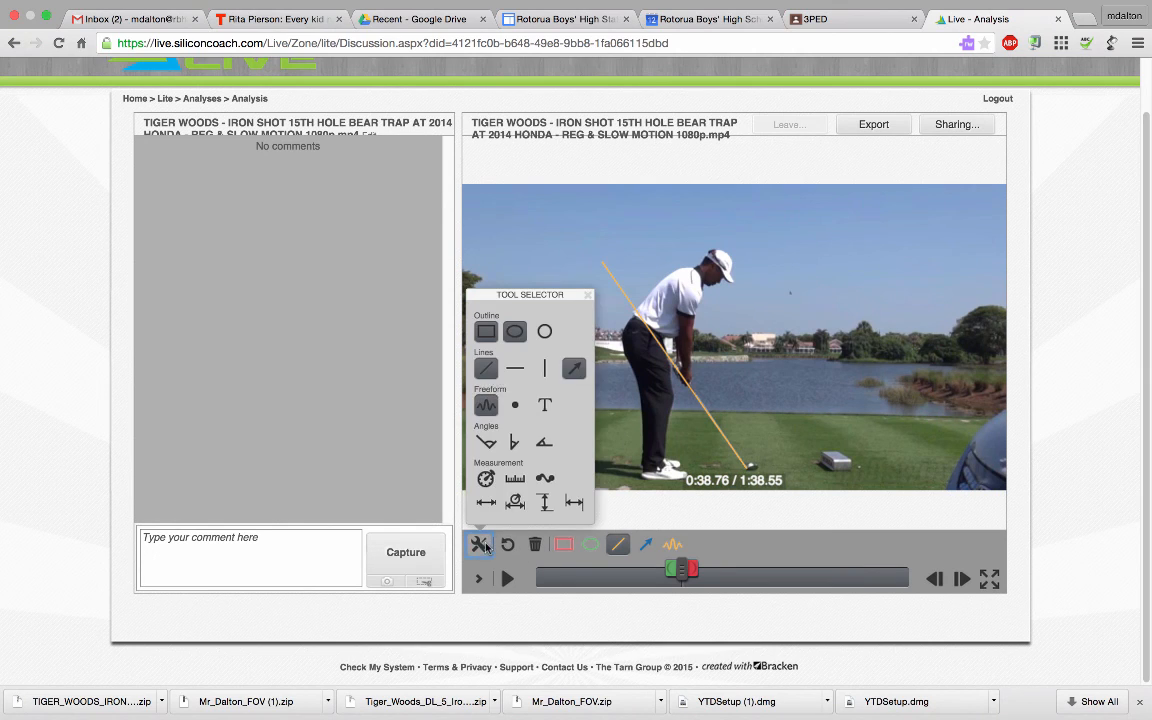
click(545, 368)
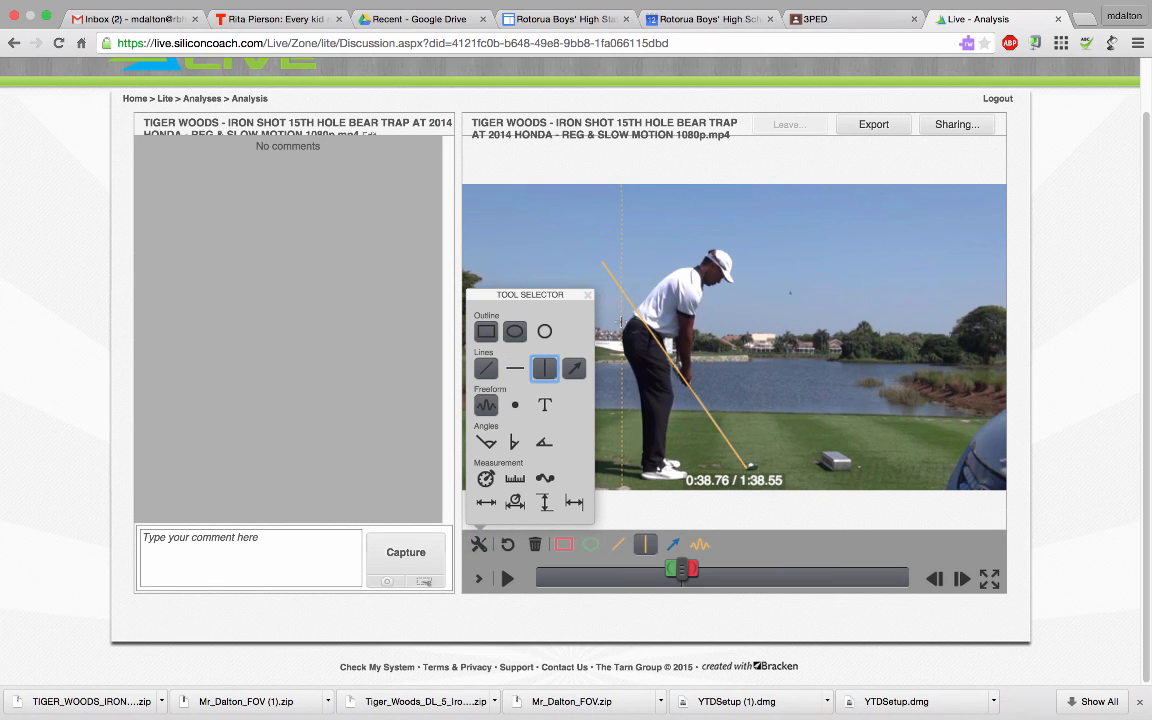
drag(621, 322, 622, 351)
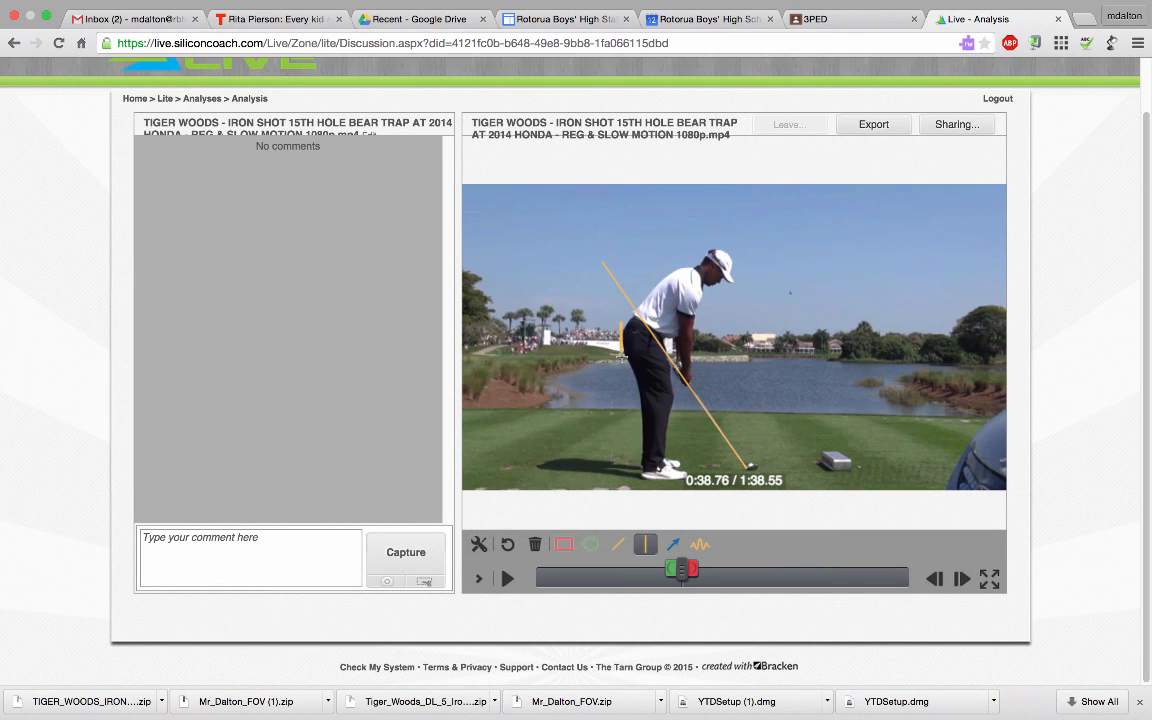
Step: Redo the horizontal head line with a thick weight, placed just above the golfer's head
click(479, 544)
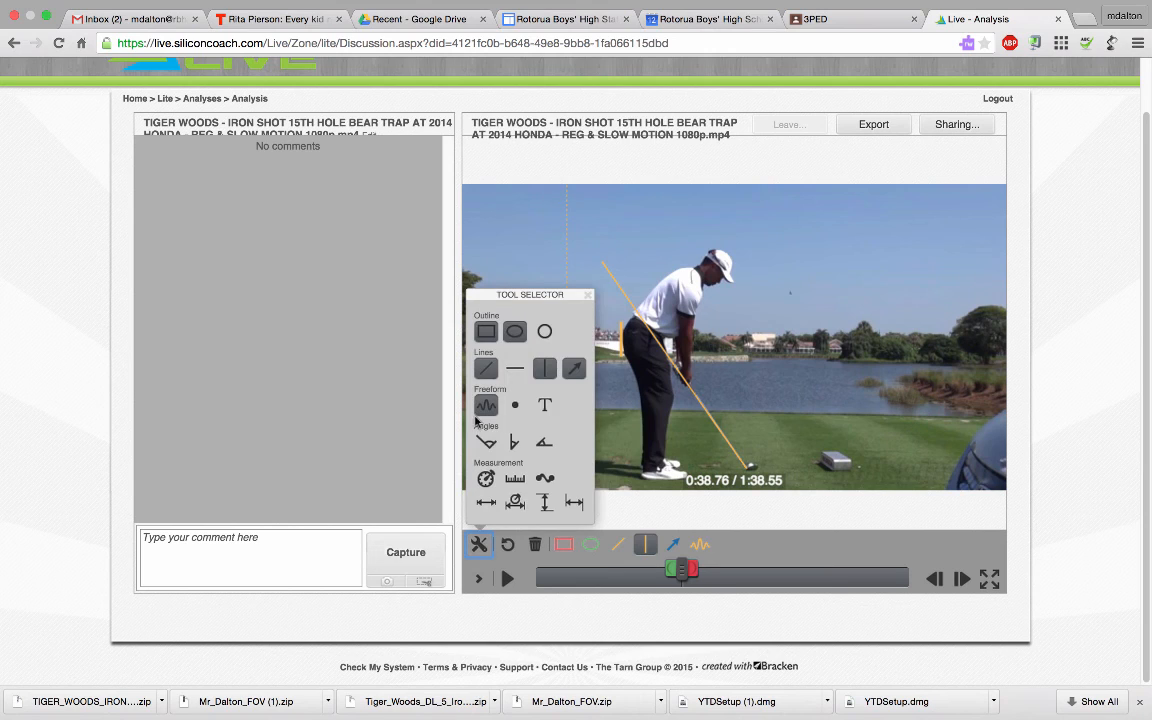
click(518, 370)
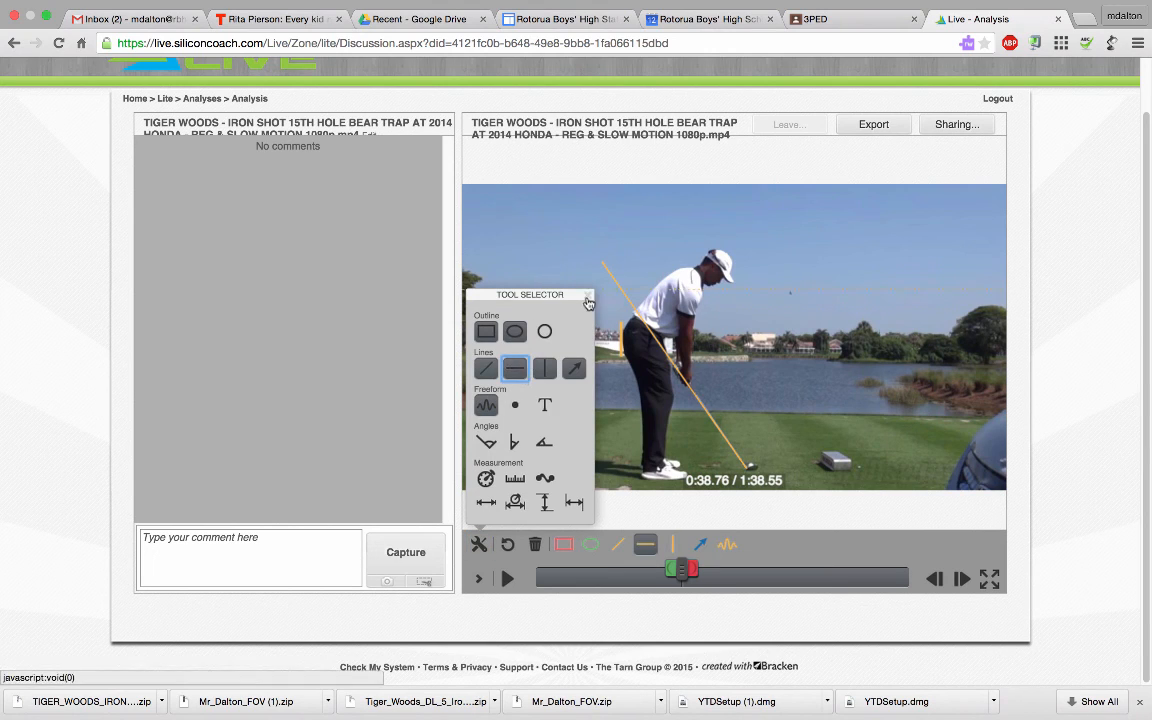
click(588, 295)
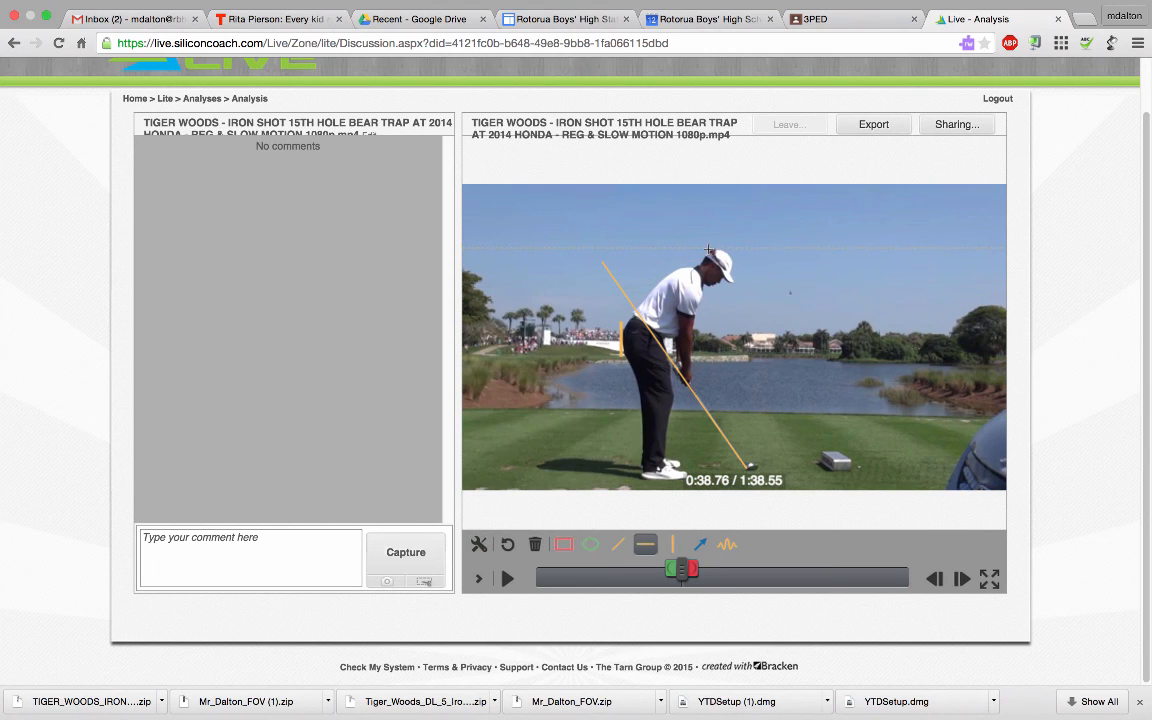
drag(708, 249, 729, 249)
click(508, 544)
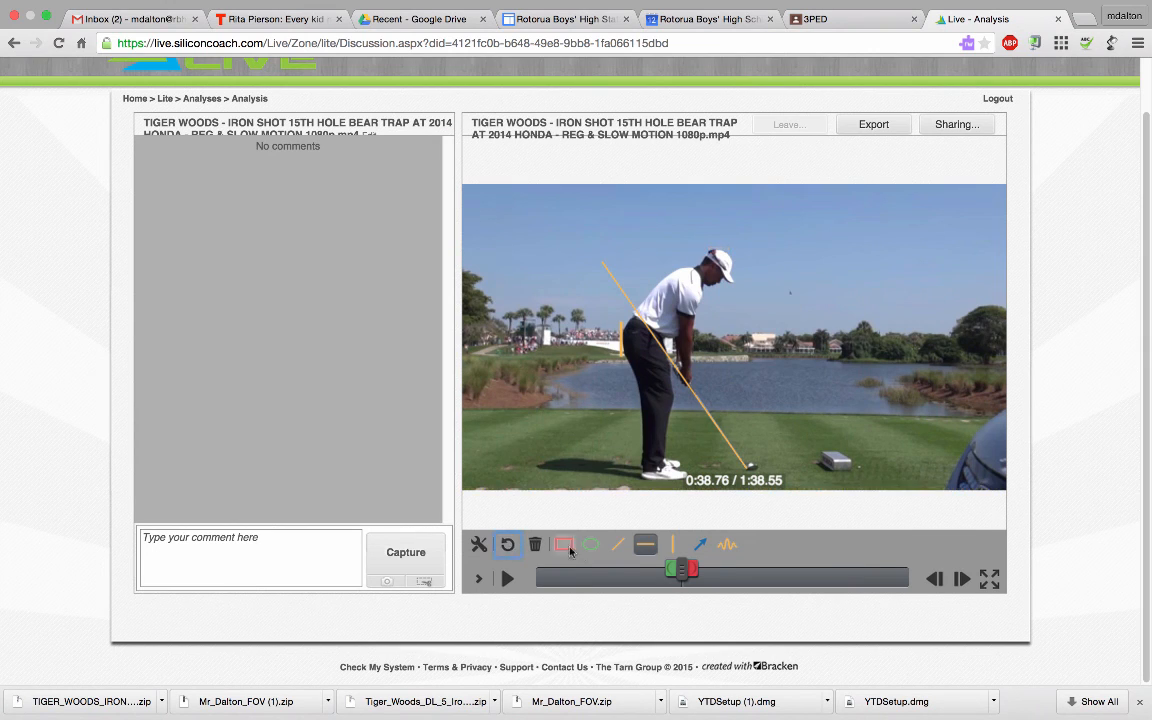
click(643, 549)
click(661, 474)
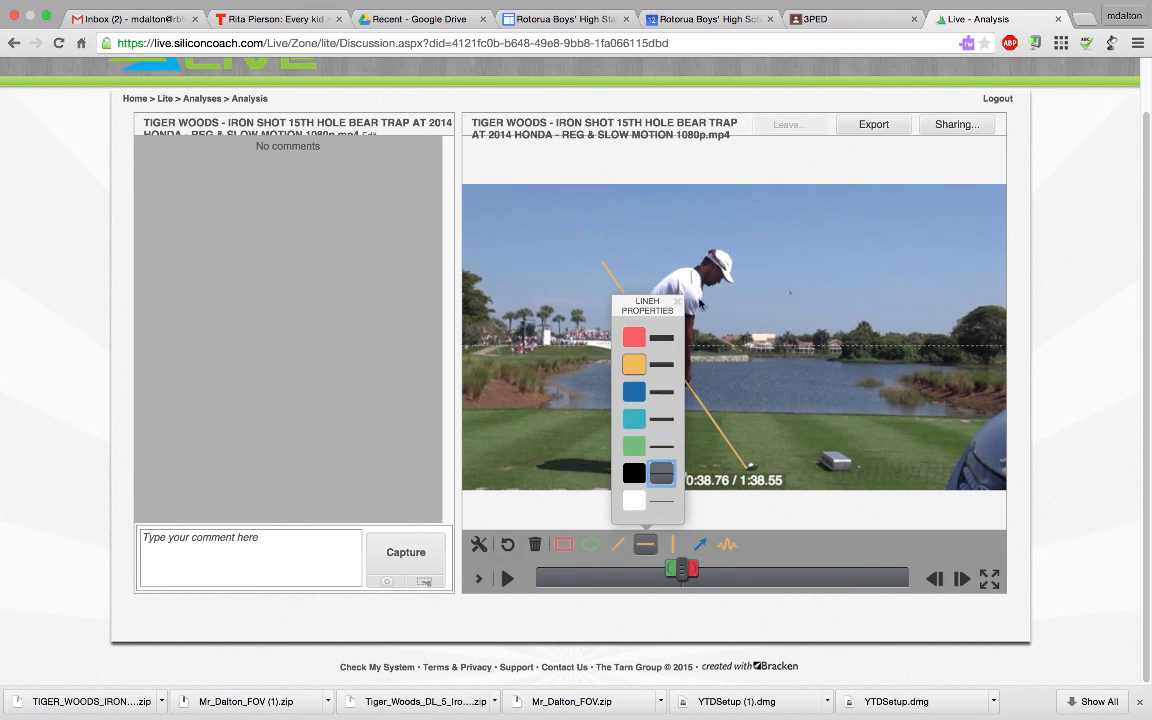
drag(704, 249, 730, 247)
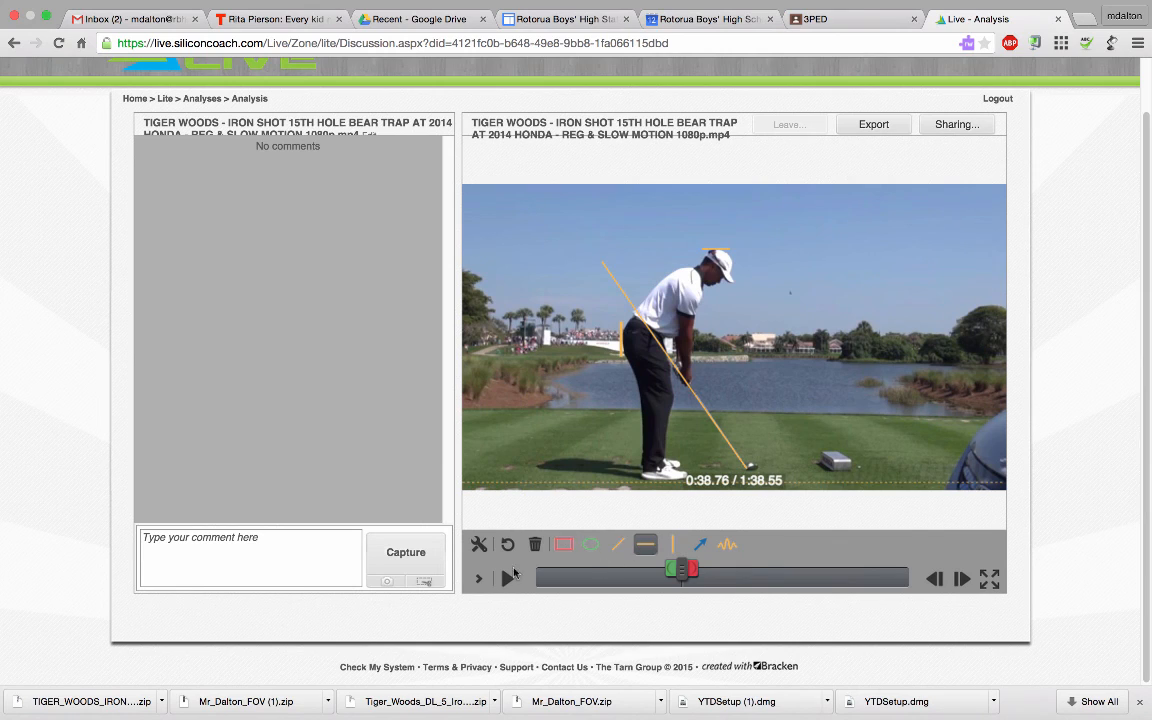
click(616, 546)
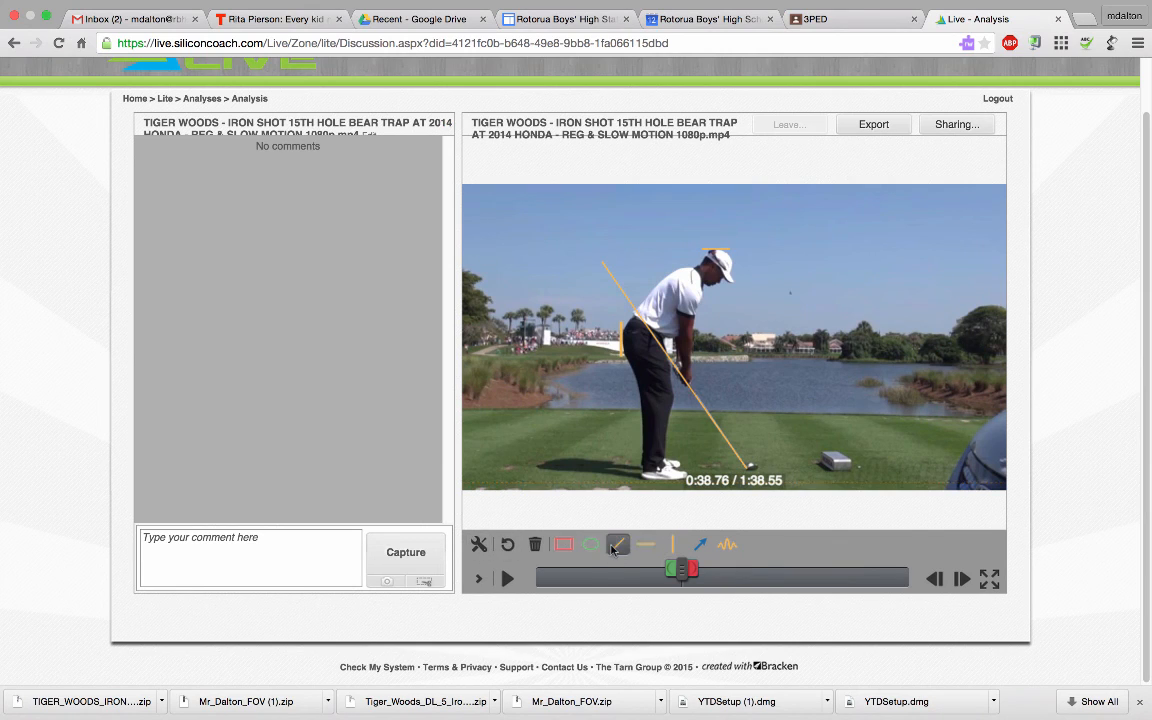
Step: Play to 0:50.00 and draw a club-shaft line plus a horizontal head-height line
click(507, 579)
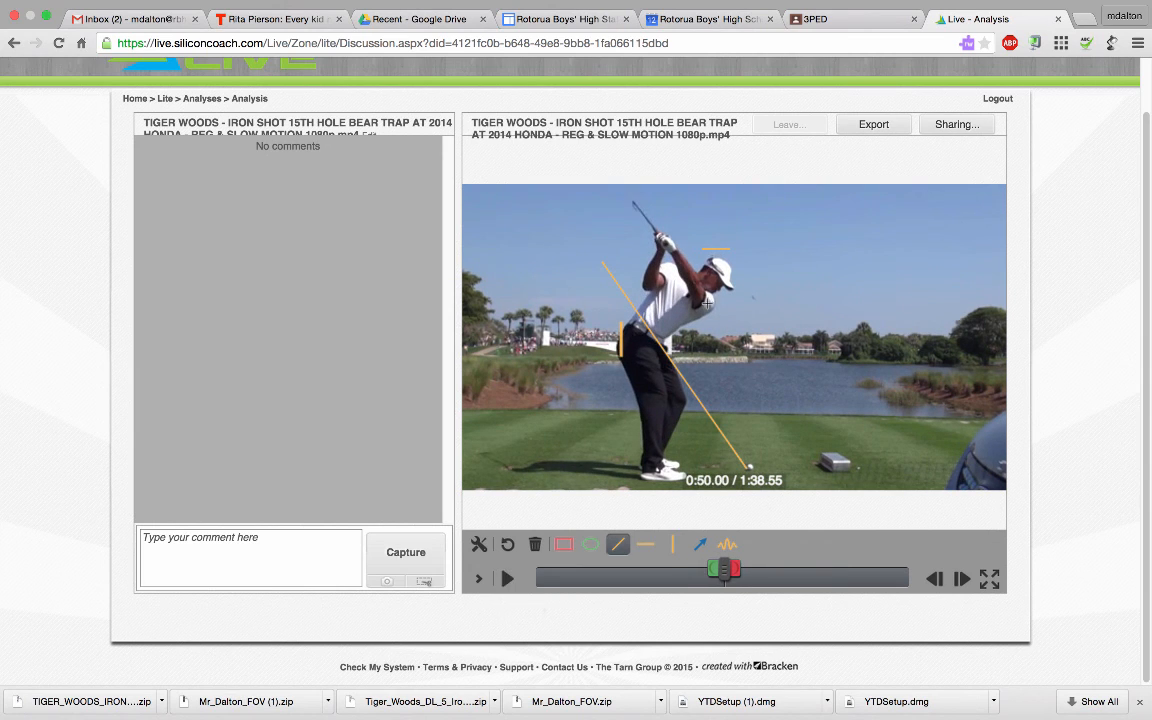
drag(707, 300, 635, 202)
click(647, 544)
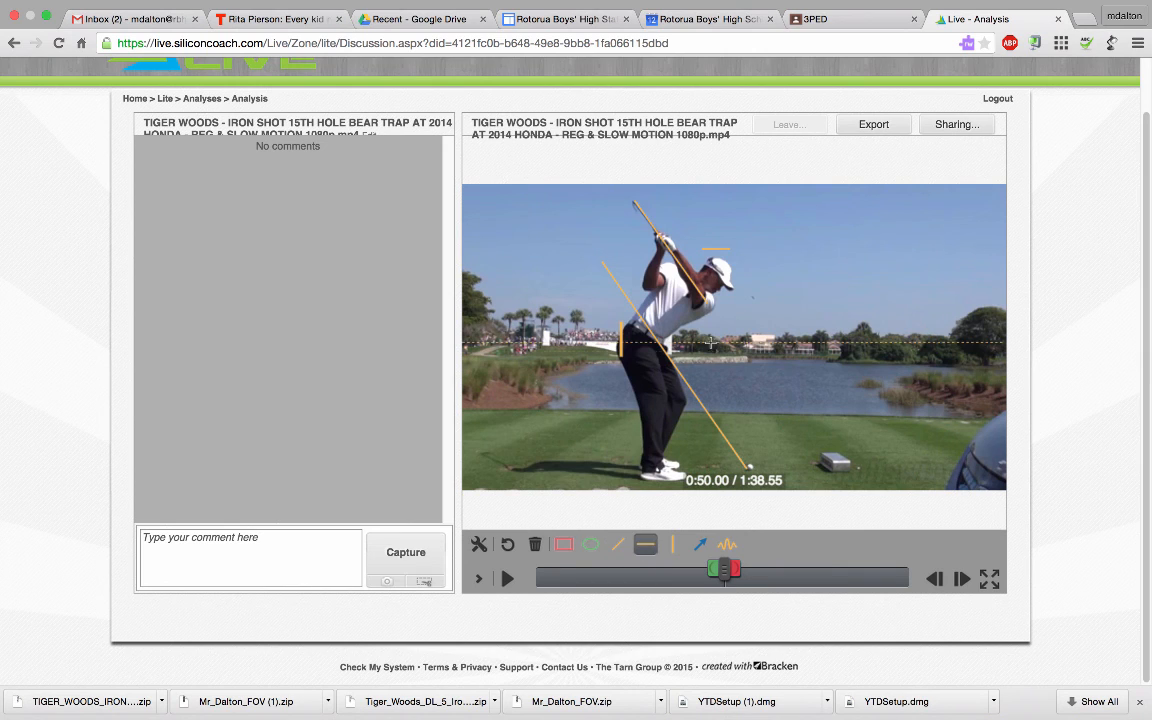
click(707, 257)
Step: Add a thin red vertical line at the golfer's hip, replacing the first attempt
click(480, 548)
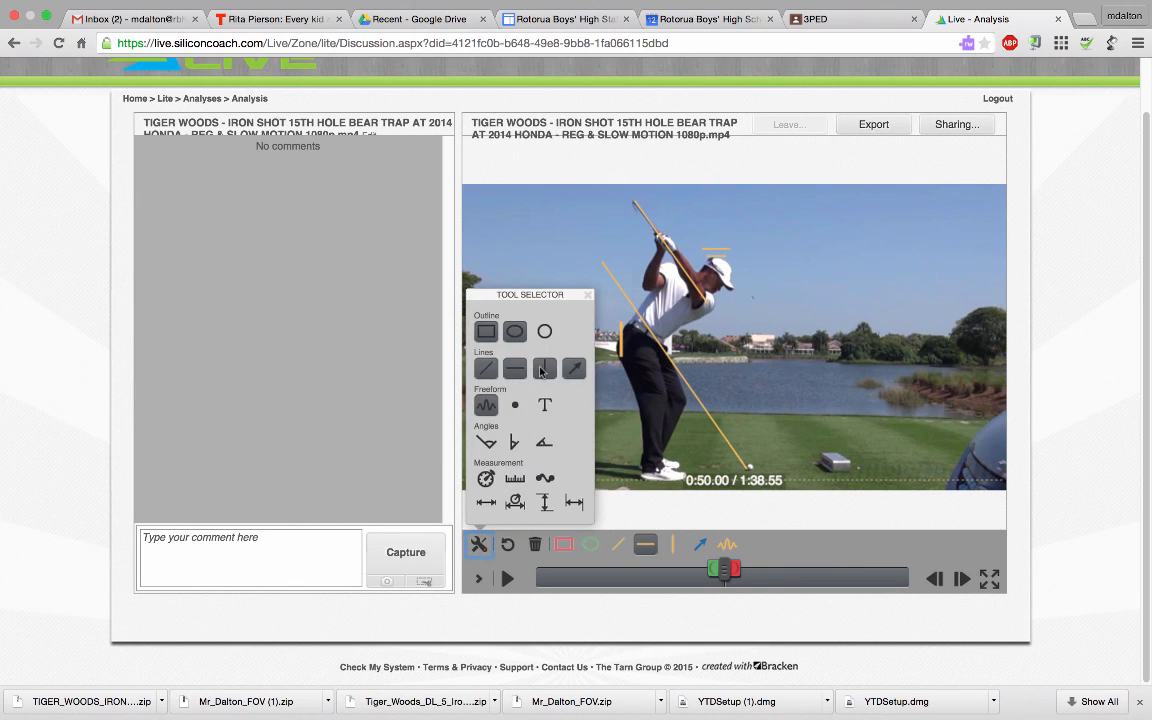
click(543, 369)
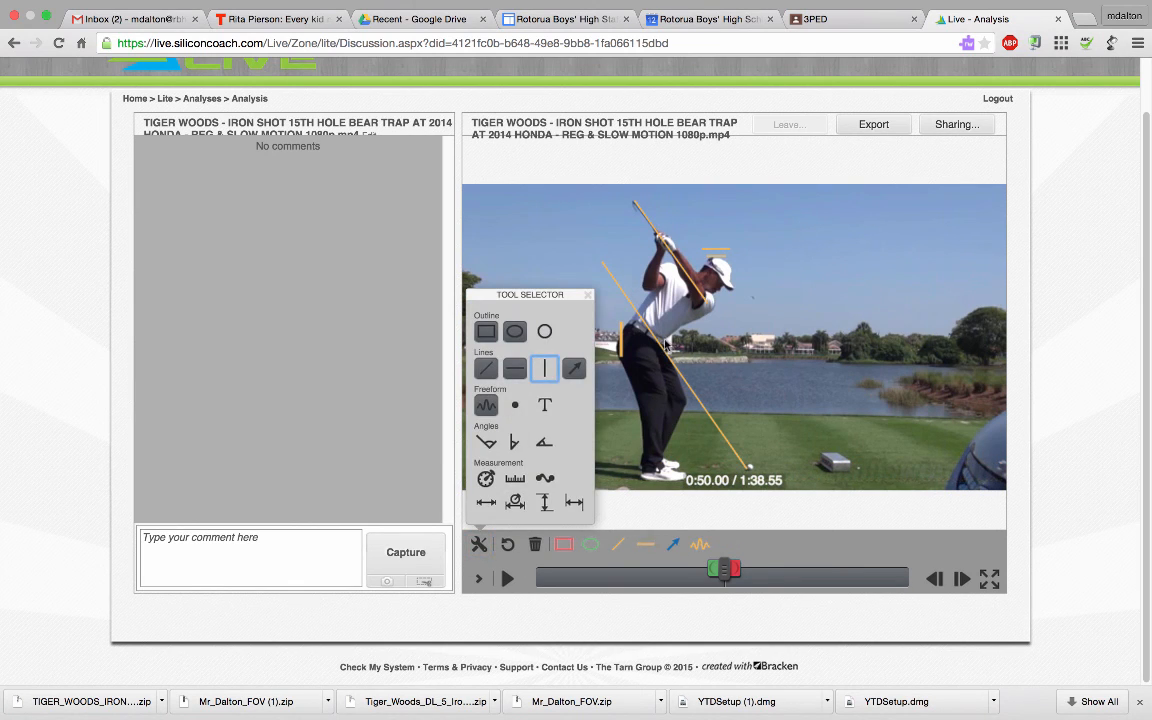
click(588, 295)
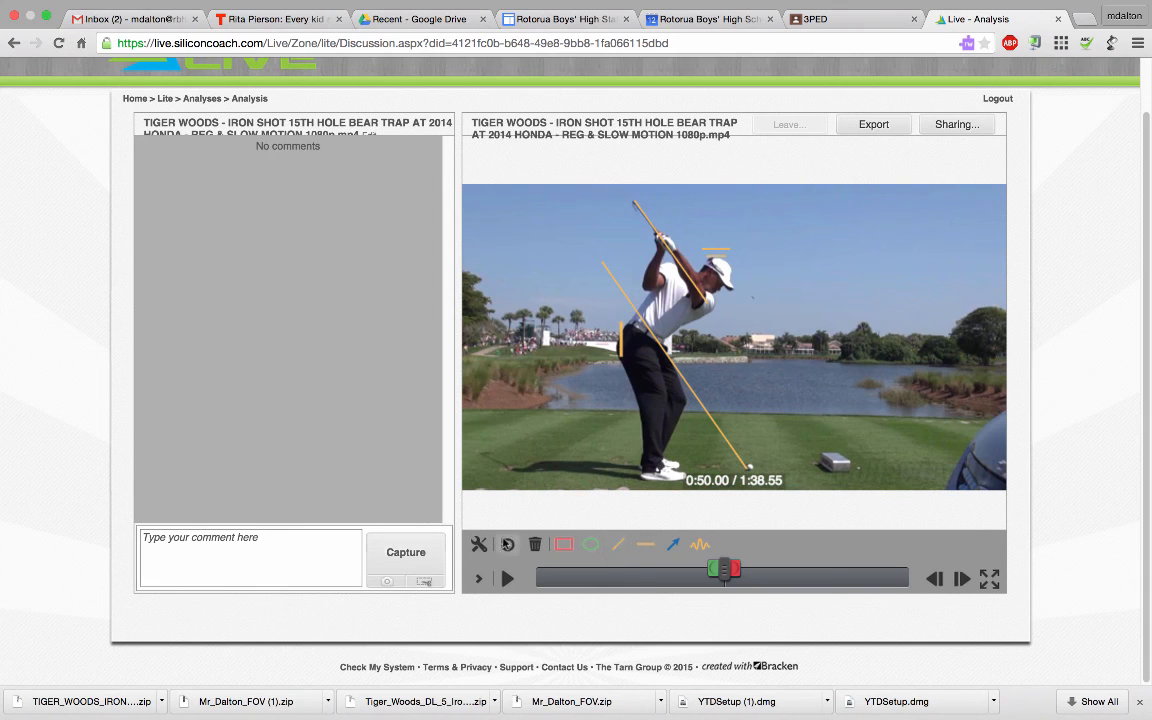
click(479, 544)
click(544, 368)
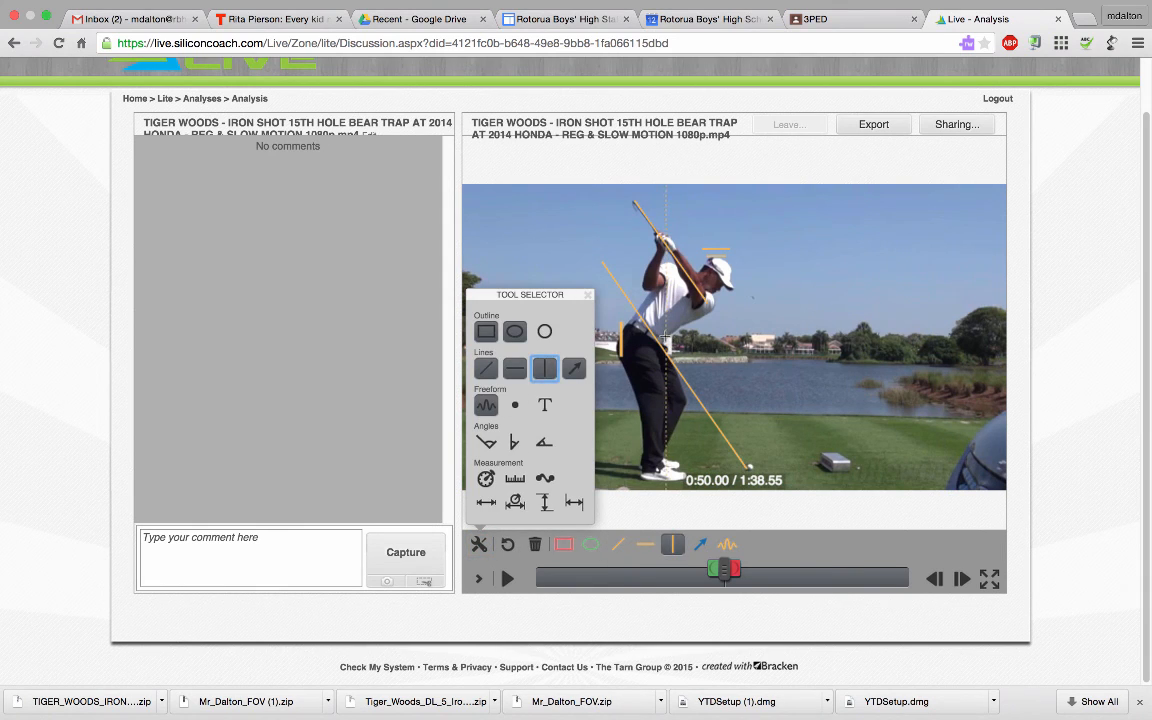
drag(665, 338, 667, 358)
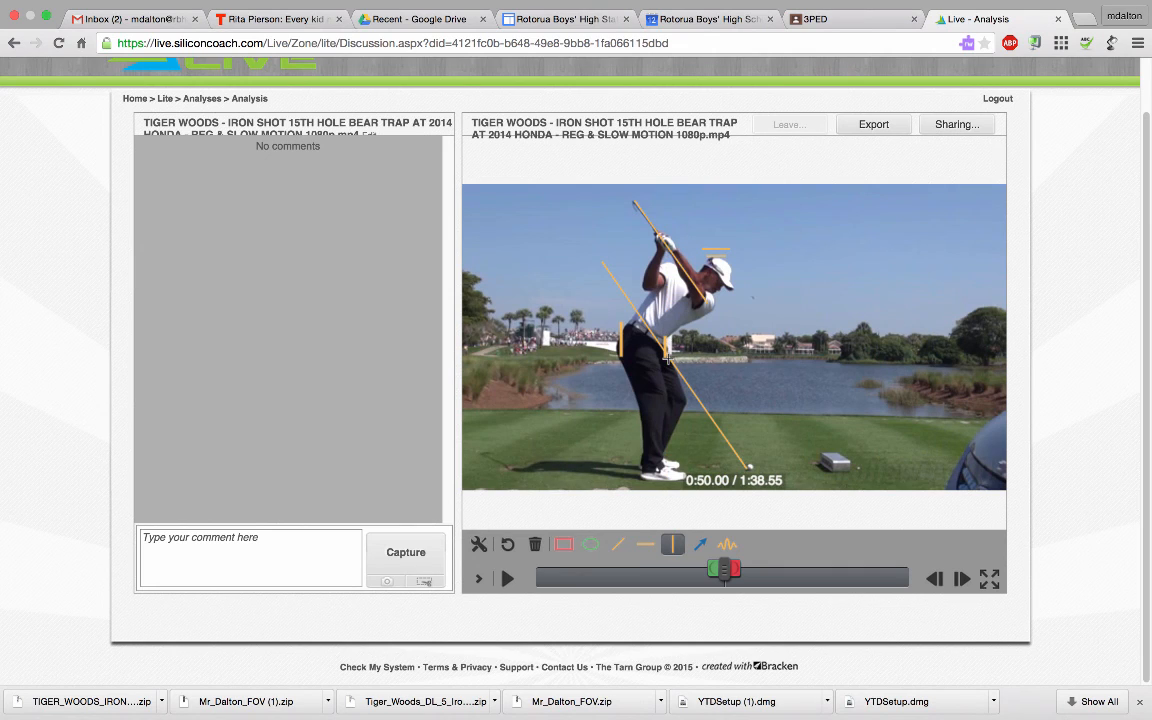
click(508, 544)
click(672, 544)
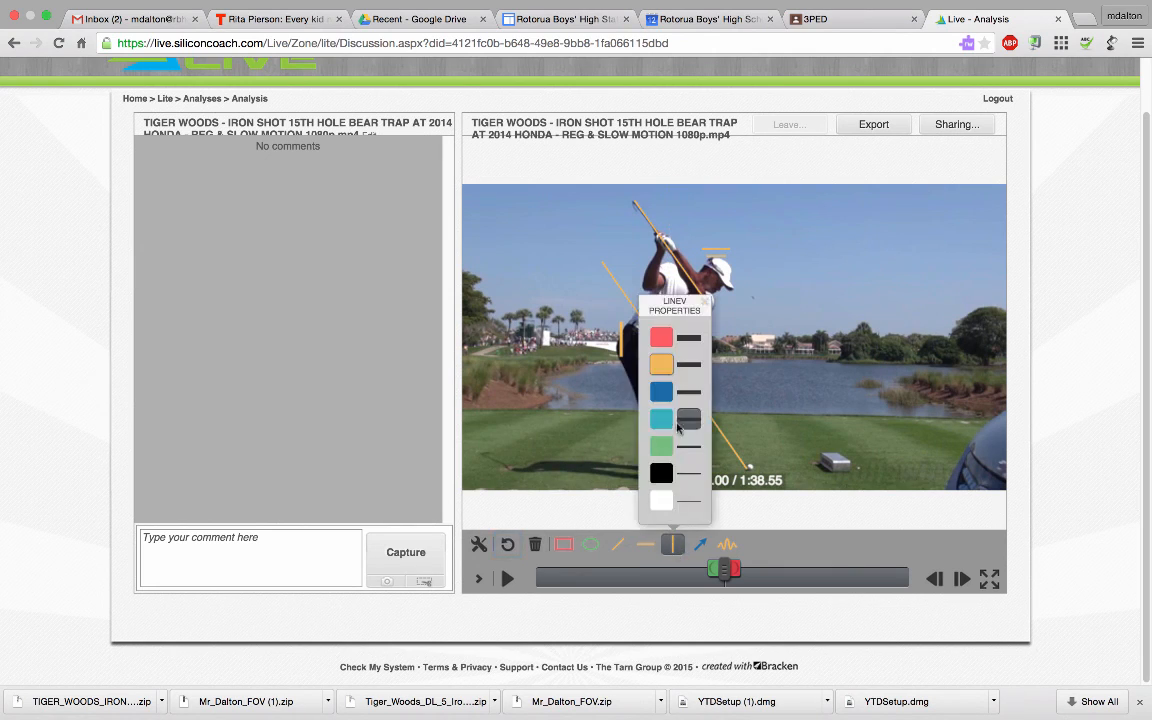
click(660, 338)
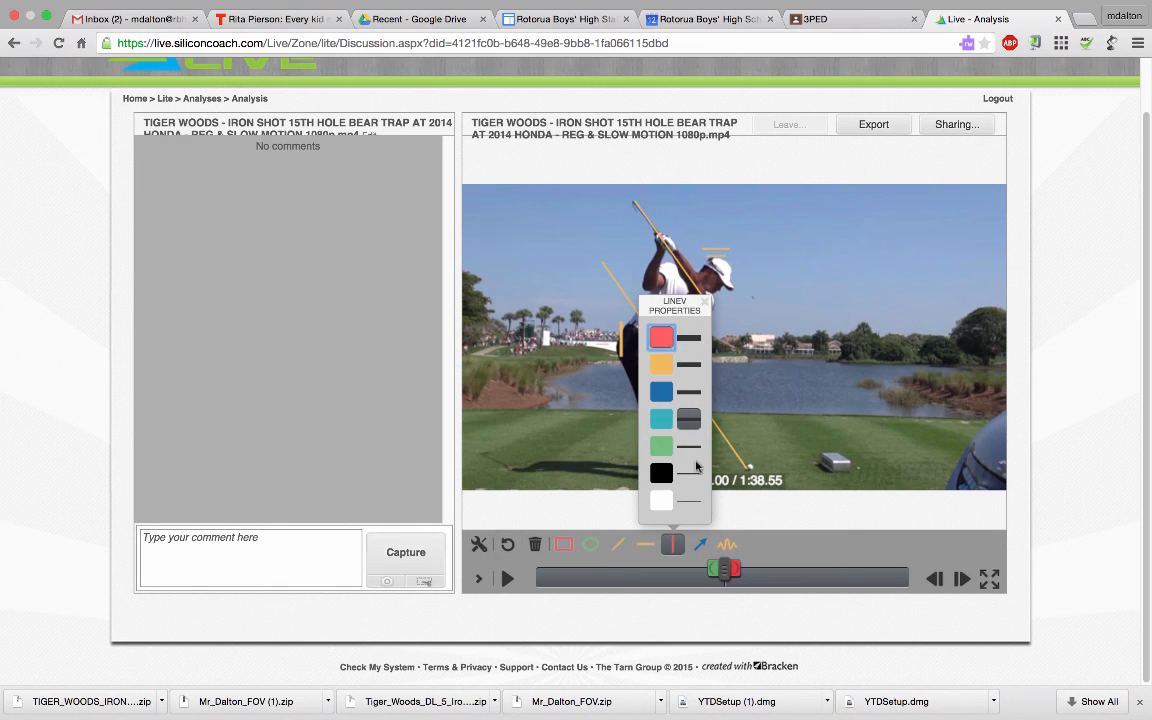
click(688, 450)
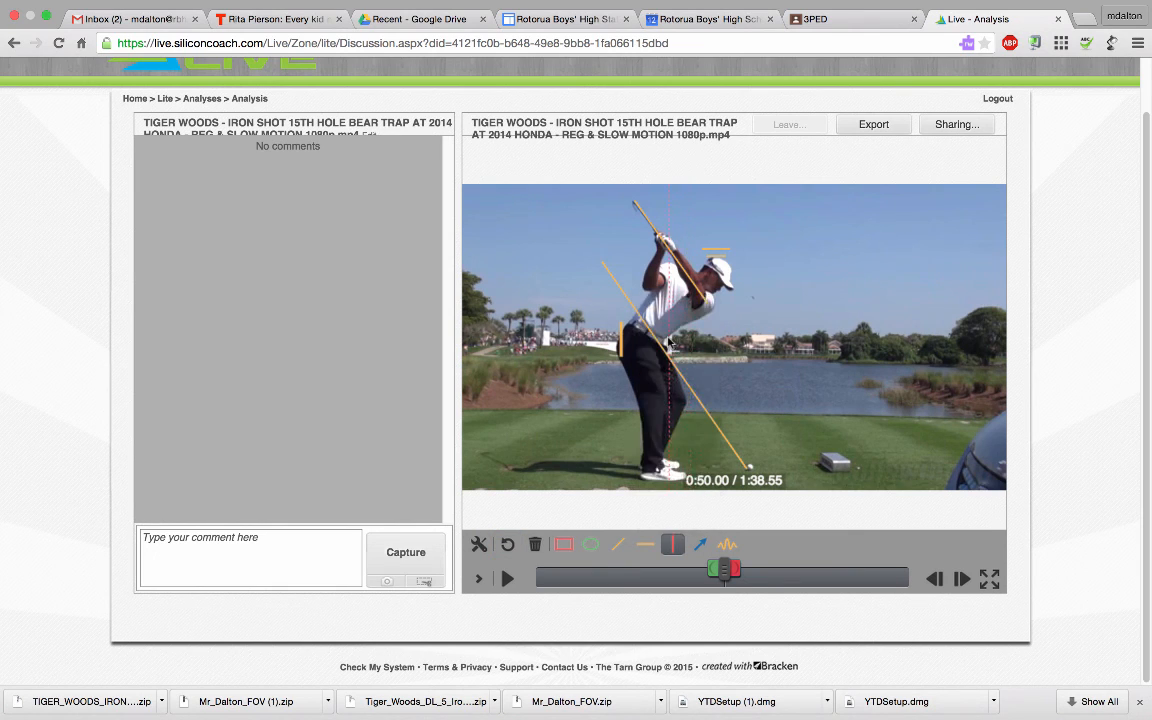
mouse_move(667, 337)
mouse_down()
mouse_move(667, 358)
mouse_move(615, 355)
mouse_move(616, 370)
mouse_up()
Step: Play on from the top of the backswing, then advance seven frames with the Right arrow key
click(505, 580)
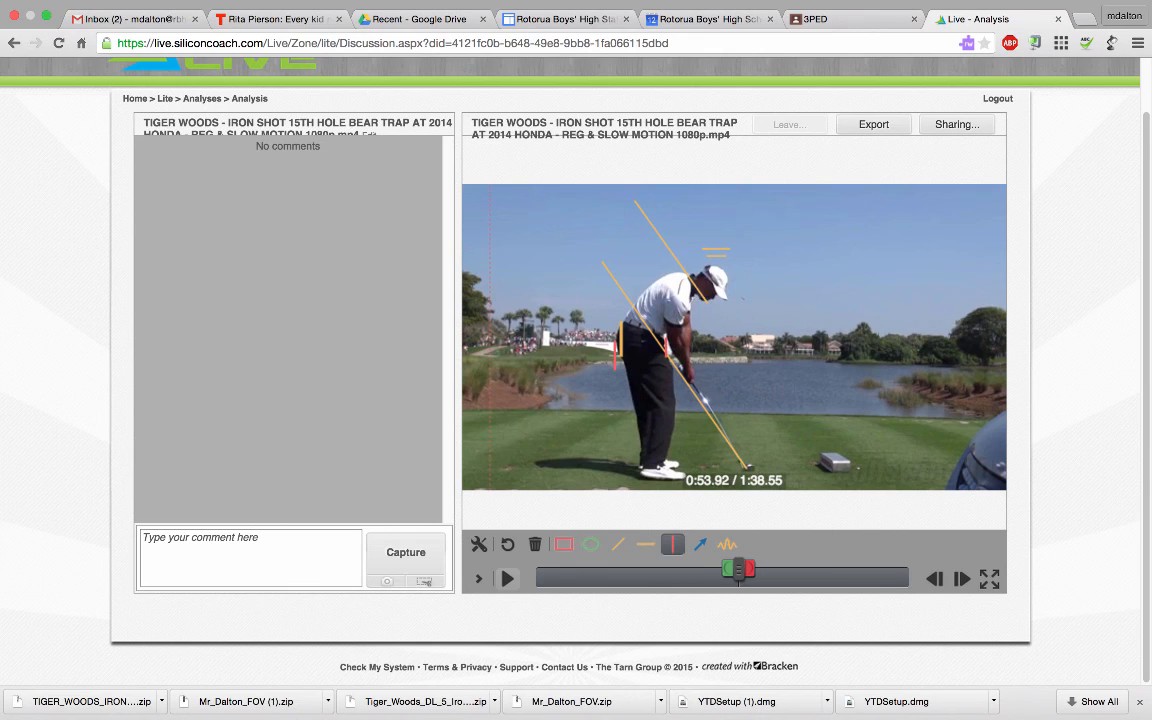
click(645, 544)
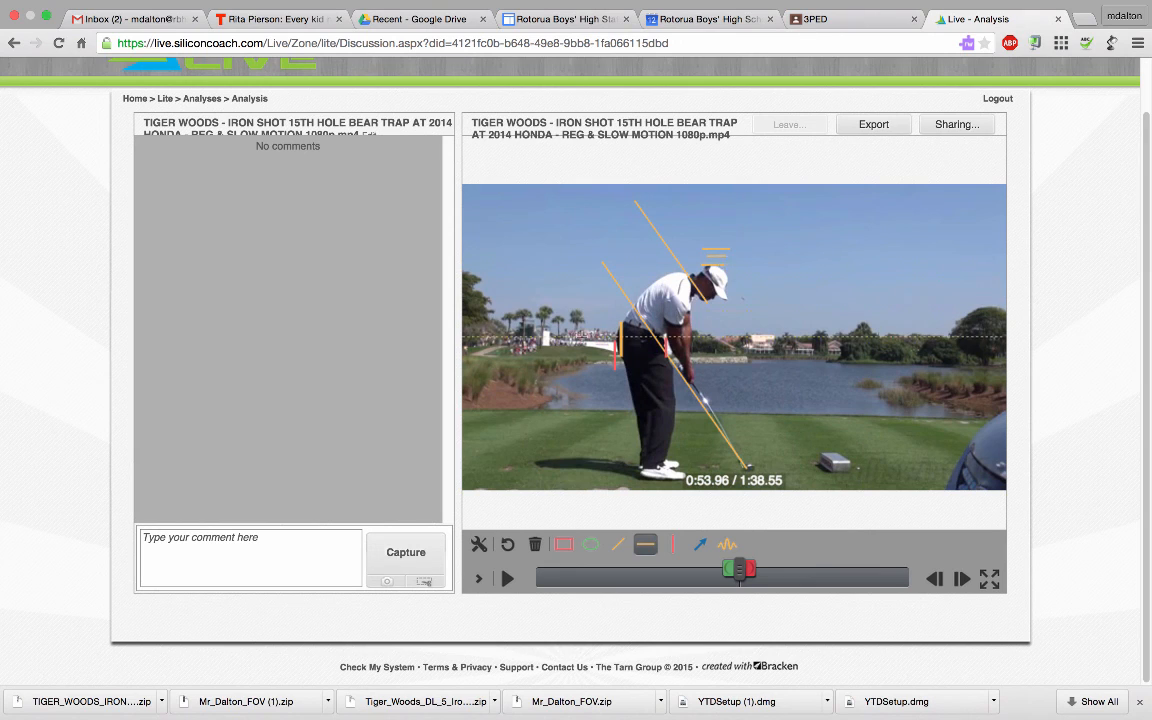
key(Right)
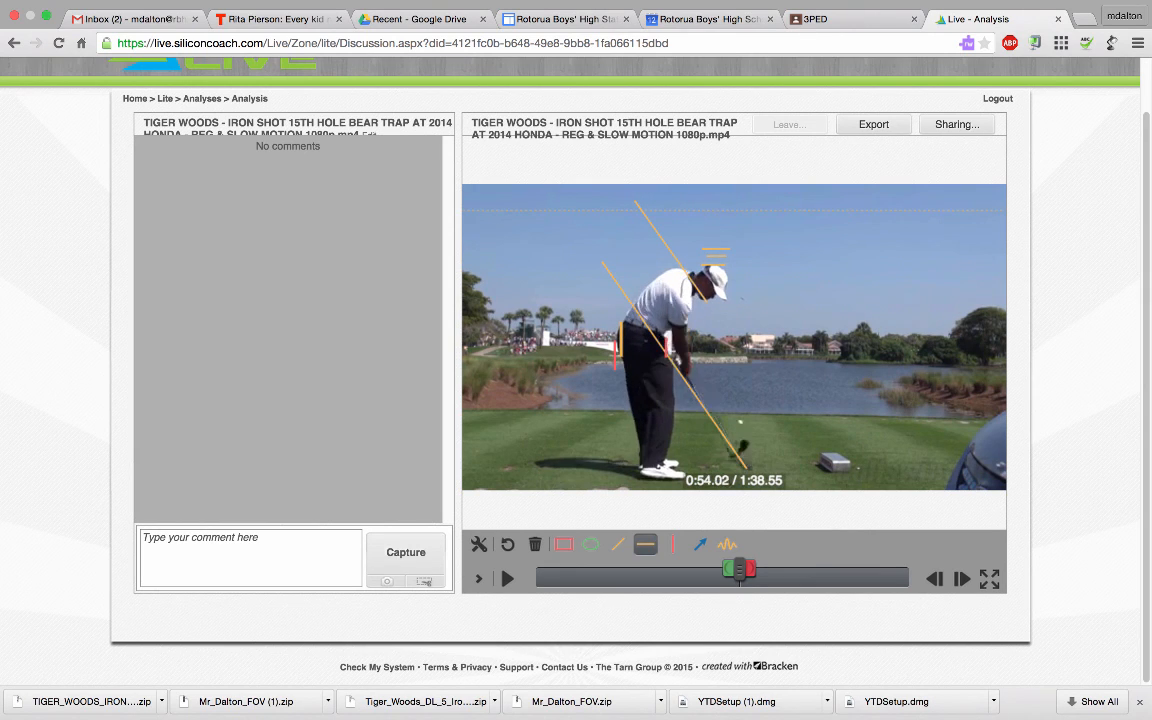
key(Right)
key(Right)
key(Right)
key(Right)
key(Right)
key(Right)
key(Right)
key(Right)
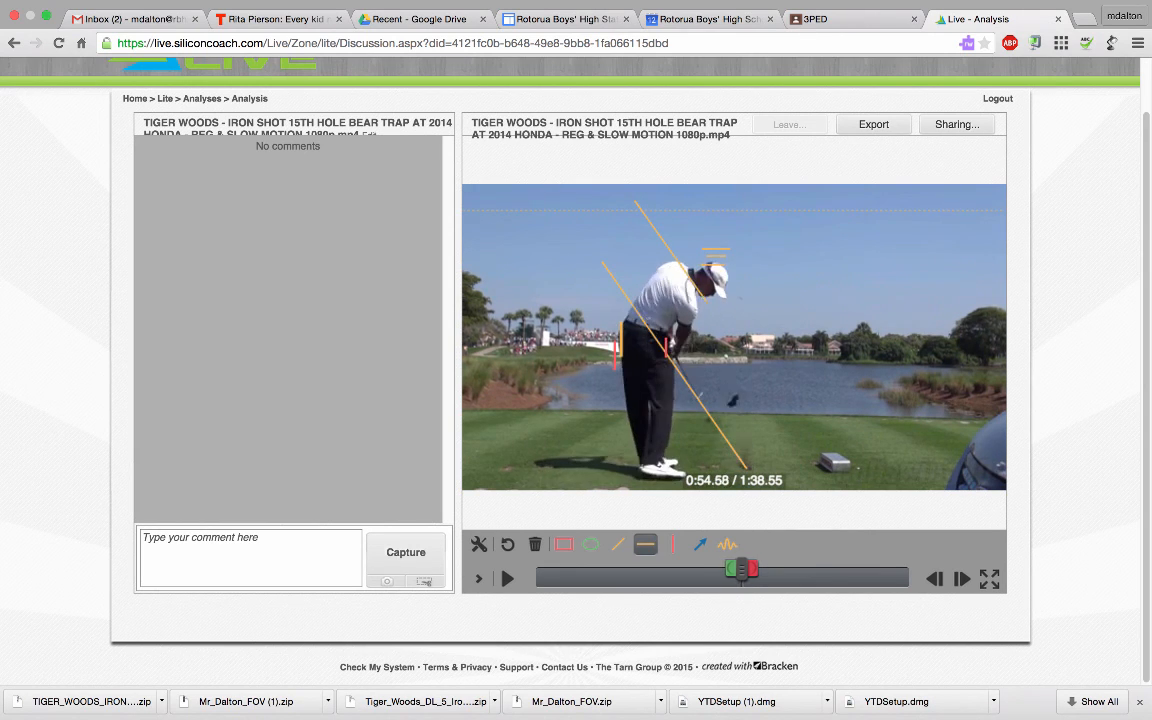
key(Right)
key(Right)
key(Right)
key(Right)
key(Right)
key(Right)
key(Right)
key(Right)
key(Right)
key(Right)
key(Right)
key(Right)
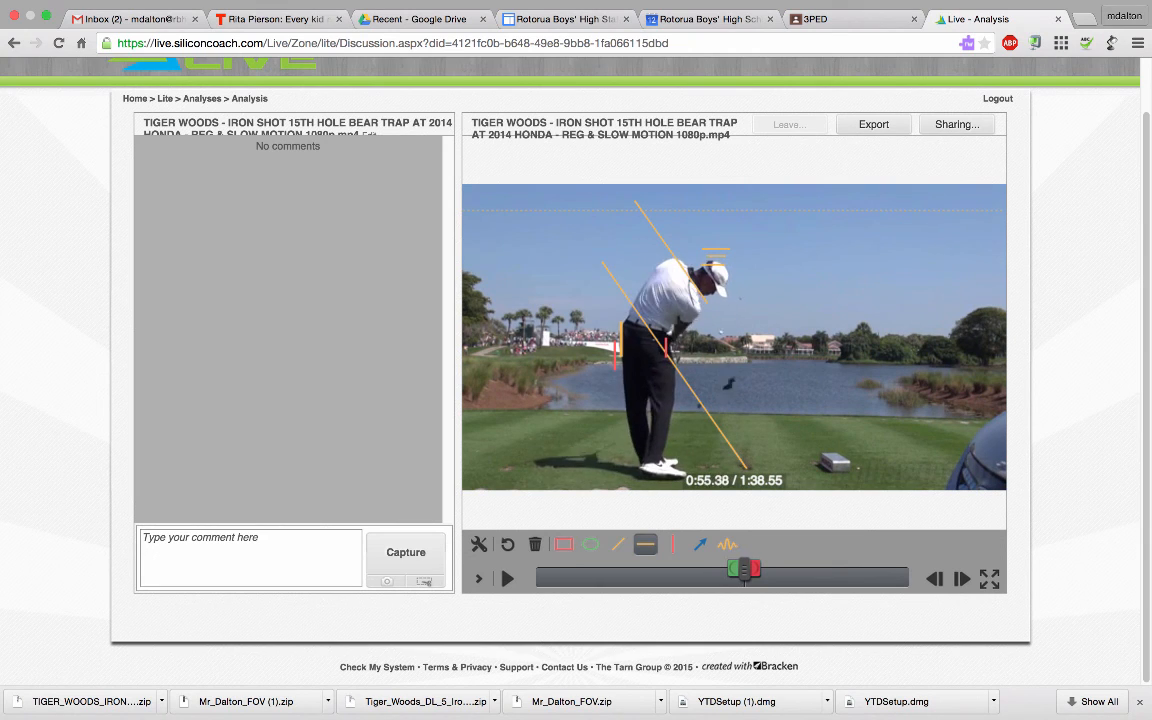
key(Right)
key(Right)
key(Right)
key(Right)
key(Right)
key(Right)
key(Right)
key(Right)
key(Right)
key(Right)
key(Right)
key(Right)
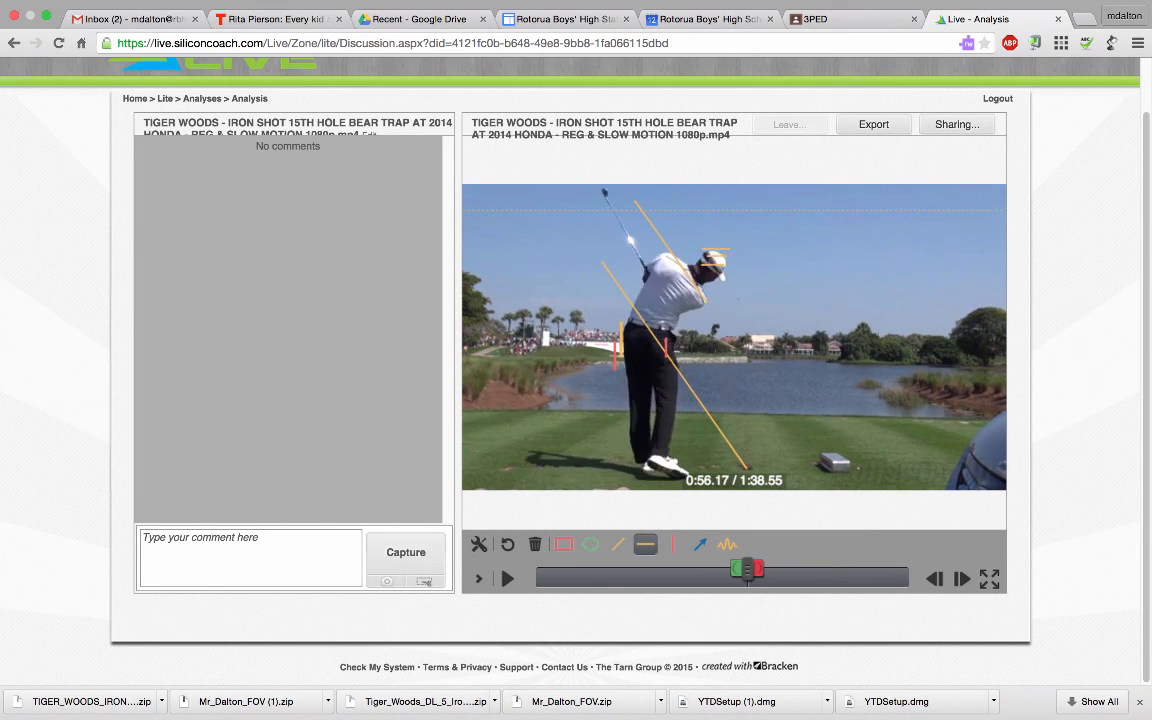
key(Right)
key(Right)
key(Right)
key(Right)
key(Right)
key(Right)
key(Right)
key(Right)
key(Right)
key(Right)
key(Right)
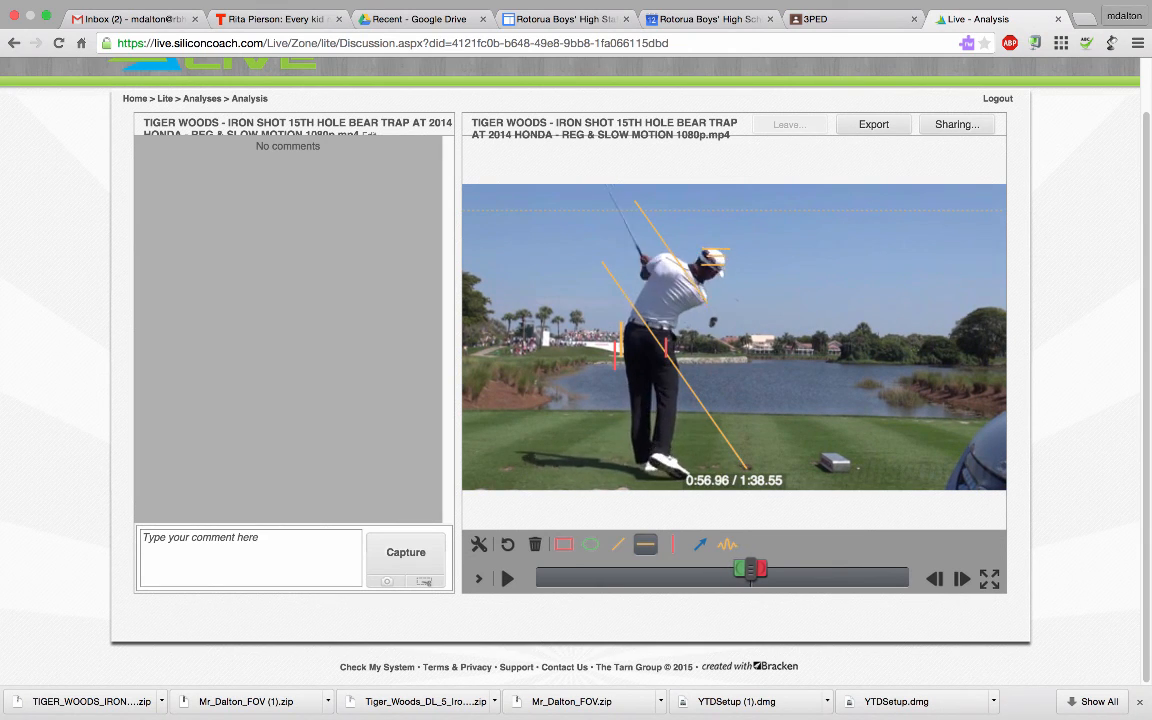
key(Right)
key(Right)
key(Right)
key(Right)
key(Right)
key(Right)
key(Right)
key(Right)
key(Right)
key(Right)
key(Right)
key(Right)
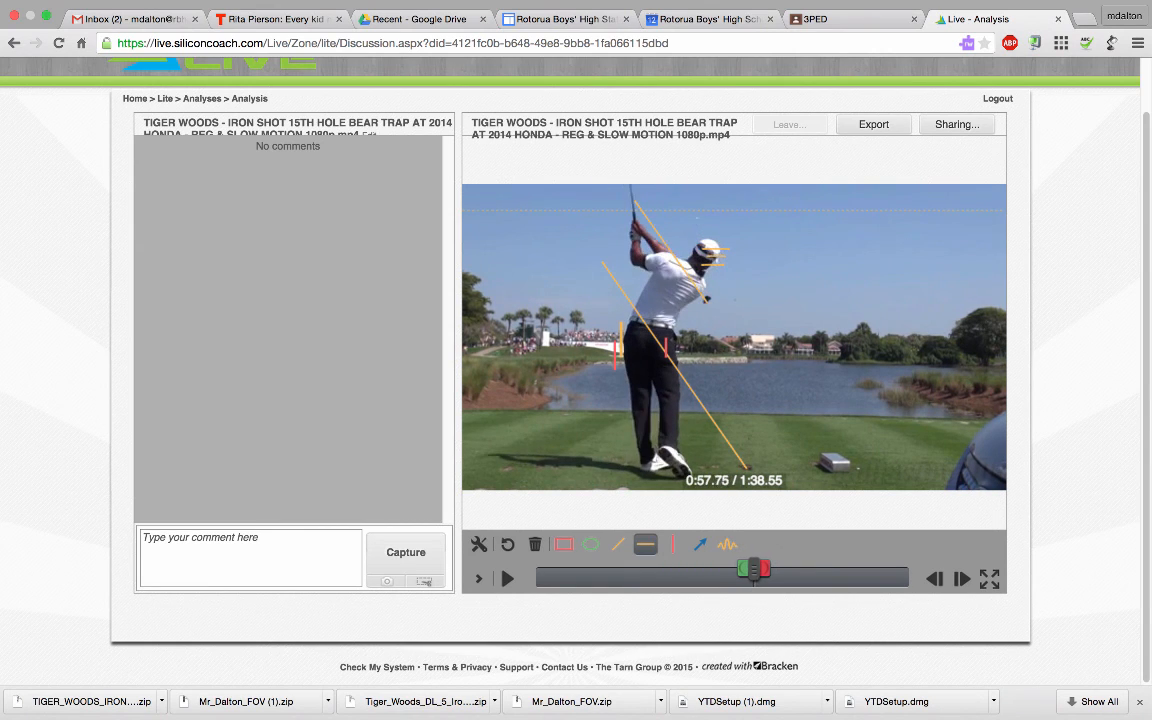
key(Right)
key(Right)
key(Right)
key(Right)
key(Right)
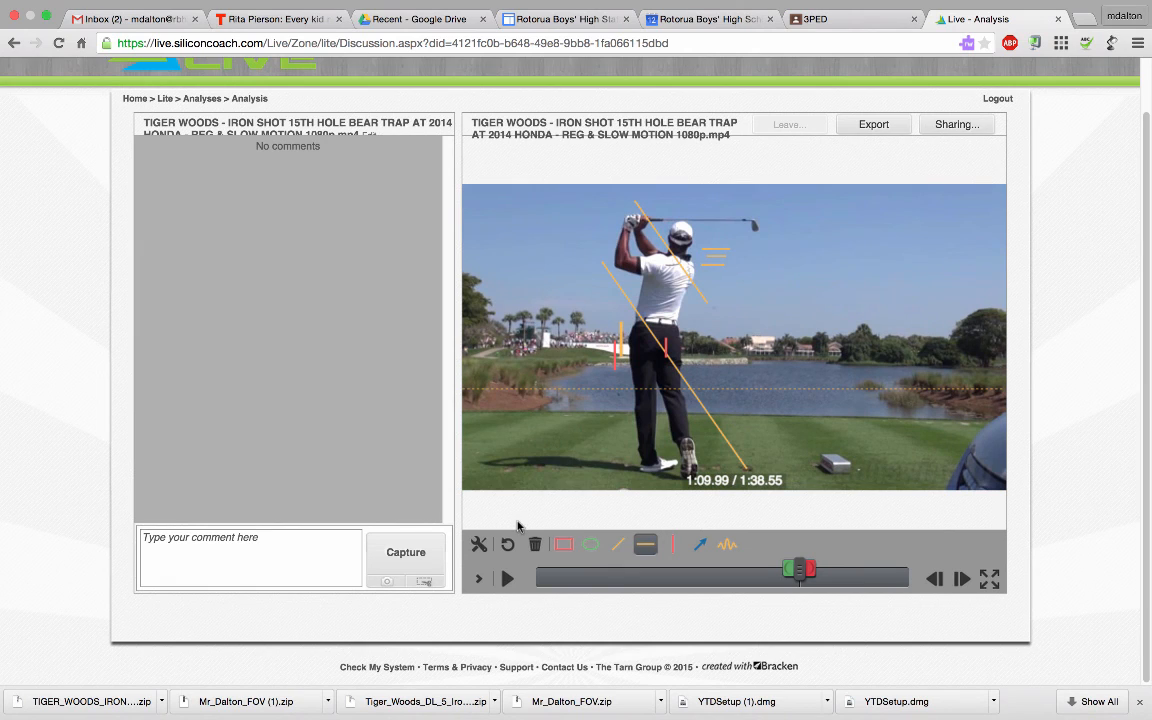
Step: Clear the lines and pick 'Tiger Woods - 5 iron FO - Slow motion.mp4' for a new single-video analysis
click(535, 545)
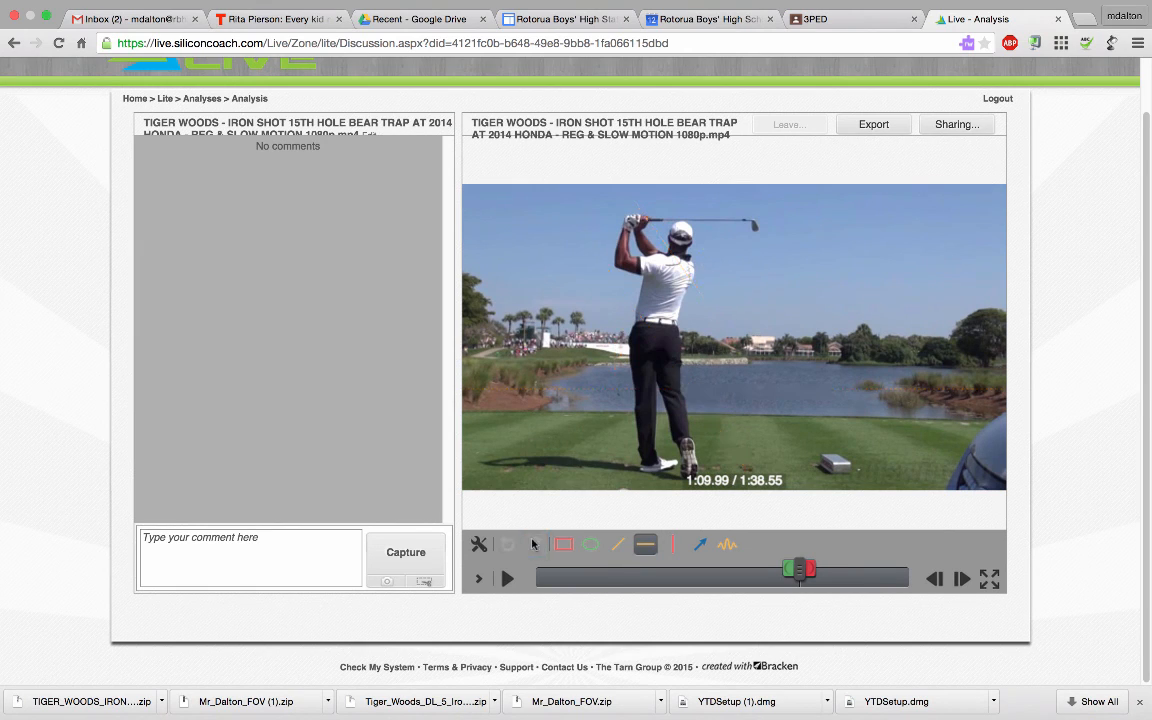
click(201, 100)
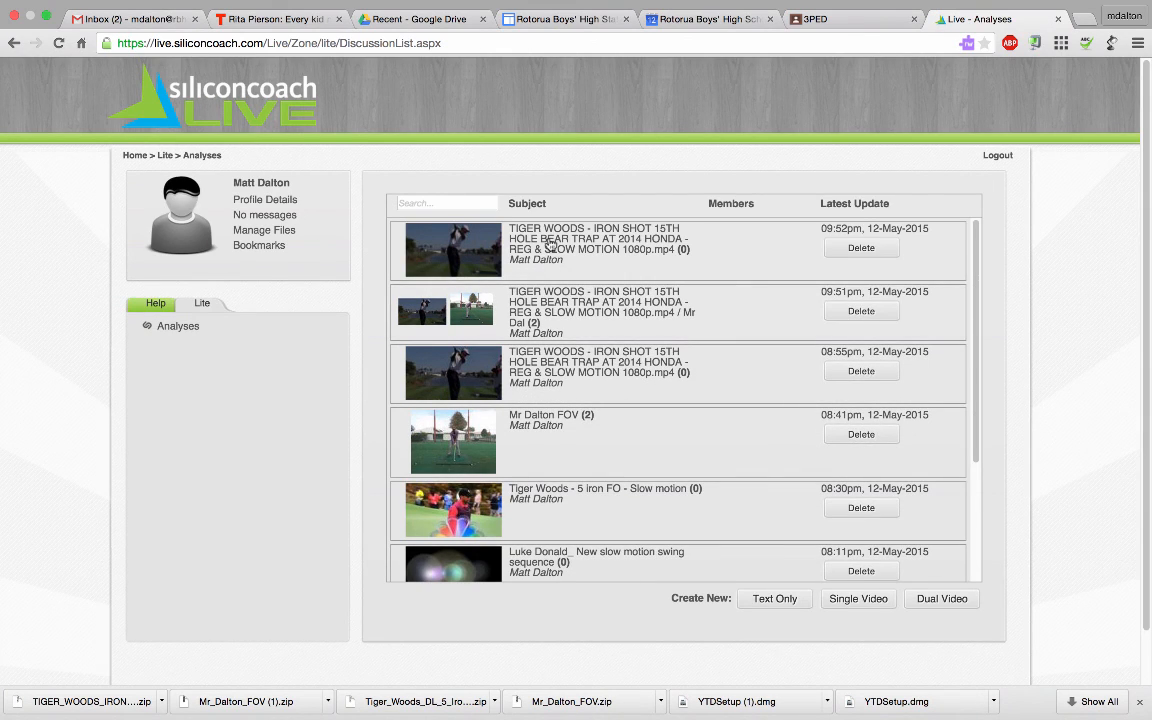
click(858, 598)
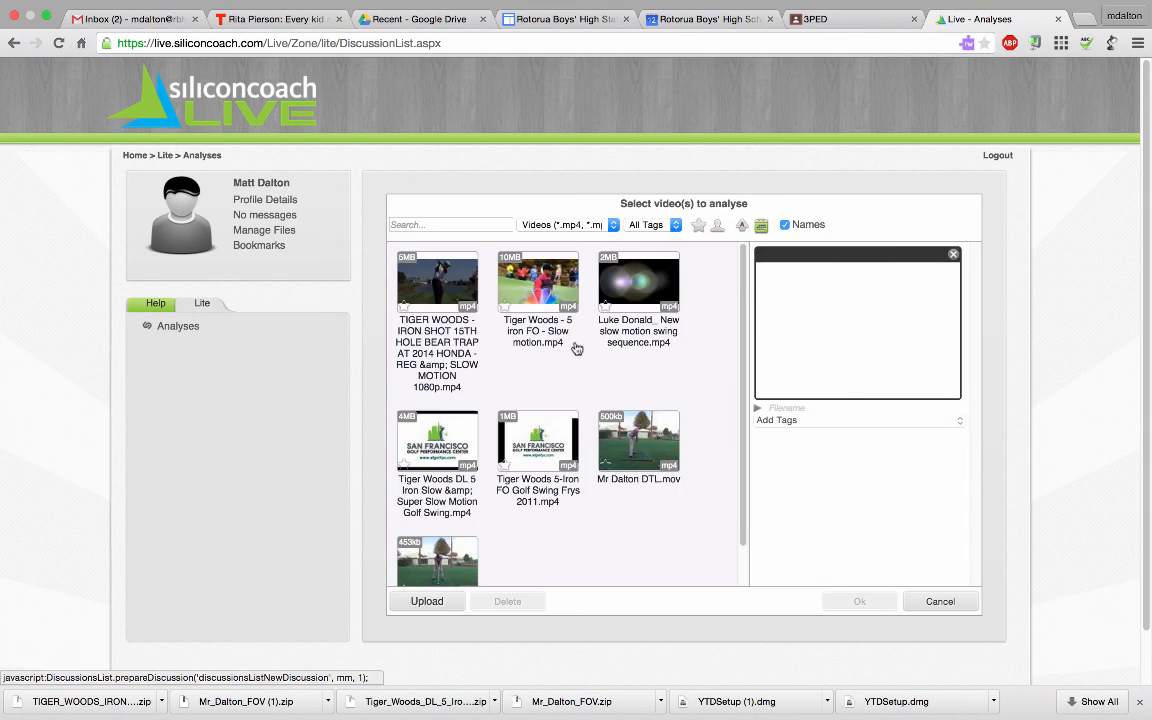
click(530, 283)
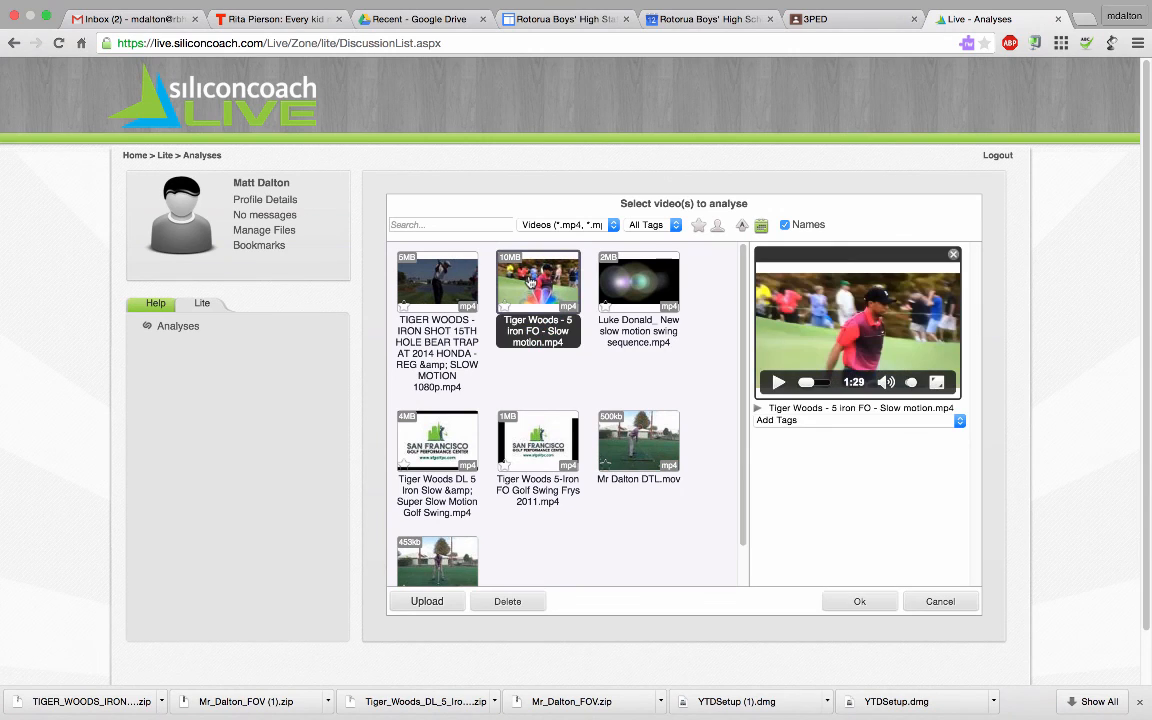
click(864, 604)
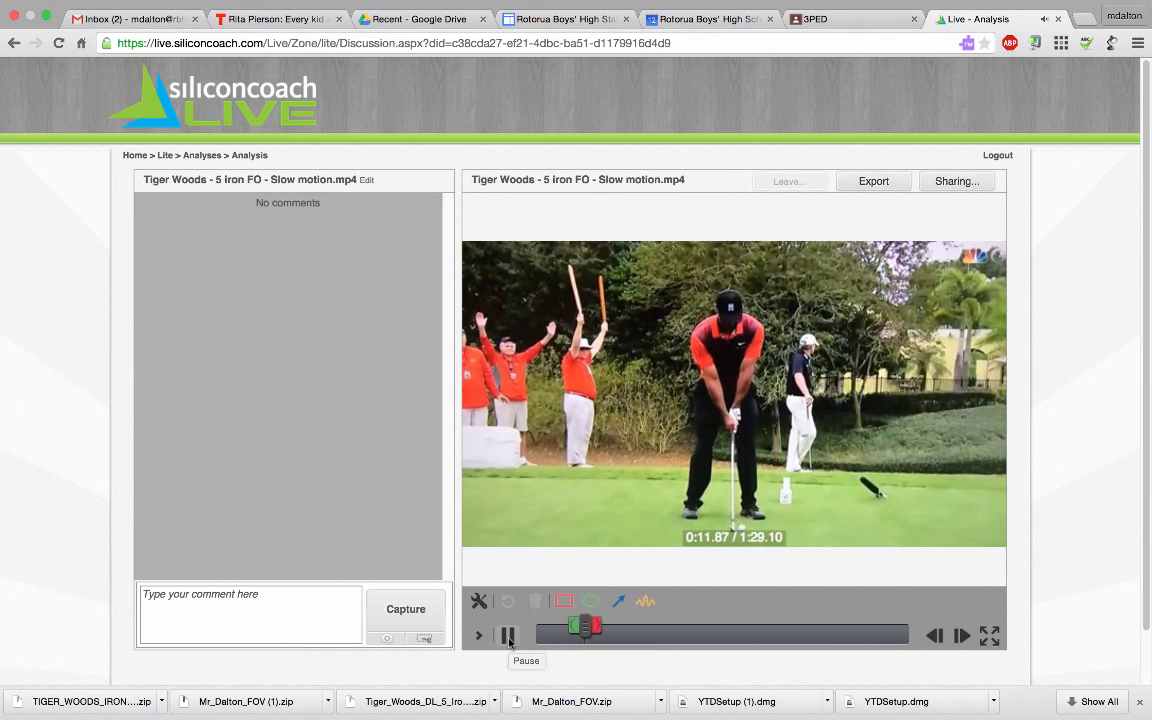
Step: Pause at 0:11.47 and draw two orange vertical lines up either side of the golfer
click(508, 637)
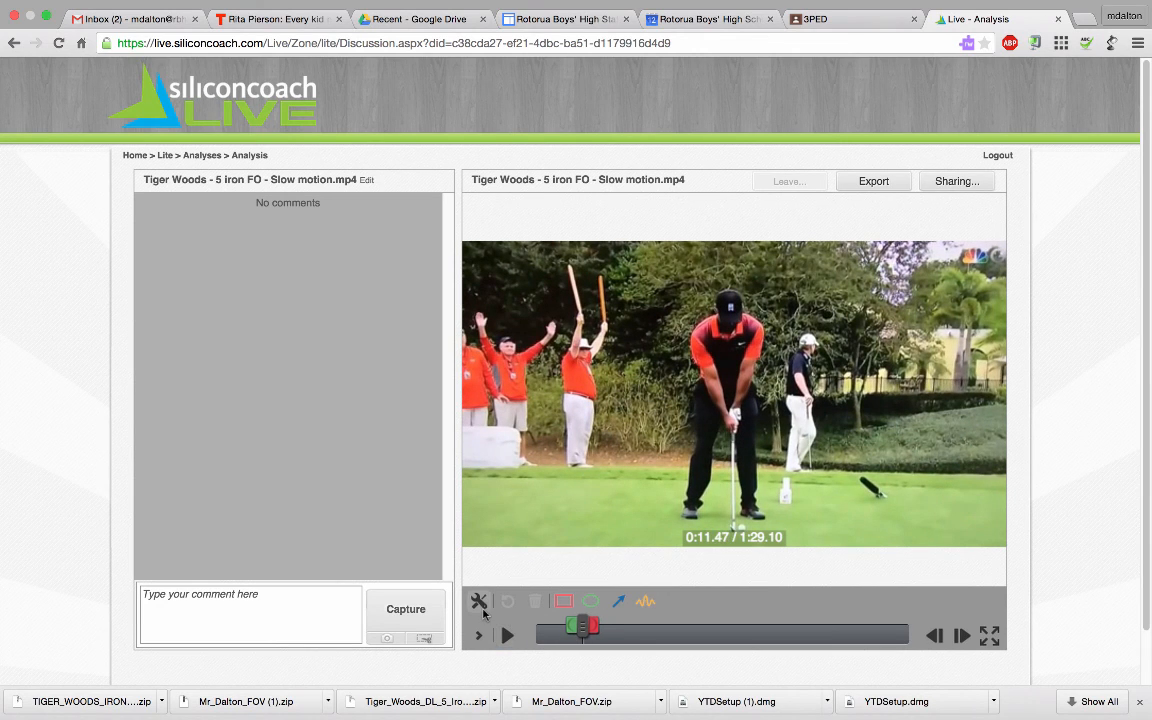
click(479, 602)
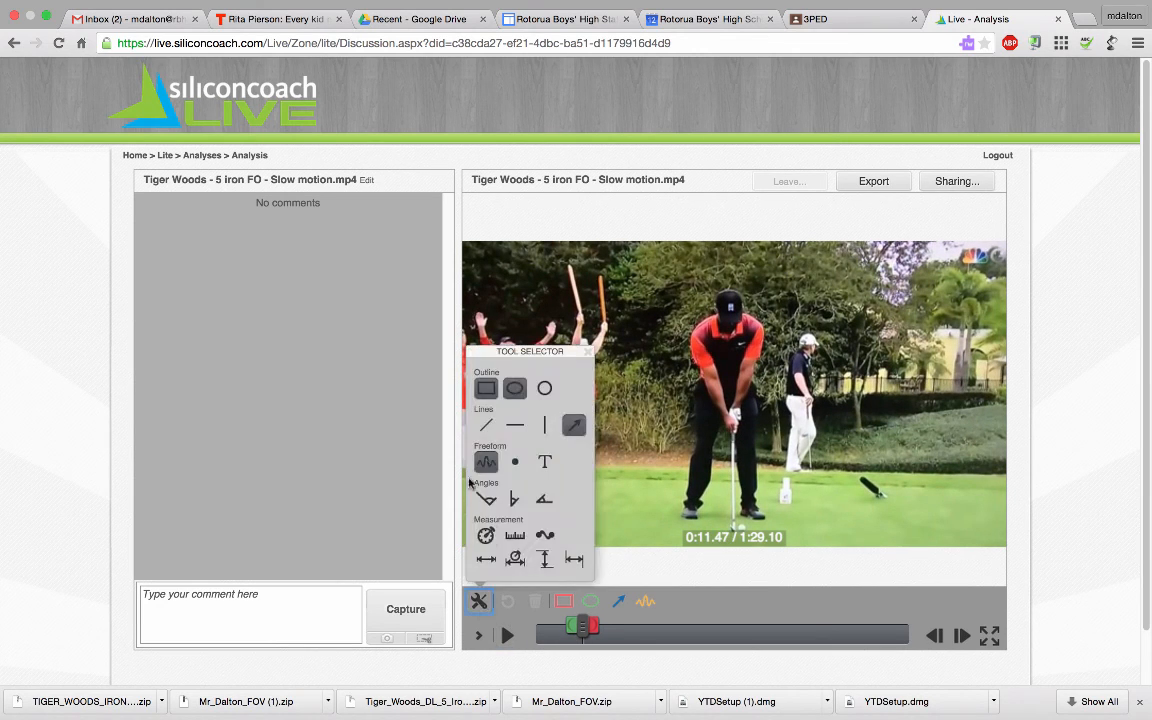
click(543, 424)
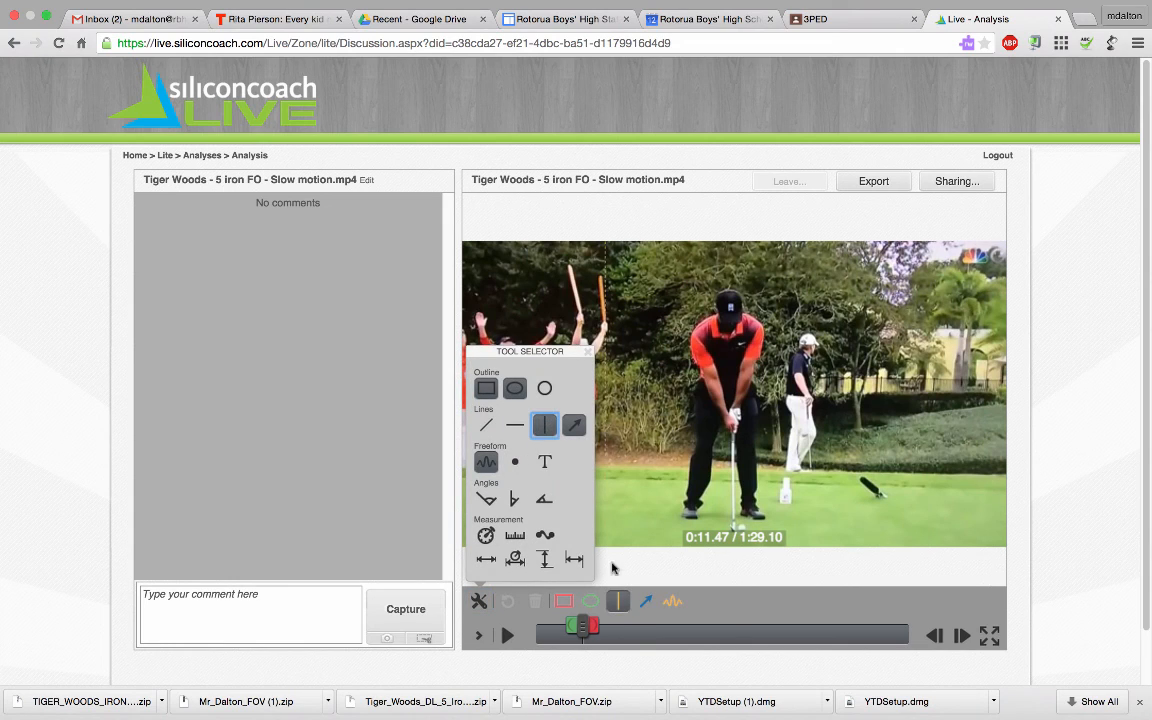
click(588, 352)
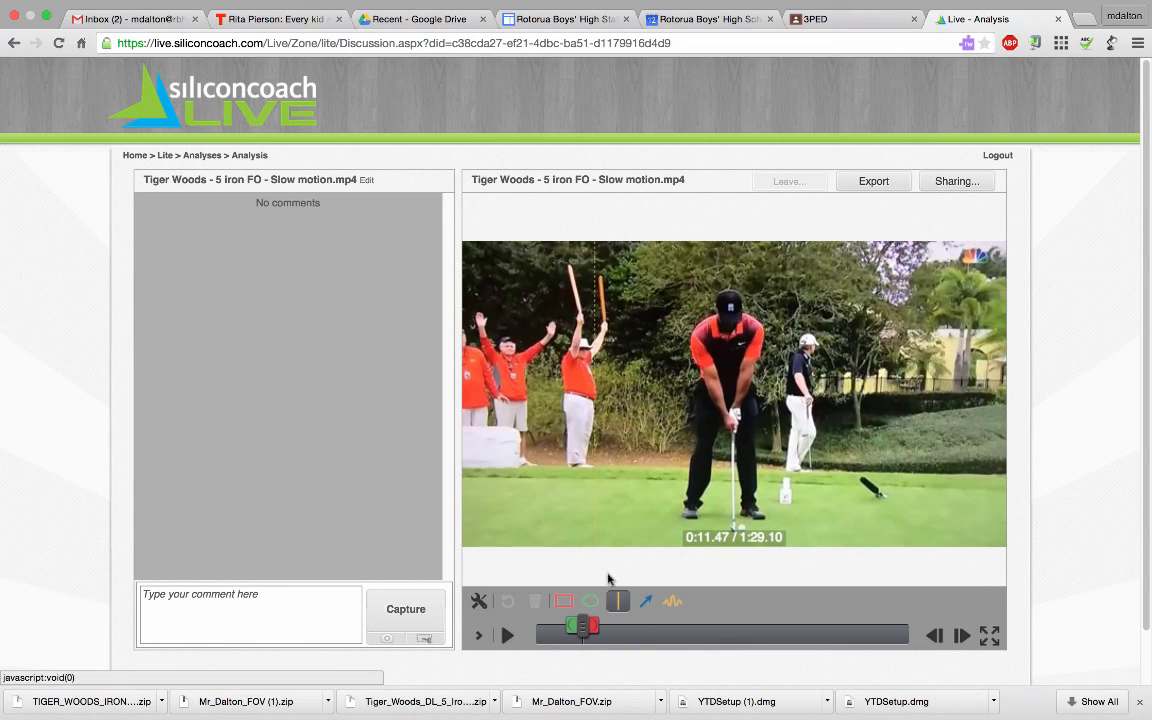
click(619, 608)
click(619, 608)
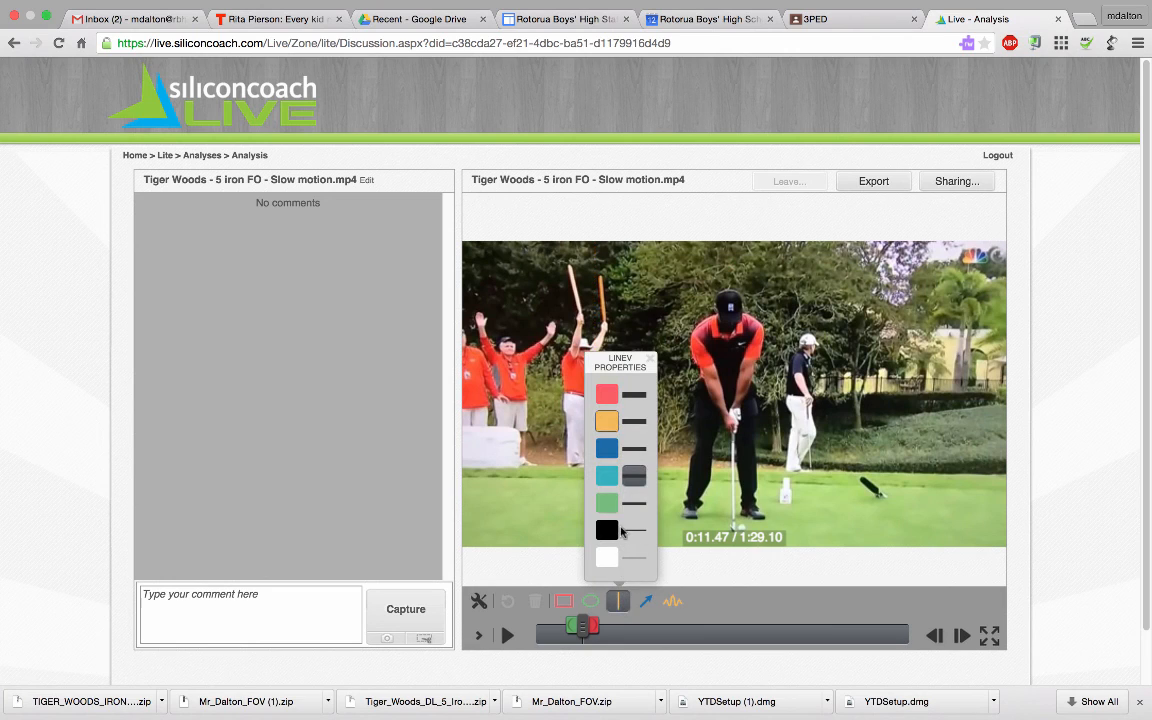
click(632, 535)
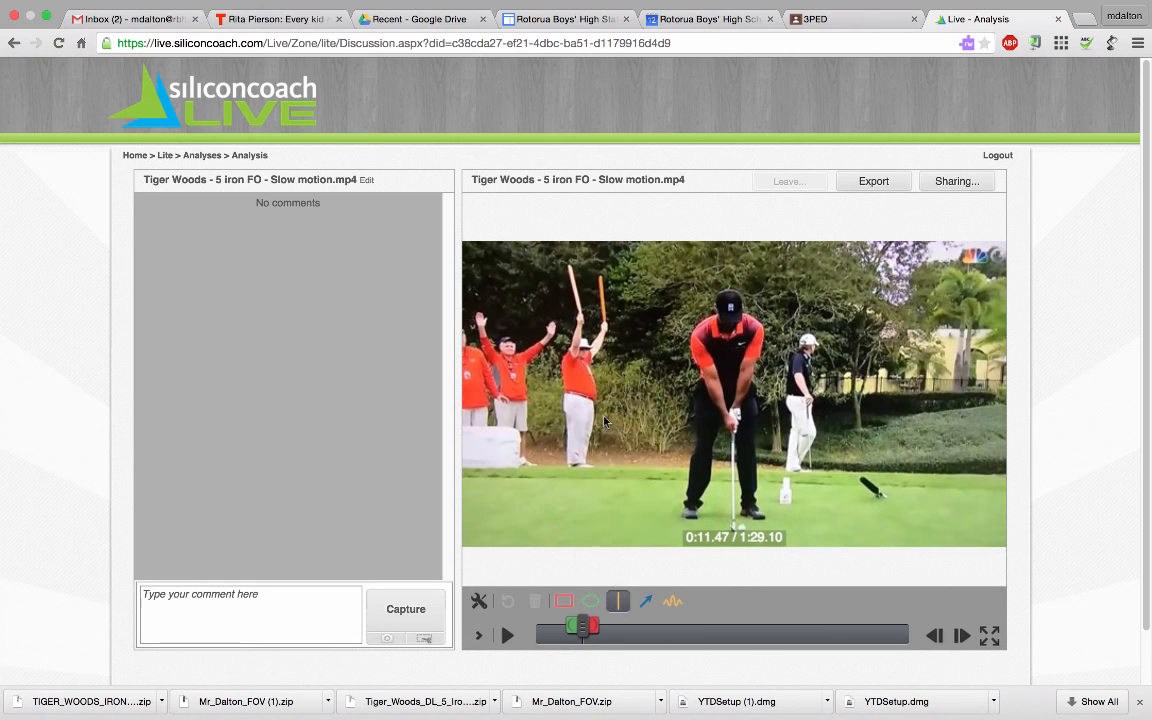
click(659, 528)
drag(683, 521, 673, 287)
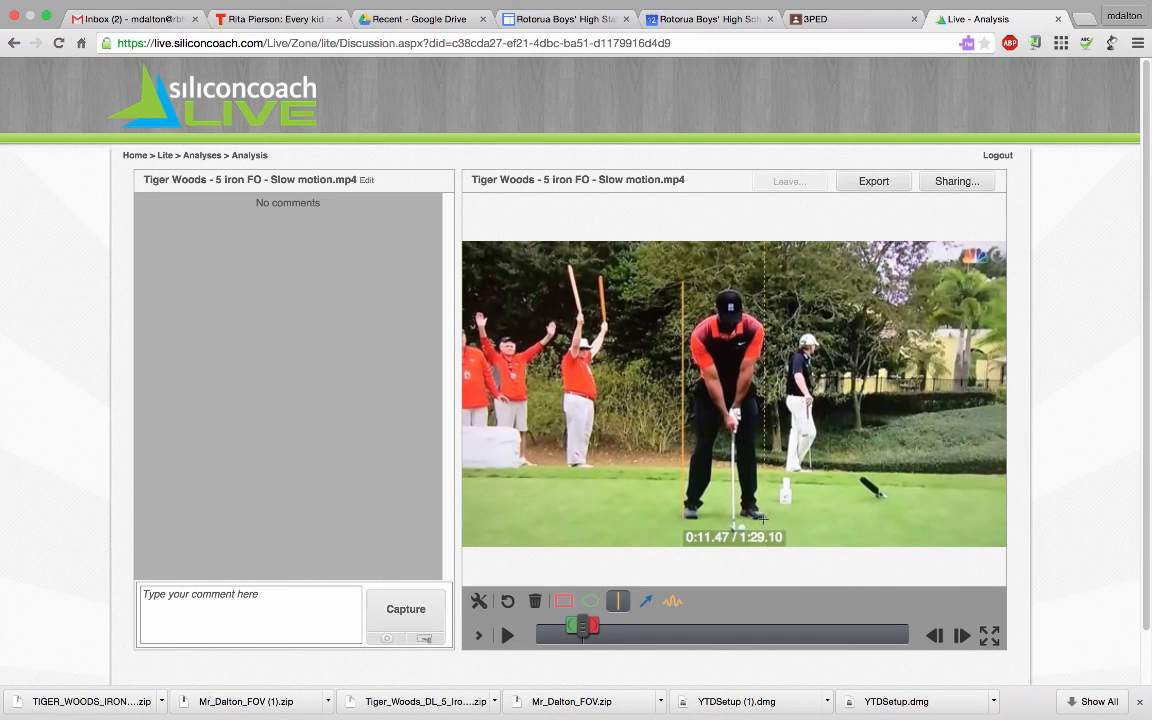
drag(763, 521, 752, 280)
Step: Draw a thicker orange line across the golfer's shoulders, then undo it
click(479, 601)
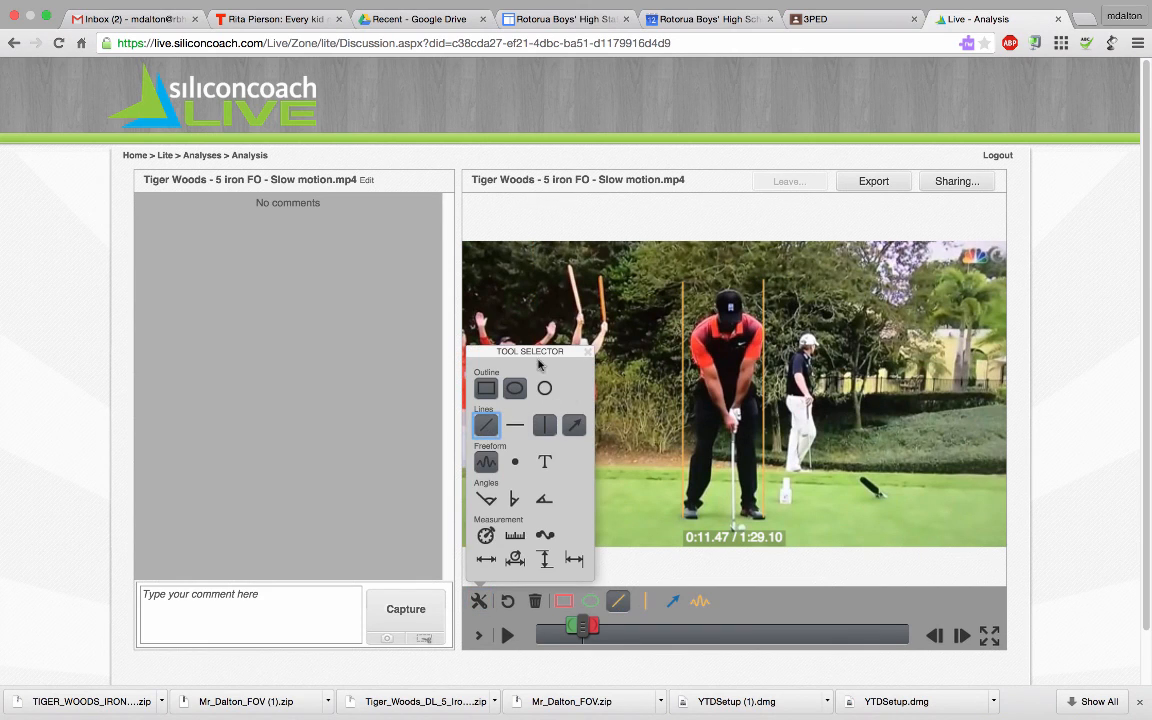
click(487, 426)
click(618, 601)
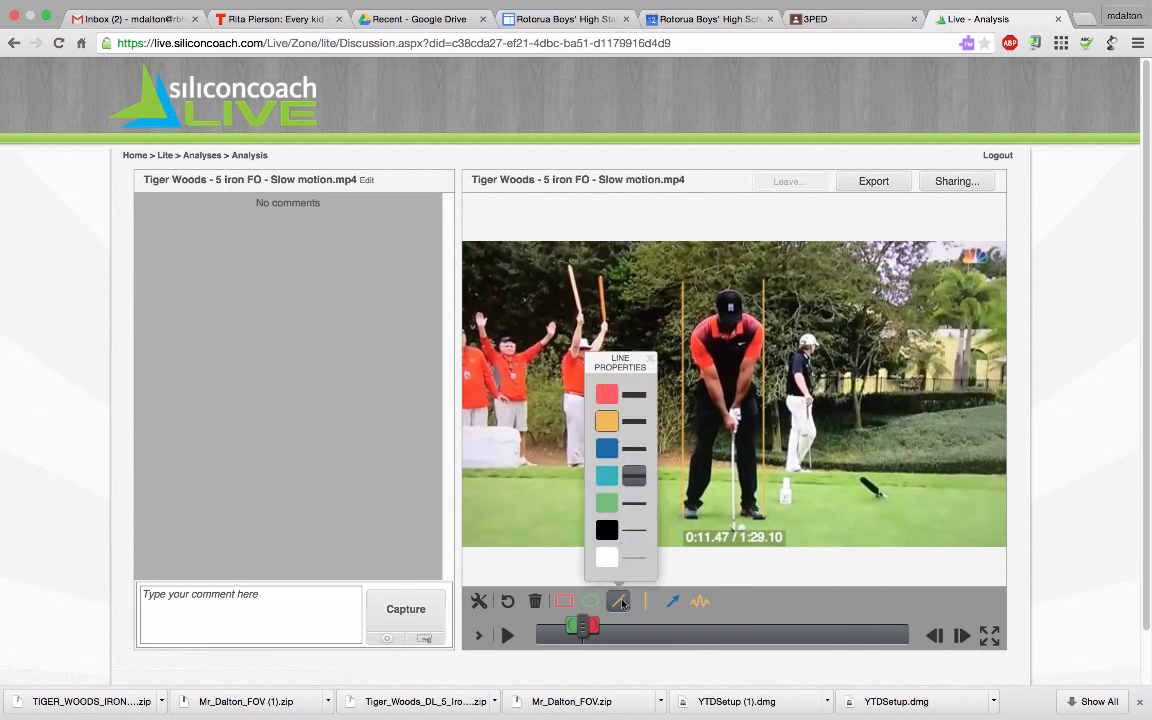
click(642, 534)
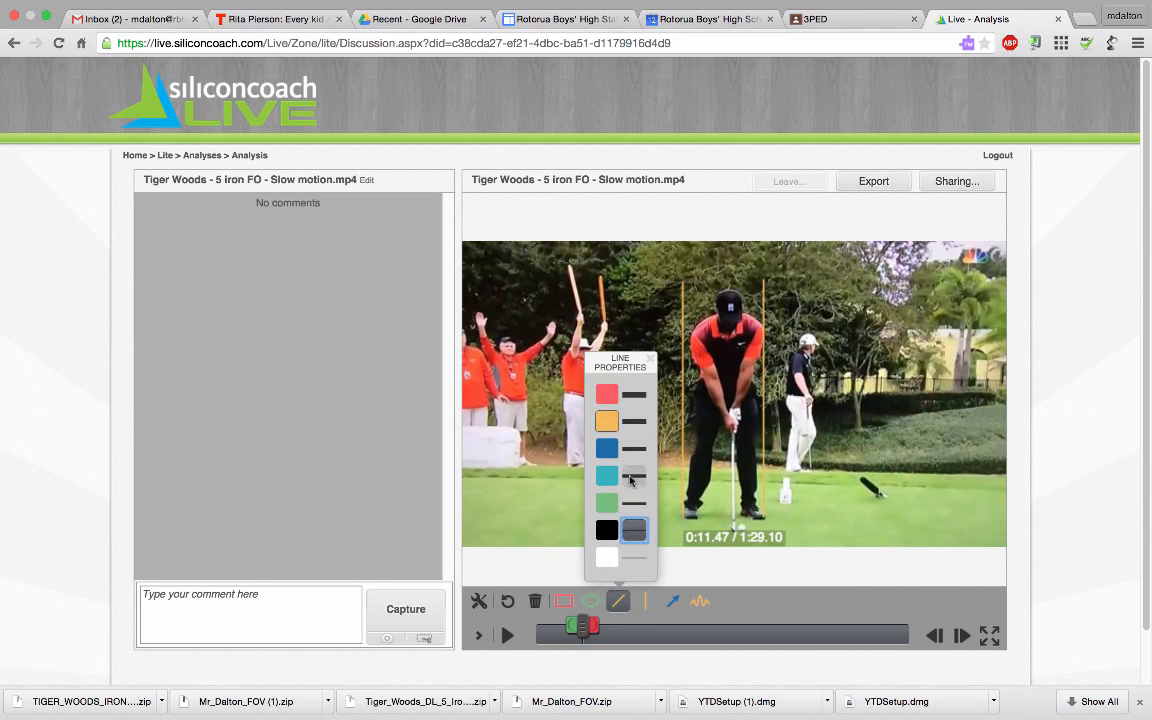
click(607, 420)
drag(693, 340, 763, 330)
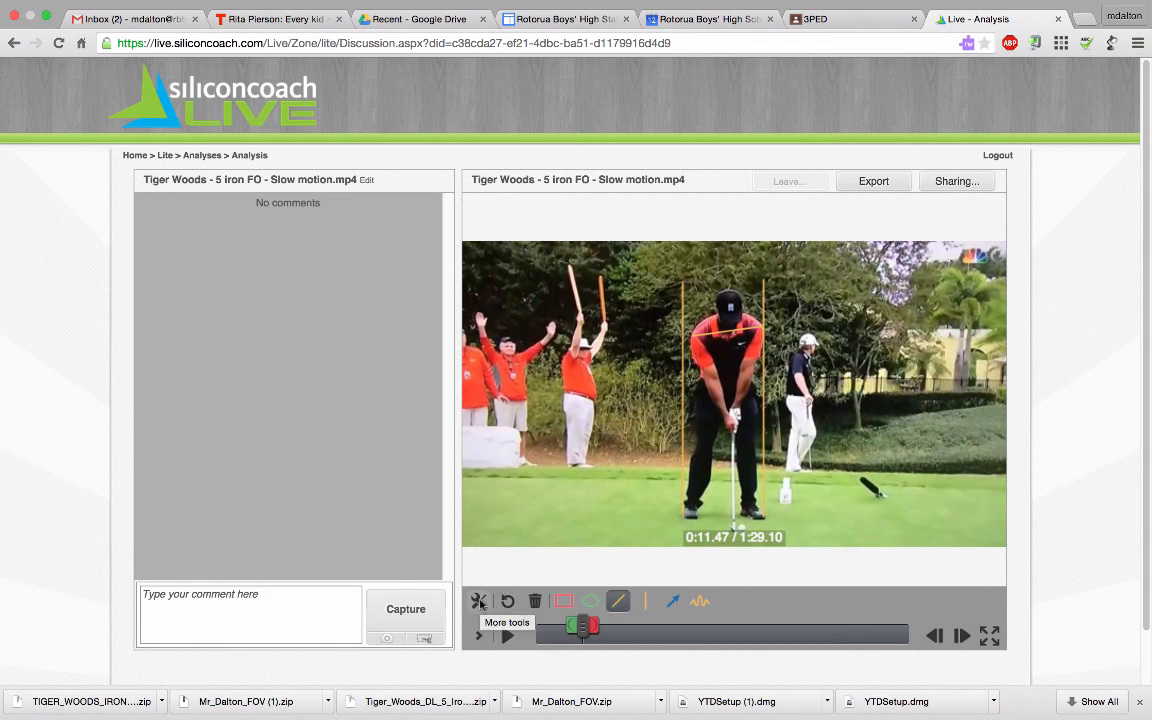
click(506, 601)
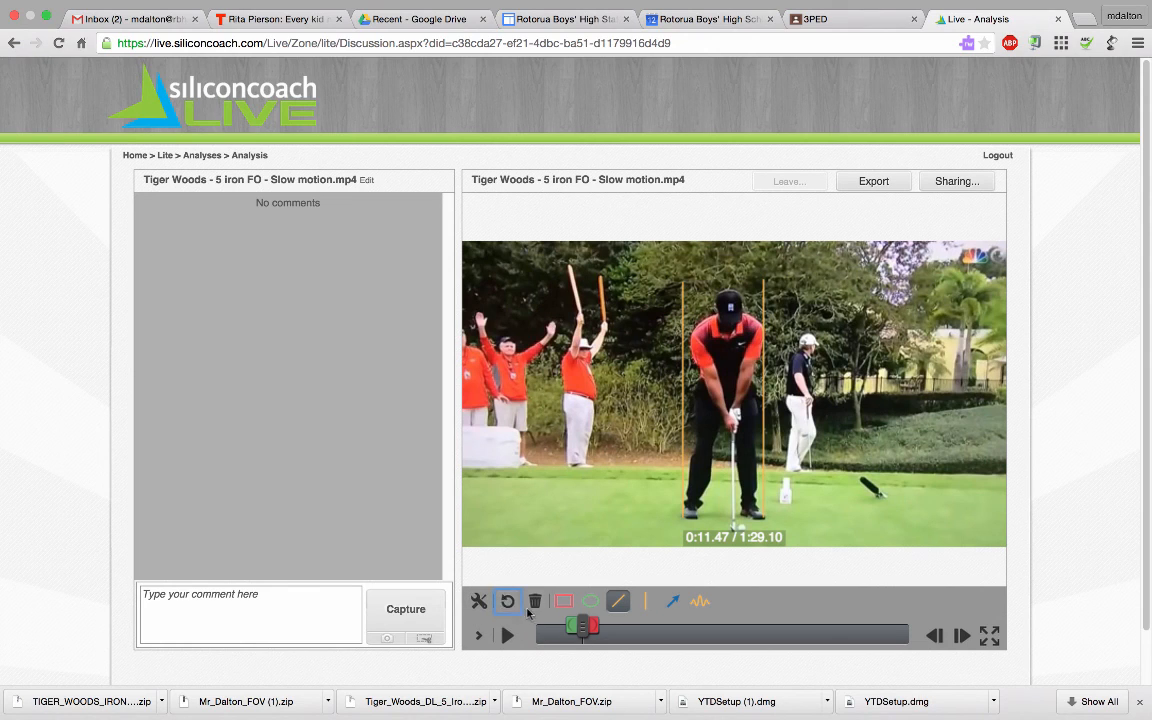
Step: Play the swing through, pause back at address at 0:11.02, and select the Ellipse tool
click(506, 636)
click(506, 636)
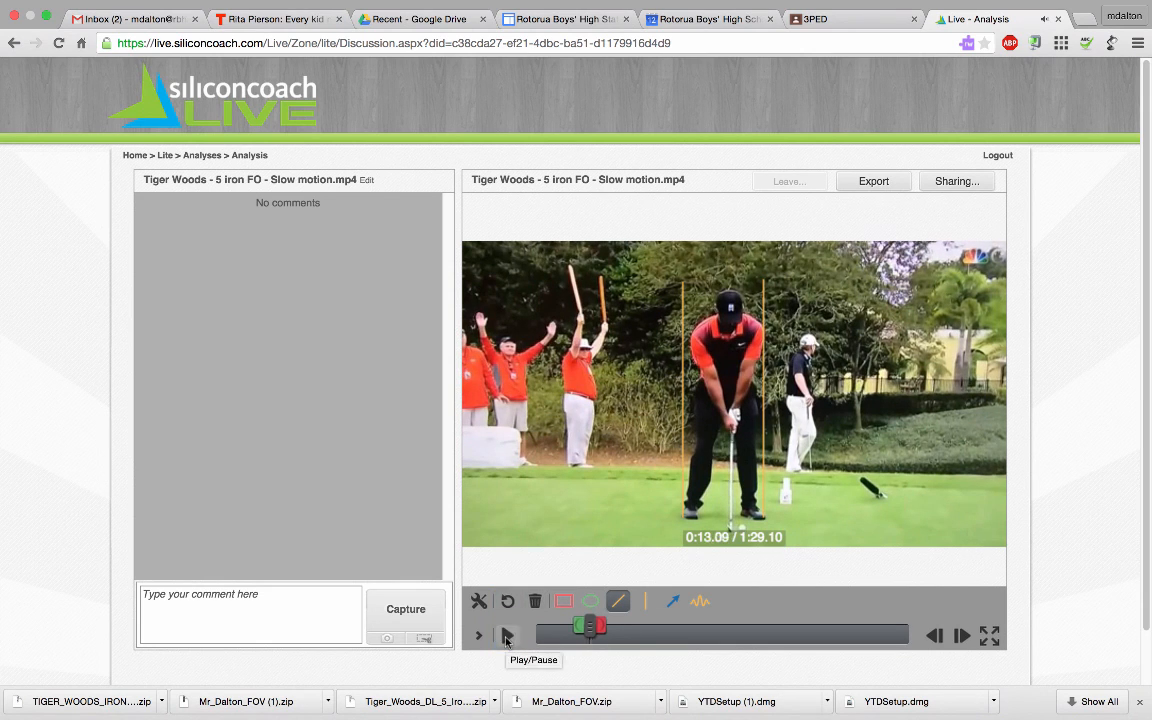
click(506, 636)
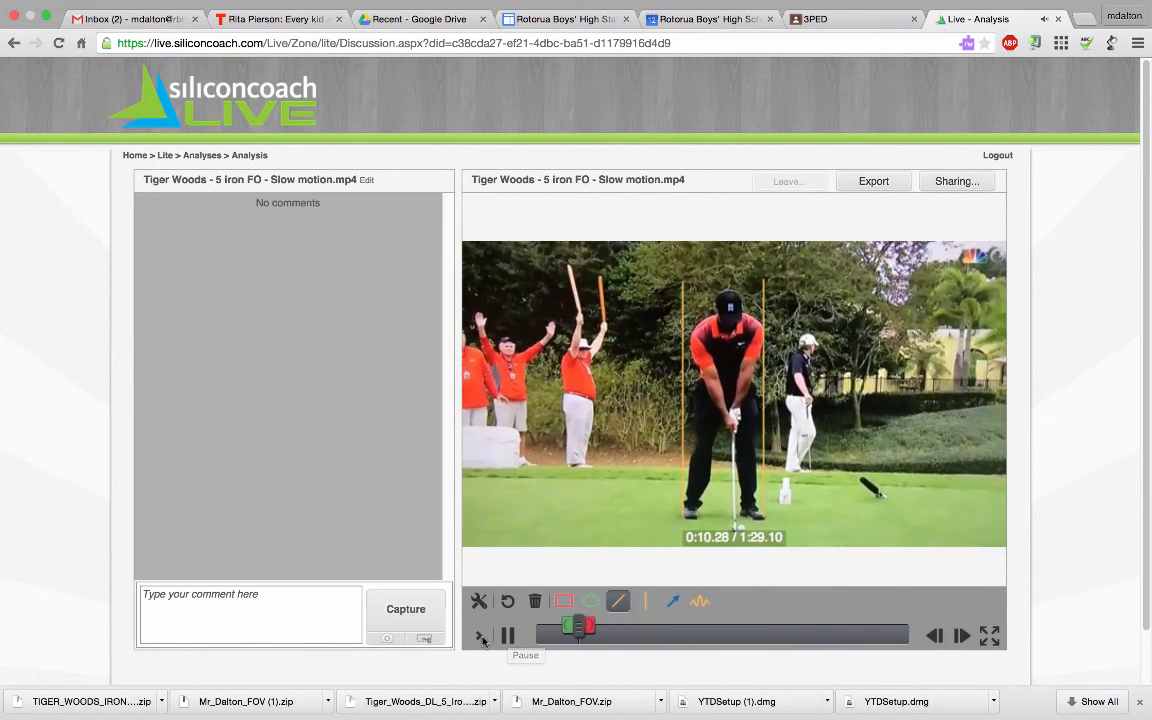
click(507, 636)
click(590, 601)
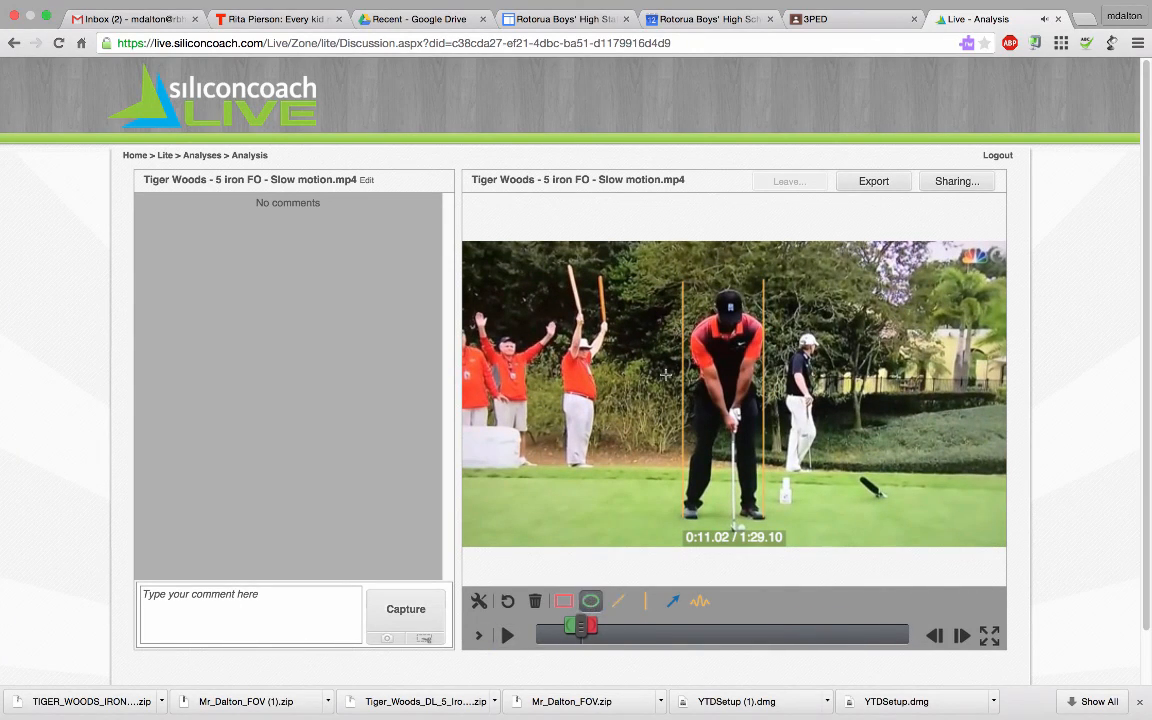
Step: Circle the head with an orange ellipse, play to the top of the backswing at 0:58.85, then undo it
click(587, 604)
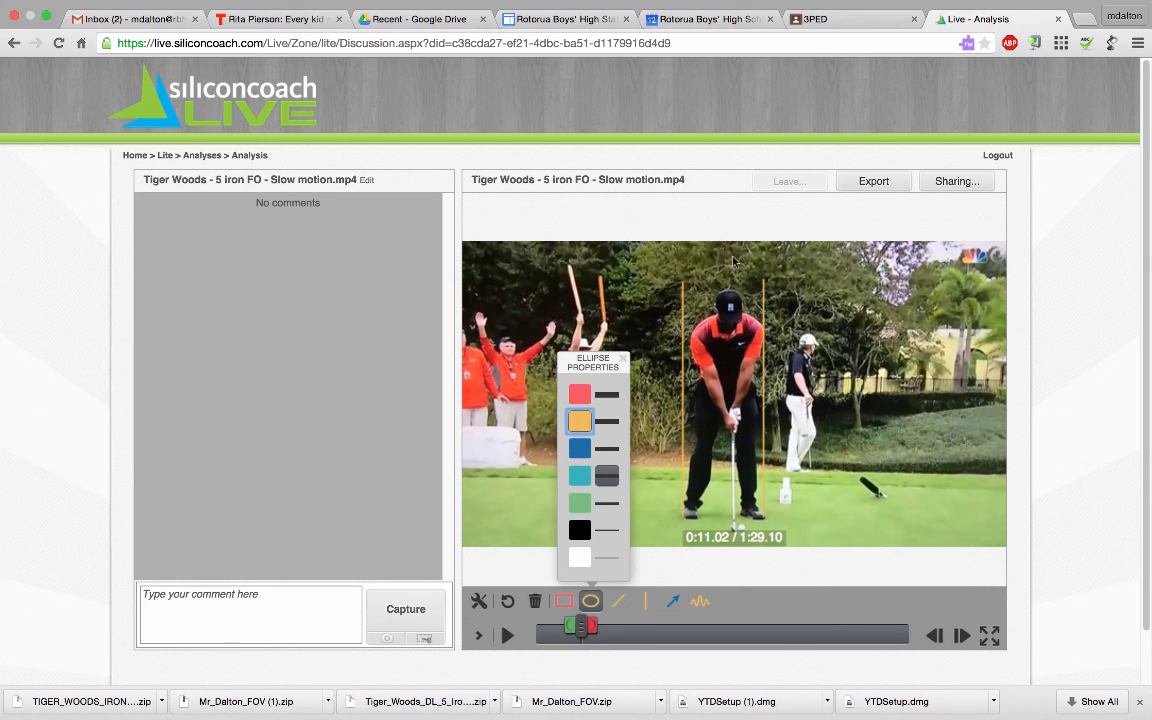
click(610, 531)
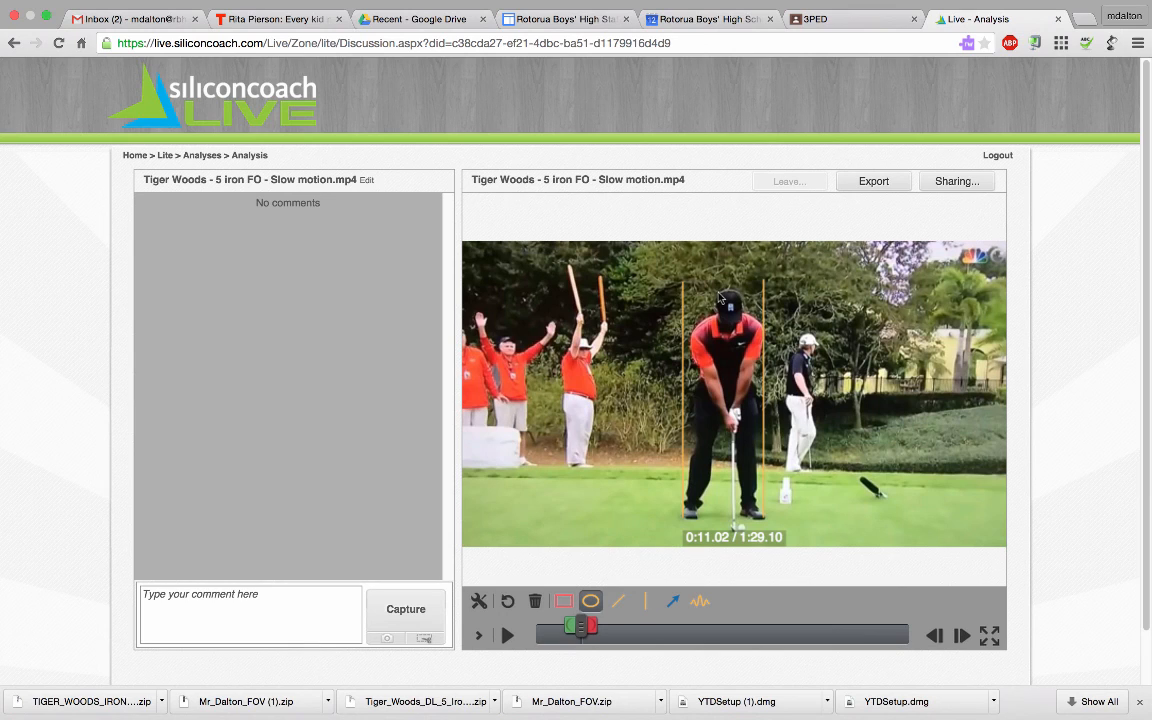
drag(716, 290, 742, 338)
click(507, 635)
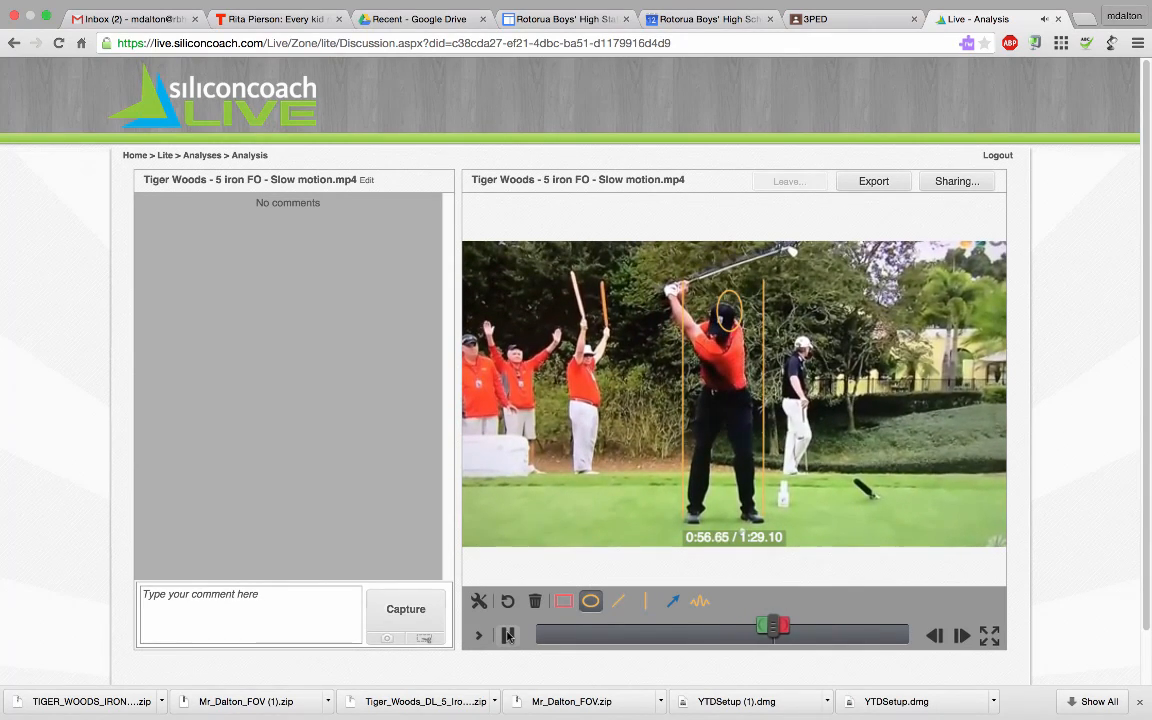
click(508, 636)
click(506, 604)
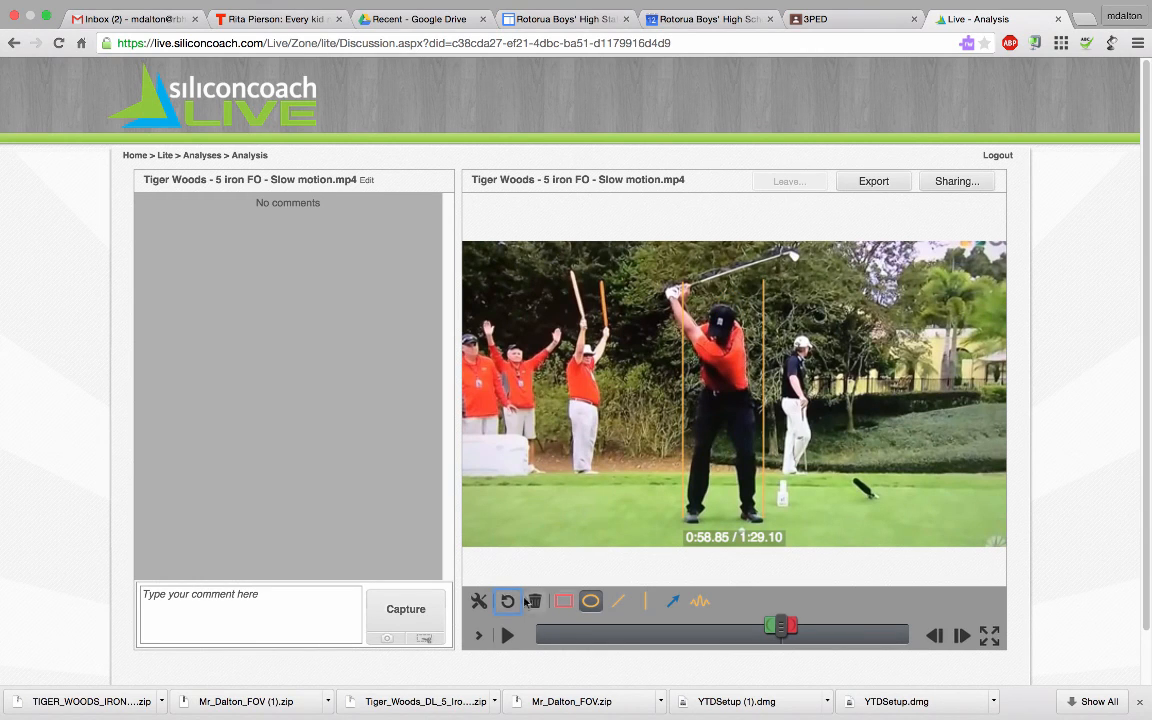
click(618, 601)
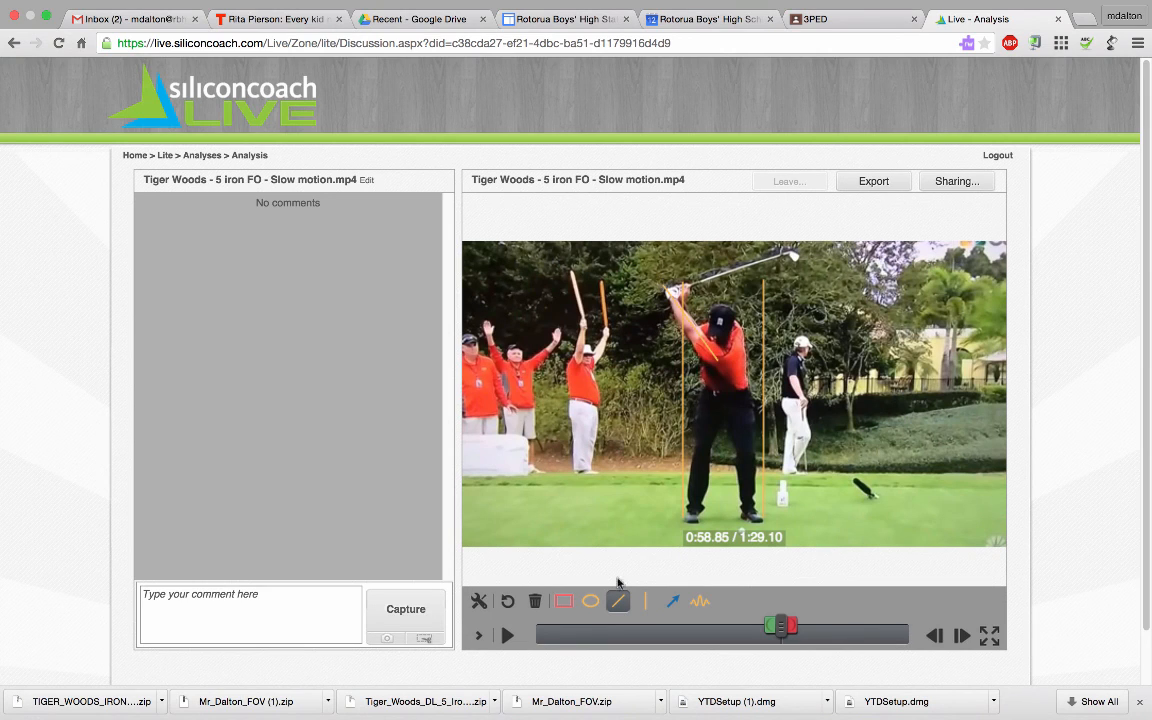
click(508, 601)
Step: Add the Angles tool and measure a 78° angle between club shaft and arm, adjusting its line width
click(478, 602)
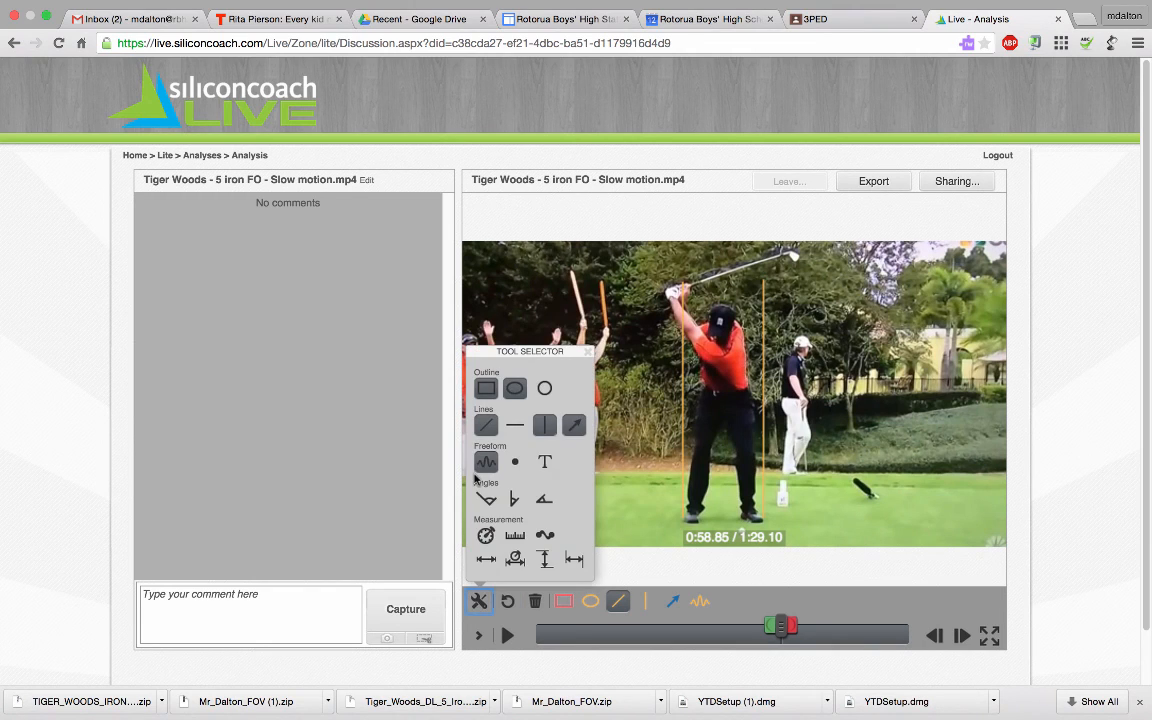
click(487, 499)
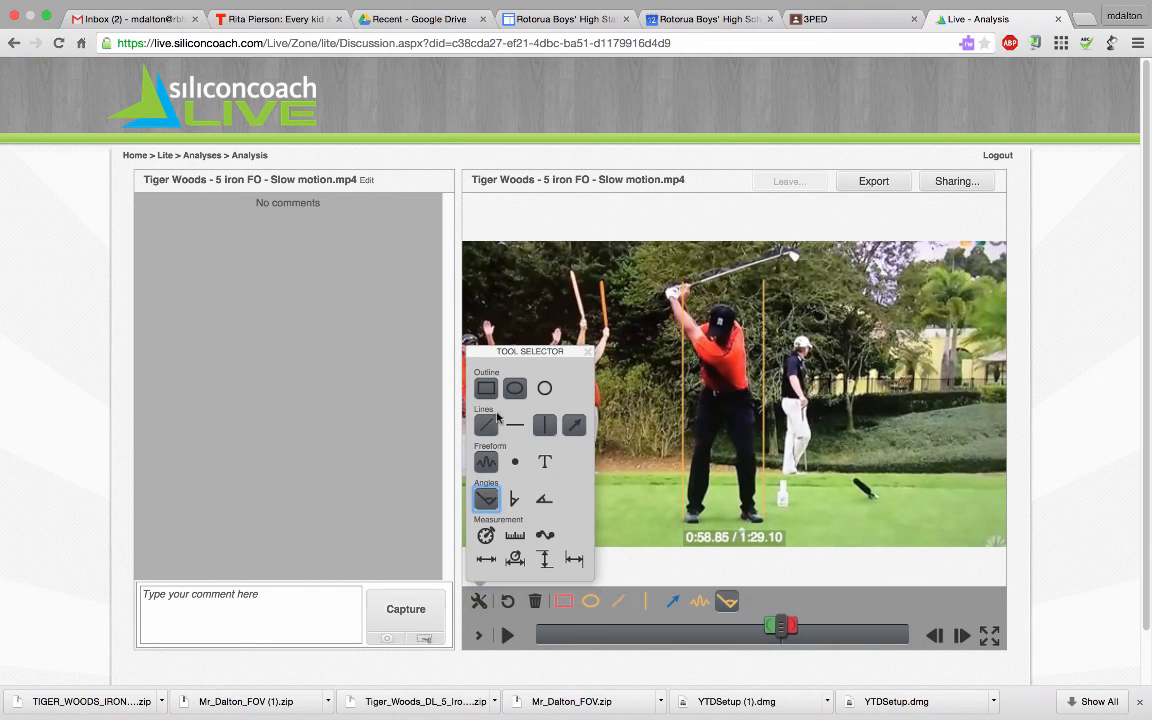
click(586, 355)
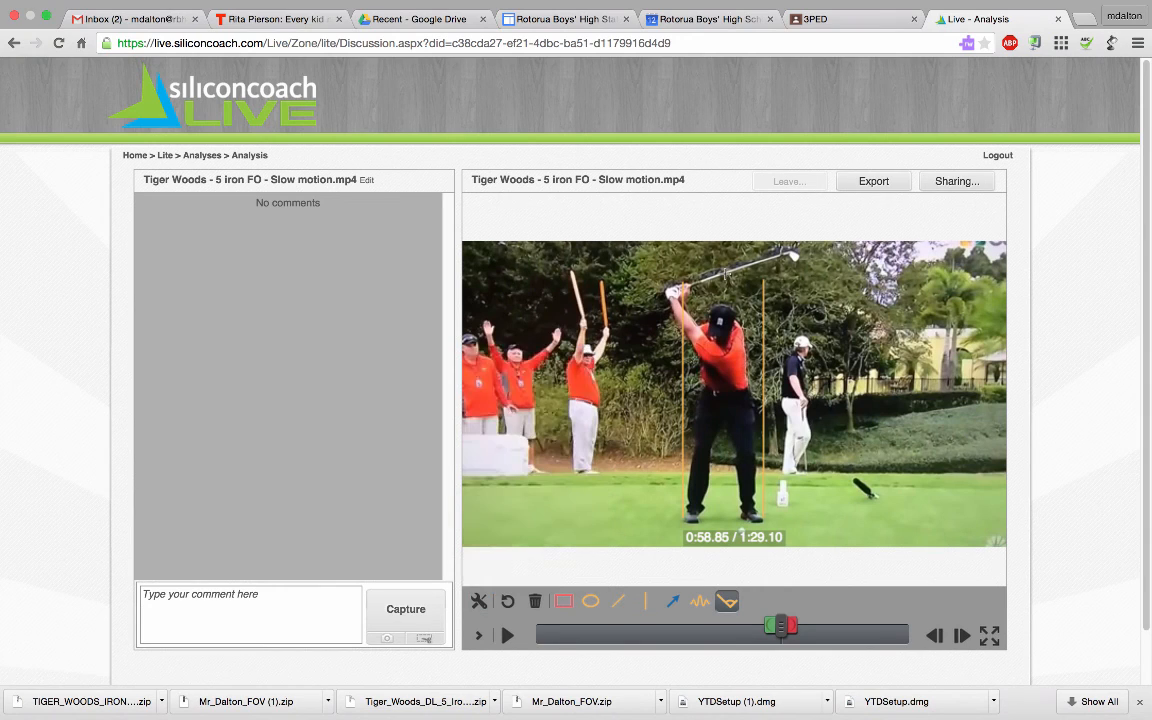
drag(725, 272, 671, 293)
click(671, 293)
click(727, 601)
click(743, 530)
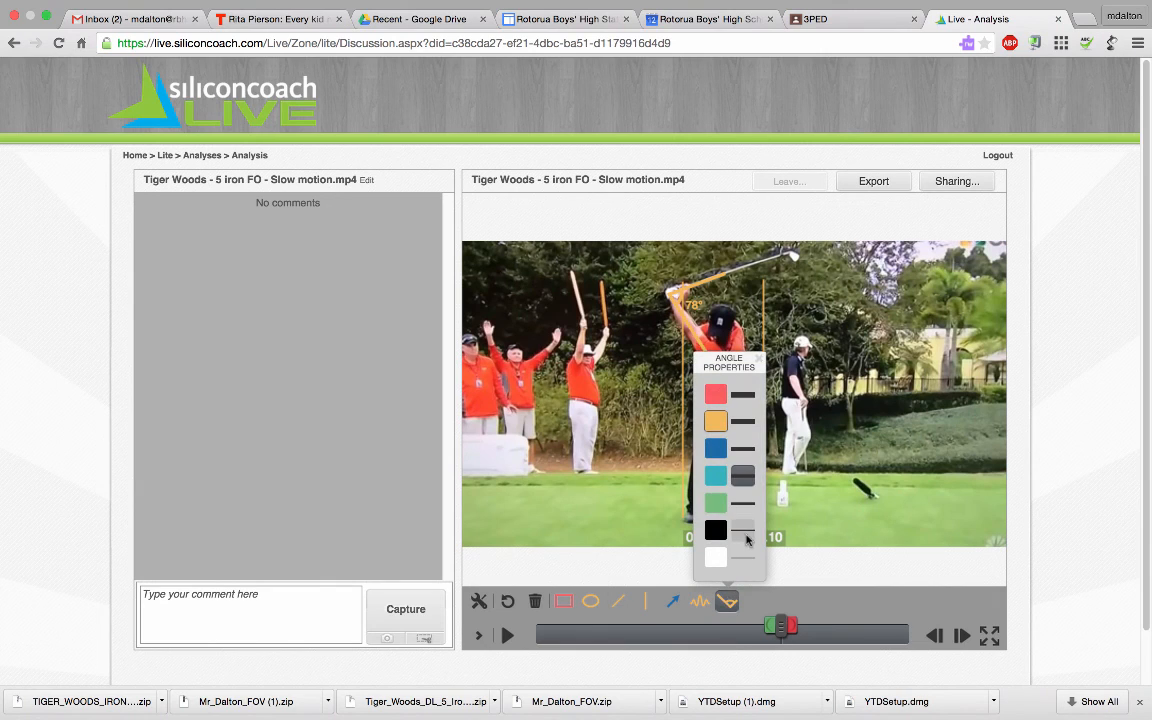
click(760, 362)
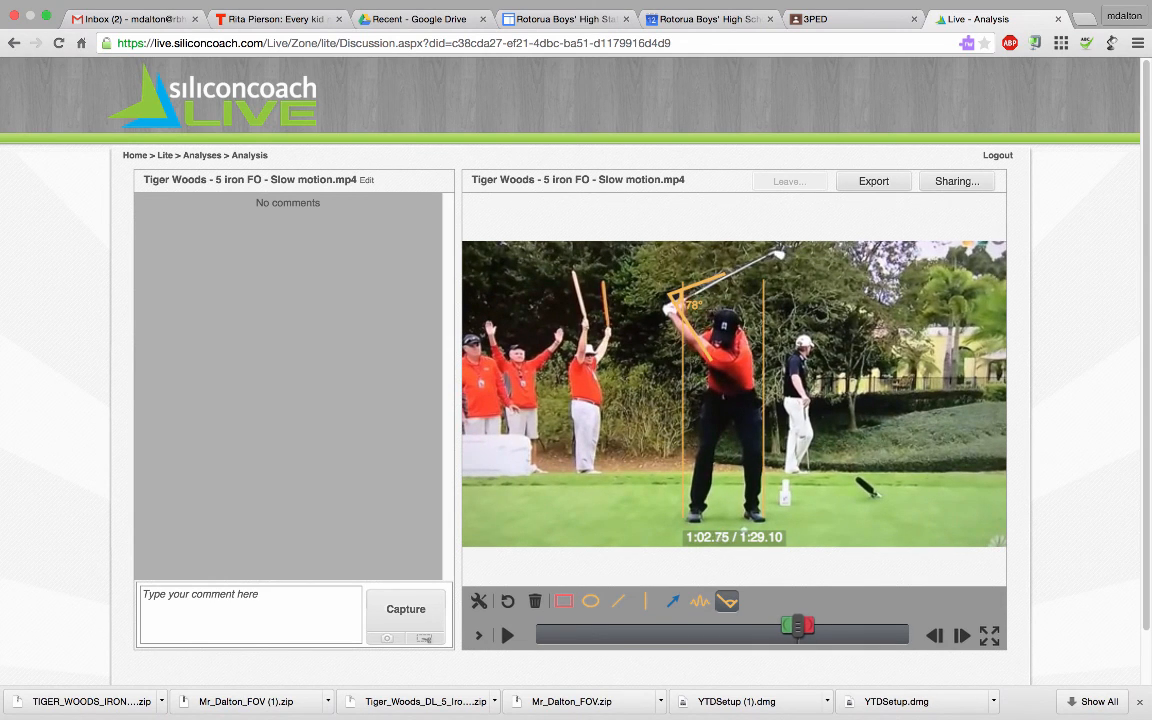
Step: Step back a few frames and circle the golfer's head with an orange ellipse
click(590, 604)
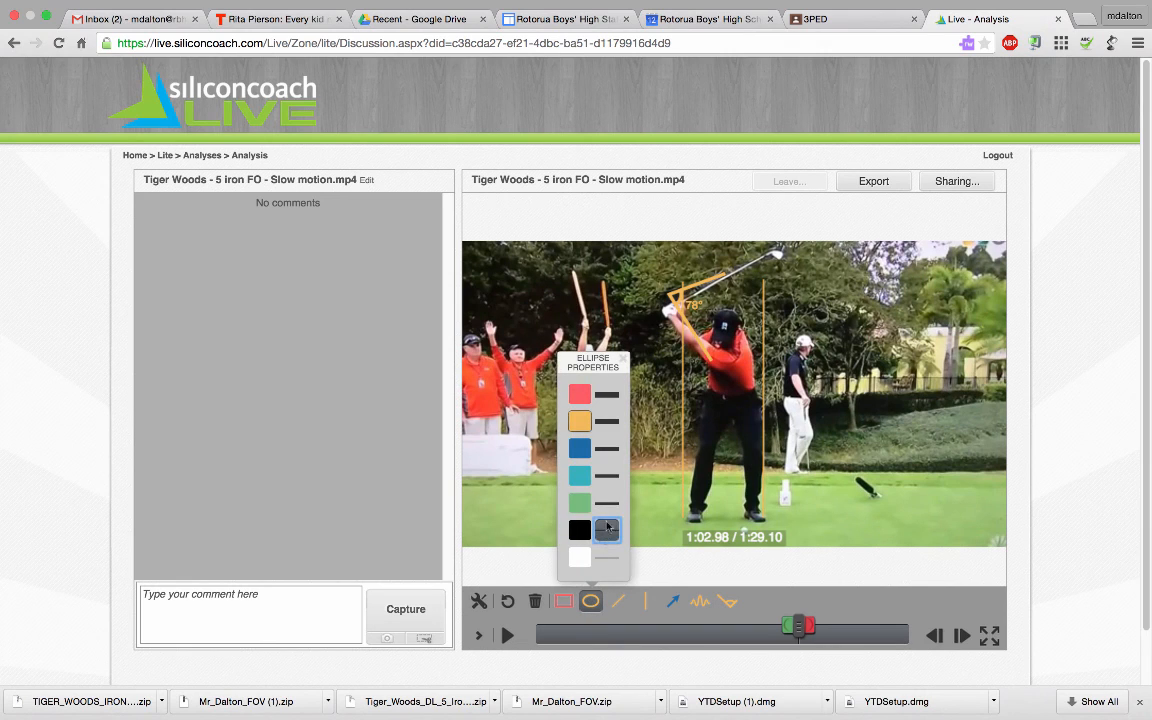
click(622, 358)
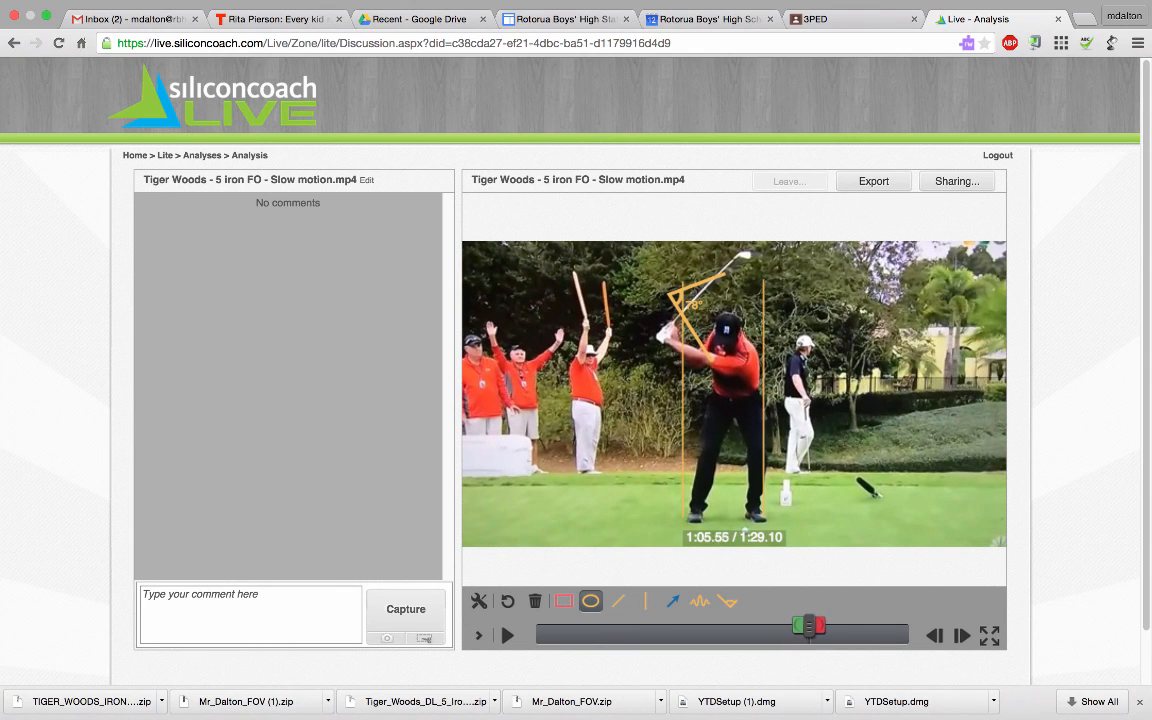
key(Left)
key(Left)
key(Left)
key(Left)
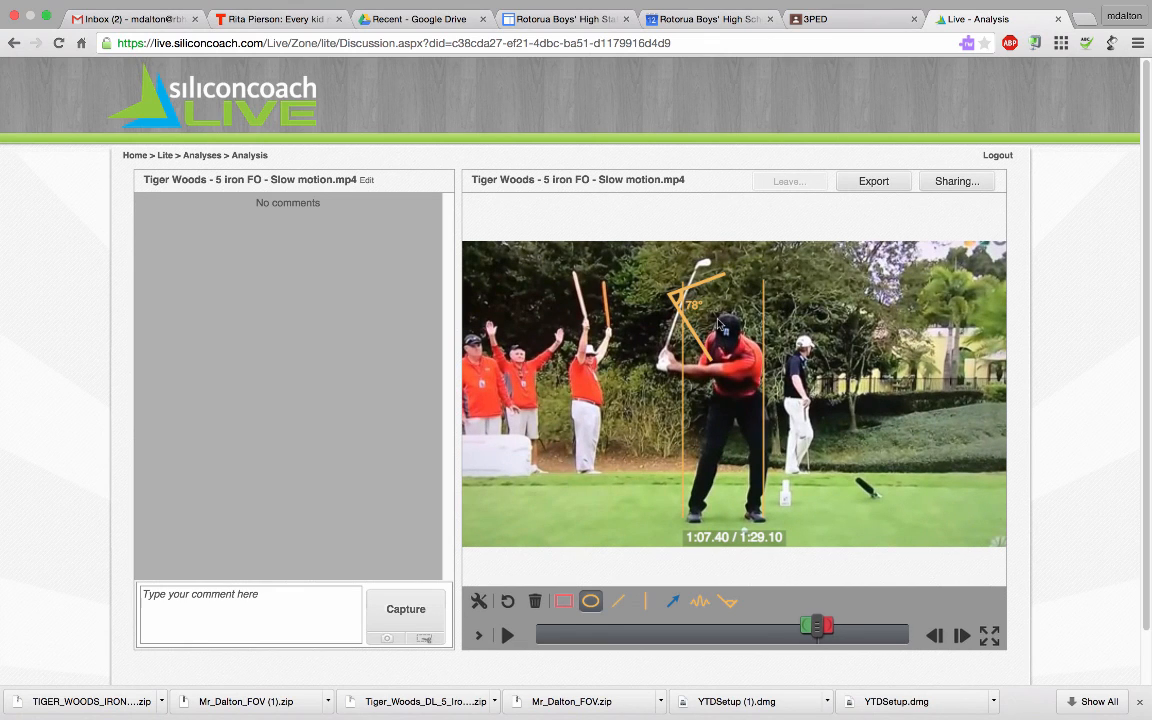
drag(718, 322, 737, 342)
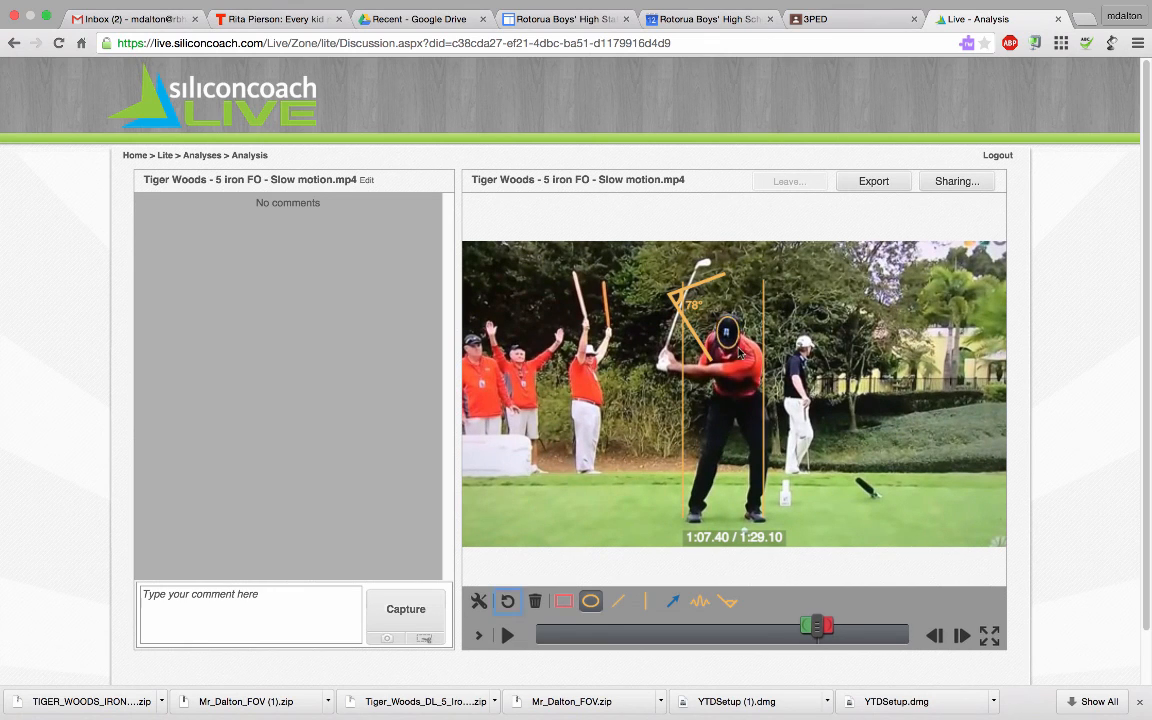
Step: Mark a 75° angle at the golfer's wrists with the angle tool
click(479, 601)
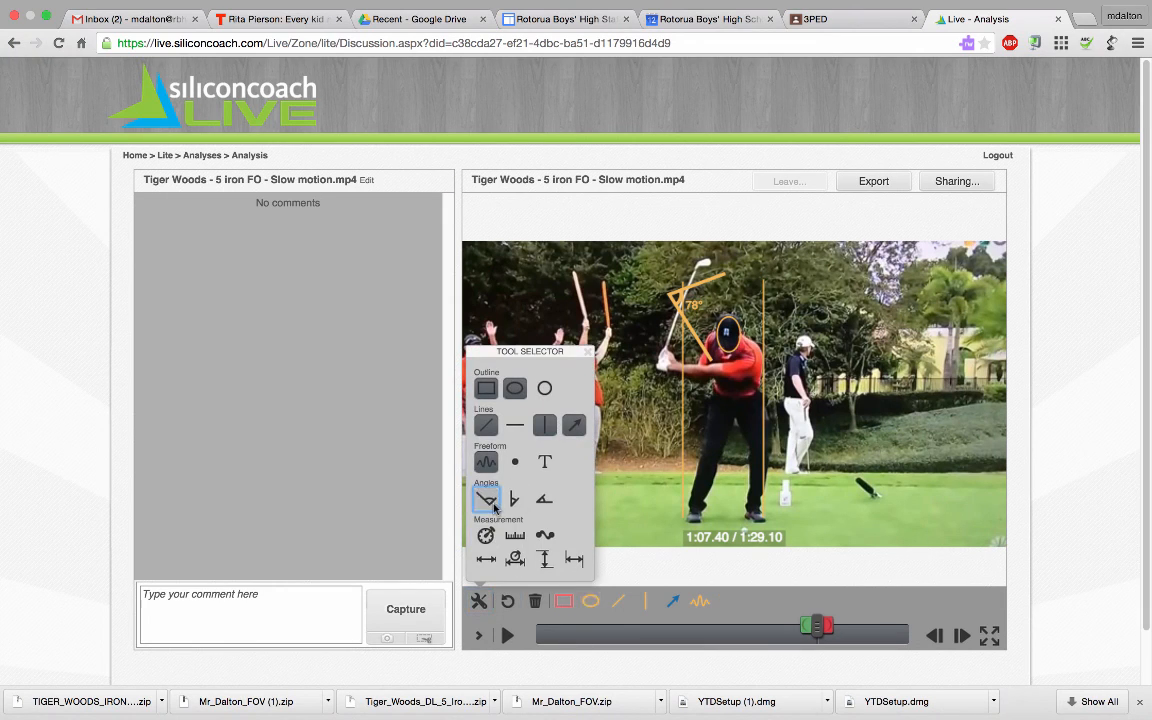
click(487, 501)
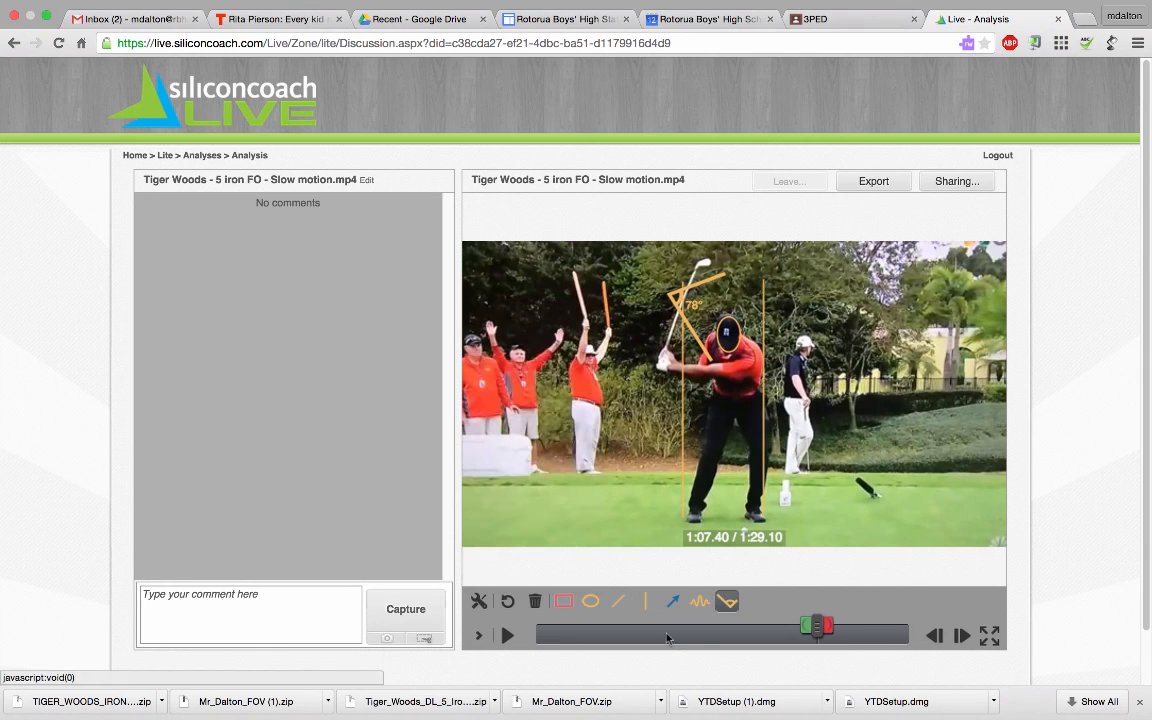
click(727, 600)
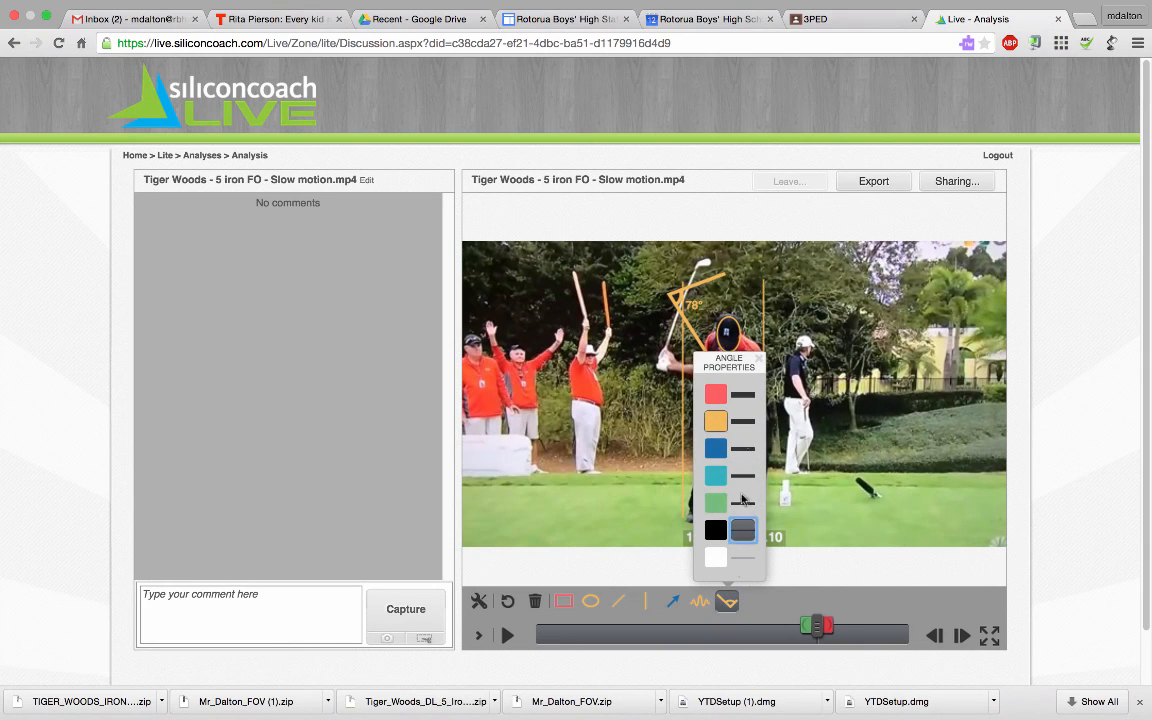
click(763, 365)
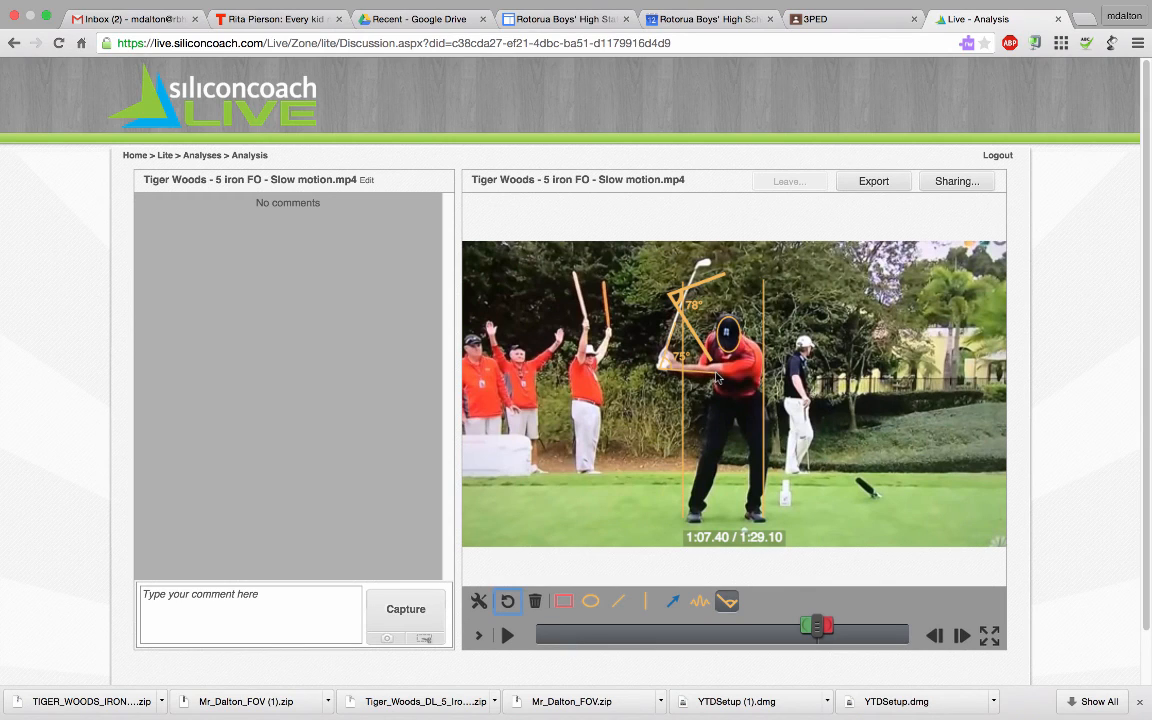
click(717, 378)
click(646, 601)
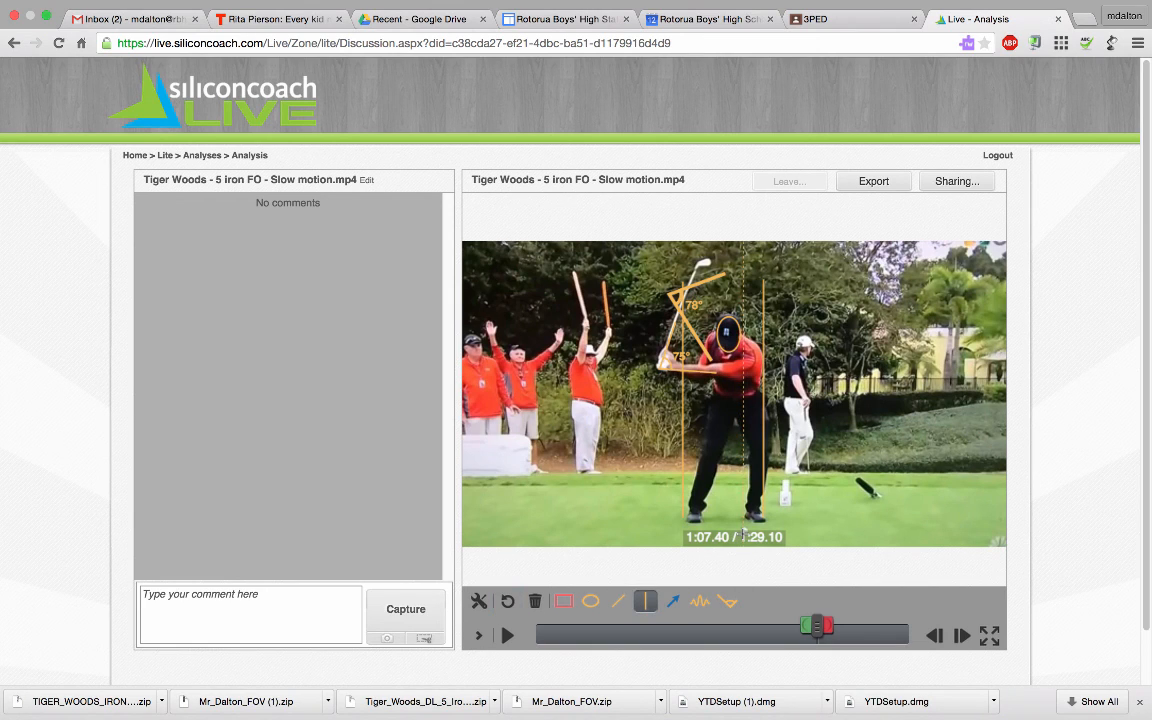
Step: Draw a vertical orange line up through the head, then step the swing forward five frames
drag(744, 533, 724, 303)
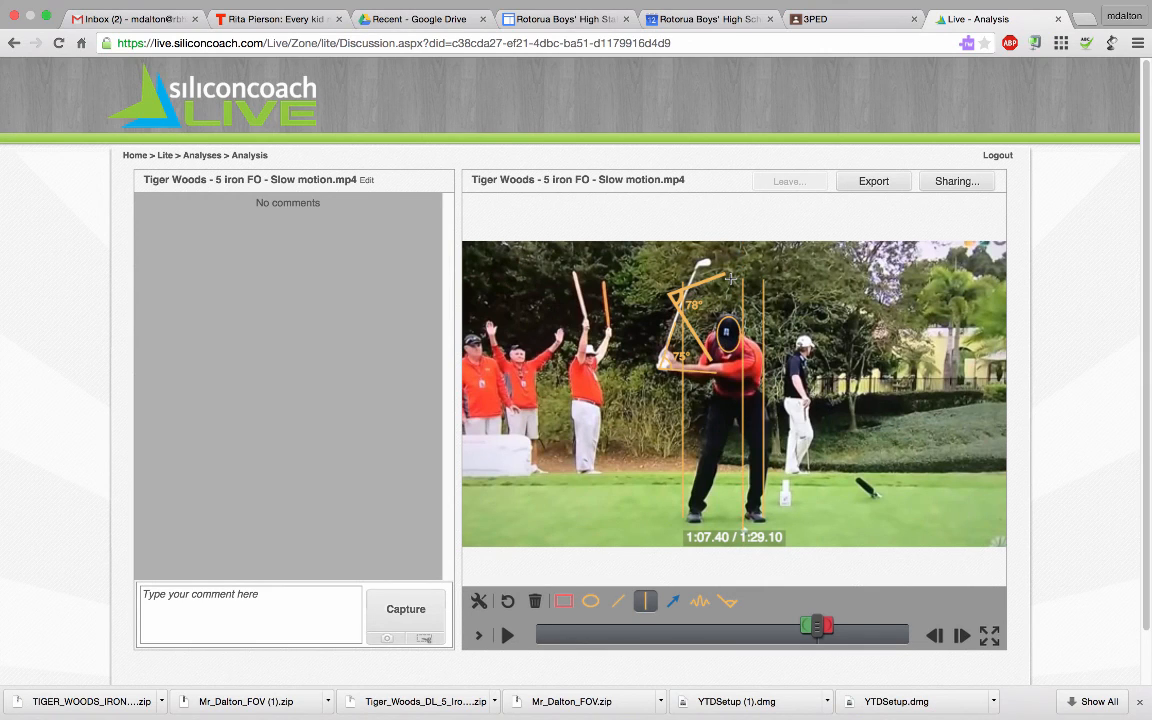
key(Right)
key(Right)
key(Right)
key(Right)
key(Right)
key(Right)
key(Right)
key(Right)
key(Right)
key(Right)
key(Right)
key(Right)
key(Right)
key(Right)
key(Right)
key(Right)
key(Right)
key(Right)
key(Right)
key(Right)
key(Right)
key(Right)
key(Right)
key(Right)
key(Right)
key(Right)
key(Right)
key(Right)
key(Right)
key(Right)
key(Right)
key(Right)
key(Right)
key(Right)
key(Right)
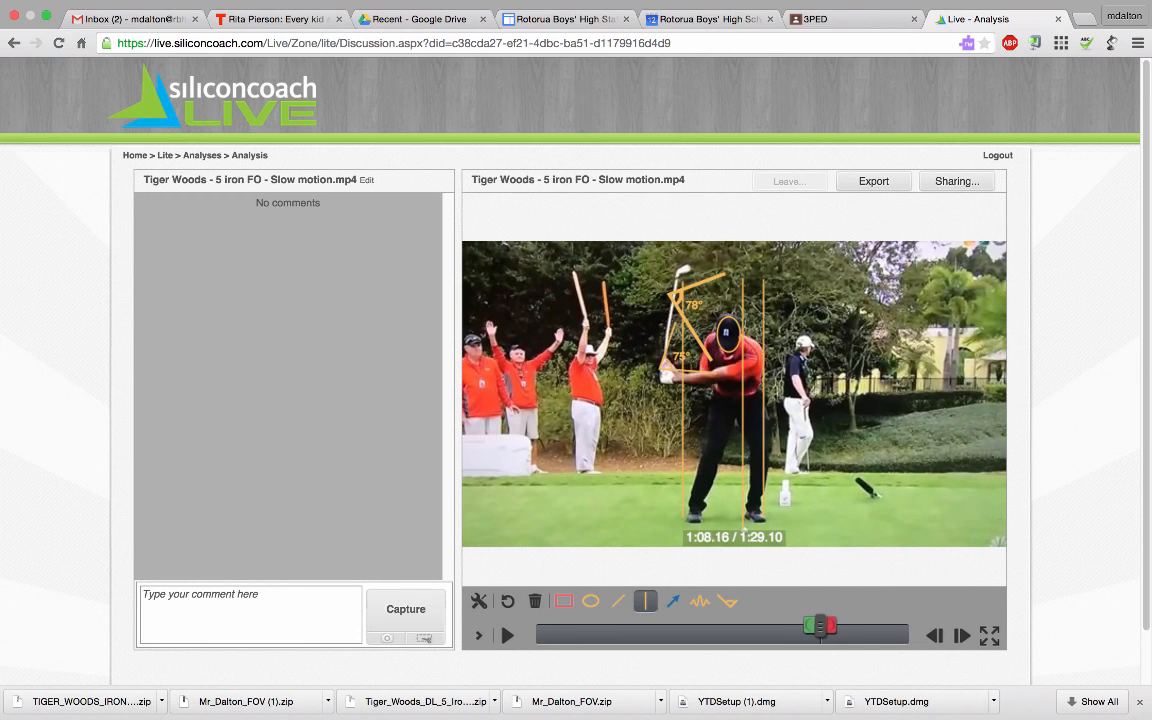
key(Right)
key(Right)
key(Right)
key(Right)
key(Right)
key(Right)
key(Right)
key(Right)
key(Right)
key(Right)
key(Right)
key(Right)
key(Right)
key(Right)
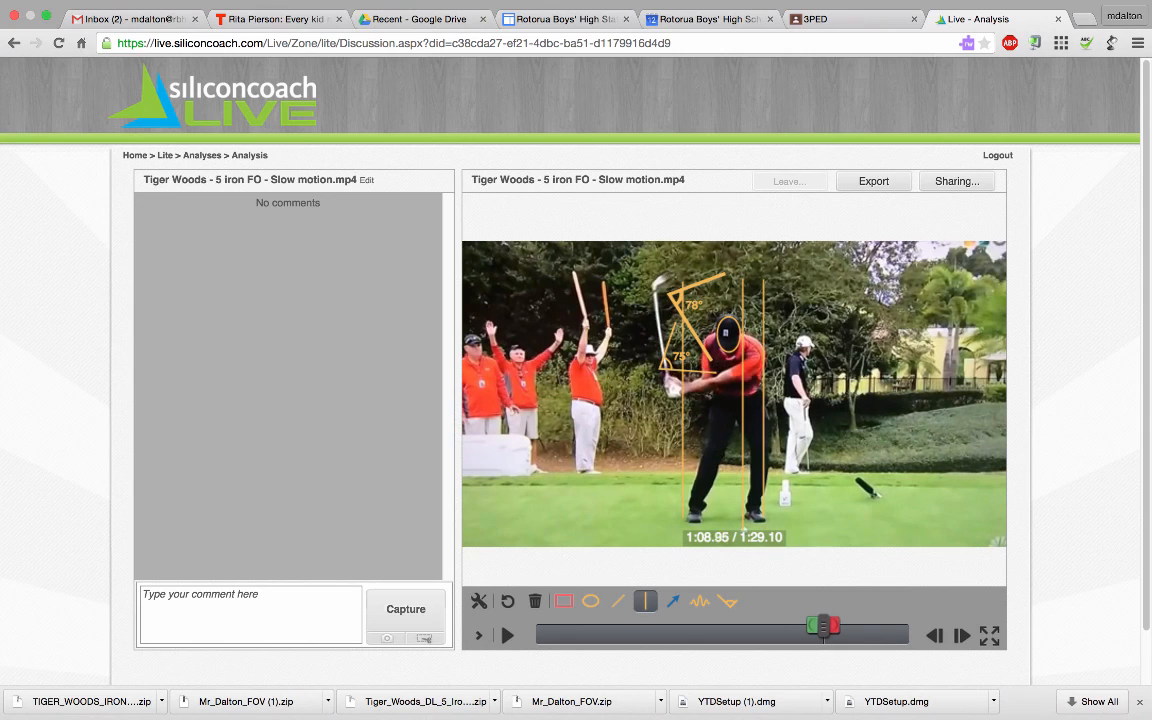
key(Right)
key(Right)
key(Right)
key(Right)
key(Right)
key(Right)
key(Right)
key(Right)
key(Right)
key(Right)
key(Right)
key(Right)
key(Right)
key(Right)
key(Right)
key(Right)
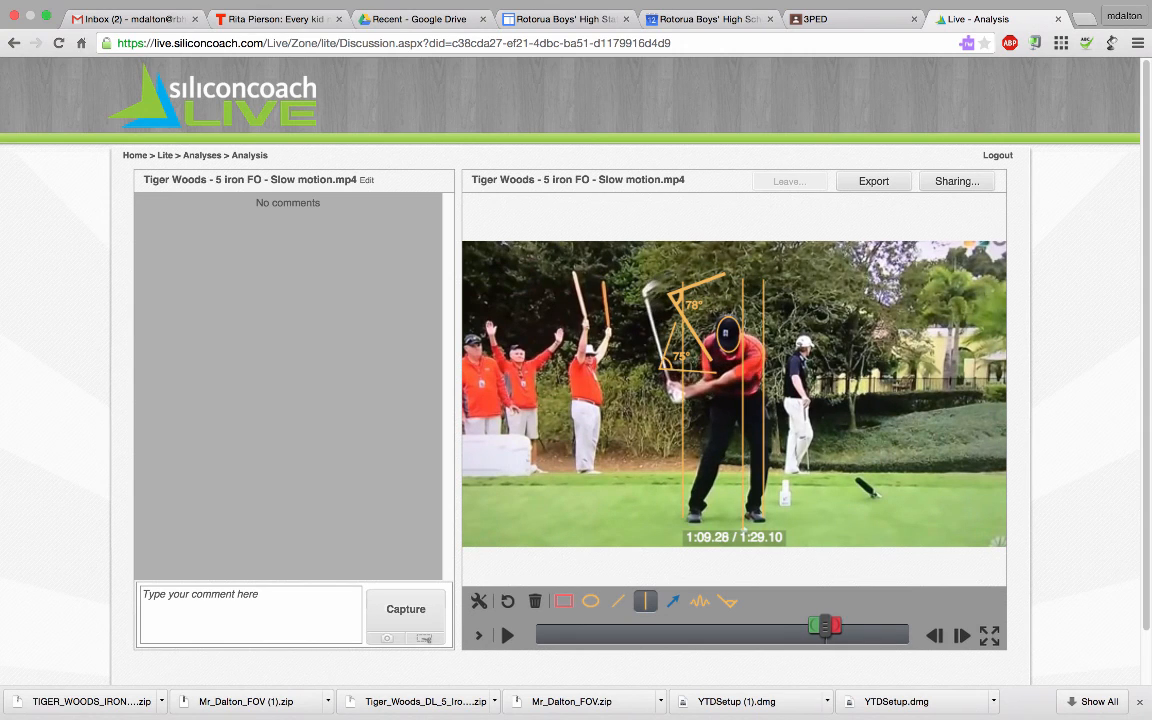
key(Right)
key(Right)
key(Right)
key(Right)
key(Right)
key(Right)
key(Right)
key(Right)
key(Right)
key(Right)
key(Right)
key(Right)
key(Right)
key(Right)
key(Right)
key(Right)
key(Right)
key(Right)
key(Right)
key(Right)
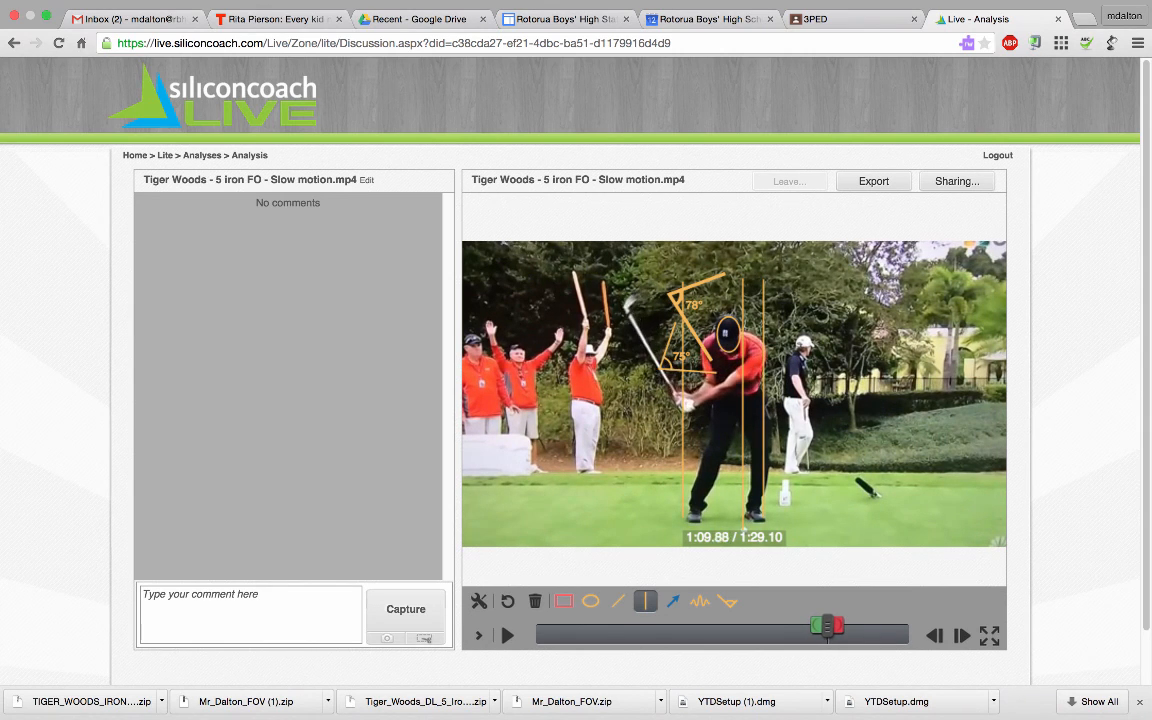
key(Right)
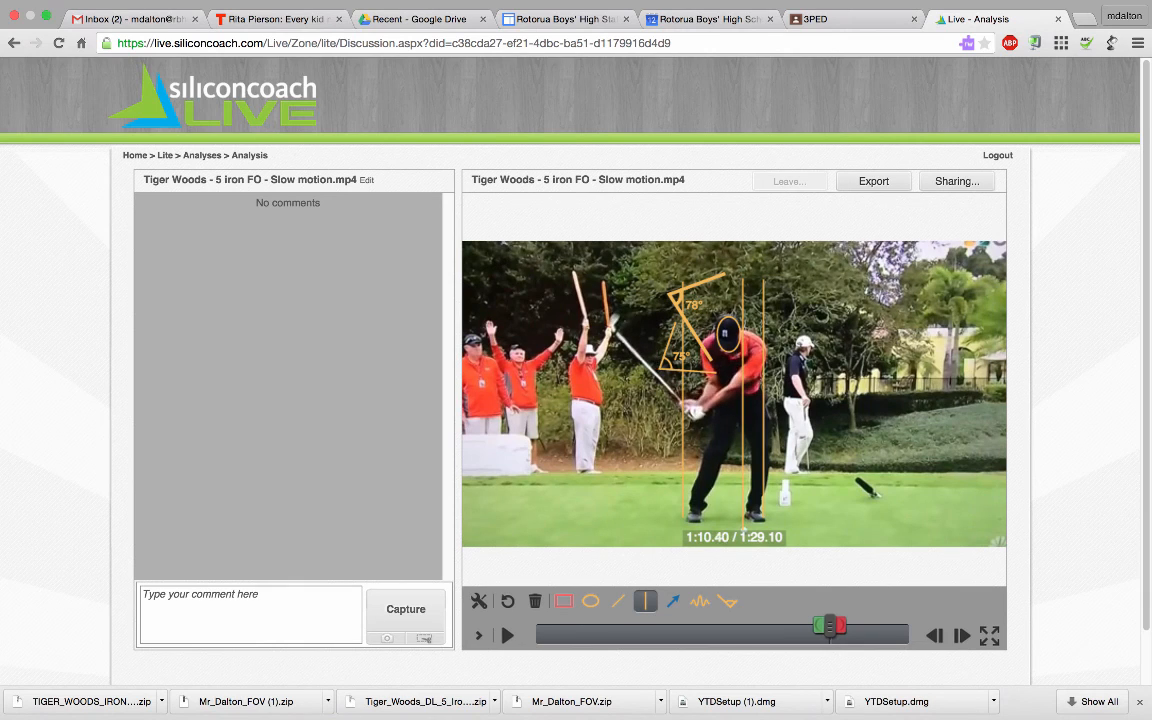
Step: Draw a 94° angle along the club shaft with its vertex at the hands
click(727, 602)
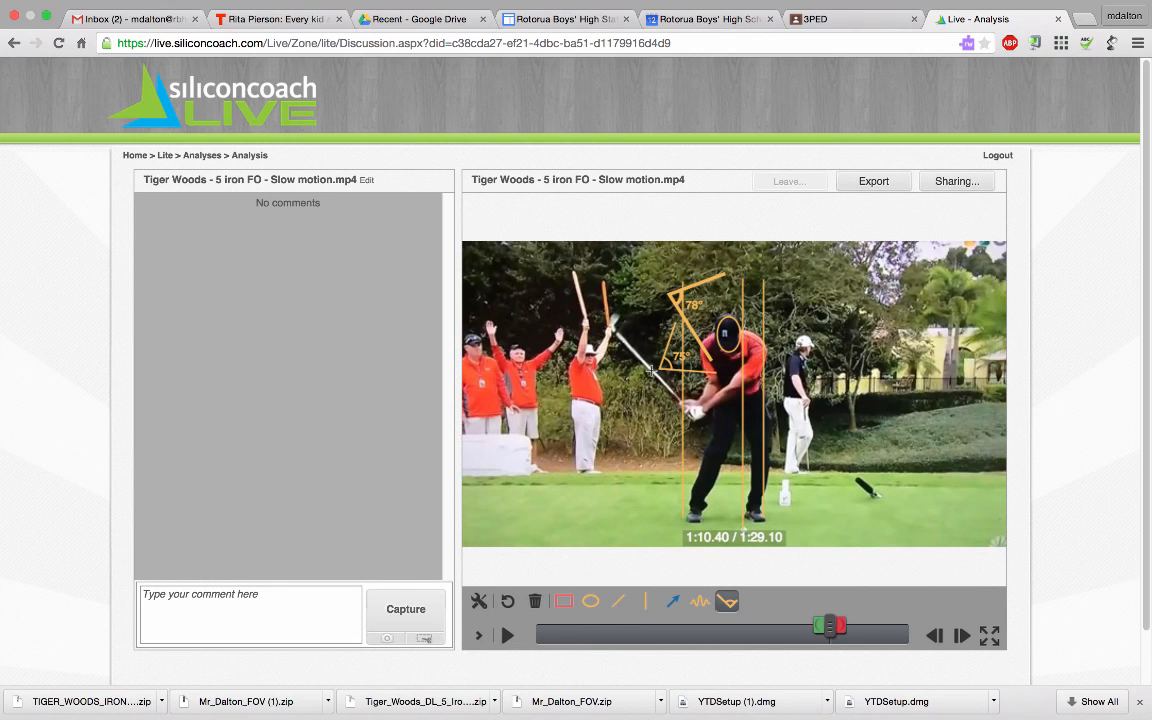
drag(651, 370, 695, 413)
click(697, 414)
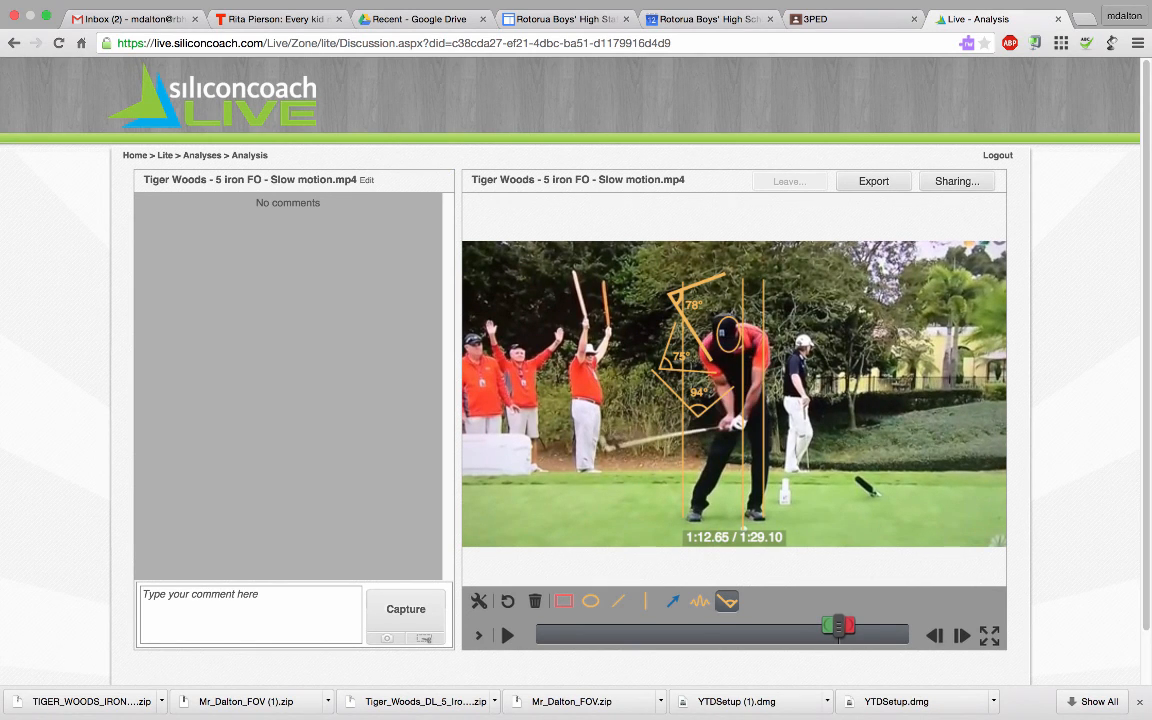
key(Left)
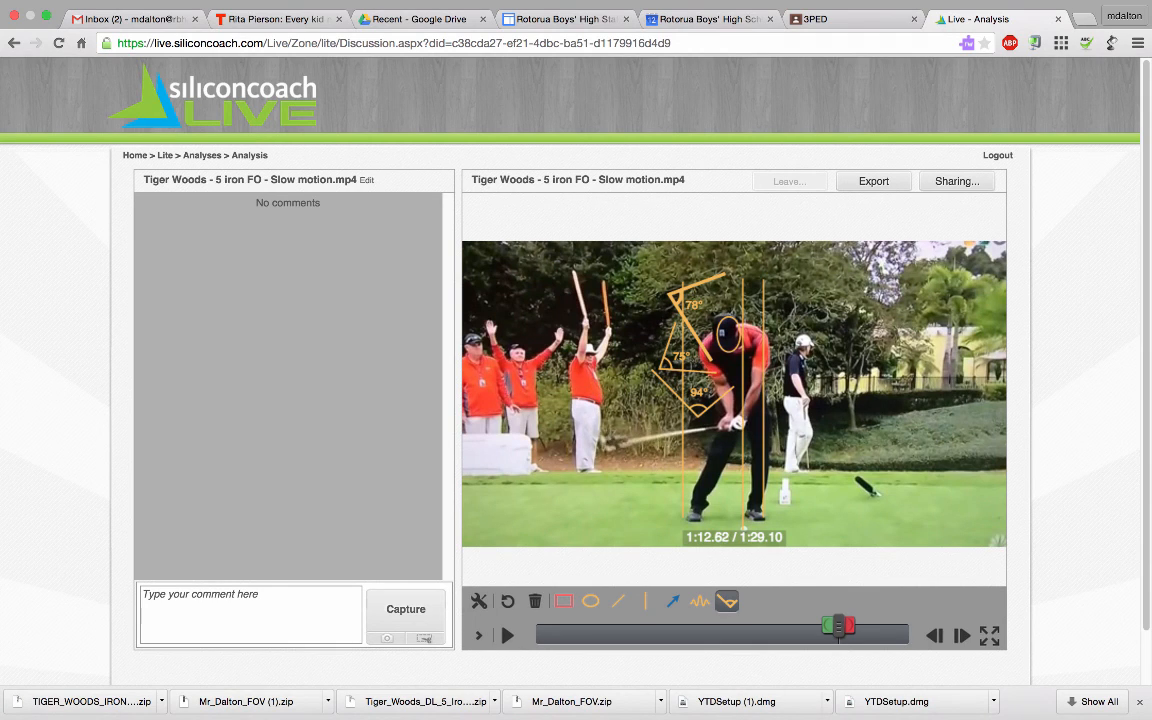
key(Right)
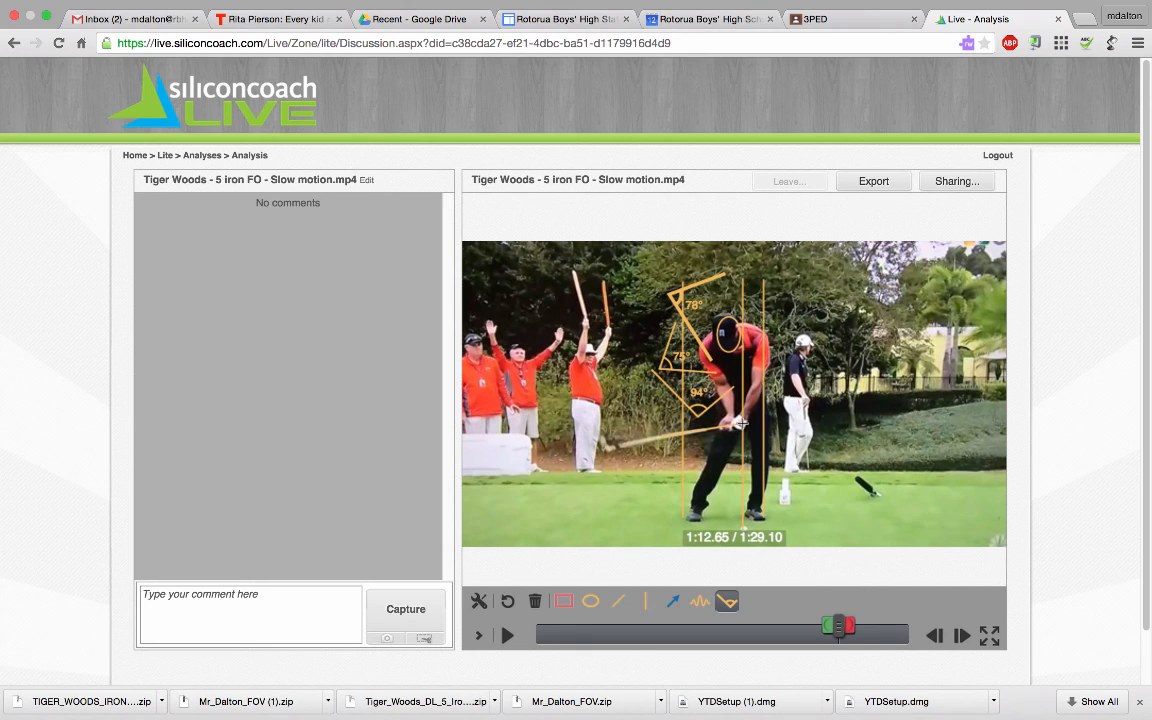
Step: Redraw a second angle at the hands after undoing a 126° attempt, then fine-step frames
click(742, 424)
click(761, 387)
click(508, 602)
click(508, 603)
click(739, 423)
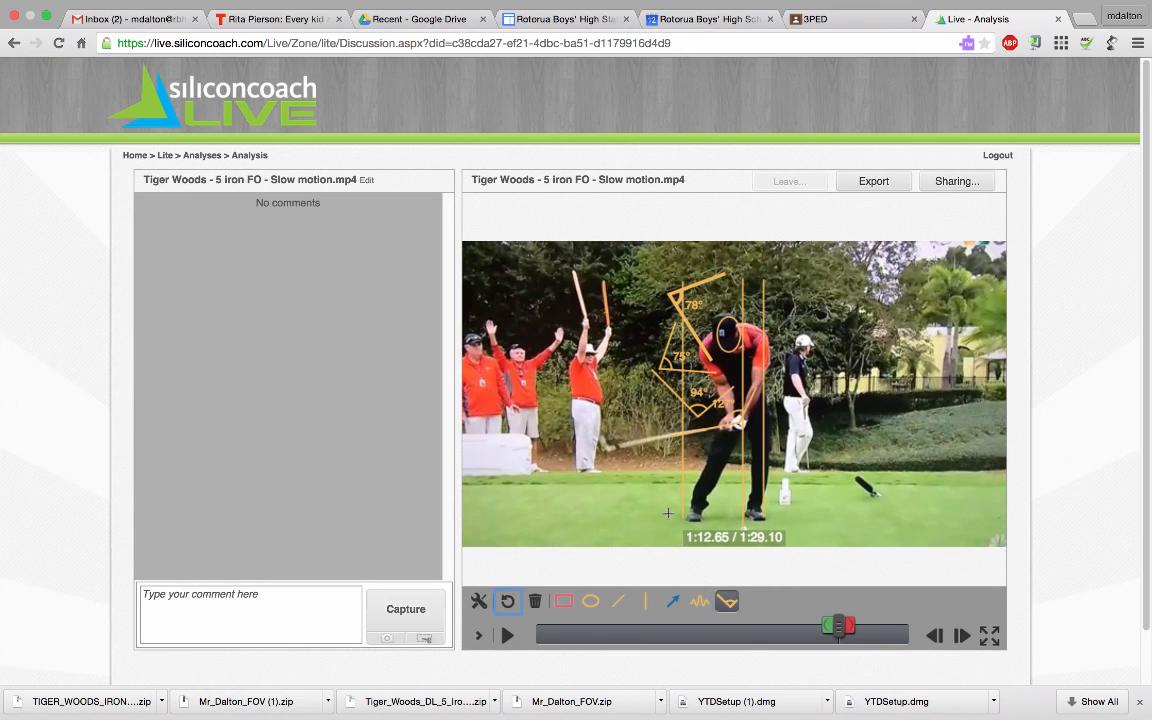
key(Right)
key(Right)
key(Right)
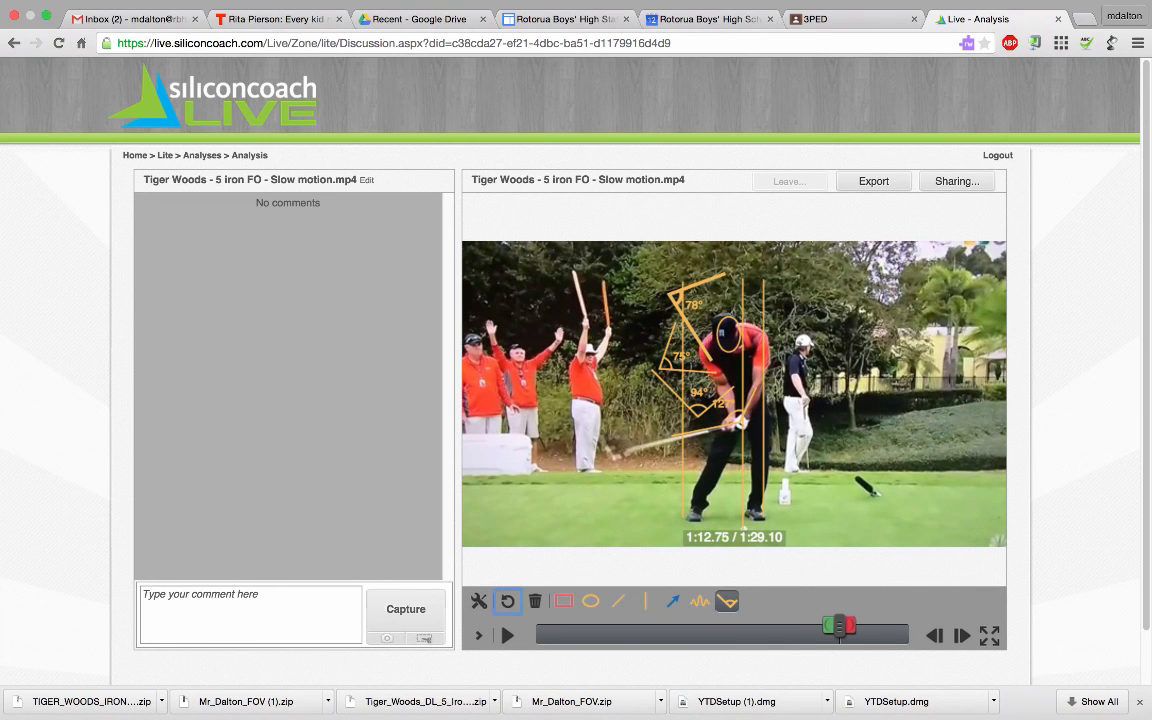
key(Right)
key(Left)
key(Left)
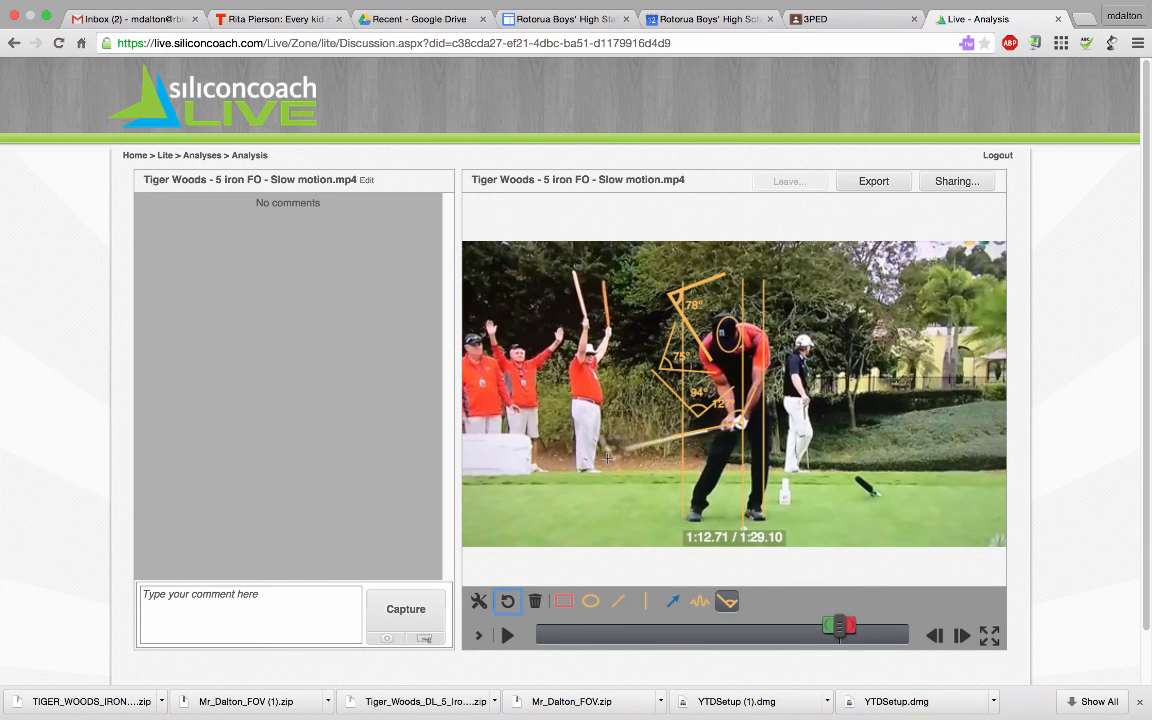
Step: Draw a blue arrow from the lower left toward the ball at the golfer's feet
click(673, 604)
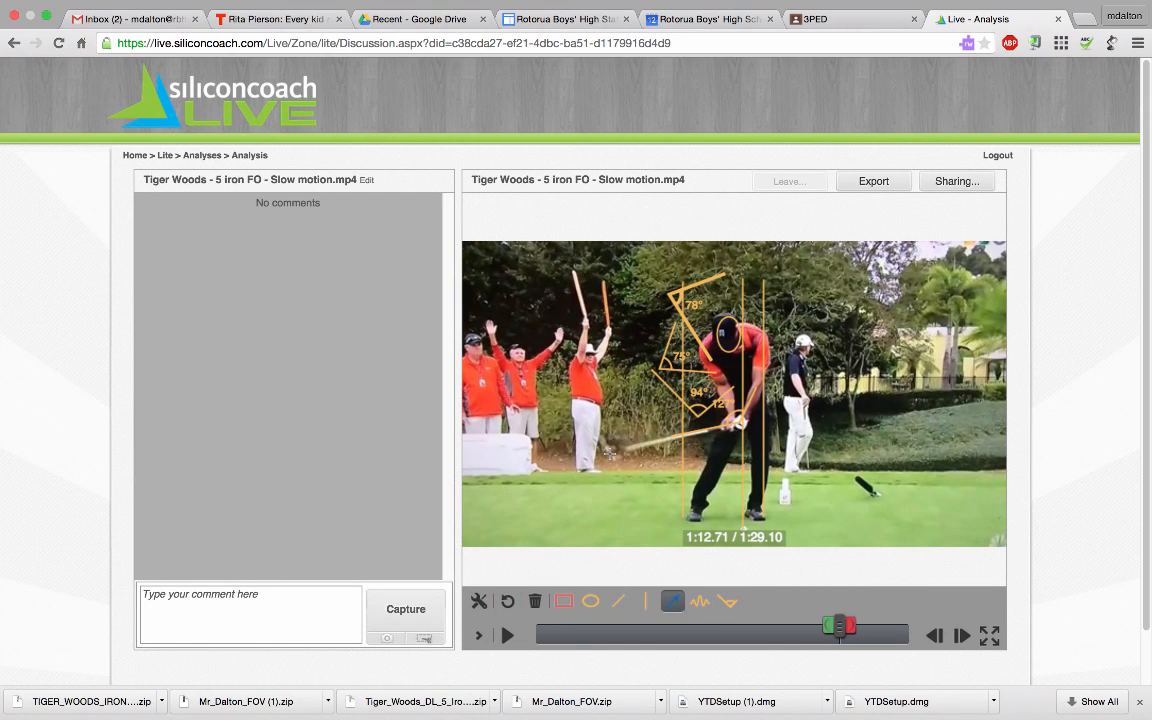
drag(610, 452, 742, 530)
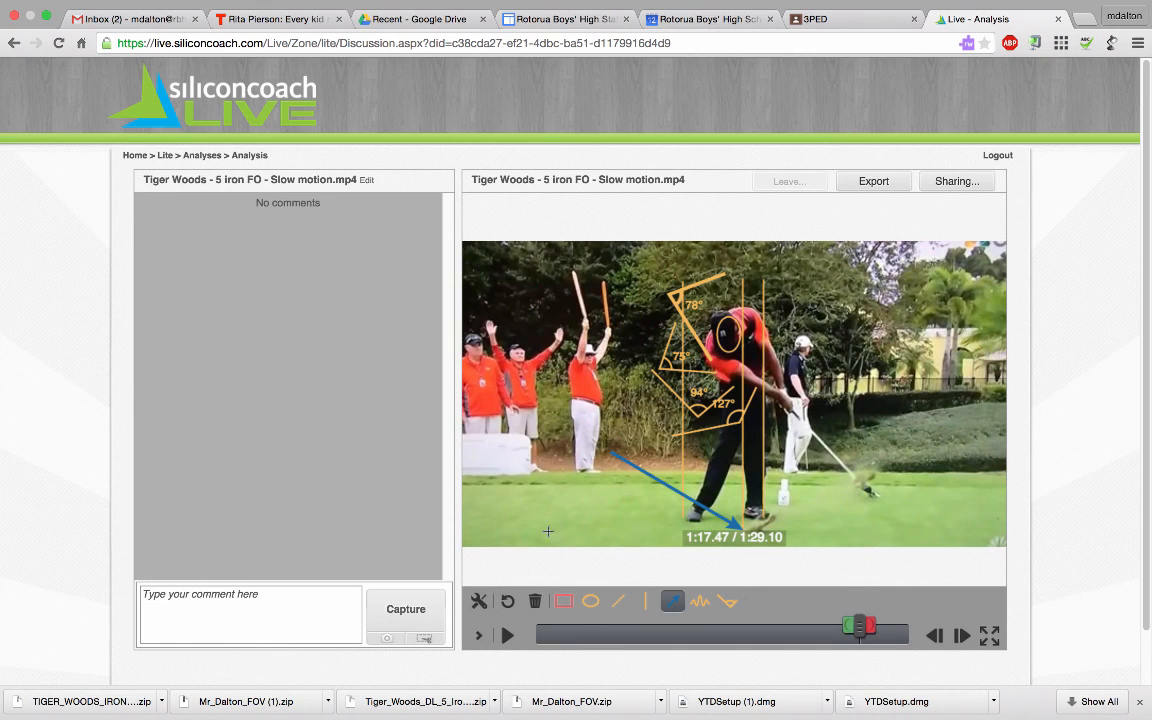
Step: Undo the arrow, angles, ellipse and middle line, then drag the clip back to 0:57.67
click(506, 603)
click(506, 603)
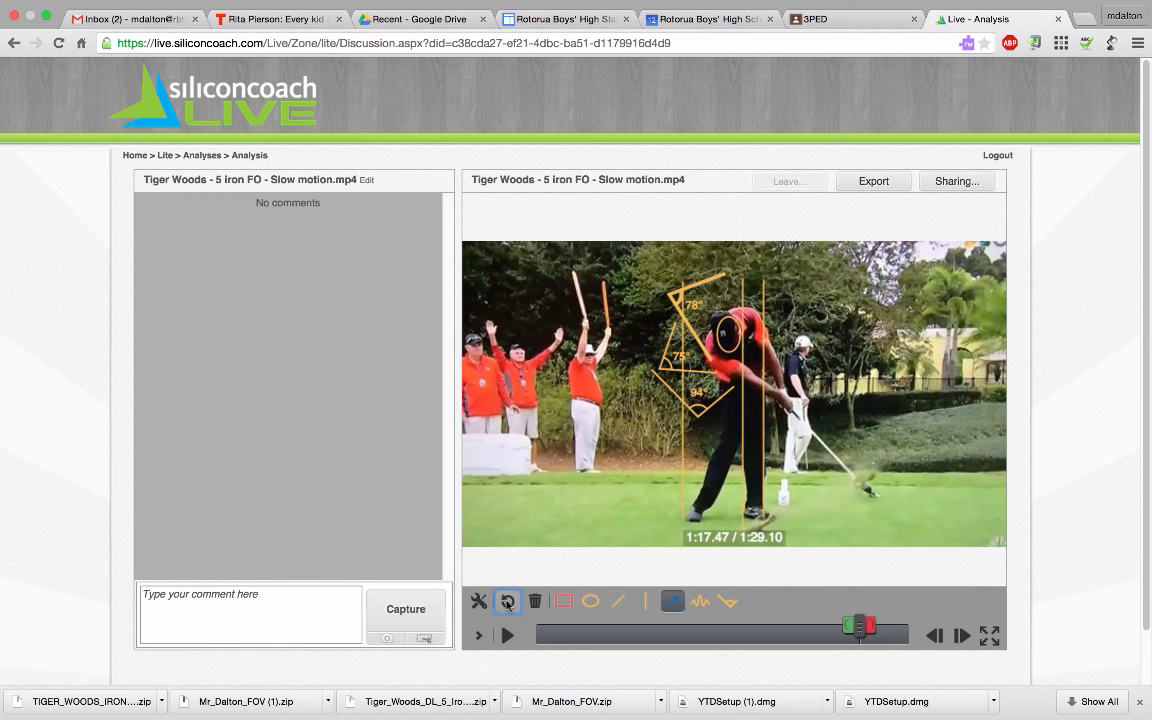
click(507, 603)
click(507, 603)
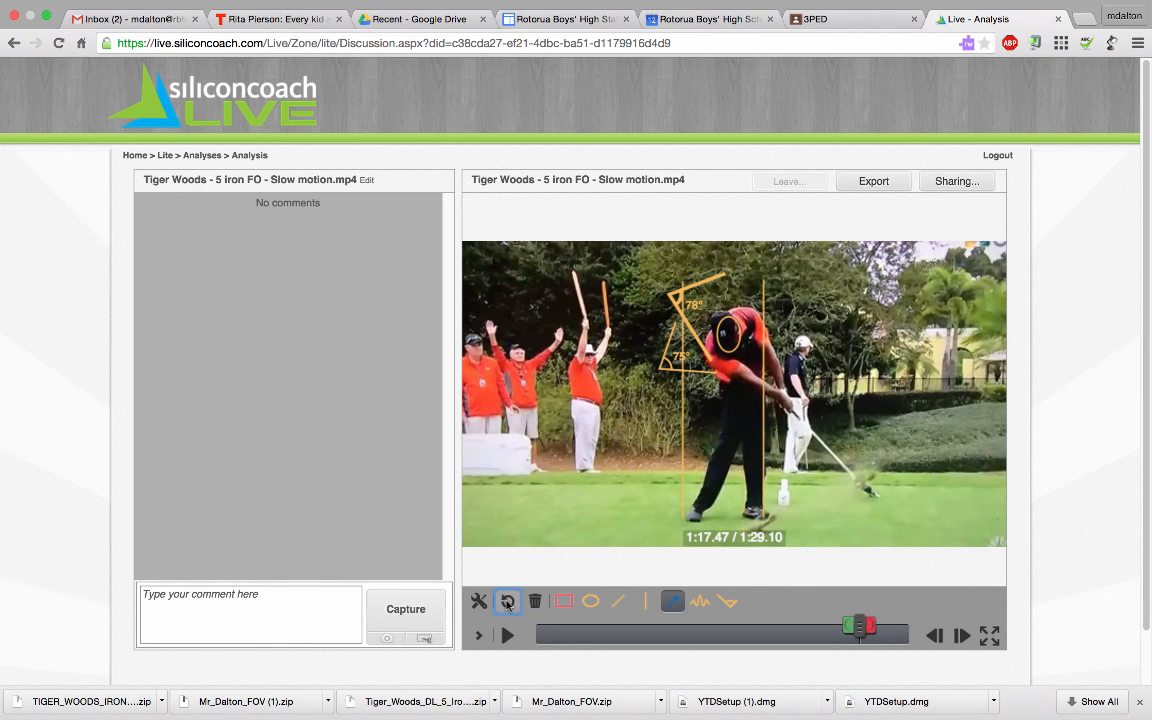
click(507, 603)
click(507, 603)
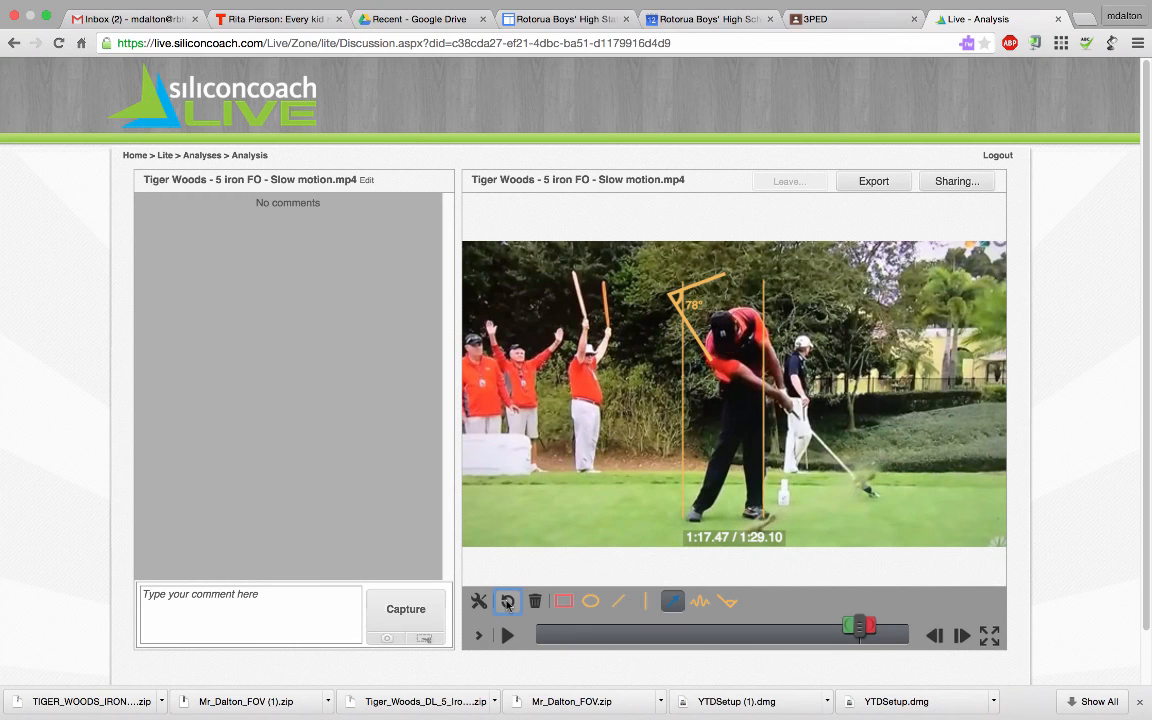
click(507, 603)
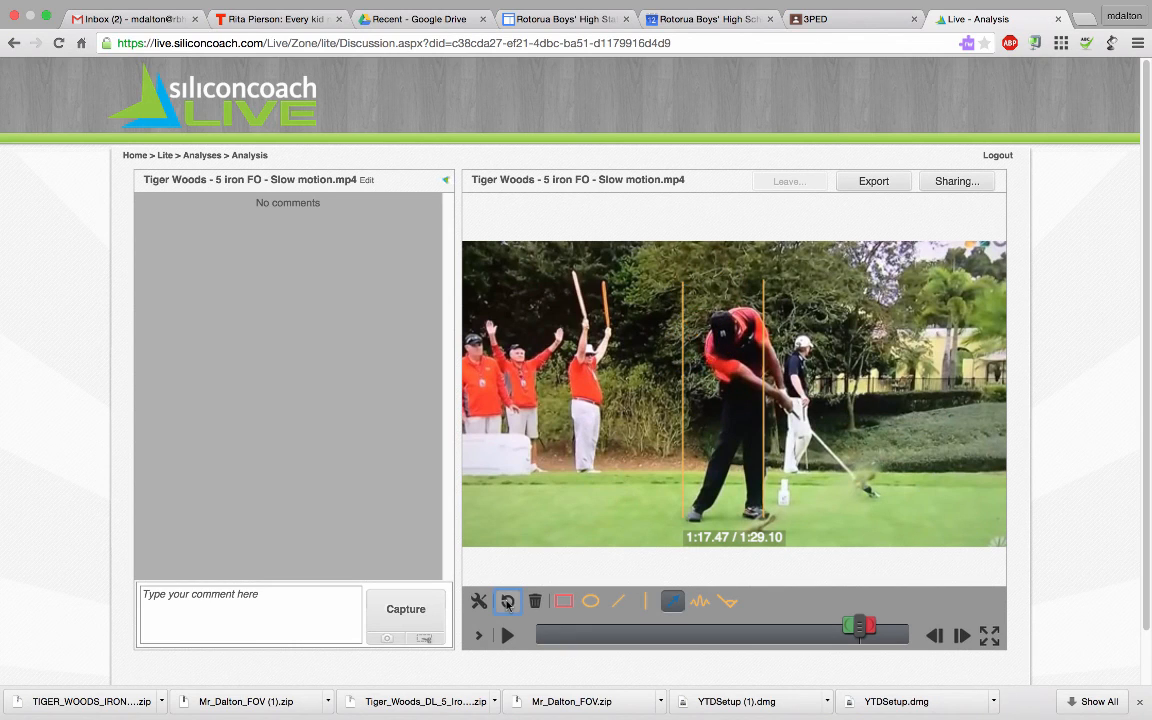
mouse_move(859, 626)
mouse_down()
mouse_move(658, 638)
mouse_move(776, 636)
mouse_up()
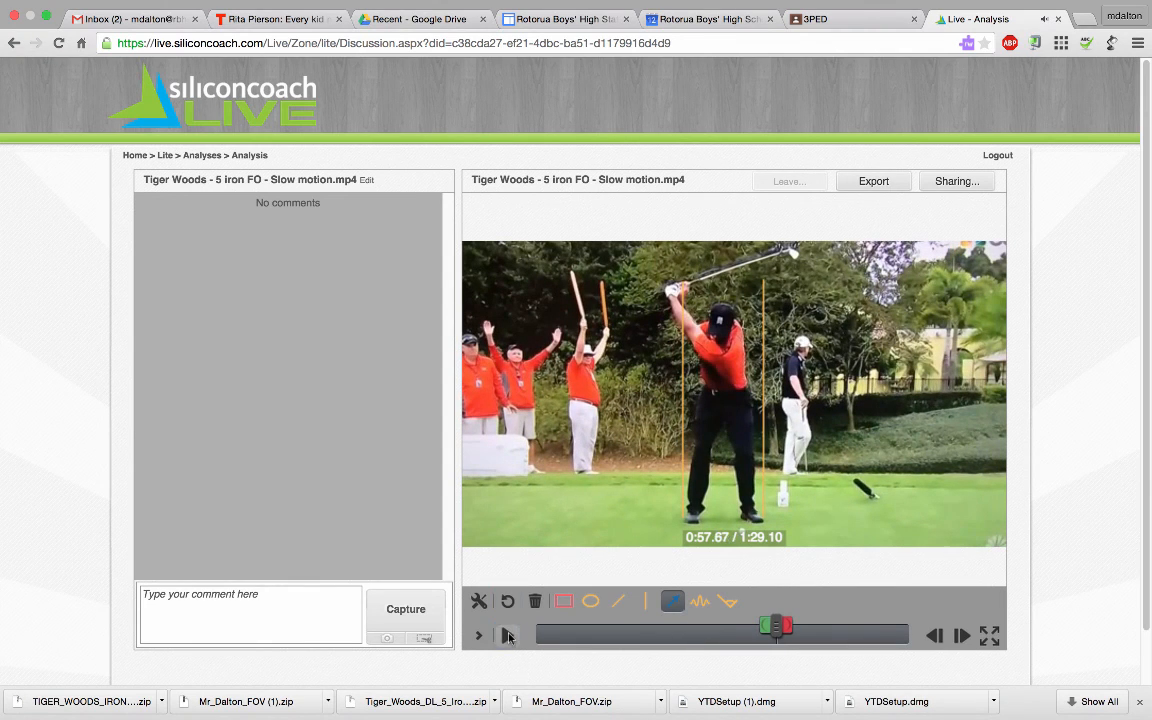
Step: Draw a blue line up the golfer's leg from foot to hip, replacing an undone yellow one
click(618, 601)
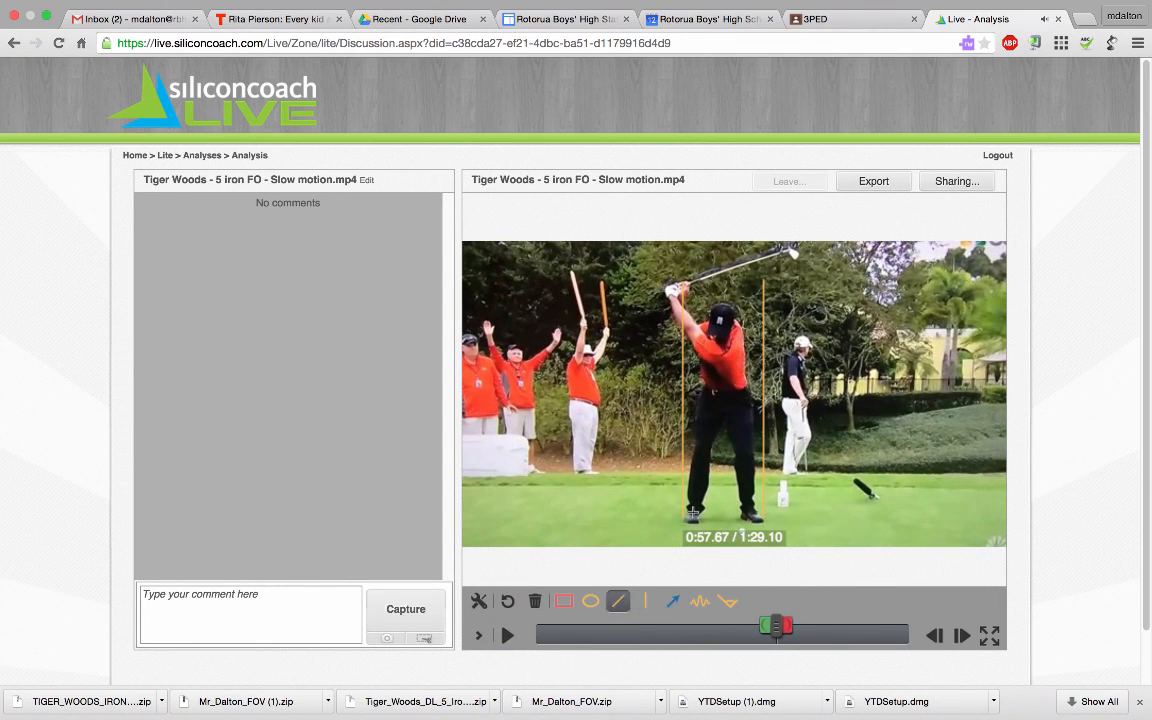
drag(686, 517, 700, 383)
click(507, 601)
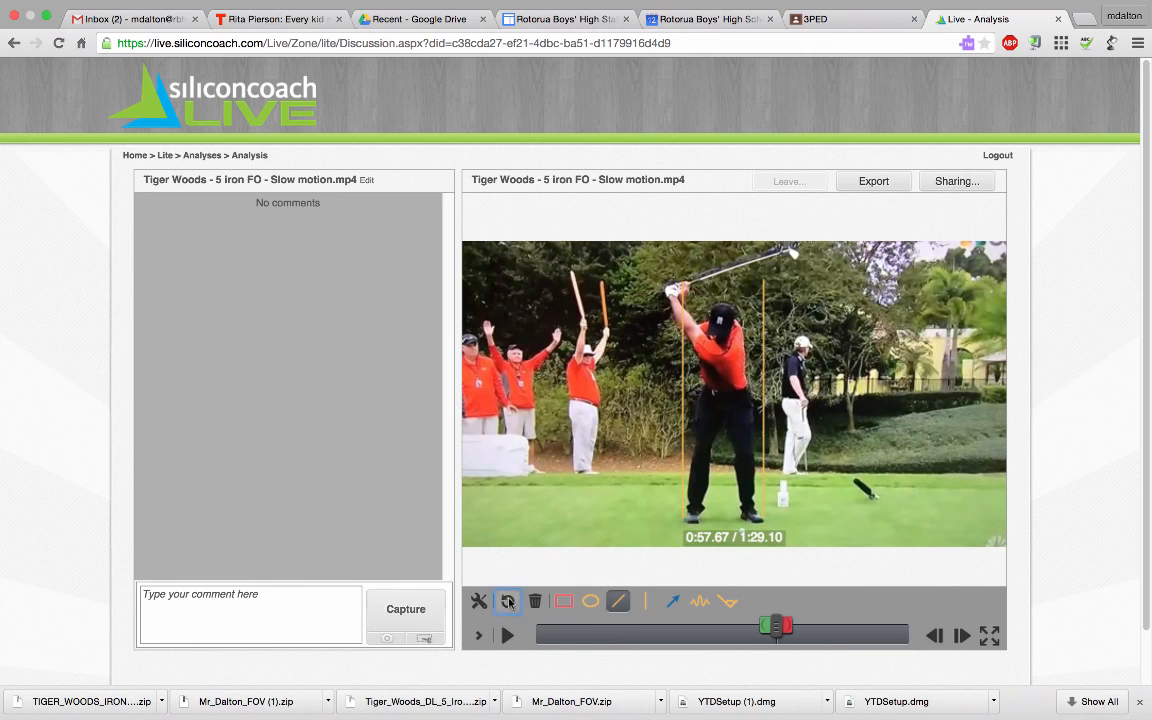
click(626, 601)
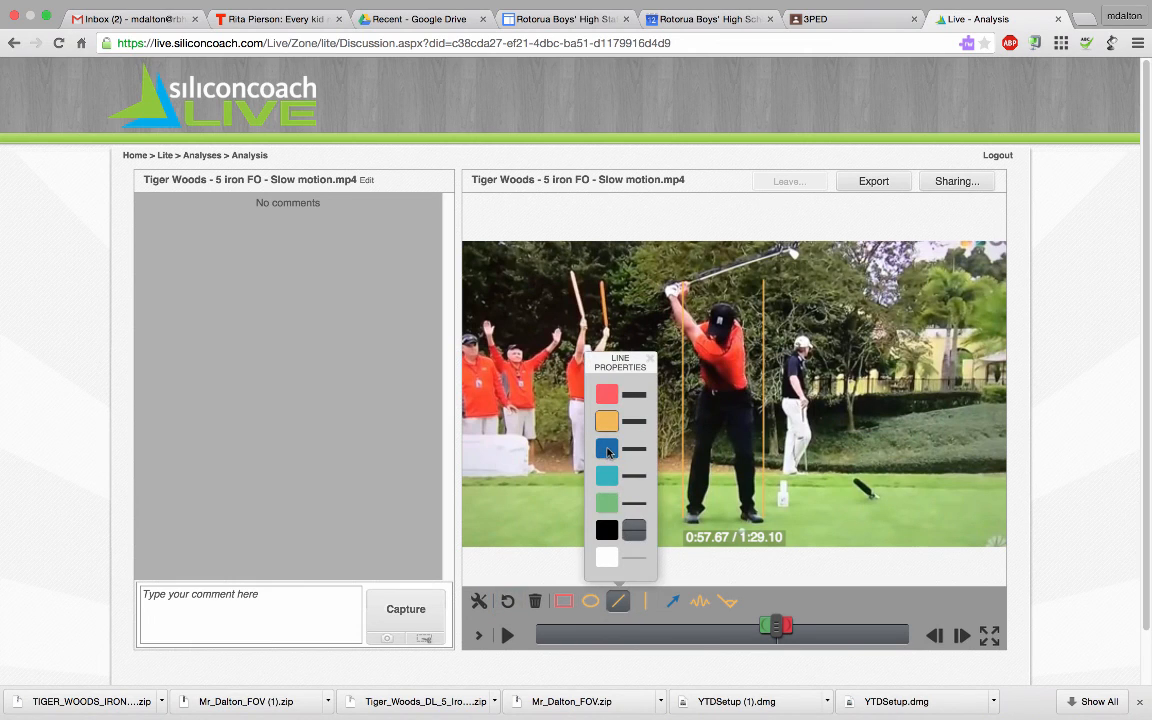
click(634, 503)
click(610, 503)
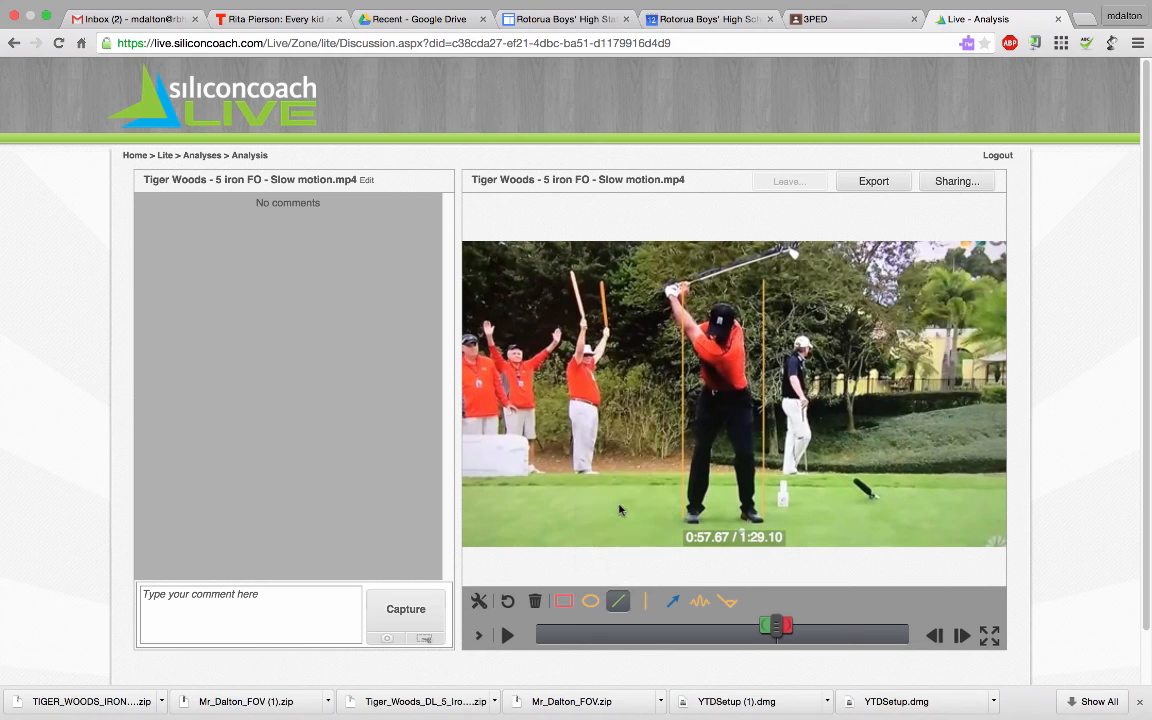
click(618, 601)
click(607, 448)
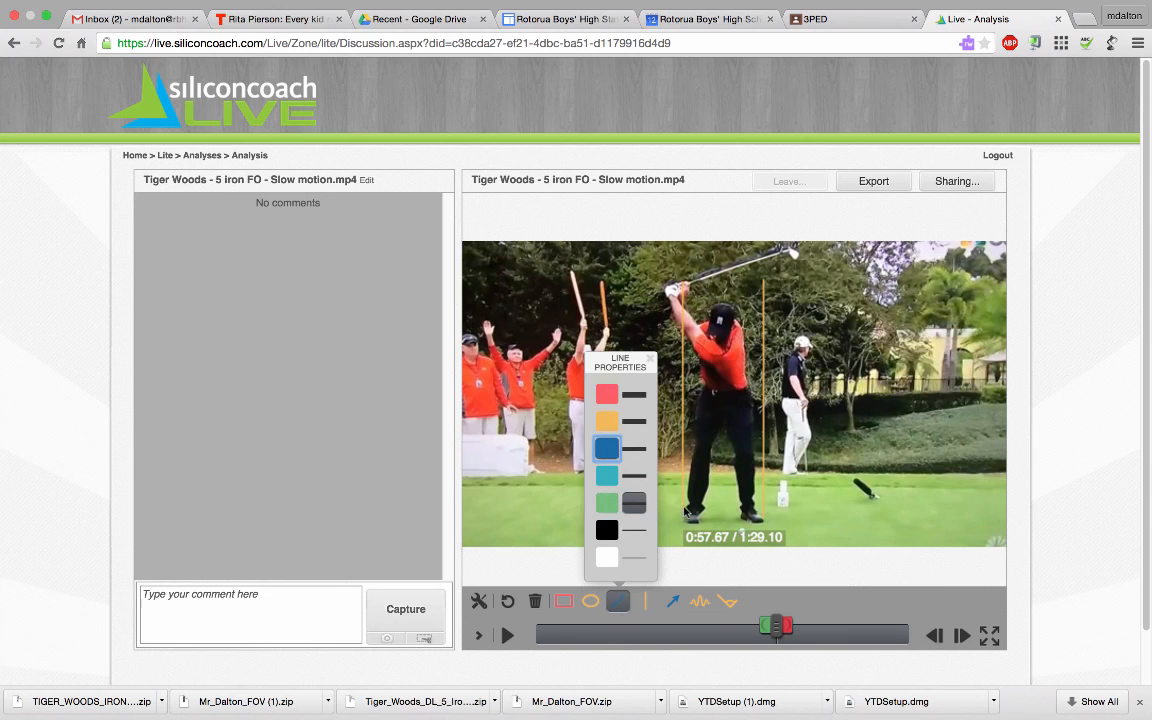
drag(687, 517, 700, 386)
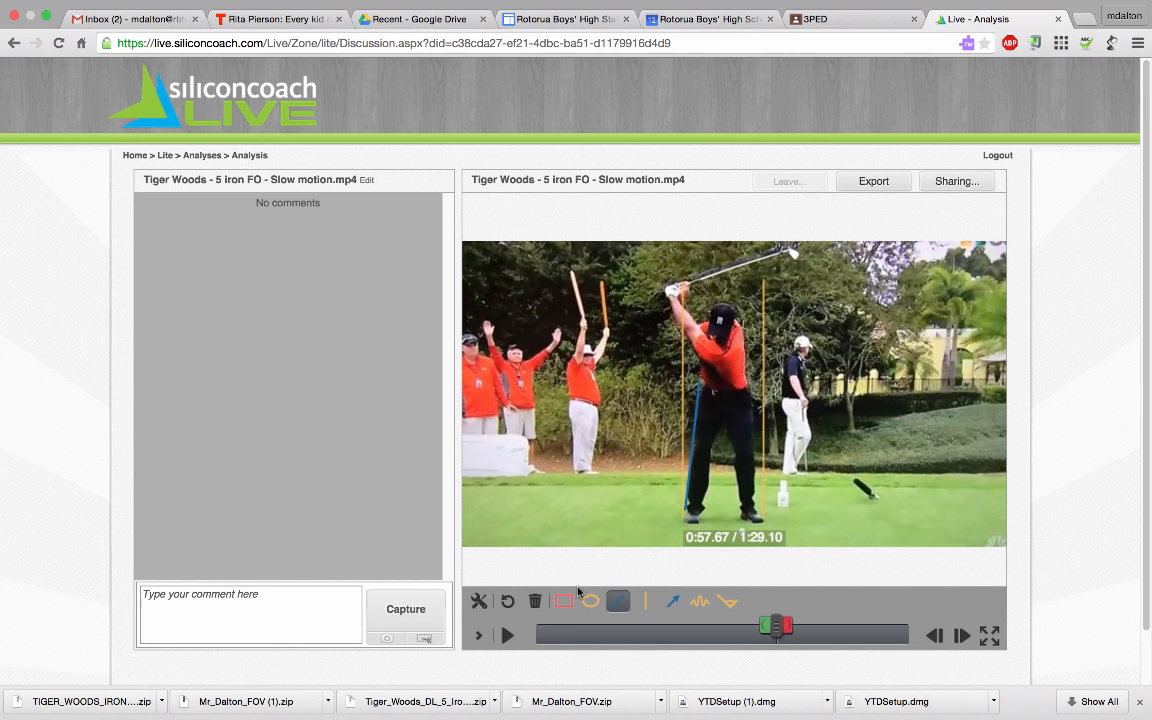
click(506, 635)
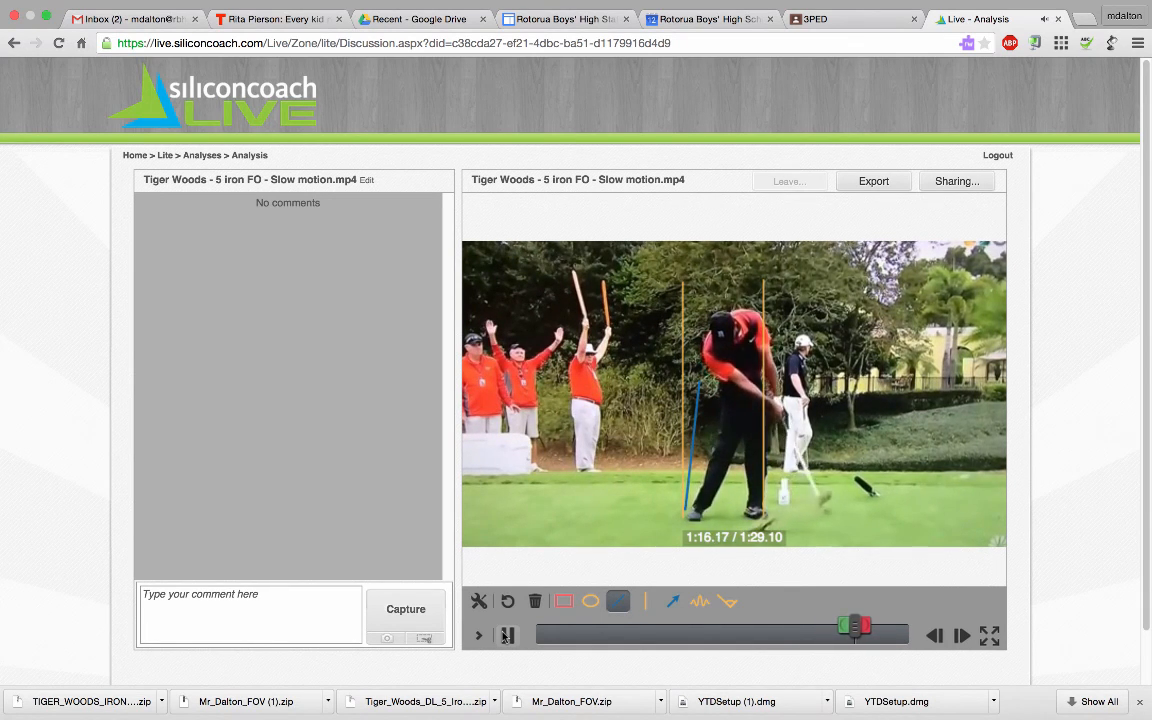
click(506, 635)
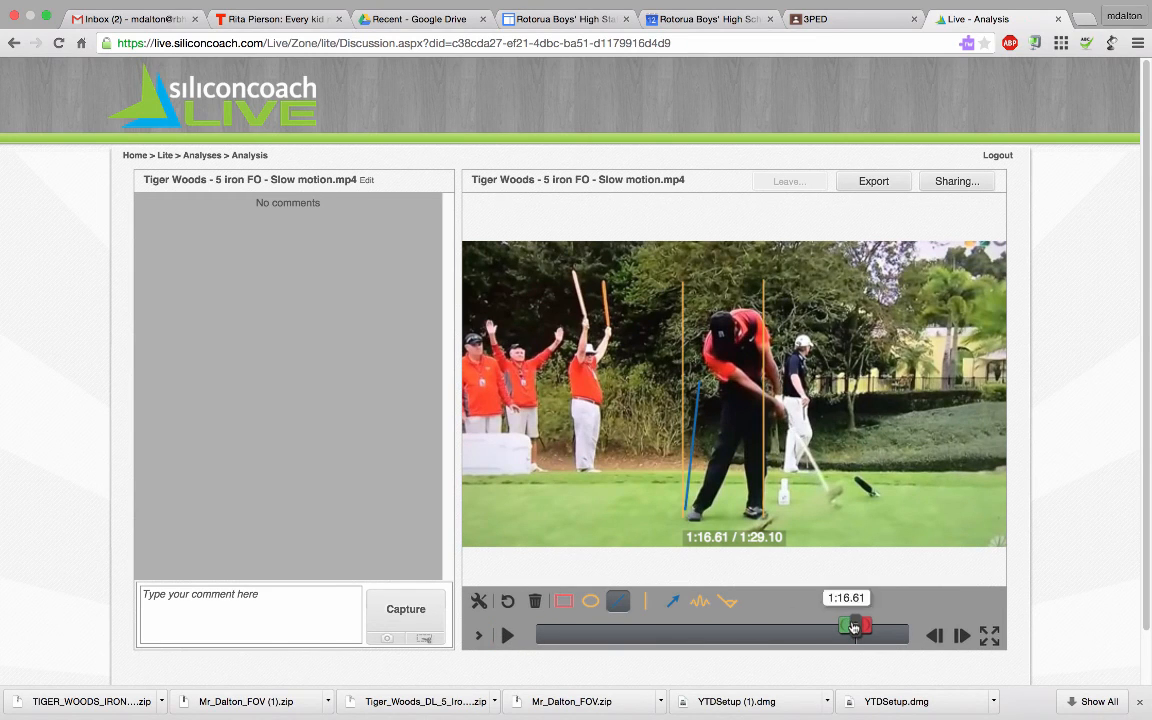
drag(843, 627, 755, 627)
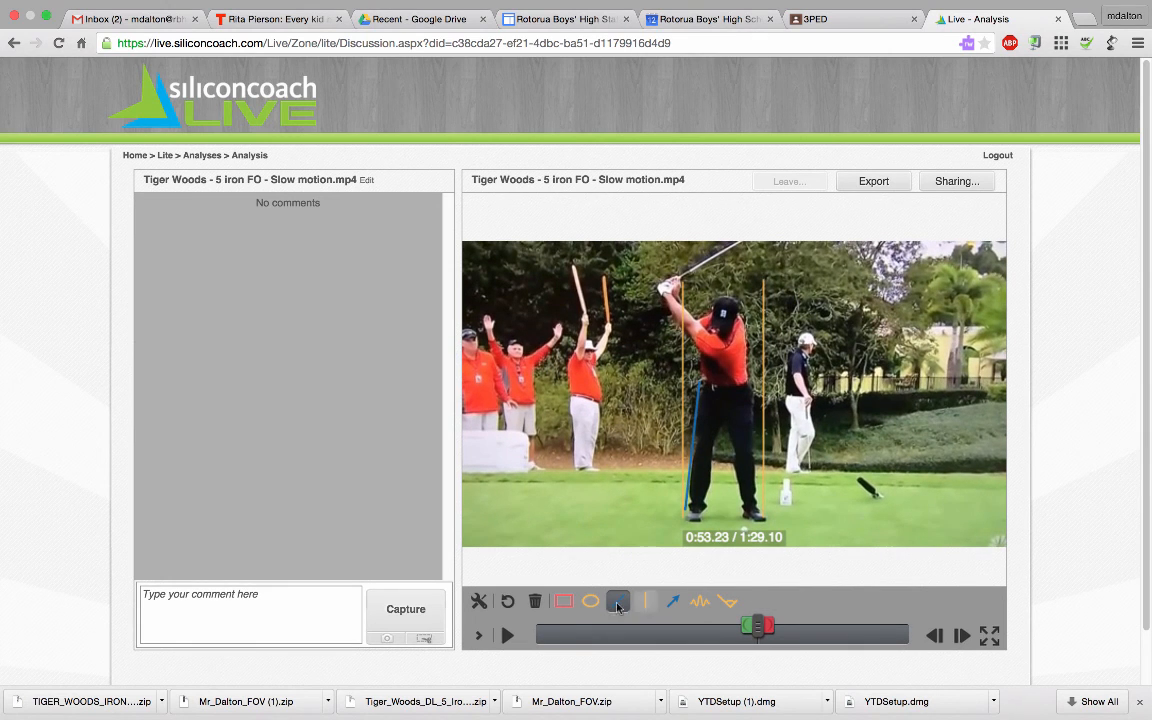
click(507, 635)
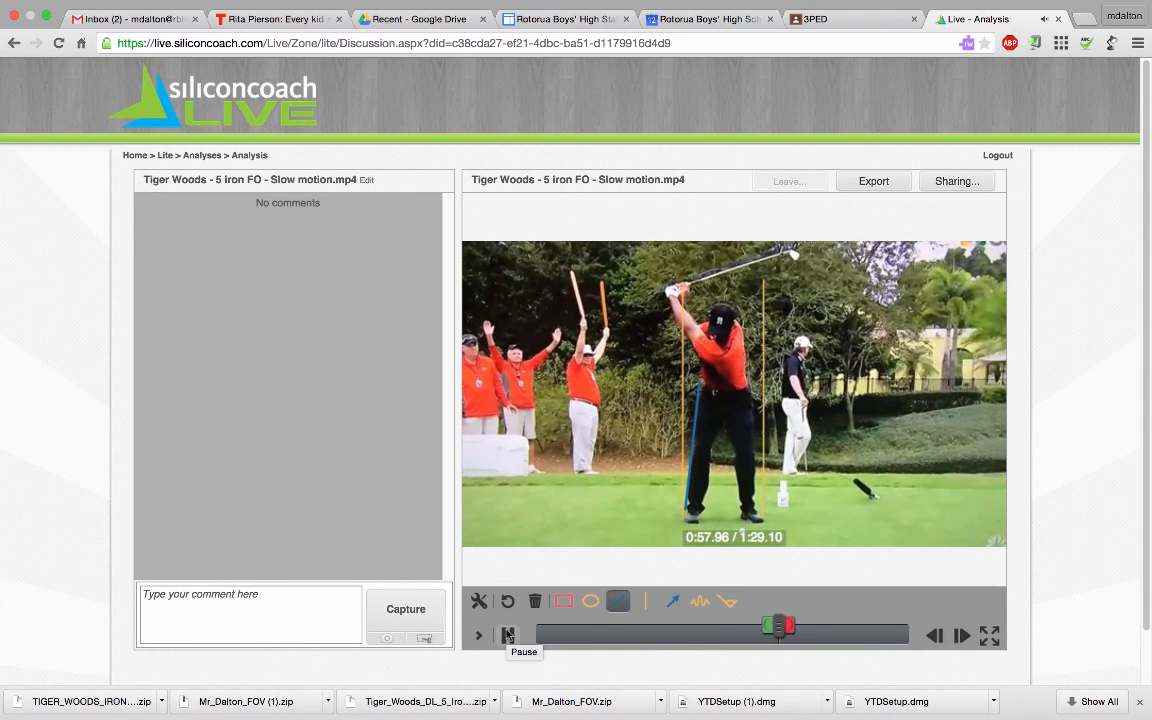
click(507, 635)
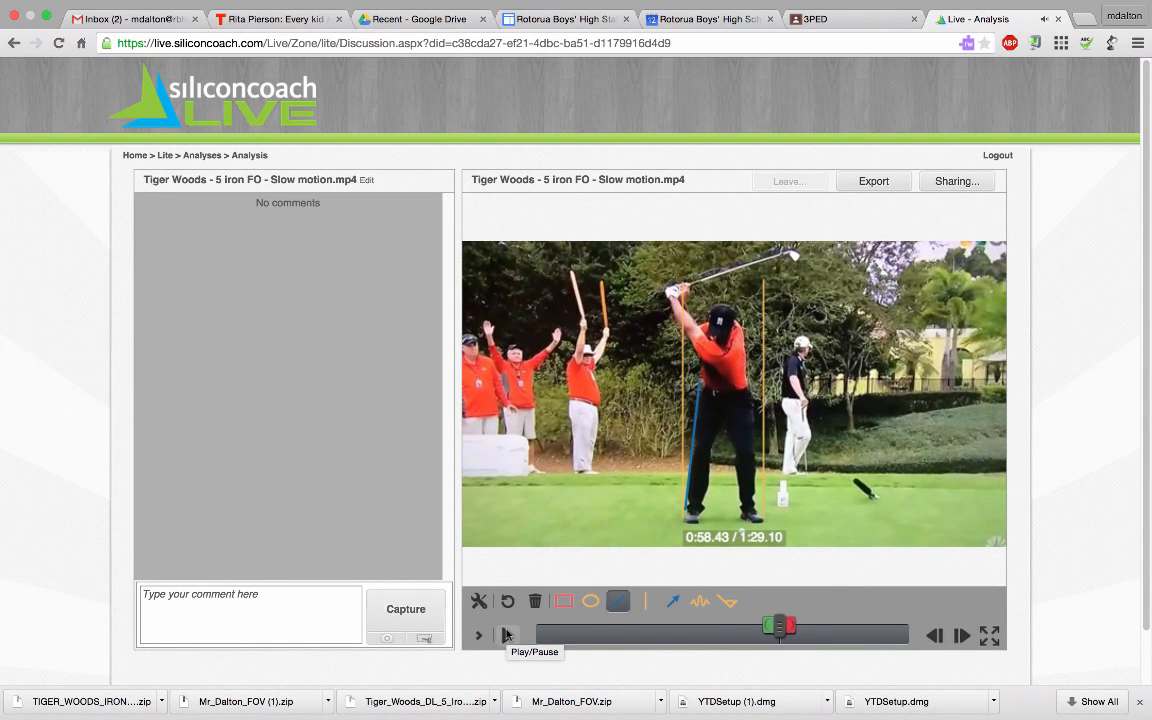
Step: Select the ellipse tool with its colour options, then play the swing and pause at 1:24.55
click(591, 601)
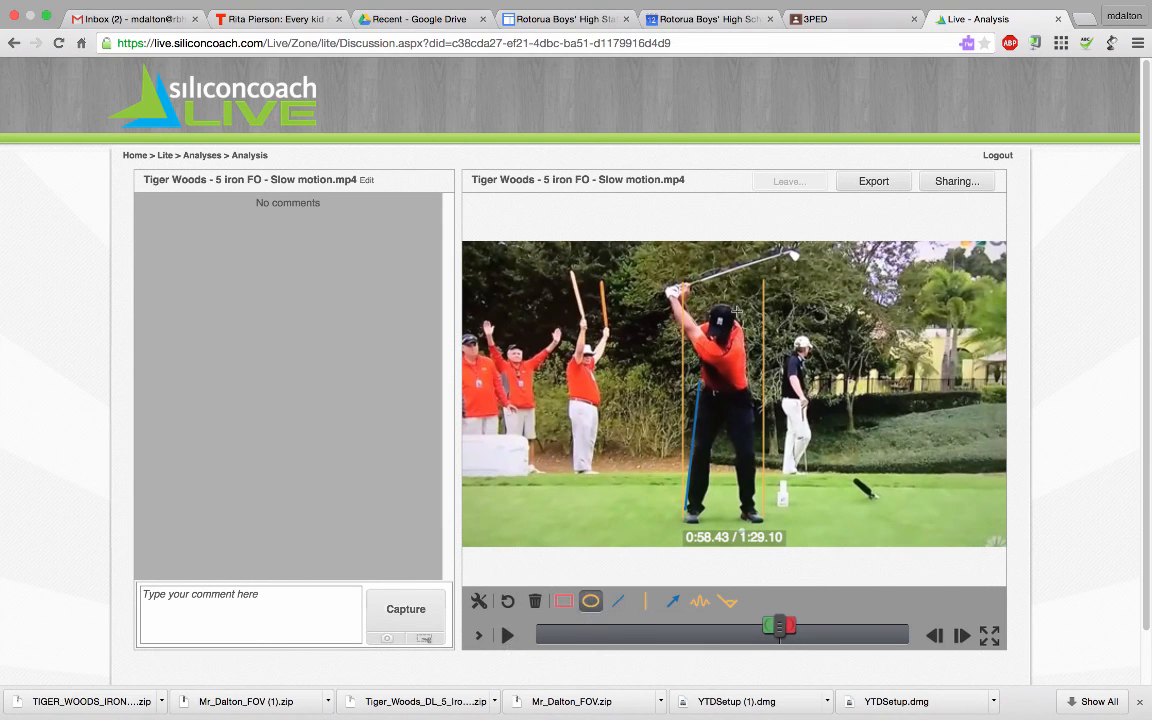
click(591, 601)
click(506, 636)
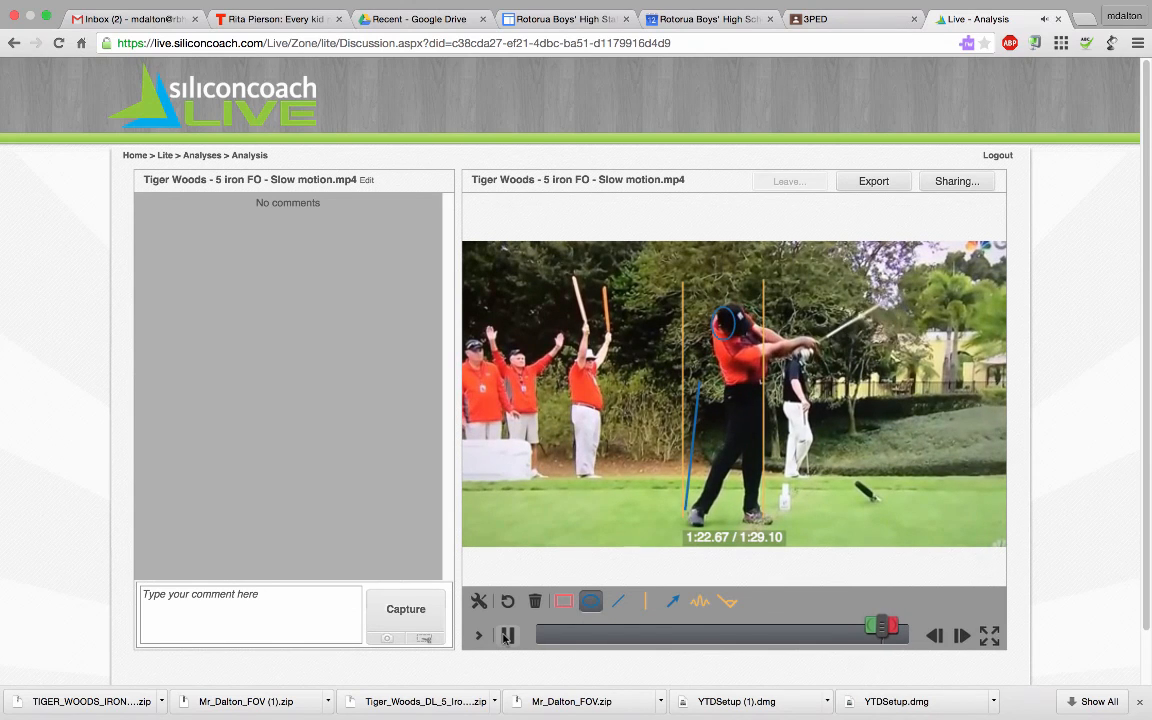
click(506, 636)
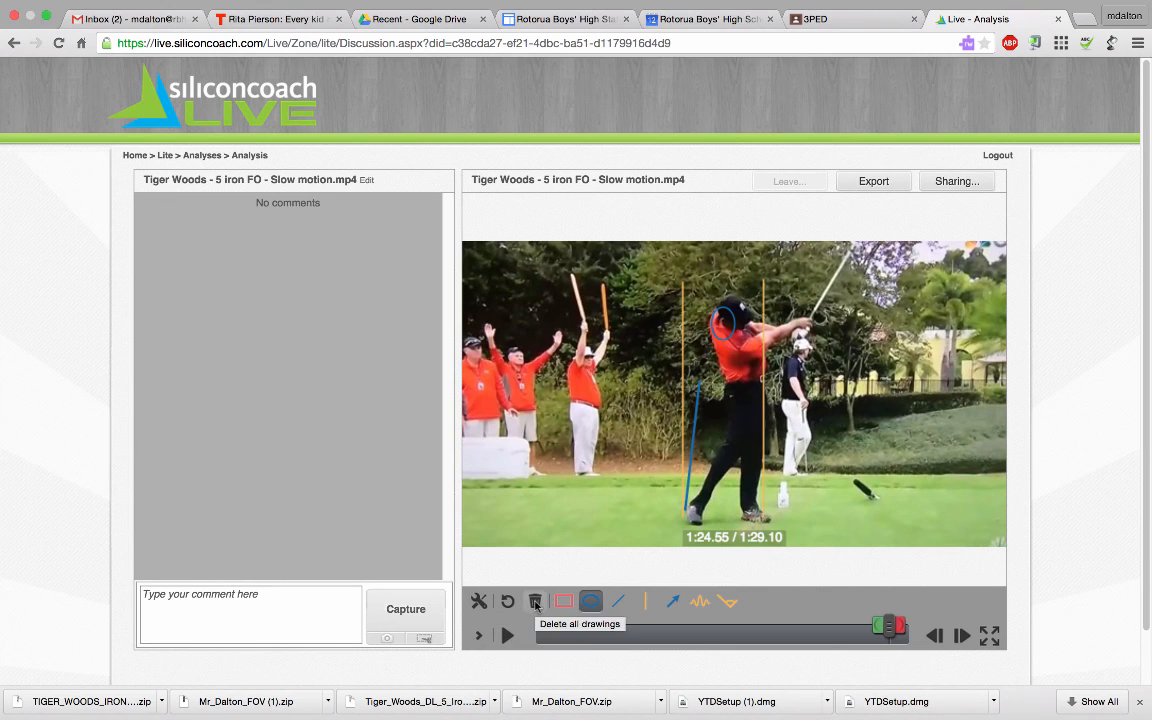
Step: Delete all drawings and create a Dual Video analysis pairing Tiger Woods 5 iron FO with the user's face-on clip
click(536, 603)
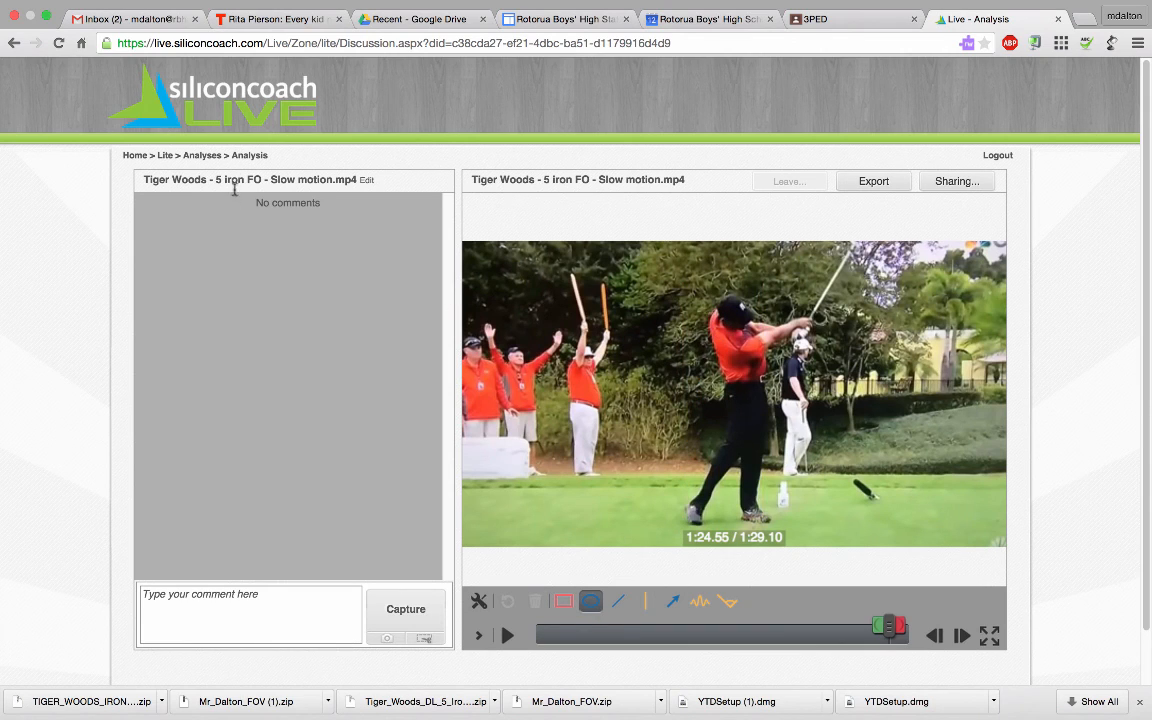
click(210, 160)
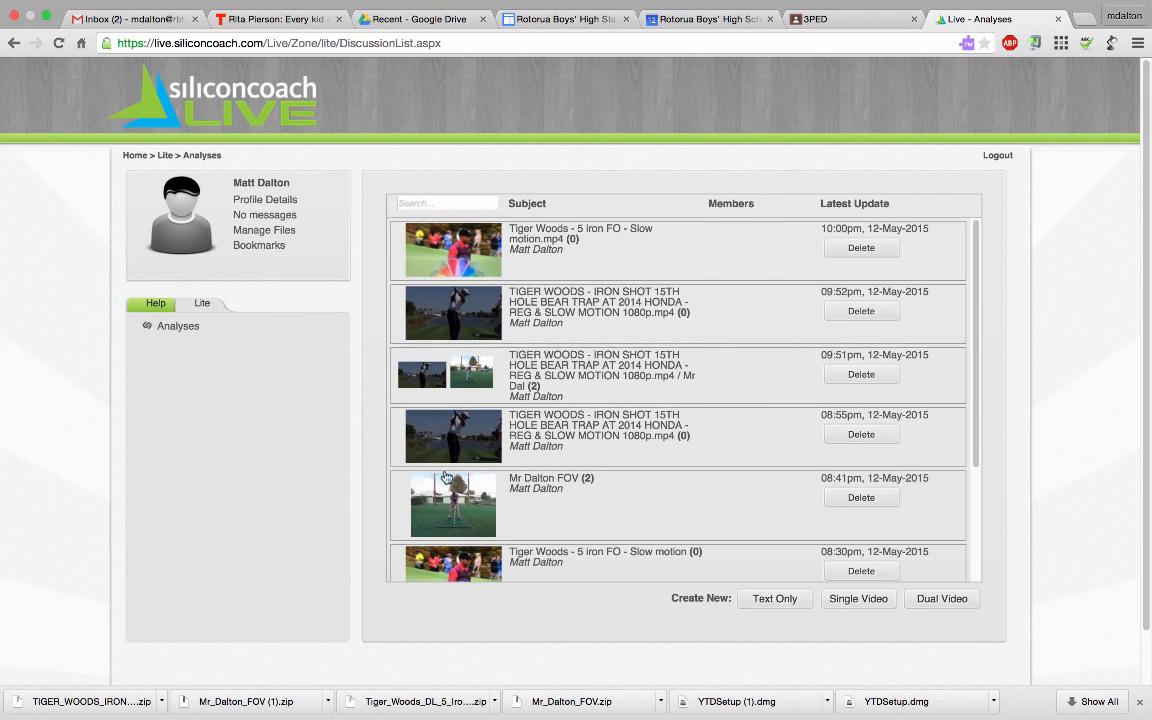
click(942, 598)
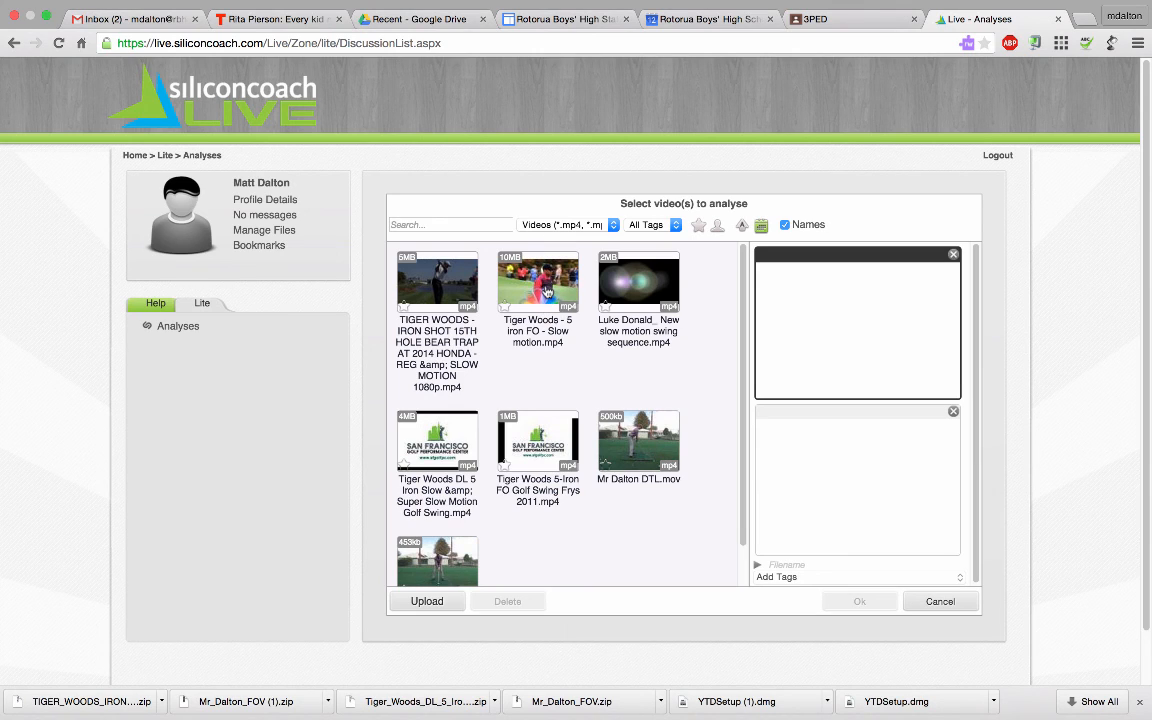
click(547, 291)
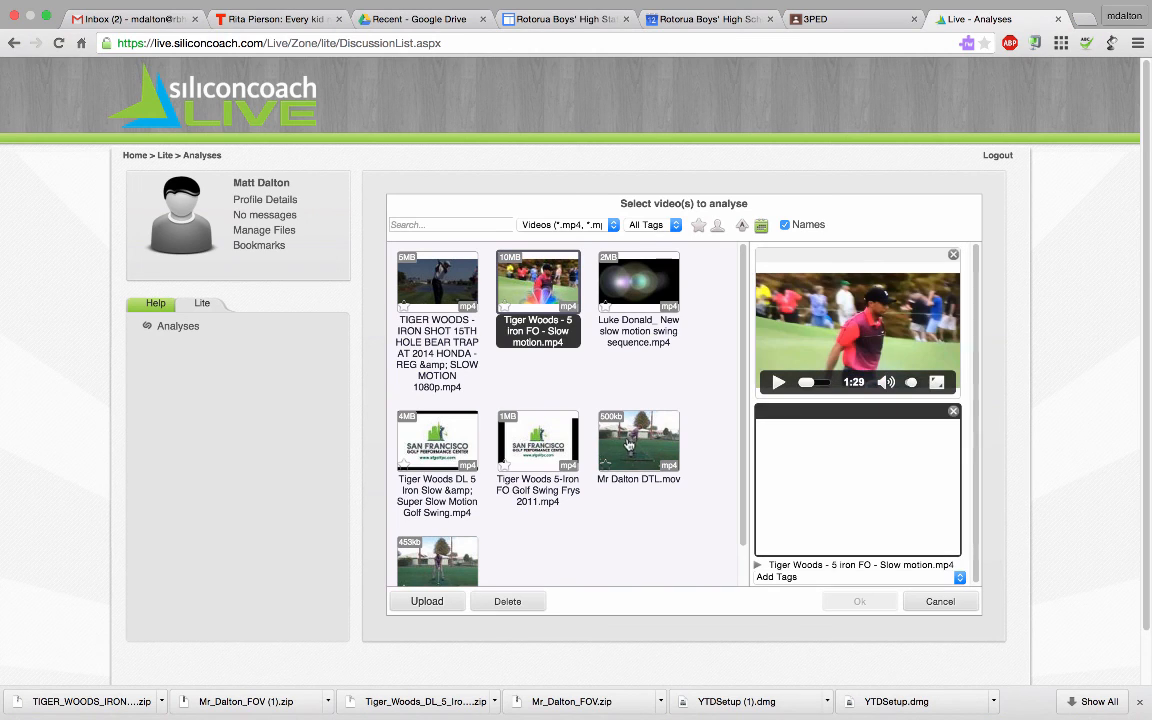
click(406, 540)
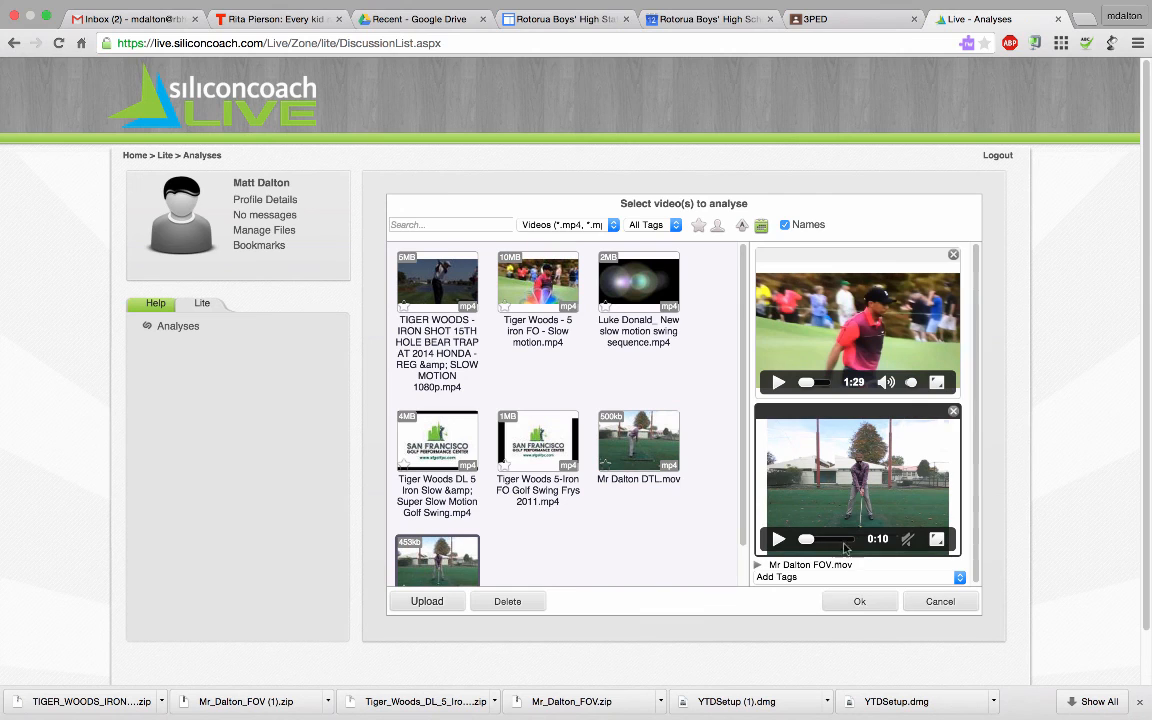
click(858, 603)
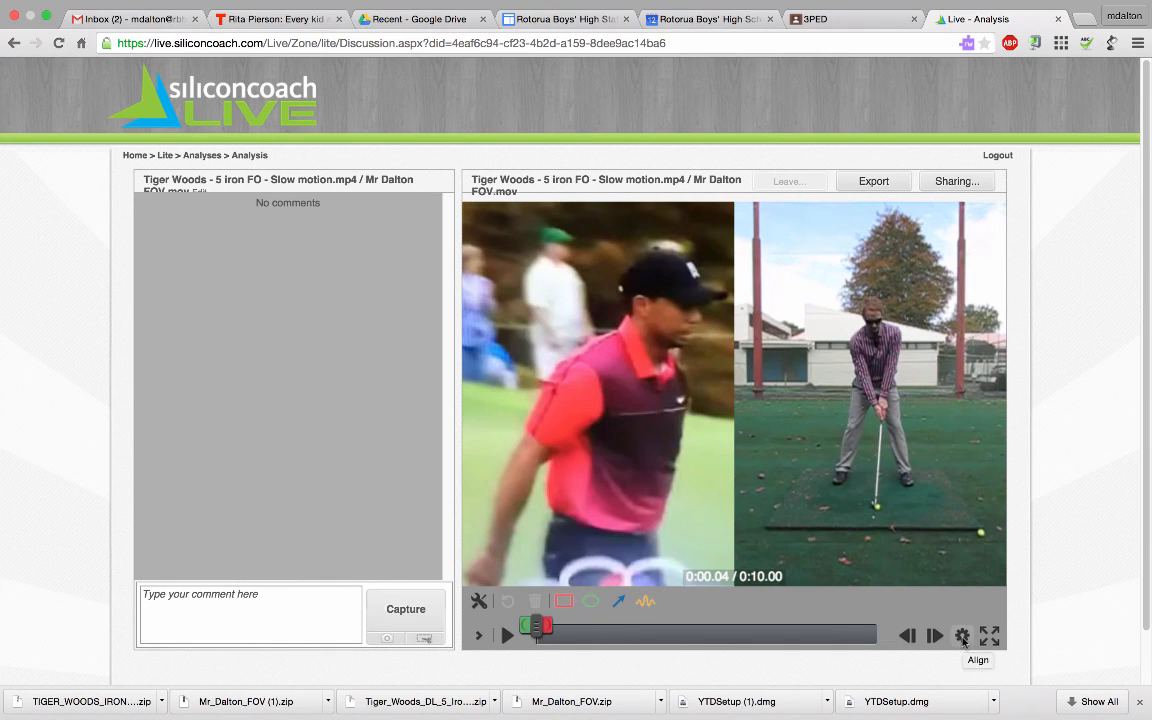
Step: Try the A, B and AB alignment selections, then play and pause both videos
click(962, 637)
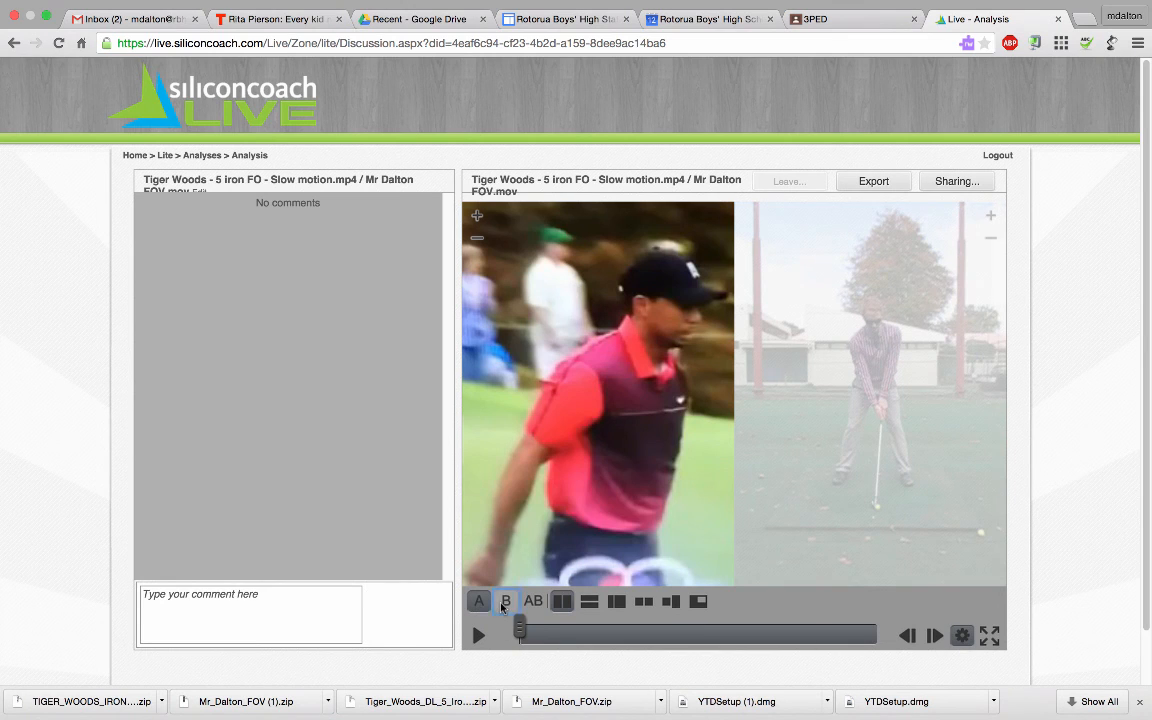
click(504, 606)
click(532, 606)
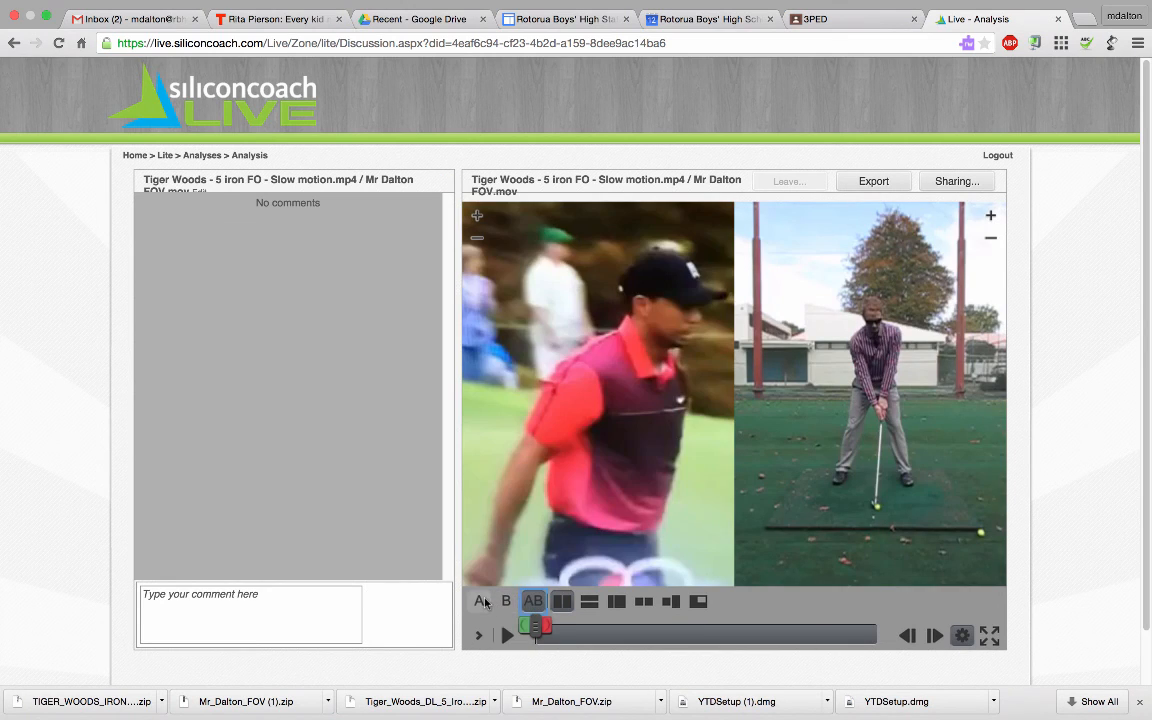
click(479, 601)
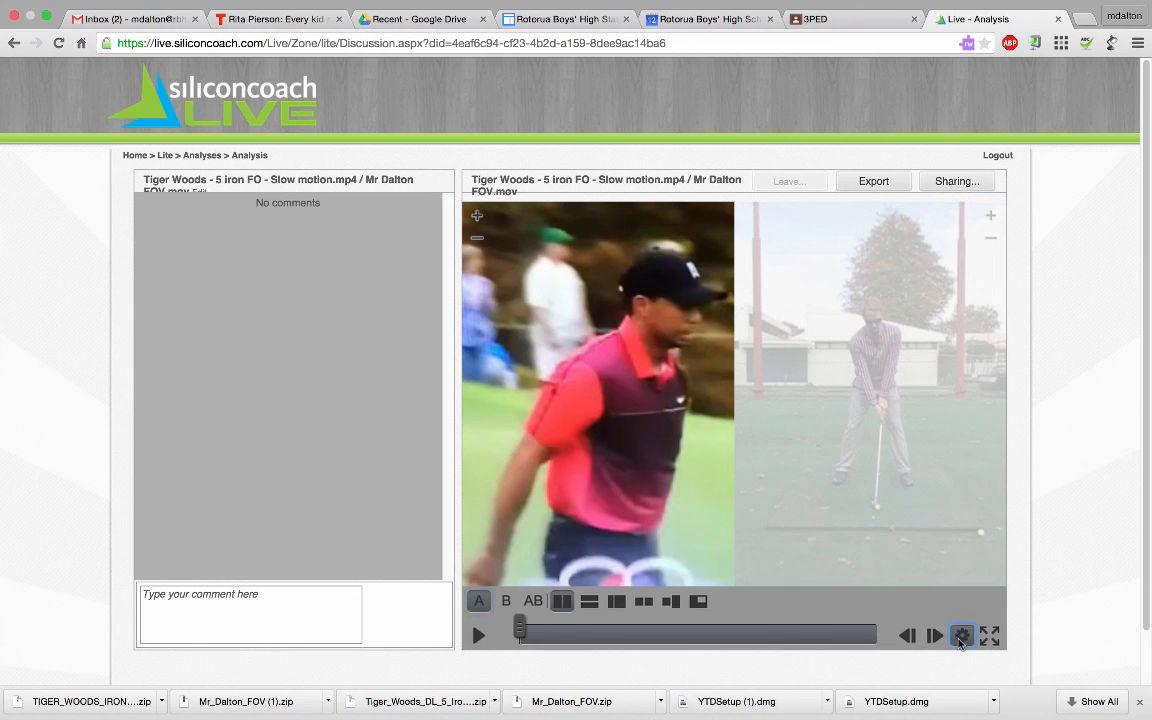
click(962, 637)
click(504, 637)
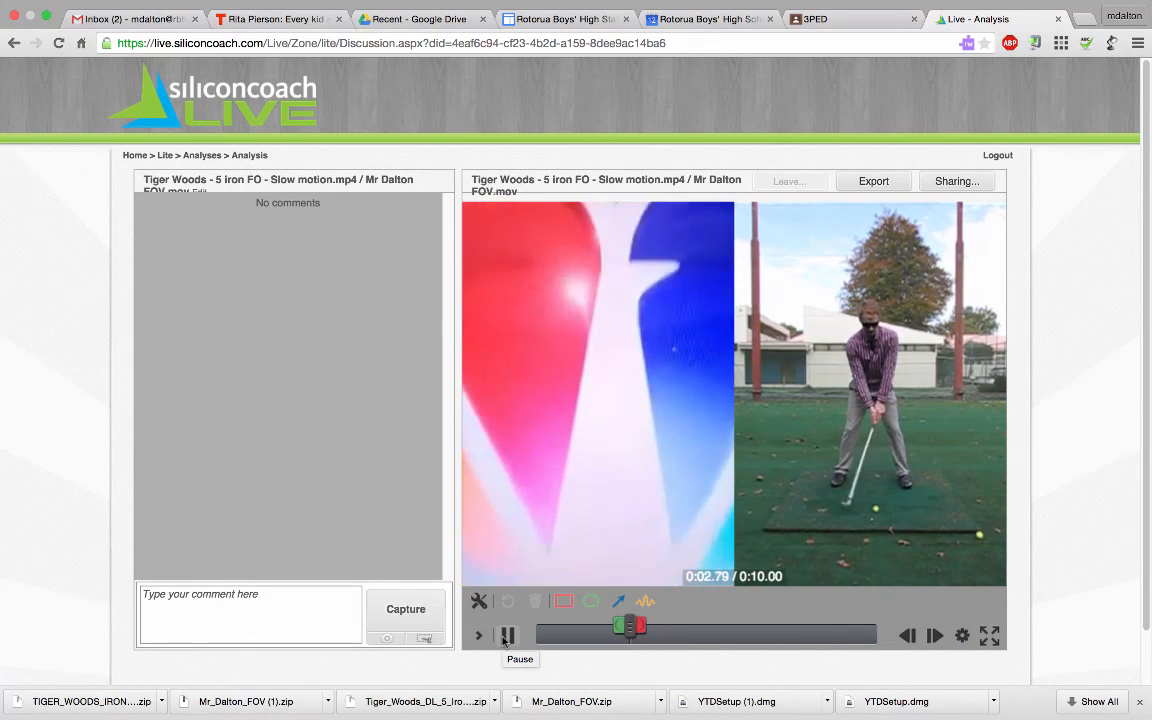
click(506, 636)
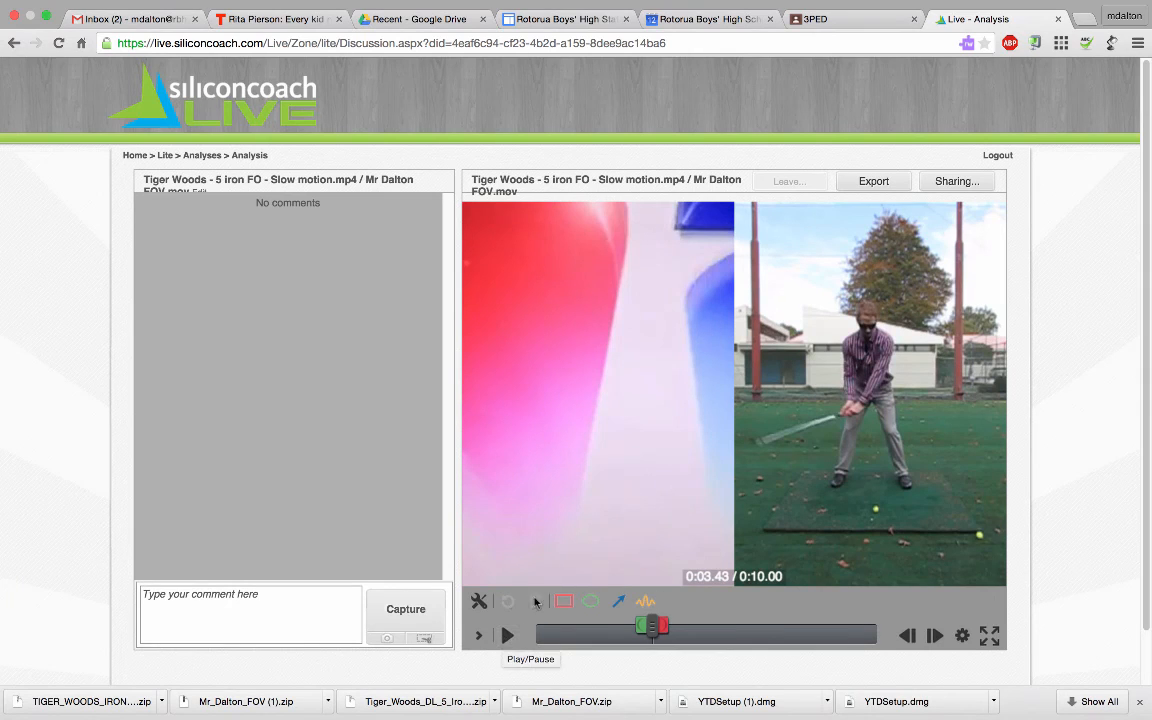
Step: Play only the left video until its golfer reaches address, pausing at 0:08.96
click(962, 637)
click(505, 601)
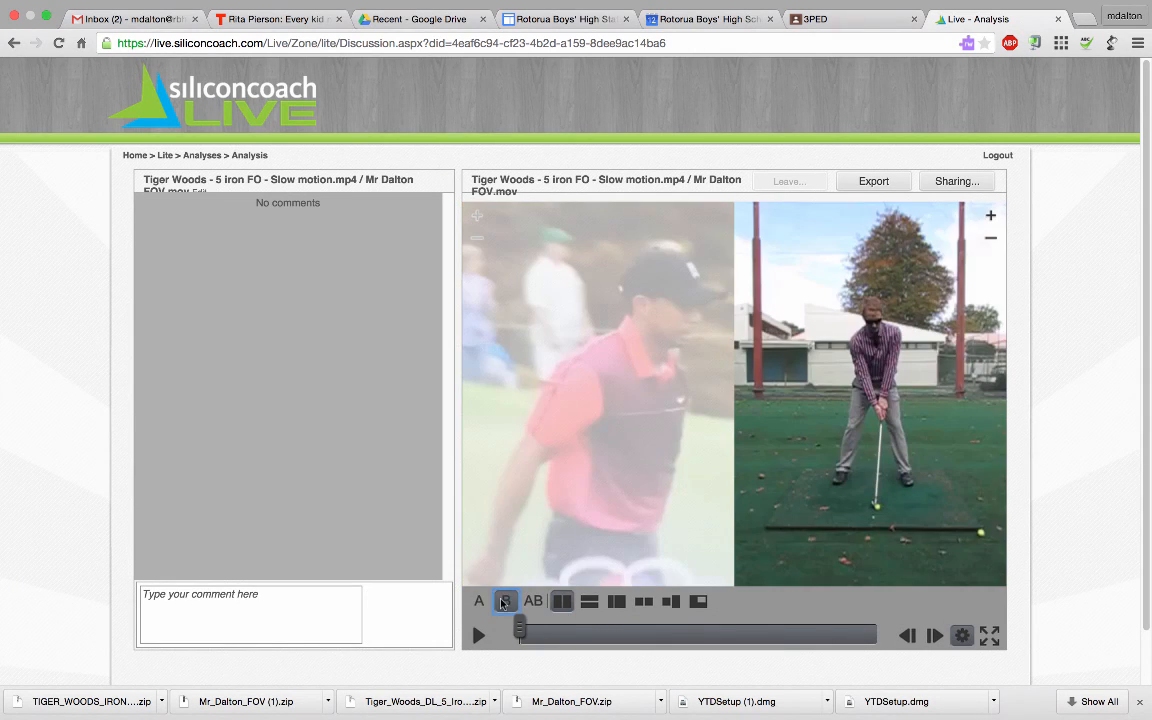
click(477, 603)
click(477, 635)
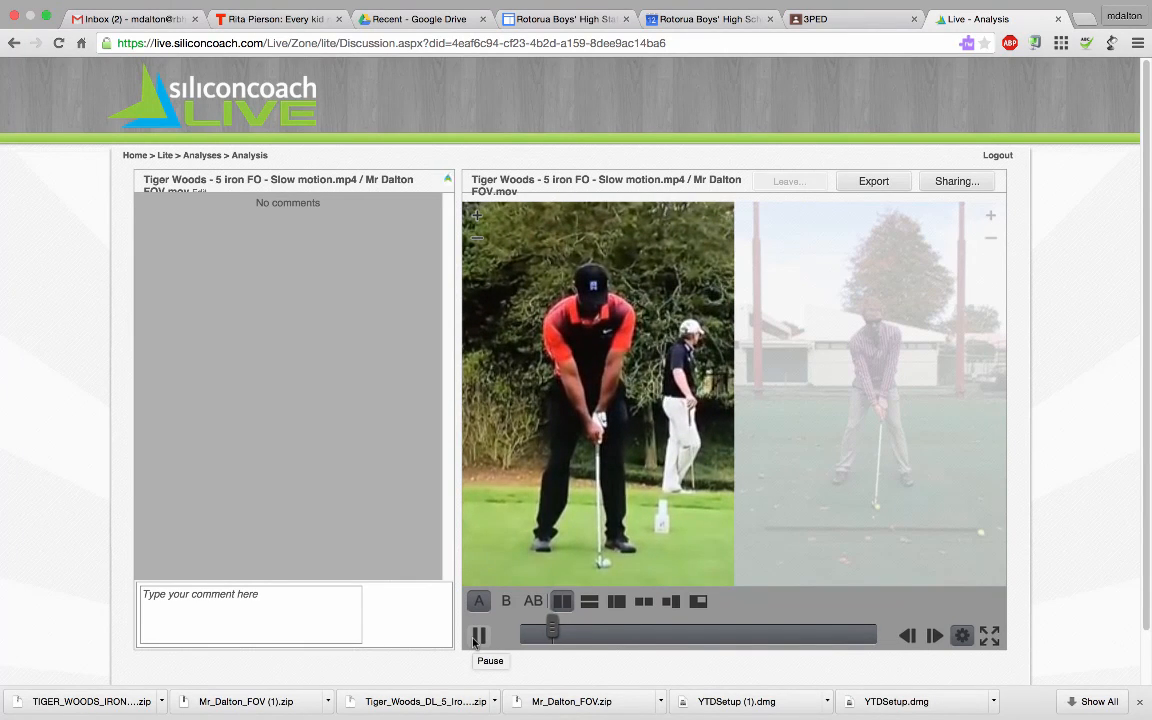
click(476, 638)
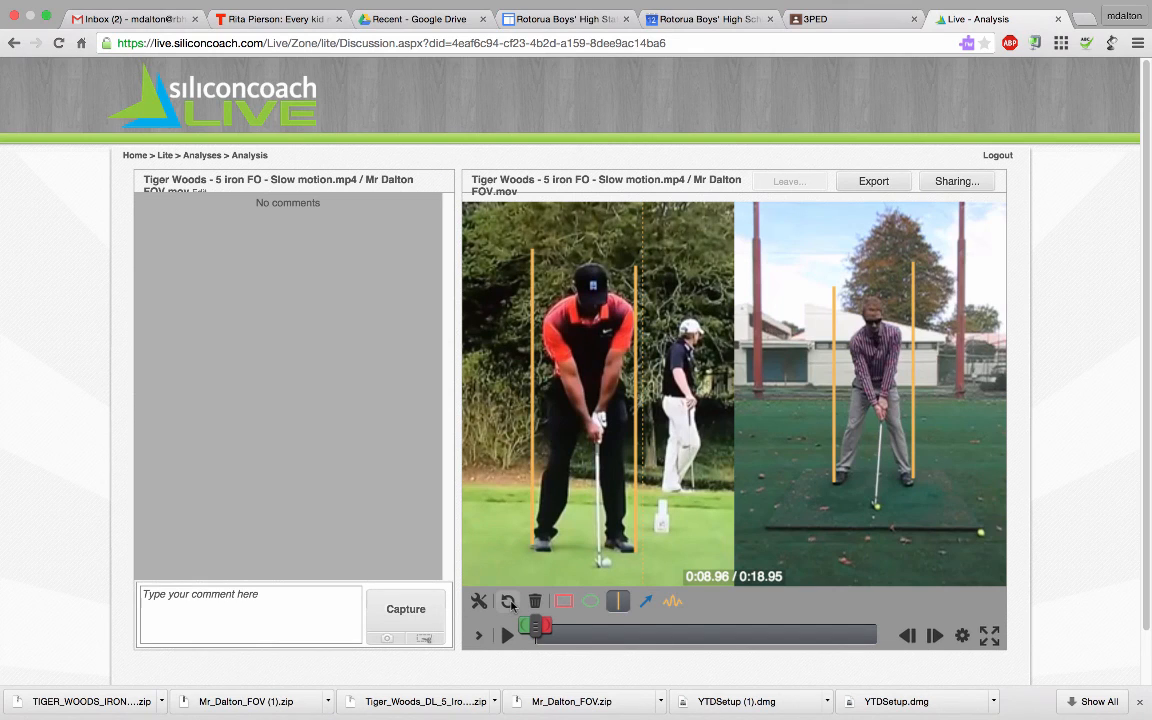
Step: Undo the vertical guide lines on both golfers' videos
click(508, 601)
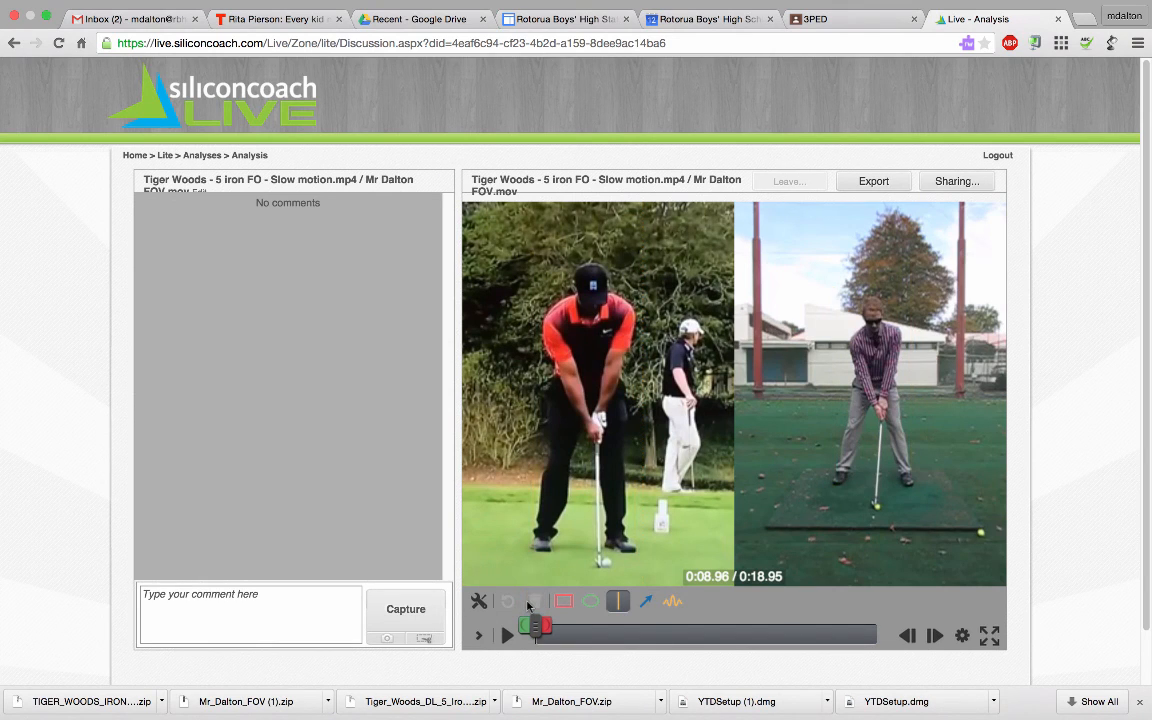